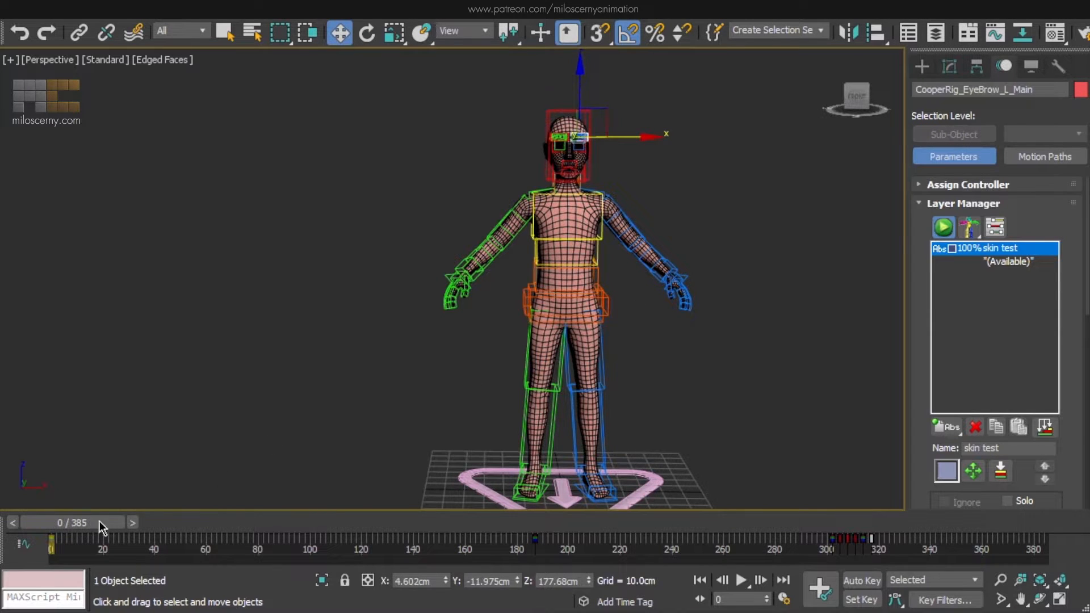
Select the character's Body mesh and show its Skin modifier settings
mouse_move(100, 522)
left_mouse_down()
mouse_move(171, 532)
mouse_move(95, 539)
left_mouse_up()
key("w")
left_click(574, 209)
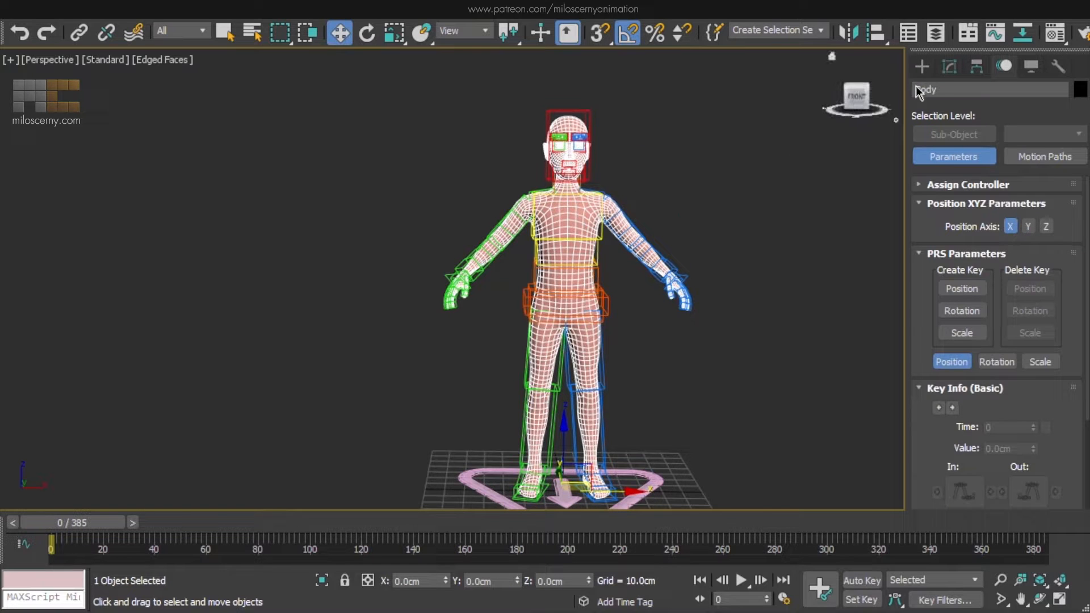
left_click(948, 68)
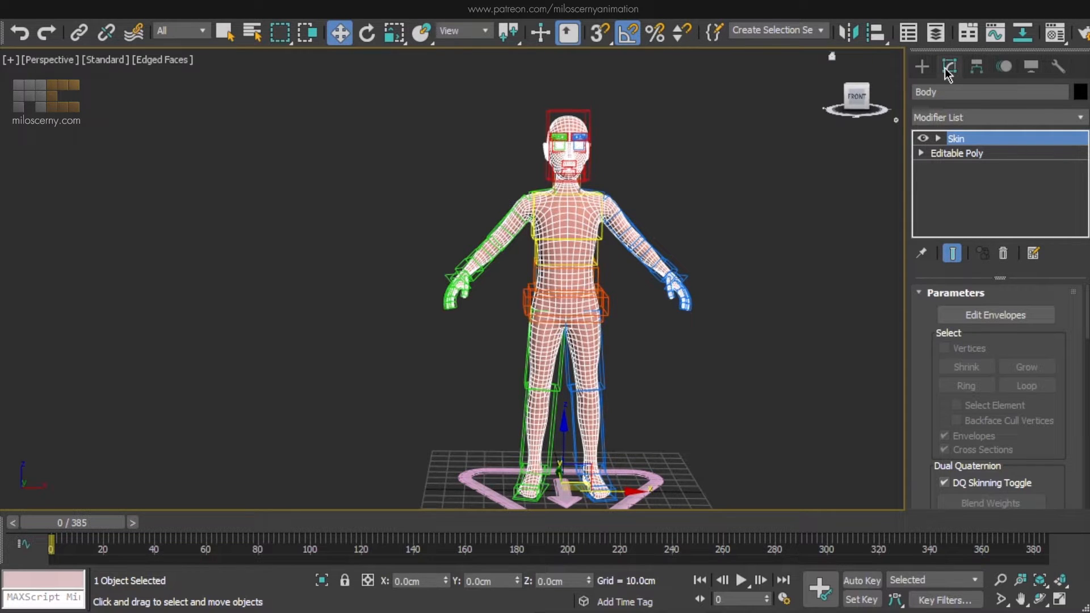
Try rotating the pelvis helper and pelvis bones to see how the hips deform, undoing the rotations
scroll(622, 316, "up", 5)
left_click(563, 275)
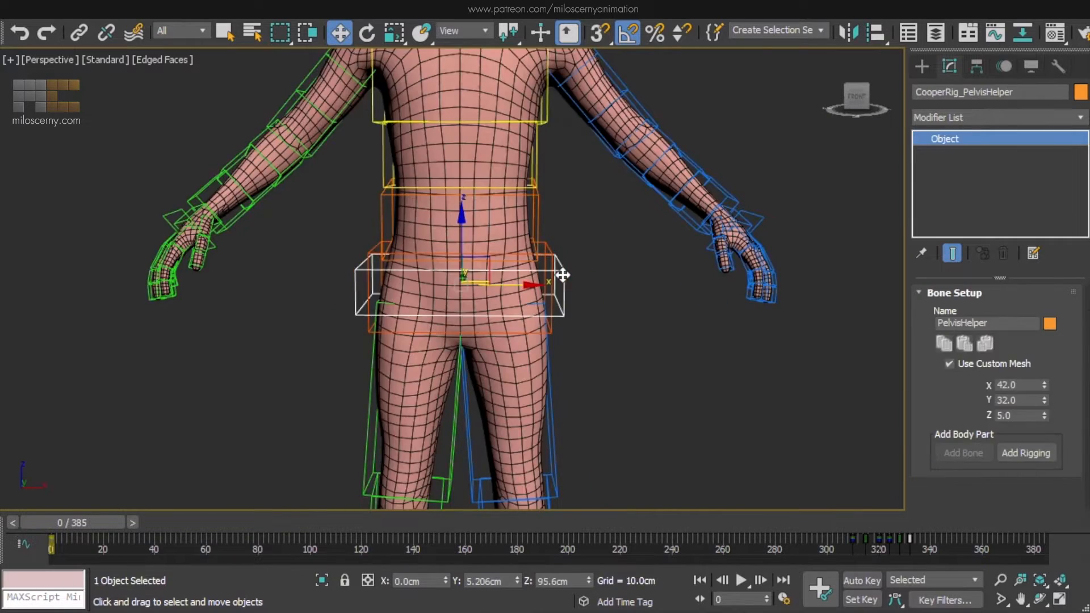
middle_click_drag(562, 275, 595, 272)
middle_click_drag(595, 272, 591, 241, "alt")
key("e")
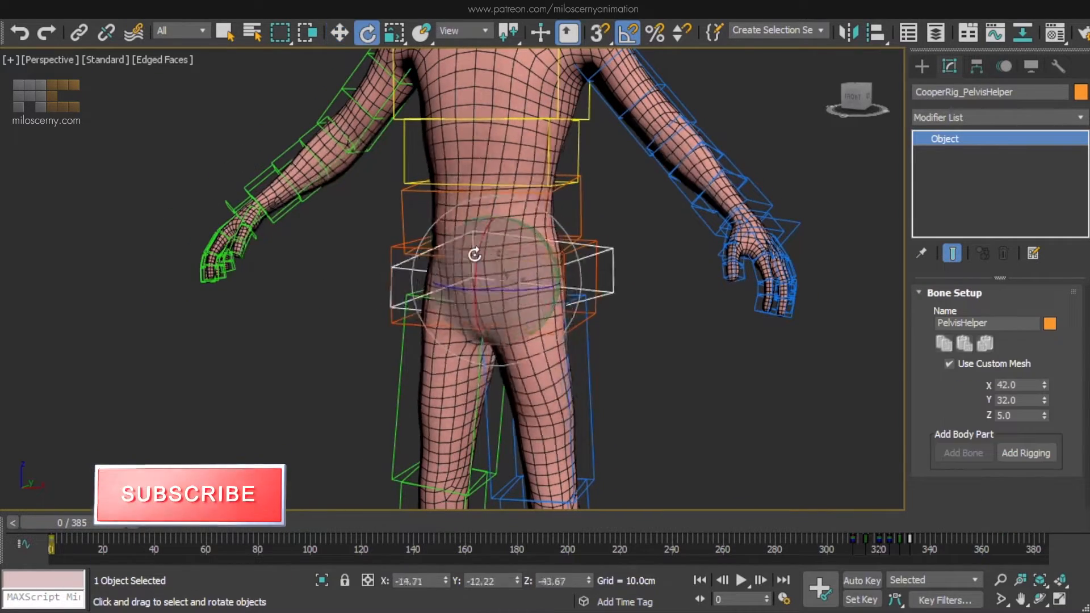
left_click_drag(480, 251, 505, 279)
key("ctrl+z")
left_click(593, 244)
key("ctrl+z")
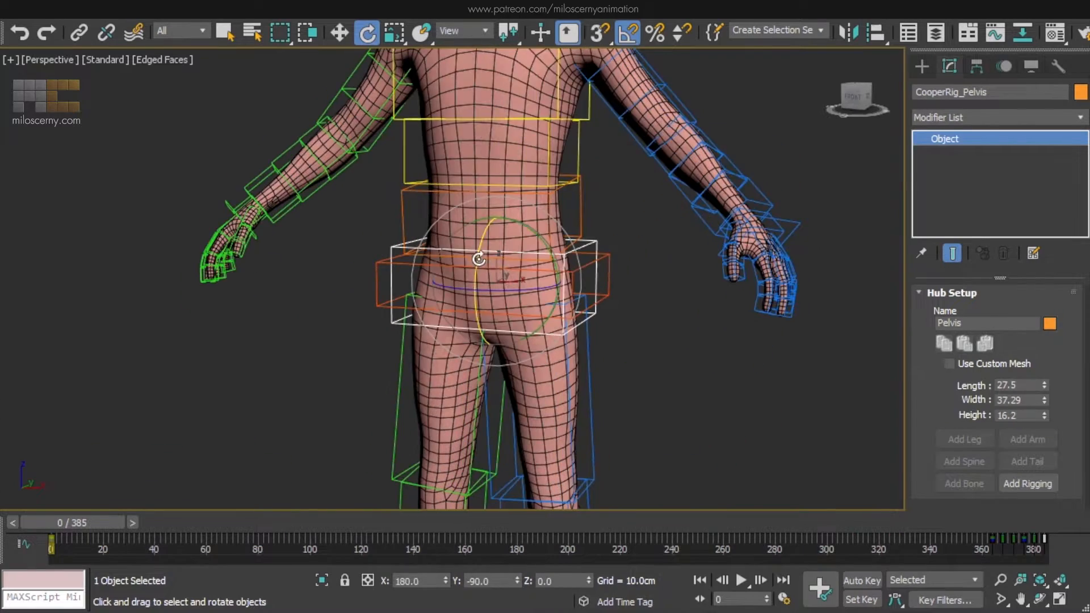
Select the Body mesh and pick CooperRig_Pelvis in the Skin modifier's bone list
key("w")
left_click(499, 164)
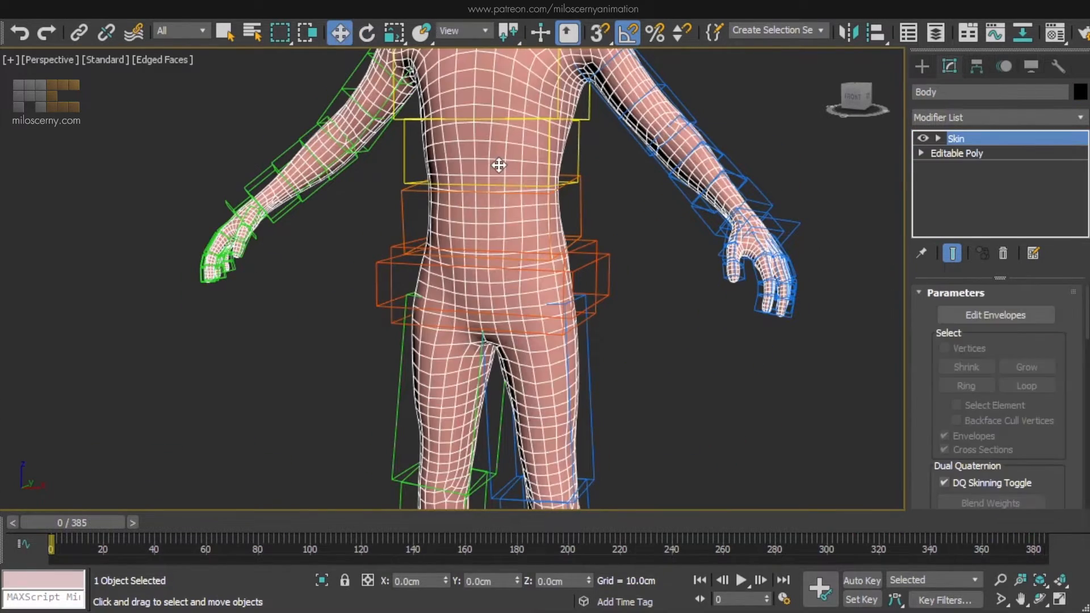
left_click(970, 314)
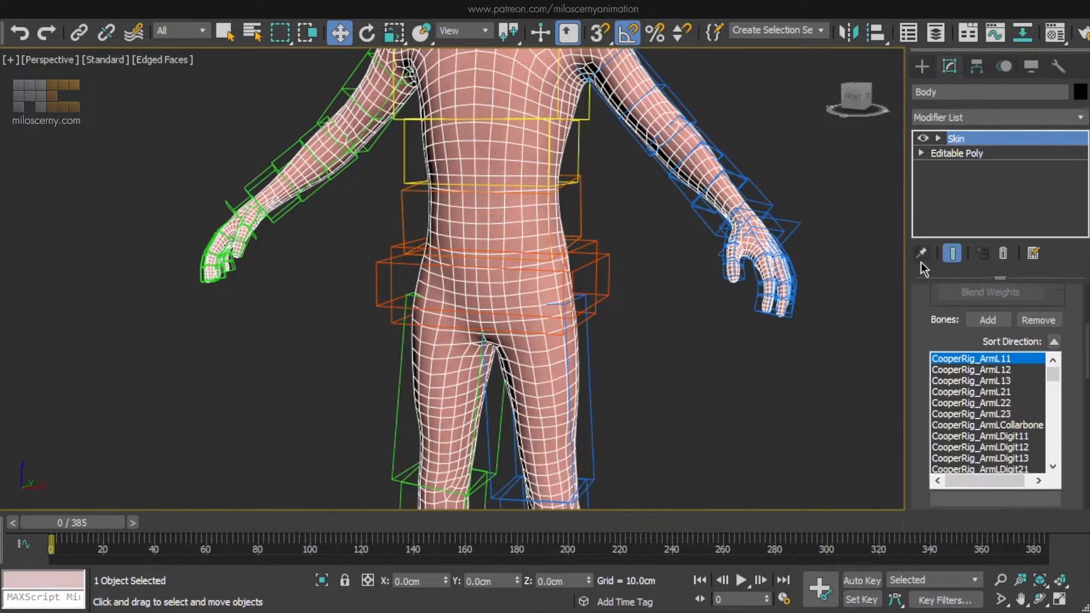
scroll(984, 332, "down", 2)
left_click_drag(1054, 341, 1037, 410)
left_click(1022, 413)
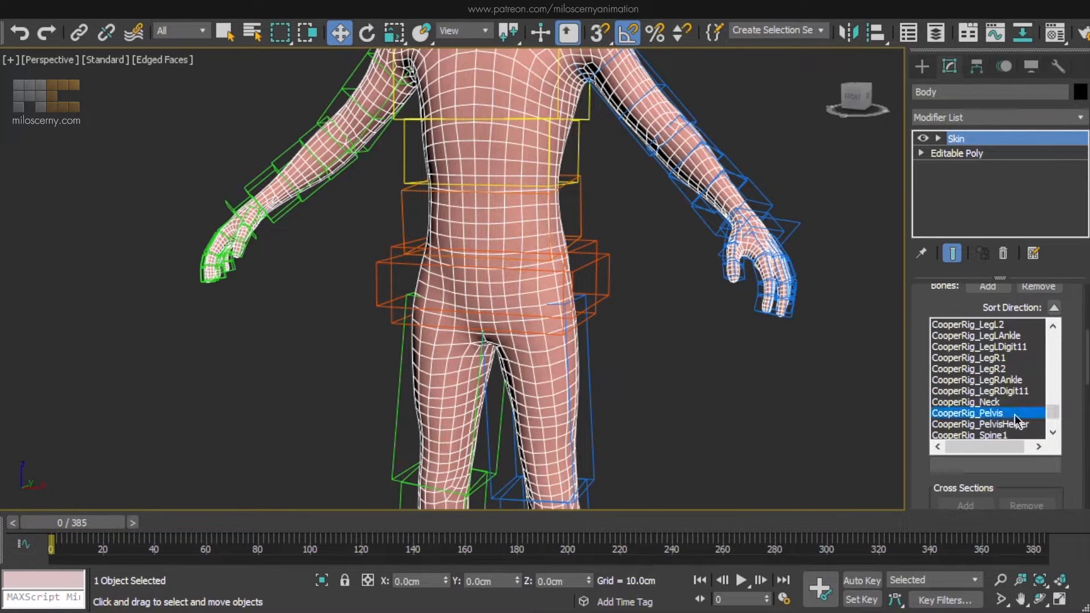
Turn on envelope editing for the Skin and compare the influence of CooperRig_Pelvis with CooperRig_PelvisHelper
left_click_drag(915, 297, 920, 465)
left_click_drag(923, 350, 915, 196)
left_click(992, 314)
left_click_drag(910, 392, 910, 373)
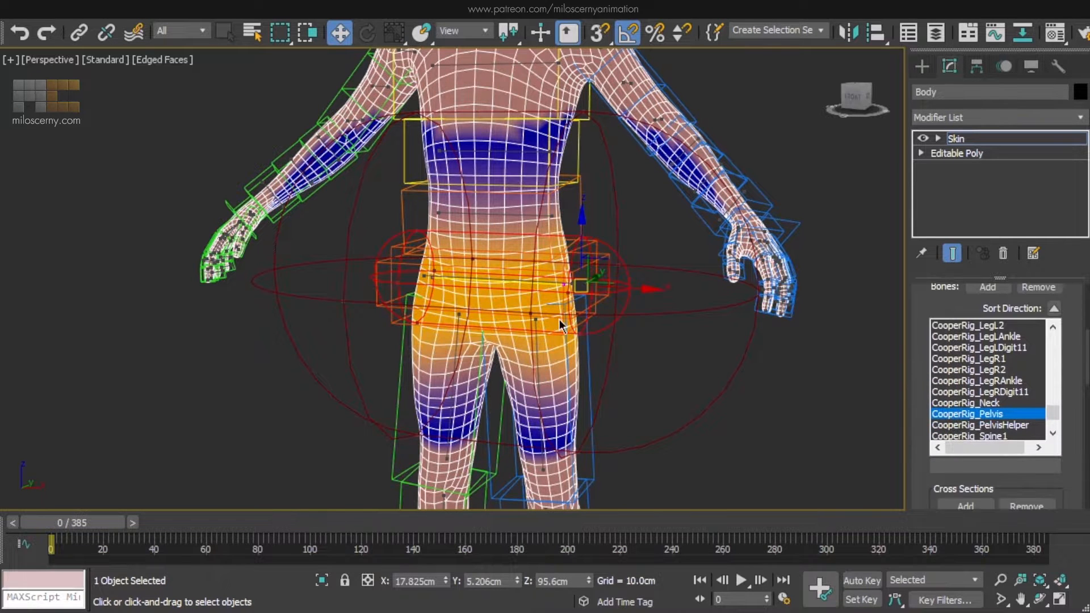
left_click(1000, 425)
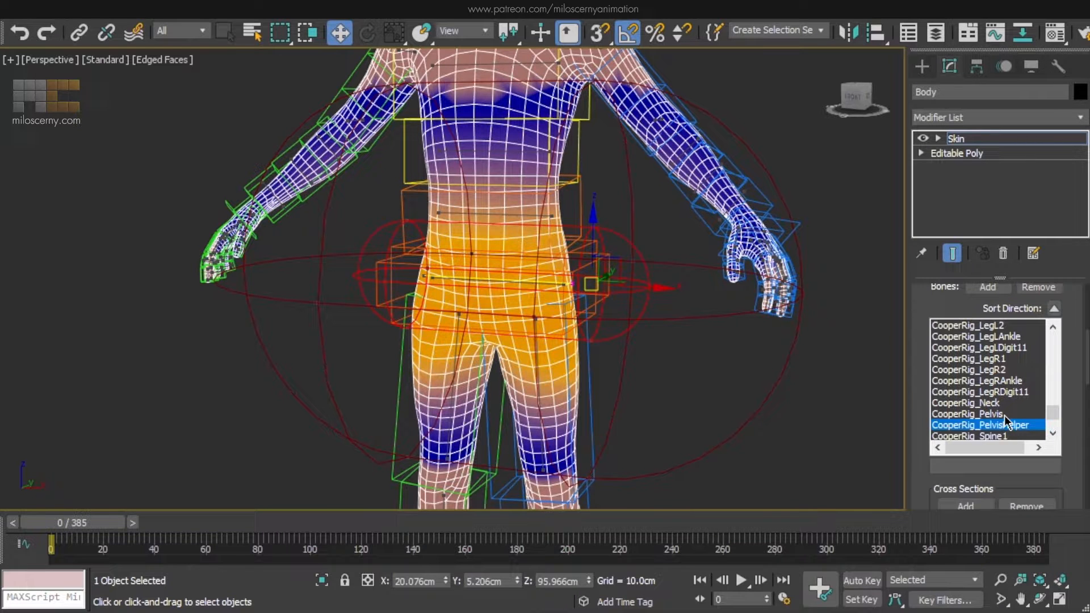
Remove CooperRig_Pelvis from the Skin's bones and leave envelope editing
left_click(1003, 415)
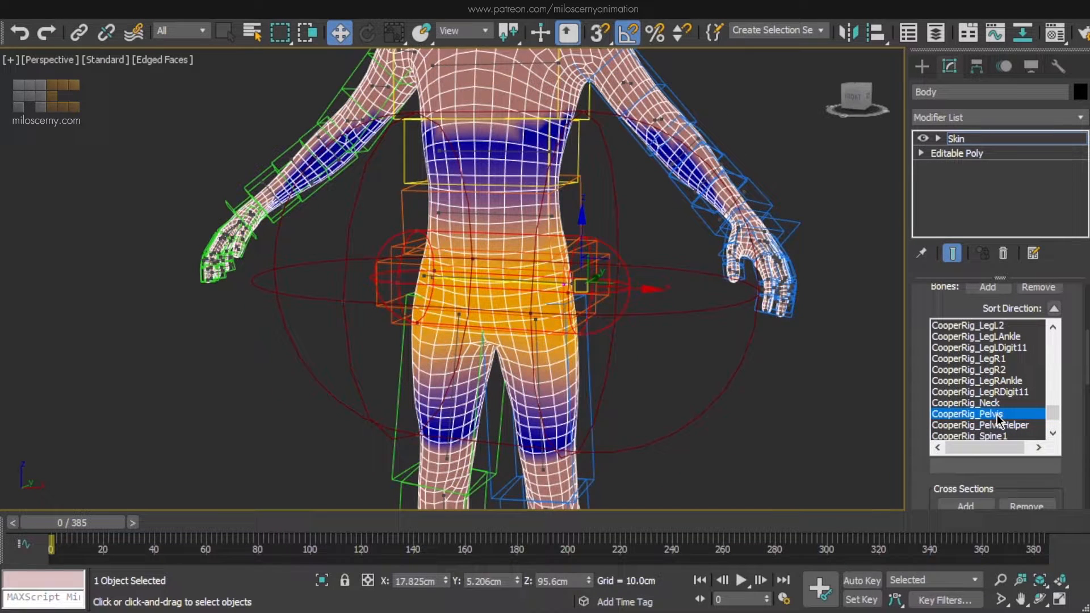
left_click(1045, 288)
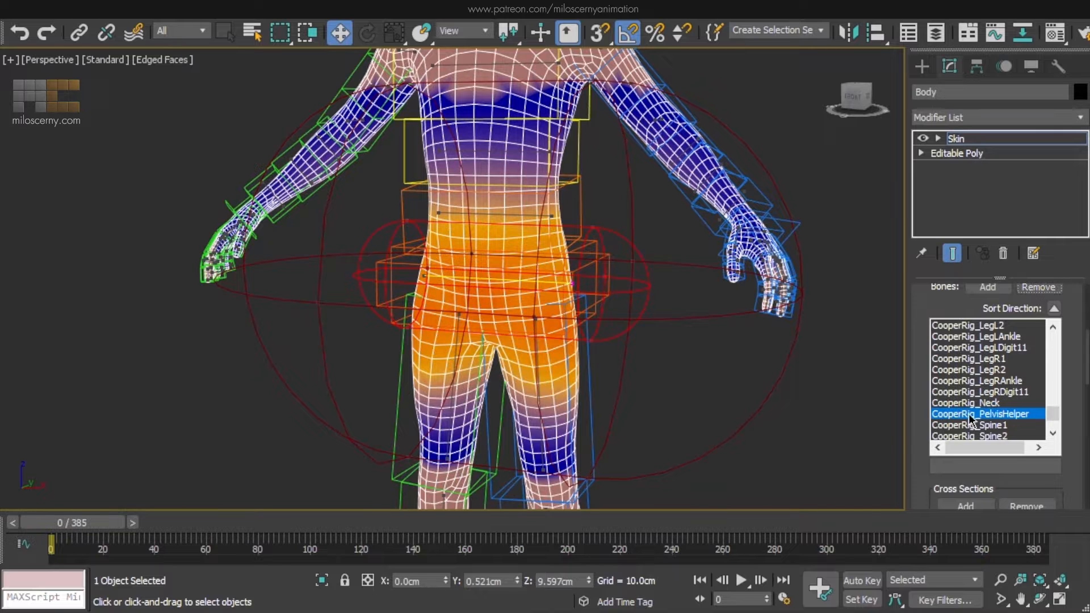
left_click(966, 138)
Test how the body follows a rotation of the CooperRig_PelvisHelper bone, leaving the bone in its original orientation
left_click(605, 262)
key("e")
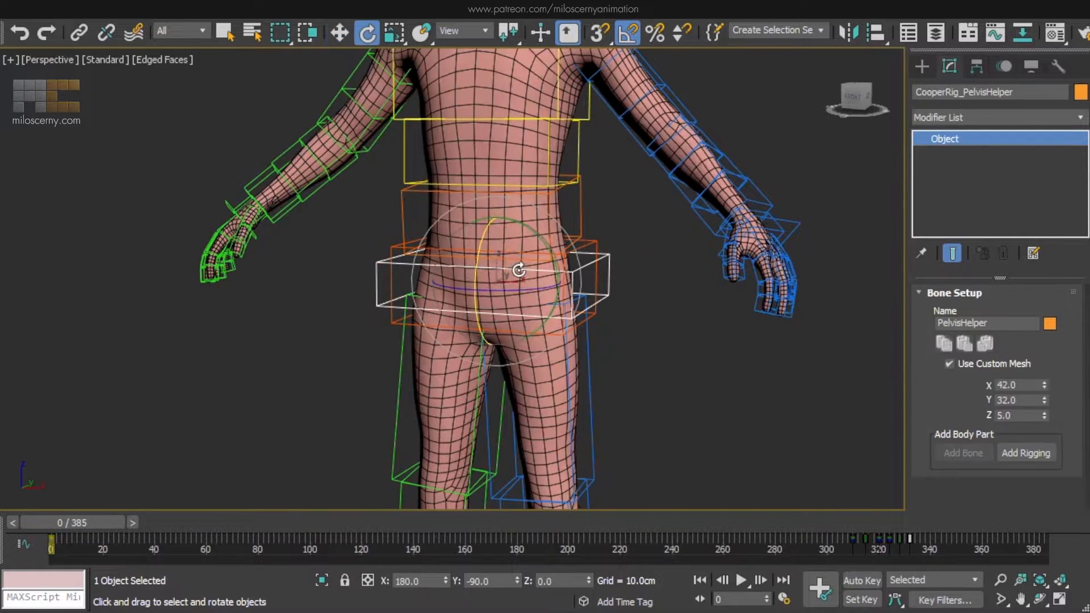
left_click_drag(519, 271, 602, 234)
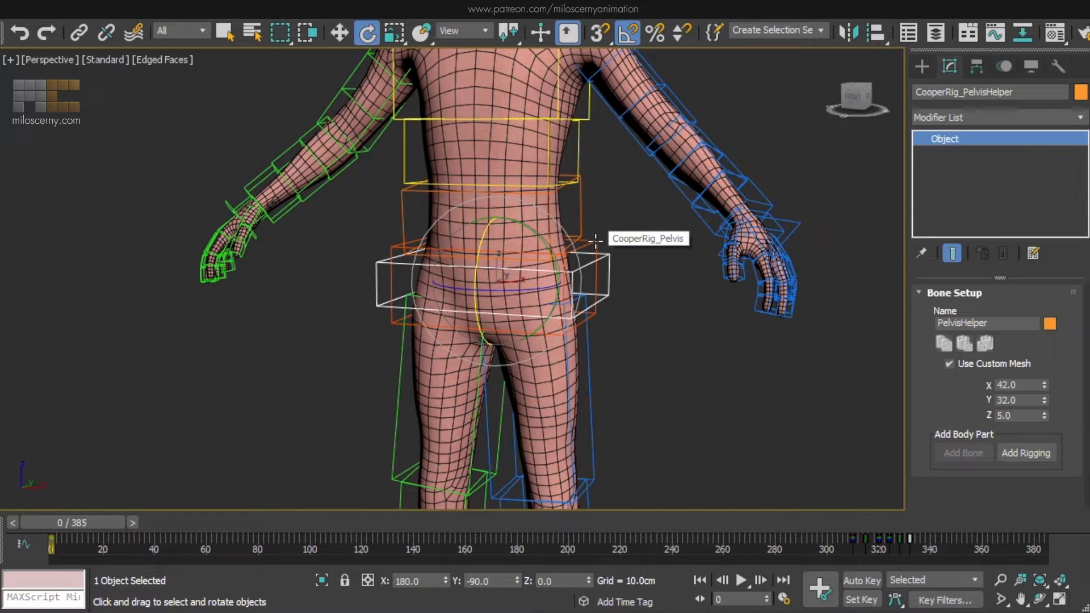
left_click(596, 242)
Select the Body mesh and go to frame 136 to examine the raised arms and shoulders from the front
key("w")
left_click(528, 232)
middle_click_drag(528, 232, 583, 372)
left_click_drag(105, 523, 428, 510)
middle_click_drag(482, 352, 633, 299, "alt")
left_click_drag(423, 523, 427, 522)
key("w")
middle_click_drag(567, 249, 537, 330)
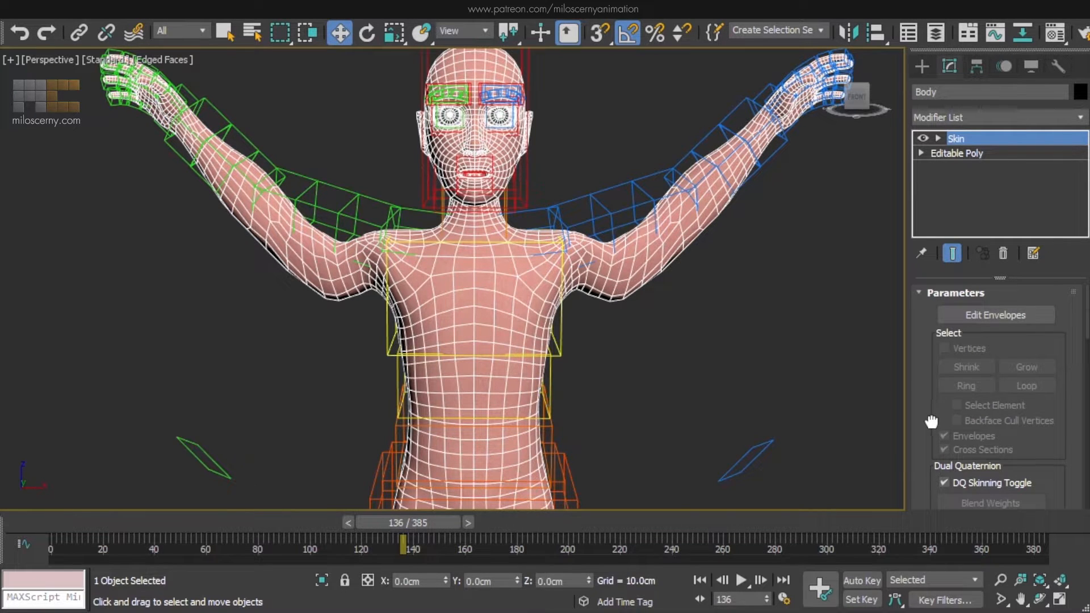
Recalculate the skin weights with the Voxel solver, using Falloff 0.2 and Max Resolution 256
left_click_drag(932, 421, 941, 140)
left_click_drag(918, 419, 905, 190)
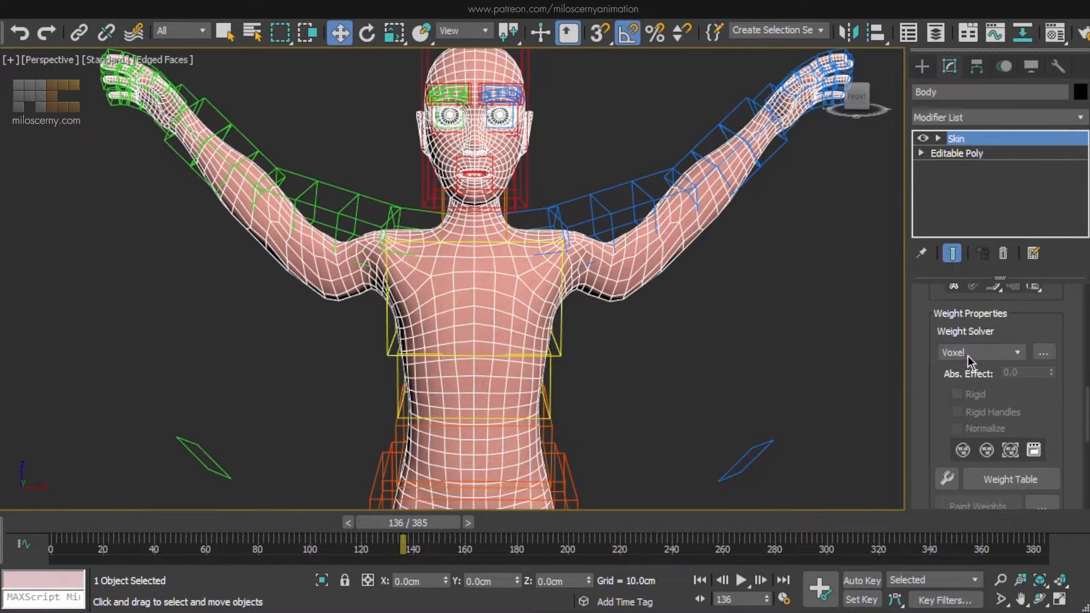
left_click(1009, 353)
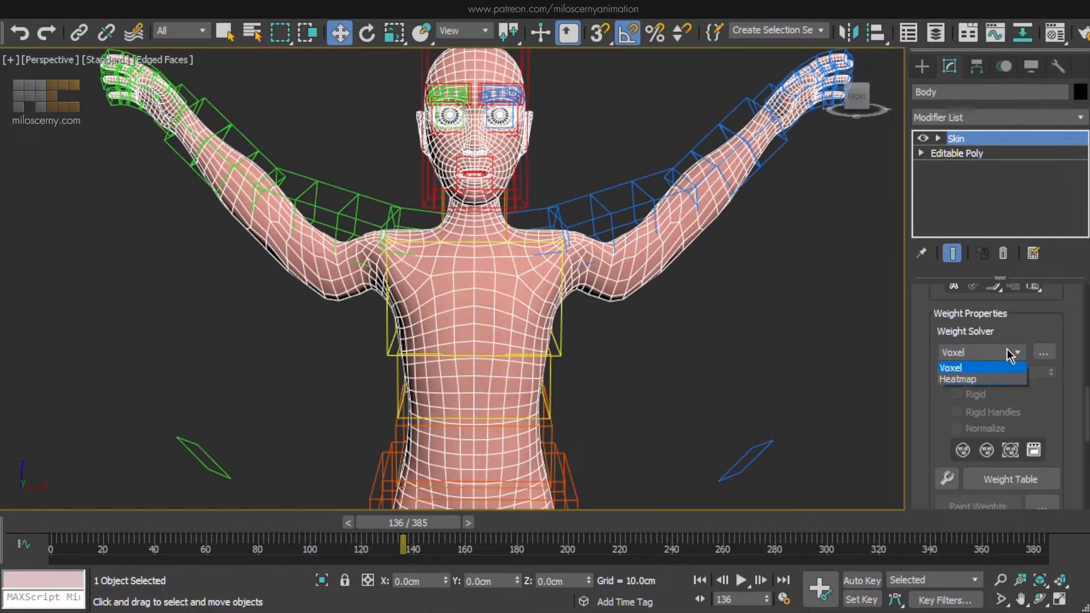
left_click(1008, 350)
left_click(1045, 350)
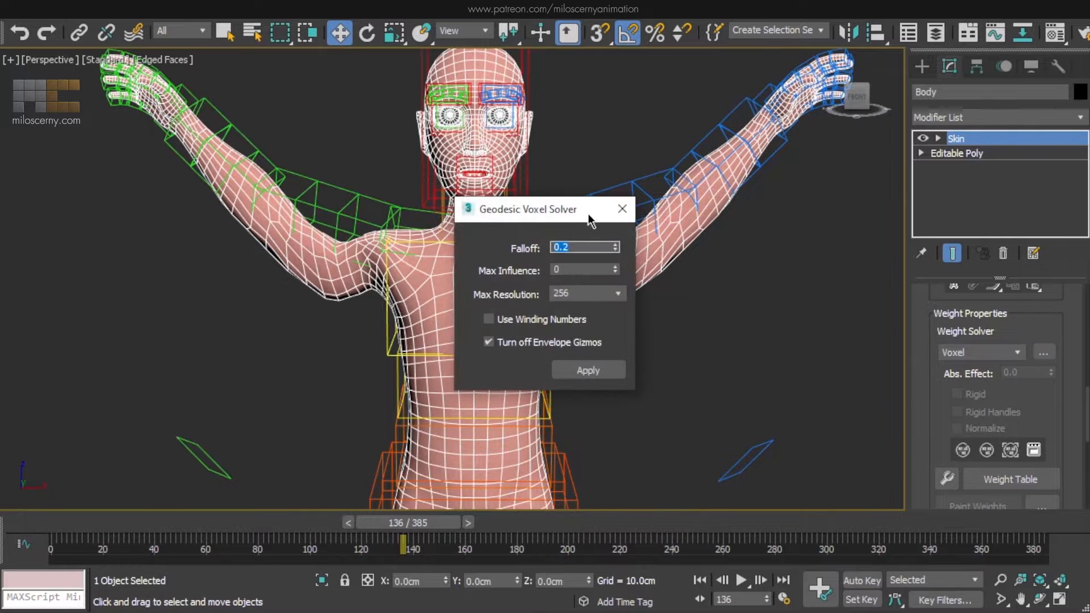
left_click_drag(539, 208, 771, 238)
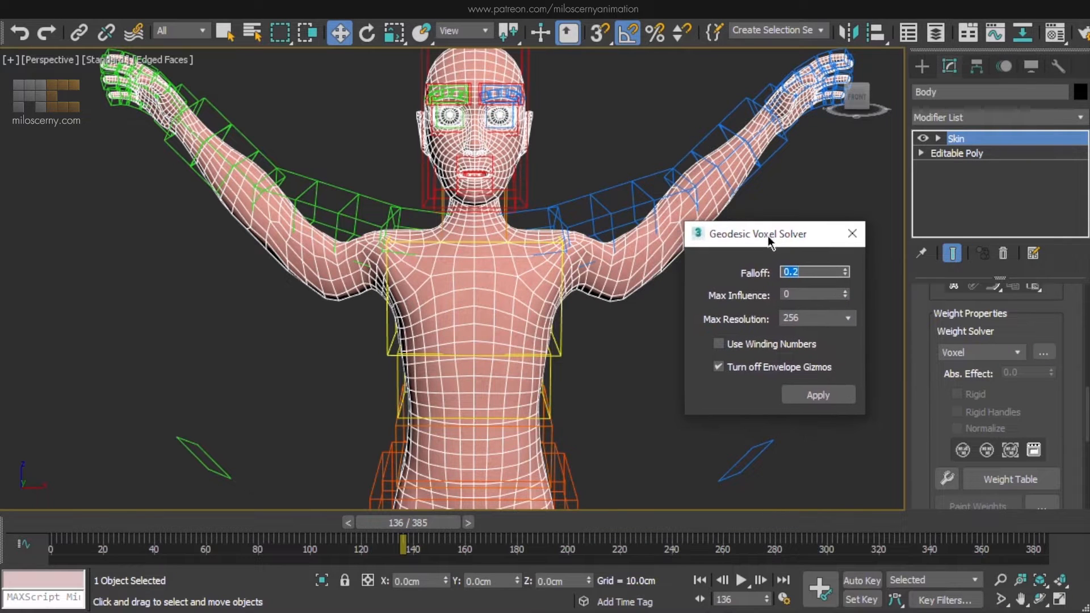
left_click(818, 396)
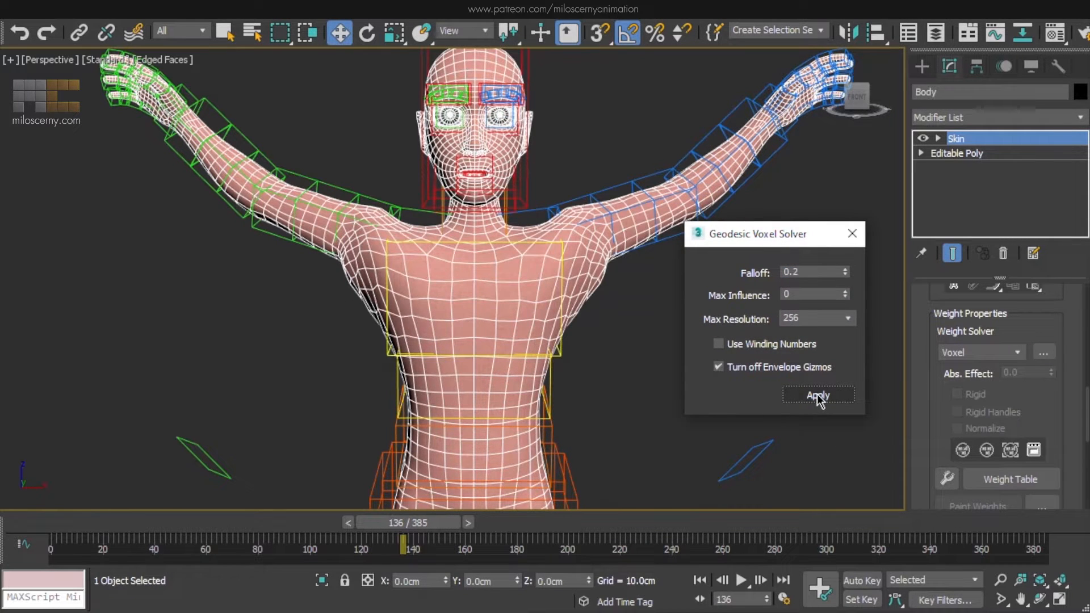
Examine the new skin deformation on the arms at frame 140 and on the bent leg at frame 18
mouse_move(427, 535)
left_mouse_down()
mouse_move(392, 534)
mouse_move(438, 538)
left_mouse_up()
key("w")
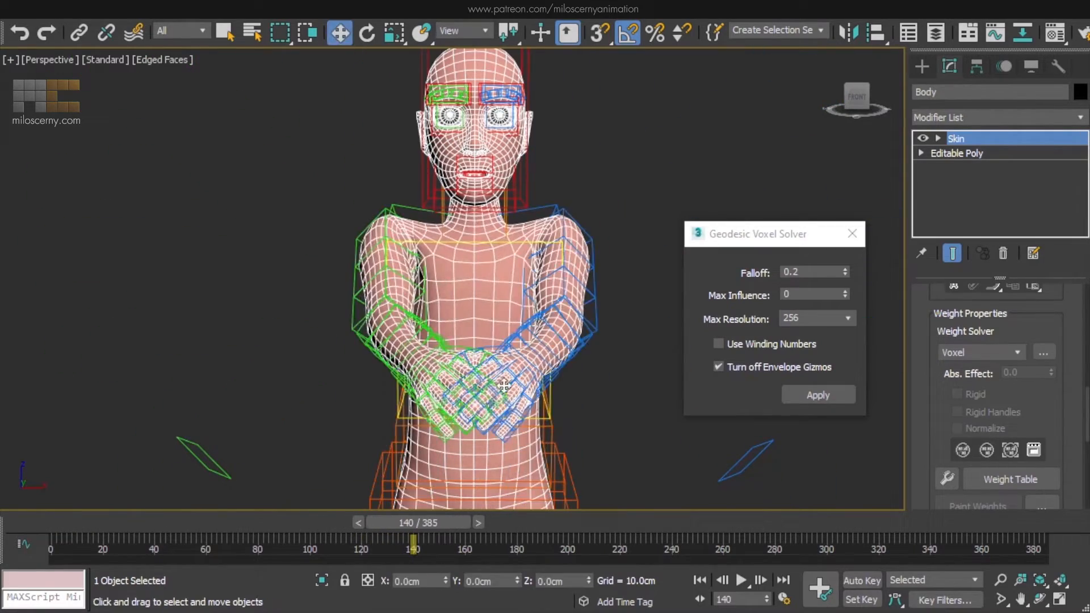
middle_click_drag(523, 500, 523, 155)
scroll(523, 155, "down", 2)
left_click_drag(413, 537, 103, 538)
mouse_move(171, 488)
middle_mouse_down("alt")
mouse_move(238, 489)
mouse_move(164, 494)
middle_mouse_up("alt")
mouse_move(161, 527)
left_mouse_down()
mouse_move(193, 524)
mouse_move(163, 527)
left_mouse_up()
key("w")
middle_click_drag(331, 244, 352, 341)
middle_click_drag(352, 340, 435, 341, "alt")
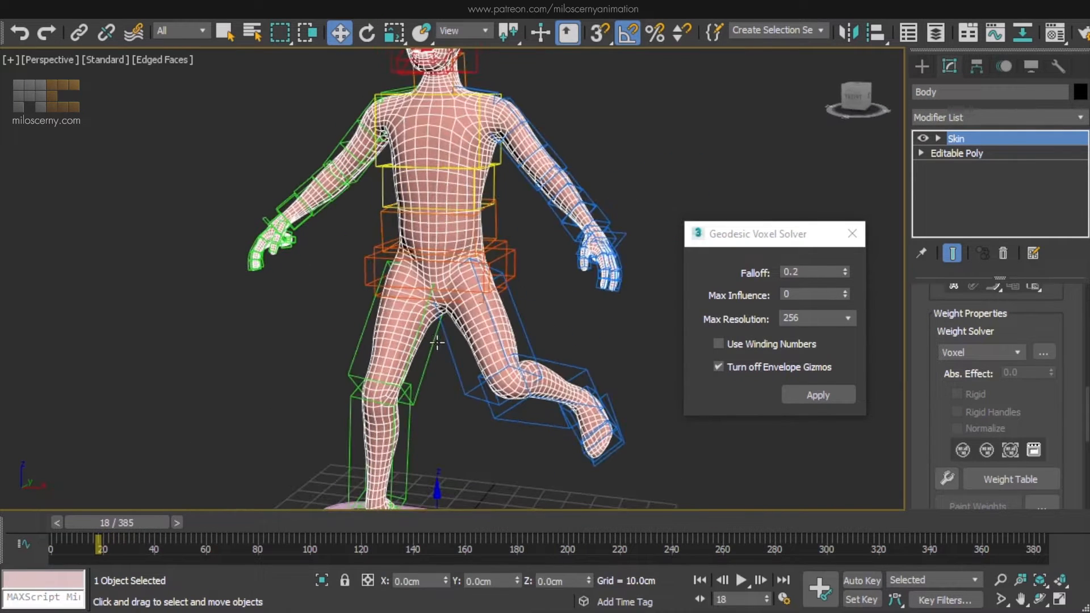
Apply the Voxel solver with Falloff 0.5 and again with 0.2, comparing the deformation of the bent knee
double_click(801, 271)
type("0.5")
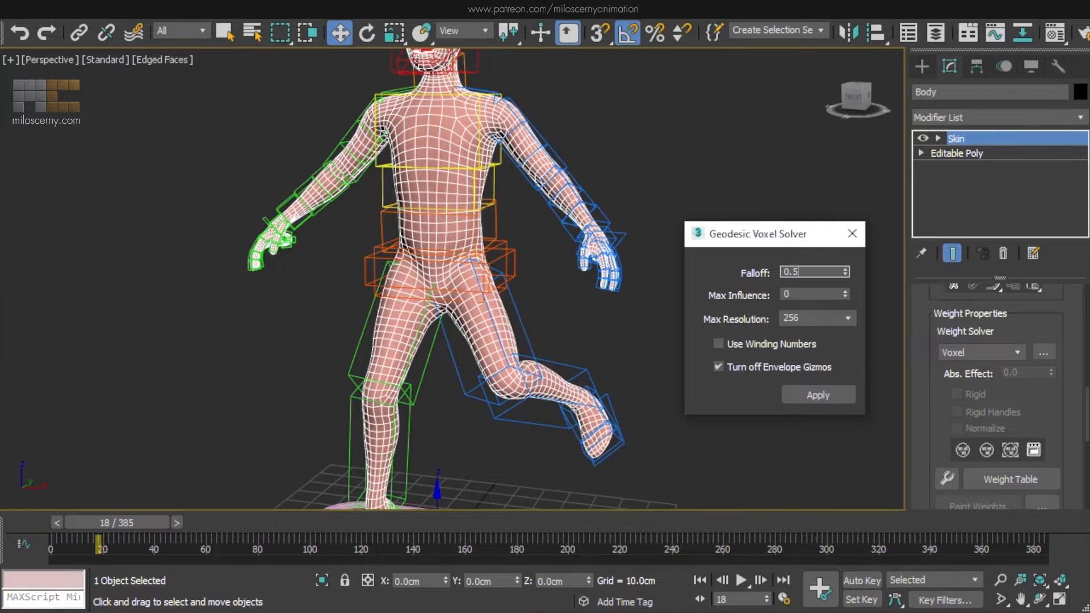
scroll(484, 318, "up", 8)
left_click(847, 392)
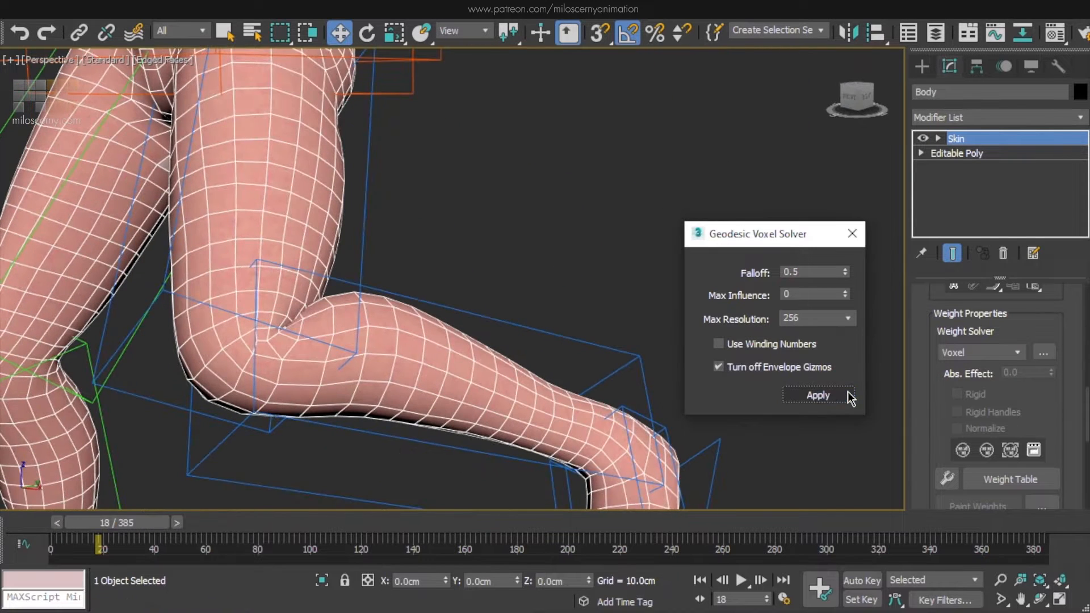
double_click(795, 271)
type("0.2")
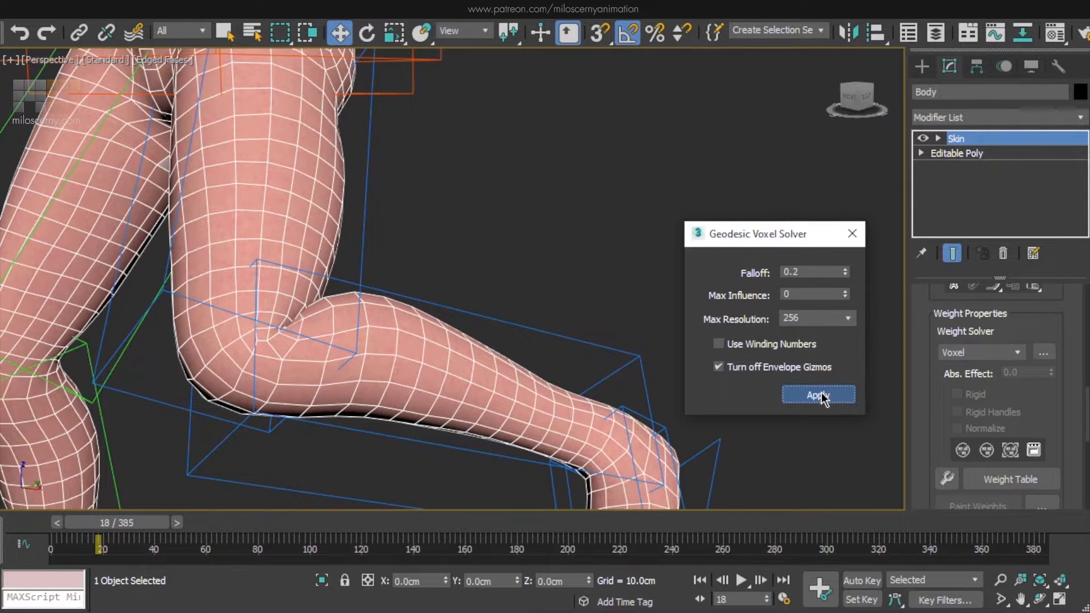
left_click(818, 394)
Reapply the Voxel solver with Falloff 1.0 and with 0.5 to compare the leg's deformation
double_click(801, 272)
type("1.0")
left_click(819, 395)
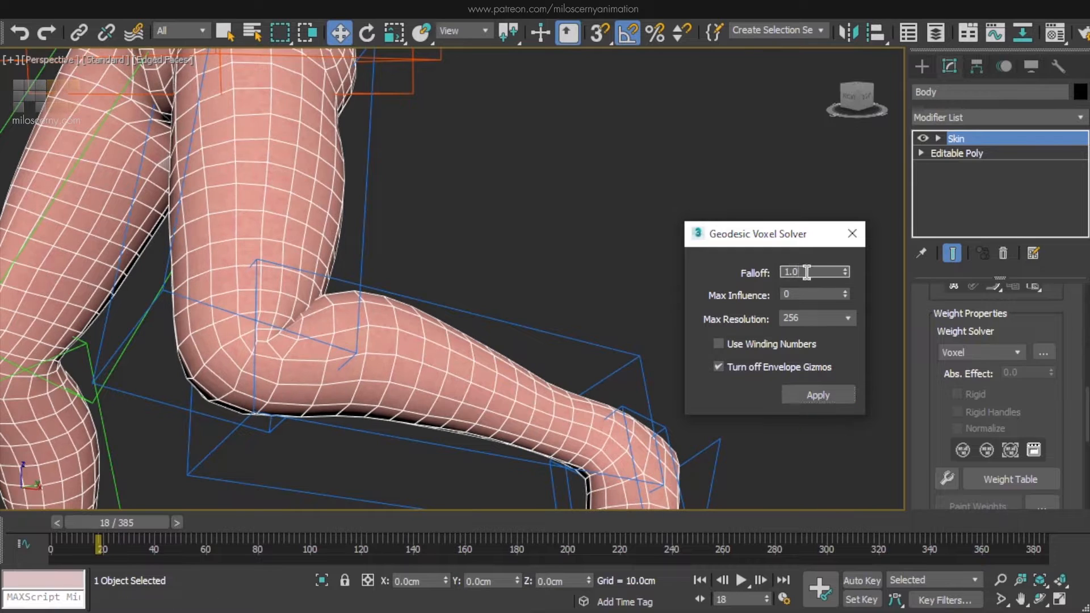
left_click(818, 397)
scroll(587, 316, "down", 5)
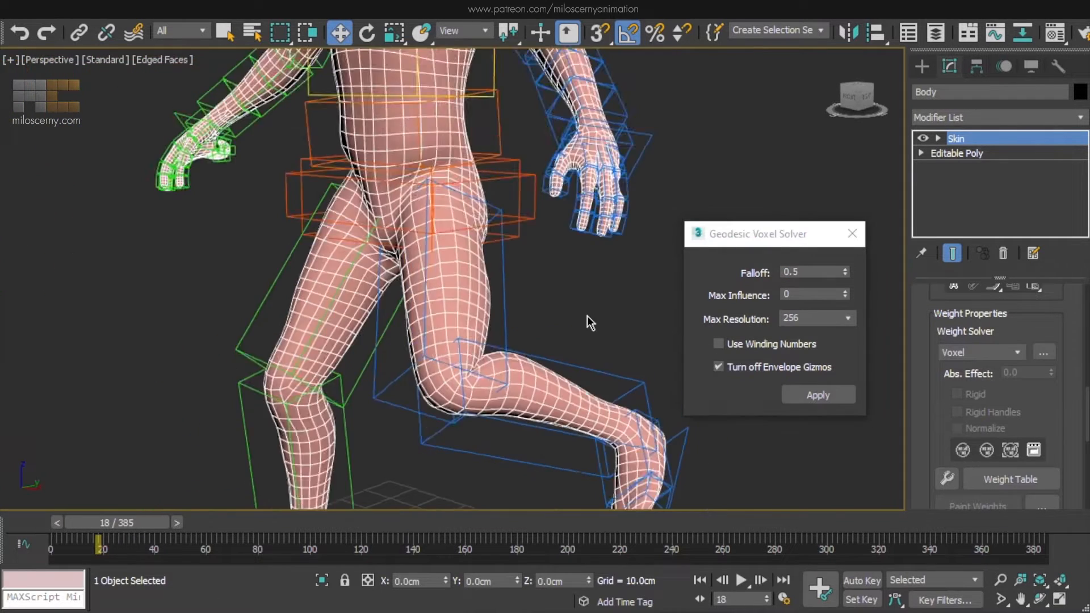
middle_click_drag(587, 316, 577, 267)
Return to frame 0 and recalculate the skin weights with the Heatmap solver at Falloff 0.2
left_click_drag(98, 544, 52, 544)
left_click(1002, 352)
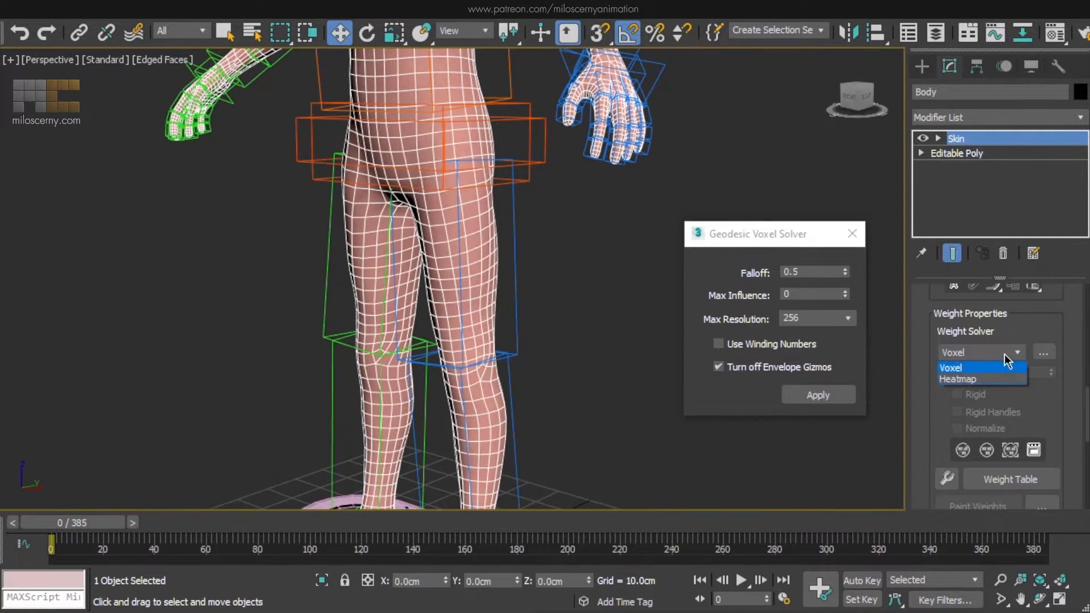
left_click(991, 373)
left_click(852, 233)
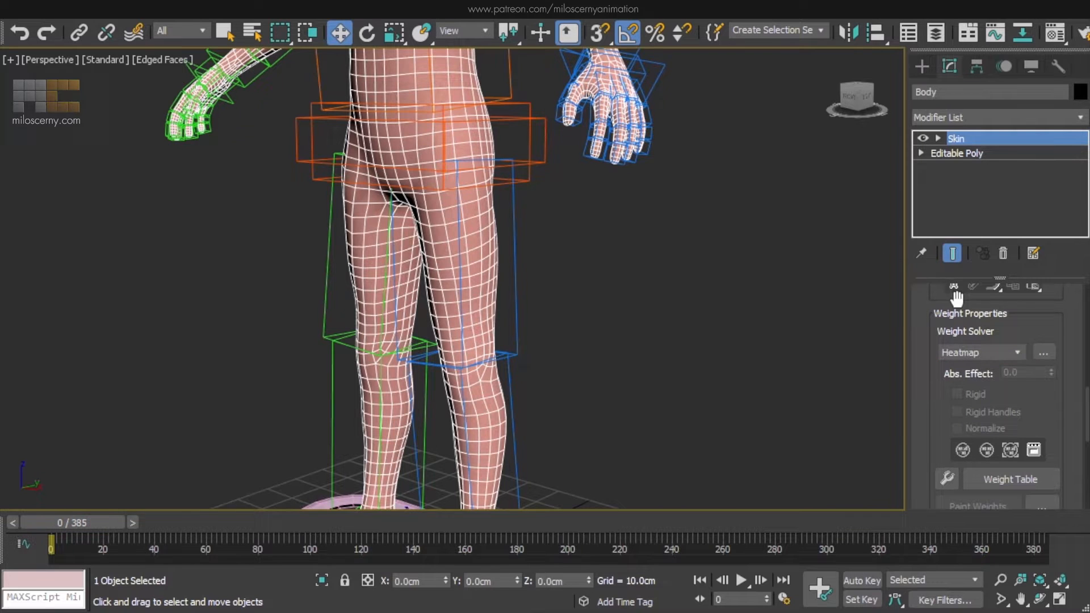
left_click(1044, 353)
left_click_drag(561, 238, 768, 229)
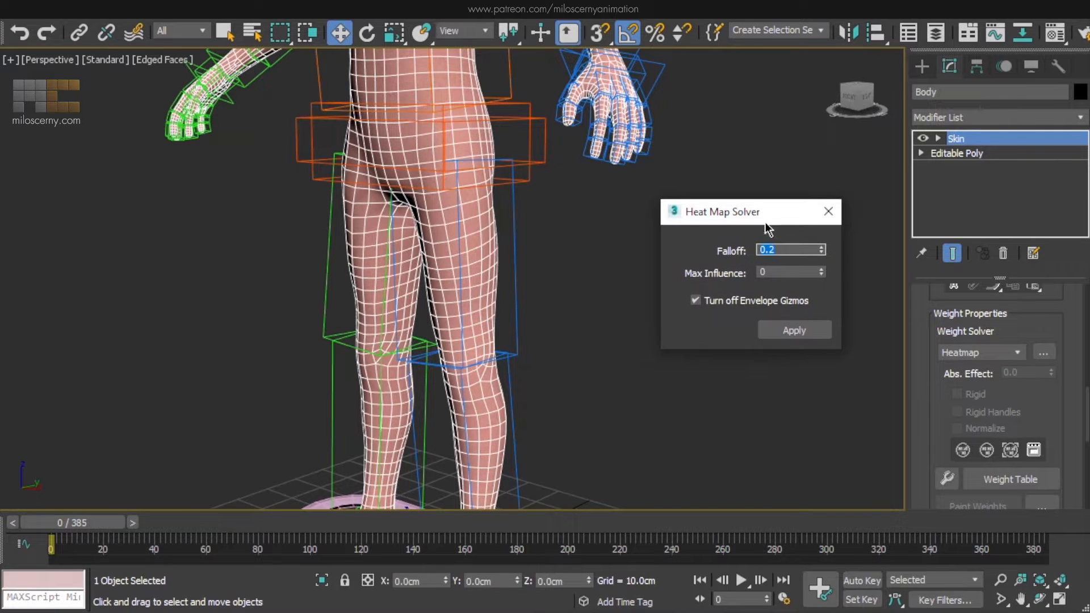
left_click(793, 330)
Scrub the animation to examine the Heatmap weights on the left hand's fingers, ending back at frame 0
left_click_drag(107, 534, 301, 534)
scroll(487, 342, "up", 5)
middle_click_drag(587, 384, 433, 318)
left_click_drag(314, 525, 248, 527)
key("Home")
key("w")
Switch the weight solver back to Voxel and apply it with Falloff 0.2 and Max Resolution 256
left_click(1017, 352)
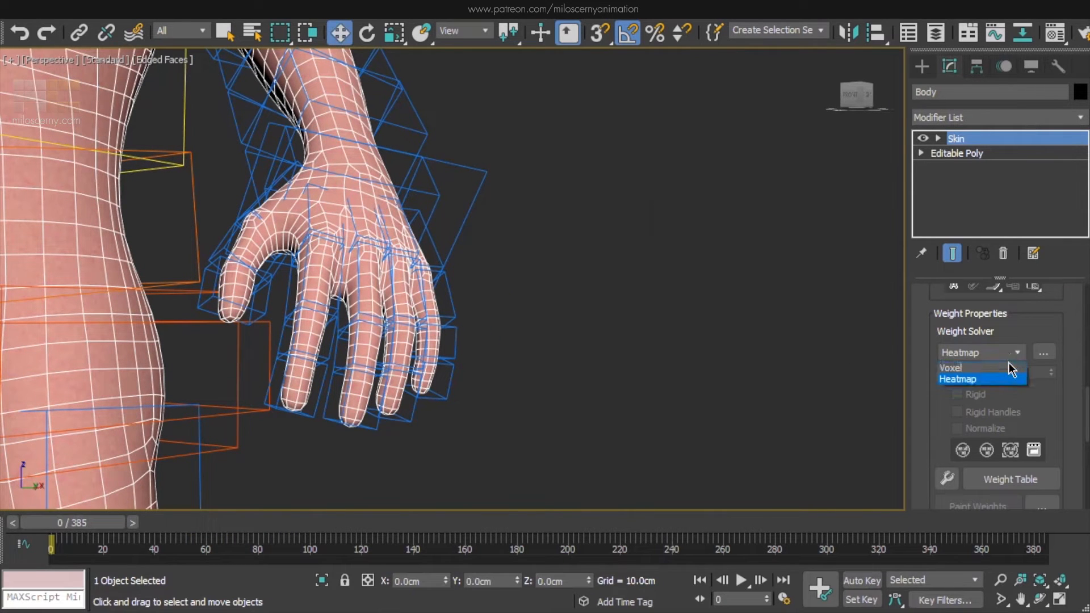
left_click(1000, 365)
left_click(1044, 353)
left_click(829, 398)
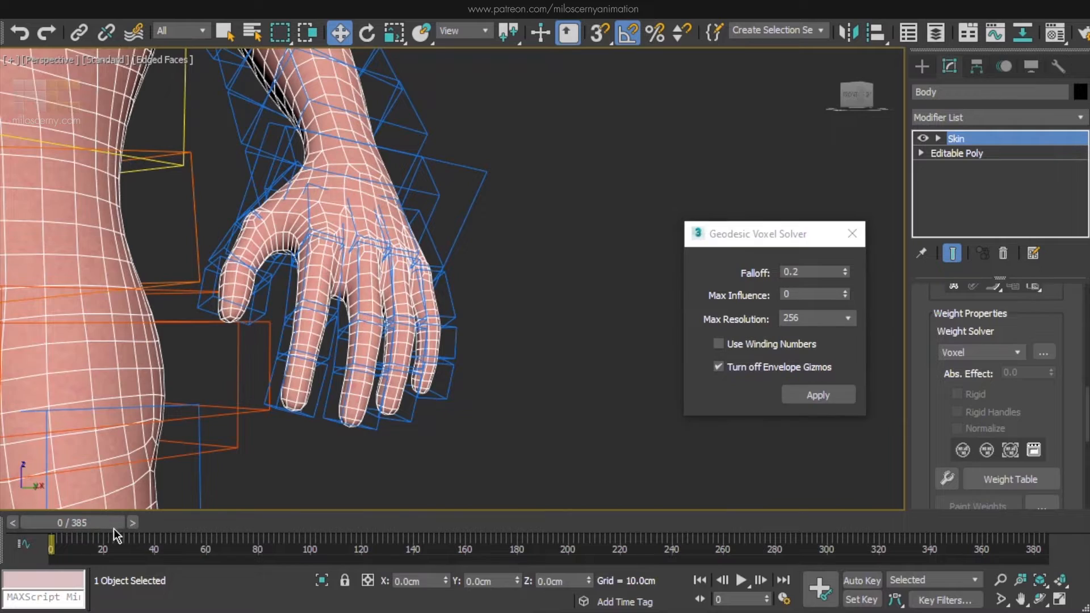
Scrub the animation up to frame 146 to check the Voxel weights on the fingers, arms and shoulders
left_click_drag(114, 529, 177, 536)
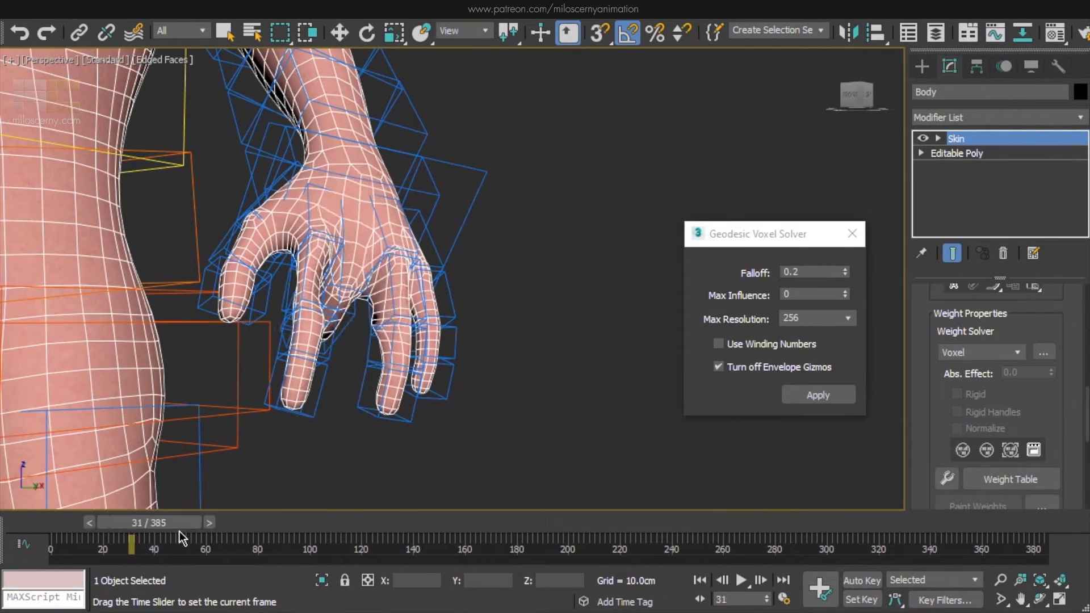
key("w")
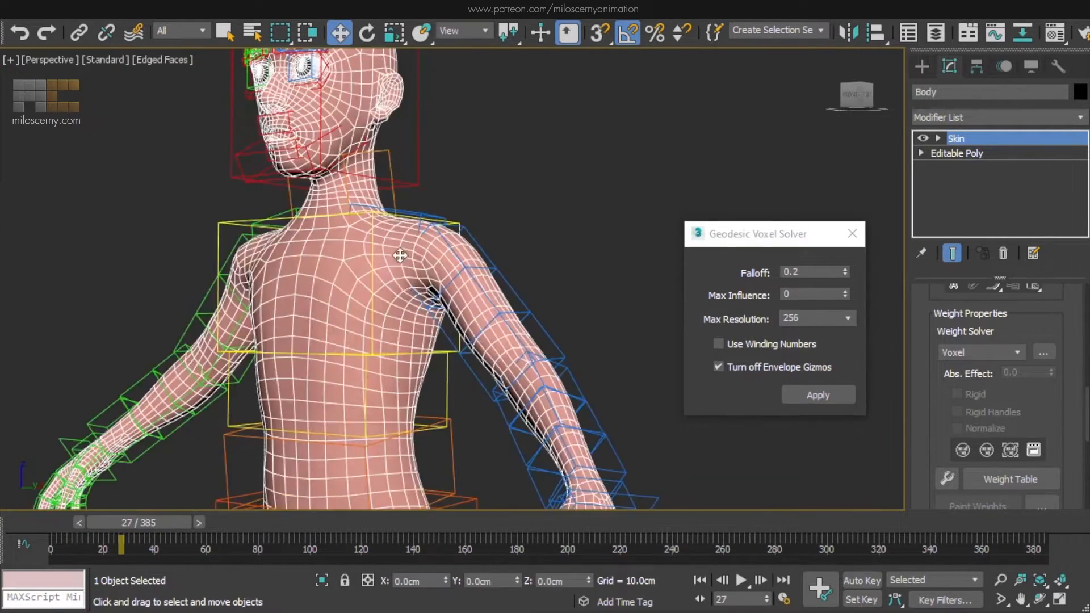
left_click_drag(148, 519, 442, 513)
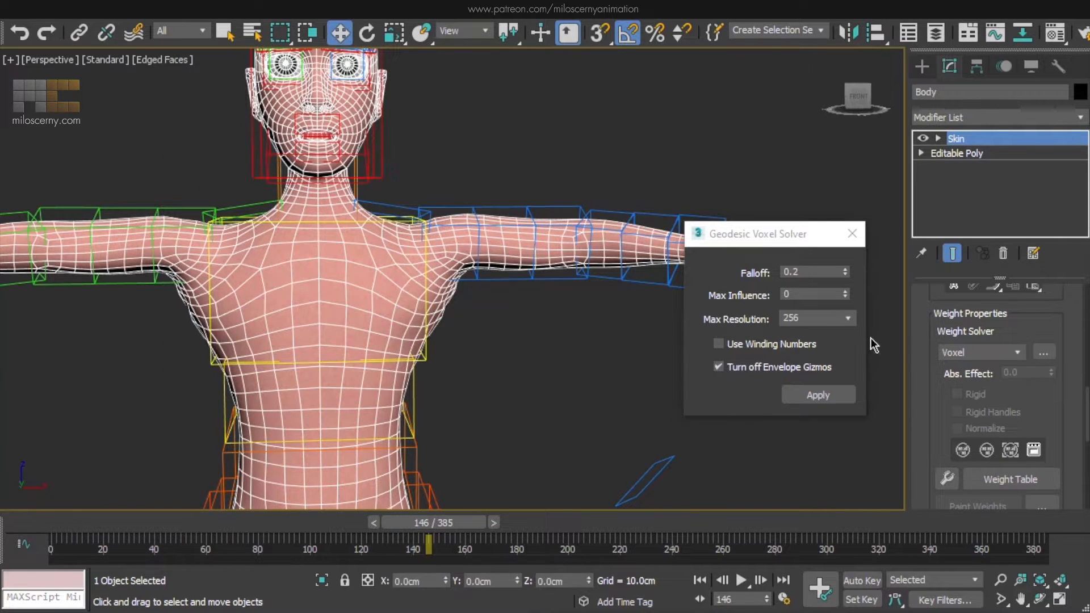
Switch the weight solver to Heatmap and apply it with Falloff 0.2
left_click(1005, 352)
left_click(996, 380)
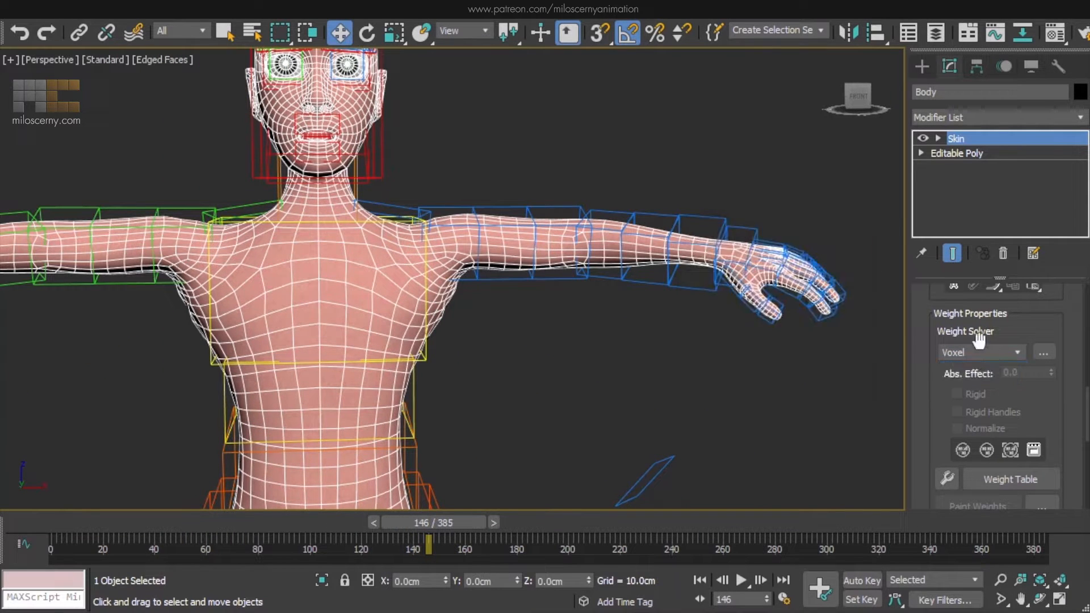
left_click(981, 352)
left_click(995, 380)
left_click(1044, 354)
left_click(816, 335)
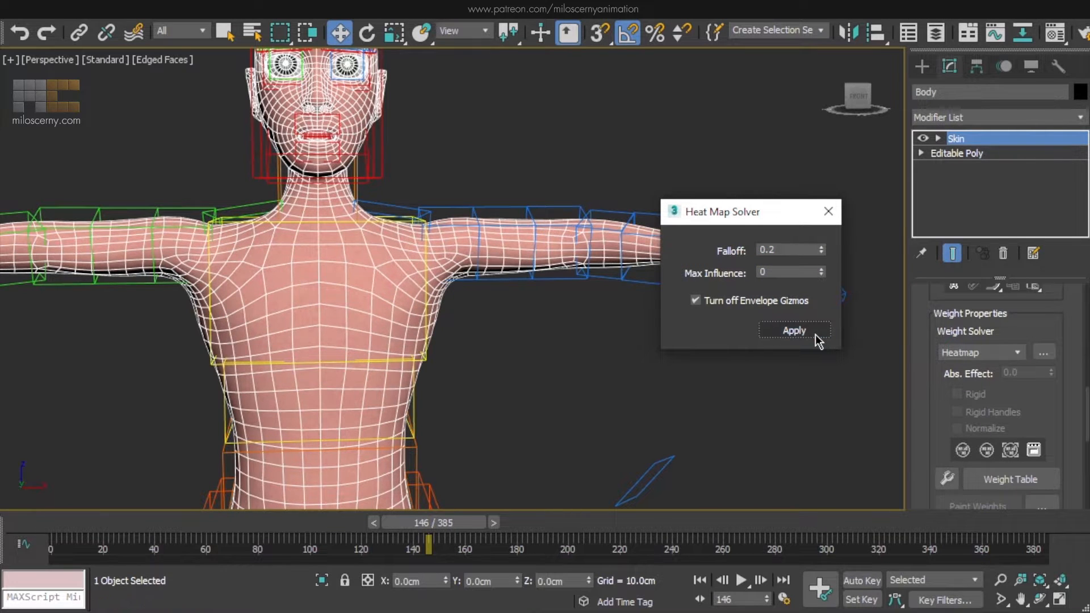
Scrub the animation to frame 21 and examine how the Heatmap weights deform the hips and the bent left leg
middle_click_drag(498, 417, 555, 278)
left_click_drag(440, 519, 428, 519)
middle_click_drag(455, 448, 318, 449, "alt")
left_click_drag(422, 523, 155, 512)
middle_click_drag(545, 270, 423, 265, "alt")
scroll(431, 265, "up", 3)
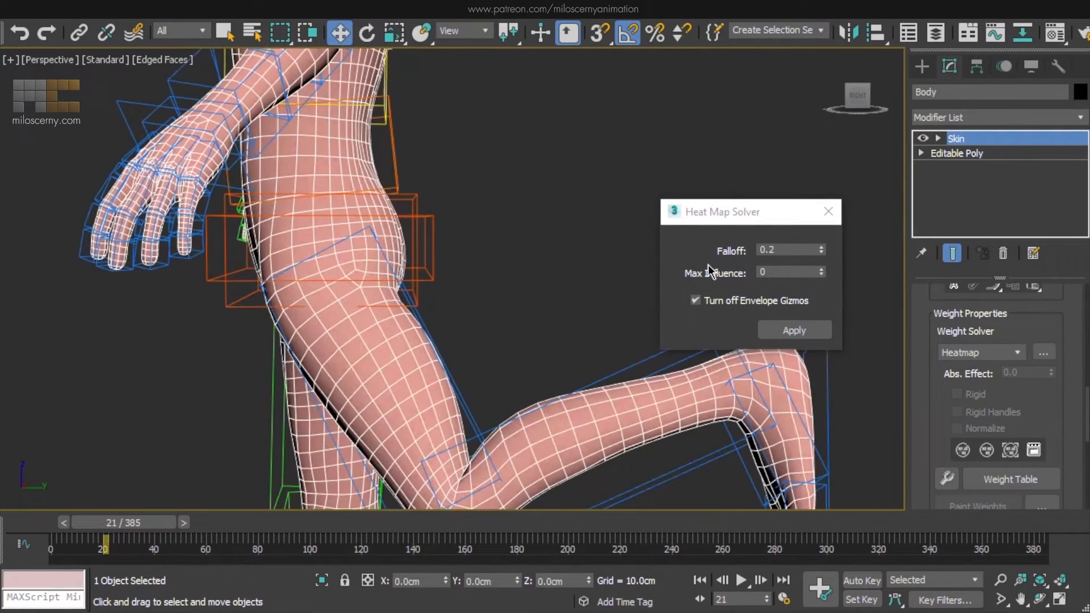
Recalculate the Heatmap weights with Falloff 0.5 and Max Influence 4
left_click(785, 250)
left_click(794, 329)
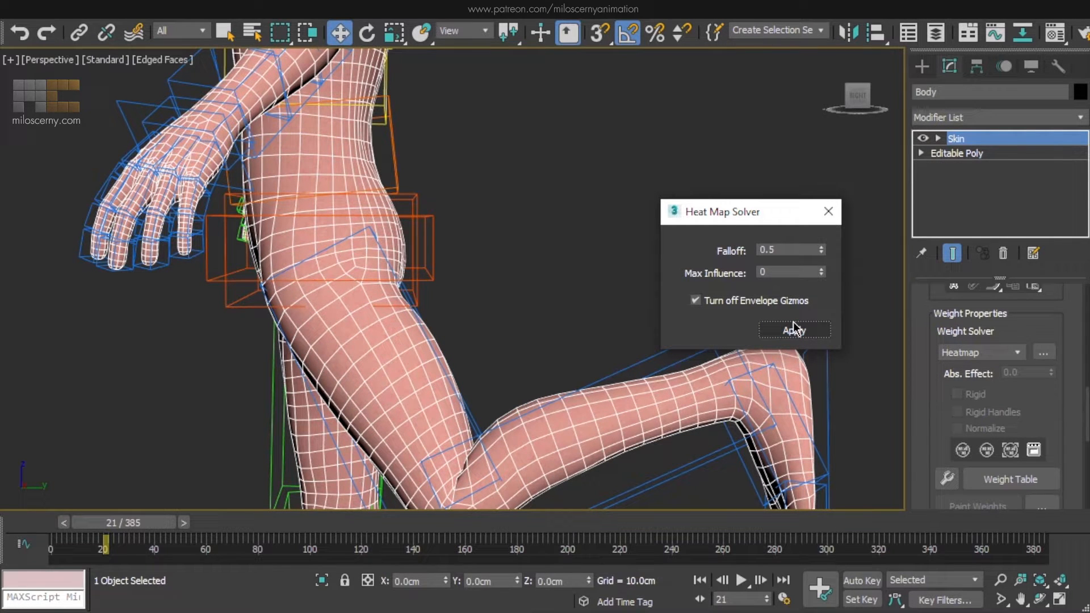
left_click(759, 272)
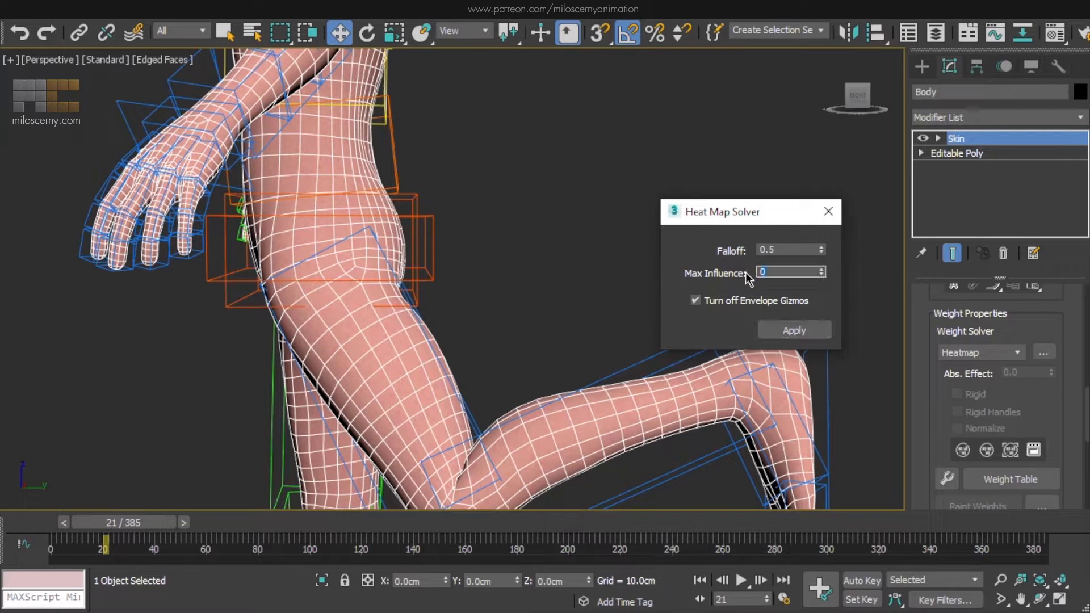
left_click(796, 328)
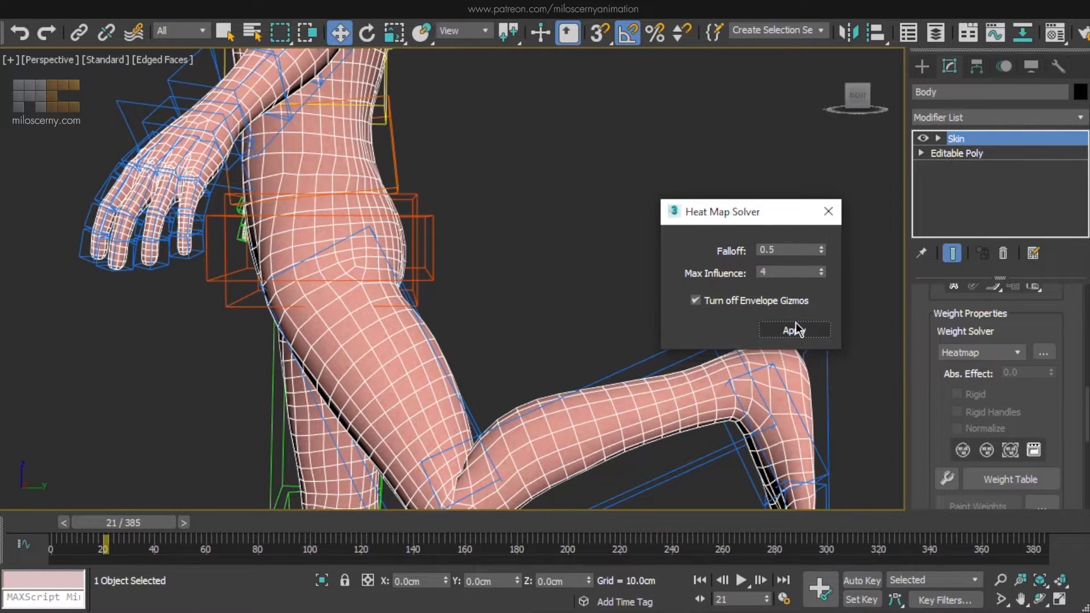
Close the solver settings and set the Skin modifier's Bone Affect Limit to 4
left_click(829, 212)
scroll(920, 414, "down", 10)
left_click(959, 483)
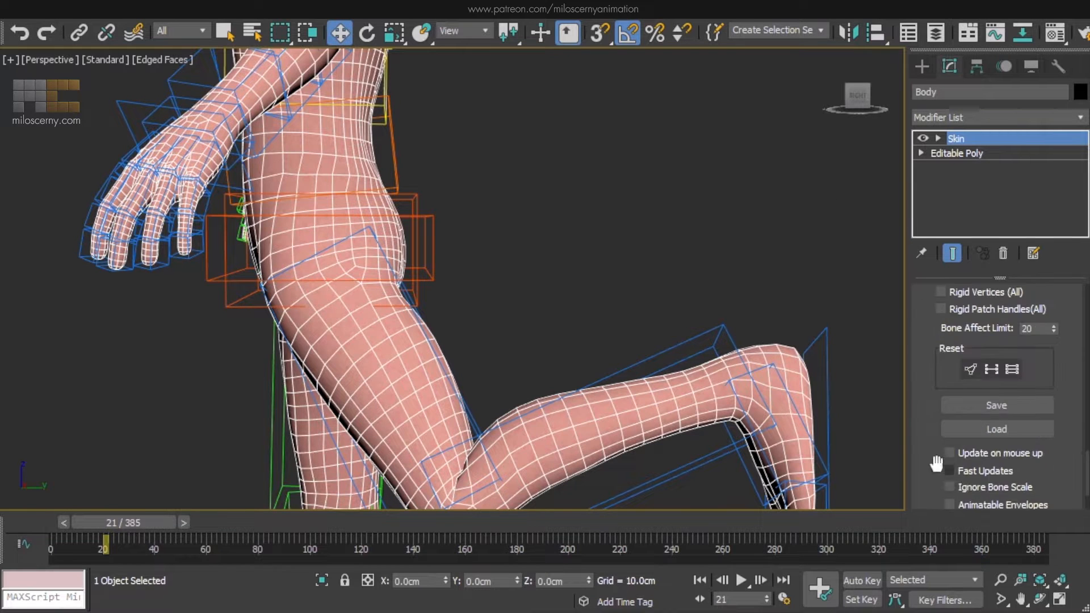
scroll(1008, 393, "up", 3)
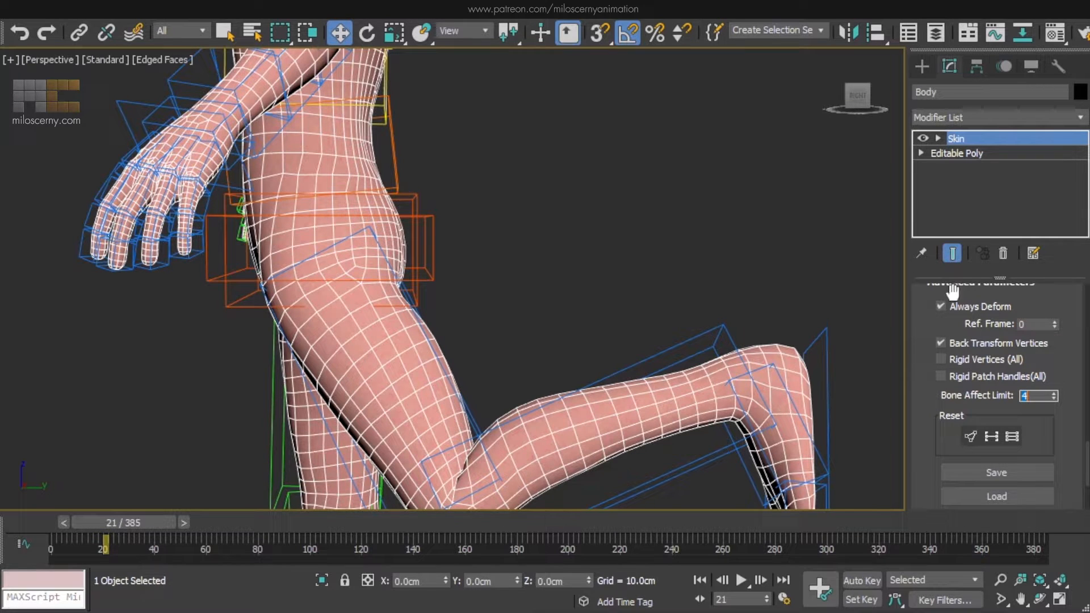
Enter envelope editing, select the left thigh bone and allow vertices to be selected
left_click_drag(936, 315, 919, 562)
left_click_drag(929, 292, 918, 513)
left_click_drag(926, 318, 912, 534)
left_click_drag(923, 320, 905, 536)
left_click(983, 319)
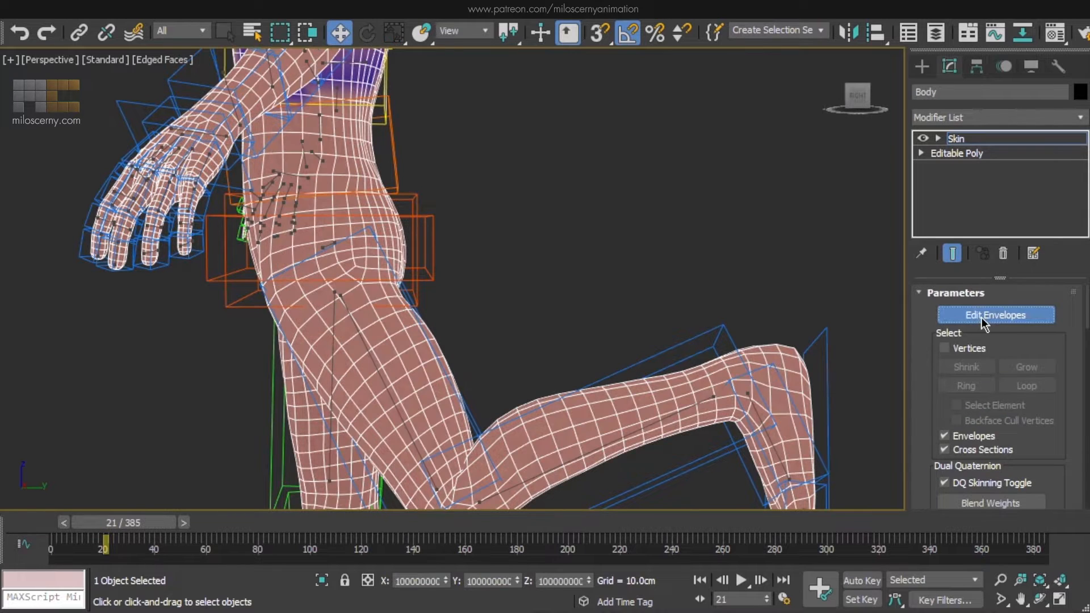
left_click(363, 336)
middle_click_drag(361, 336, 495, 354, "alt")
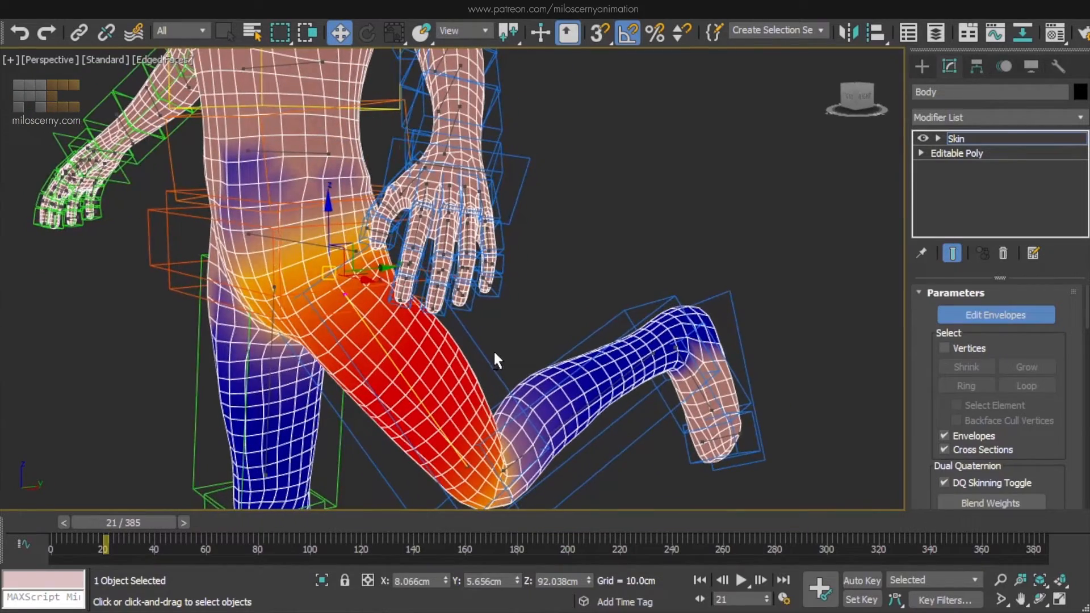
left_click(964, 350)
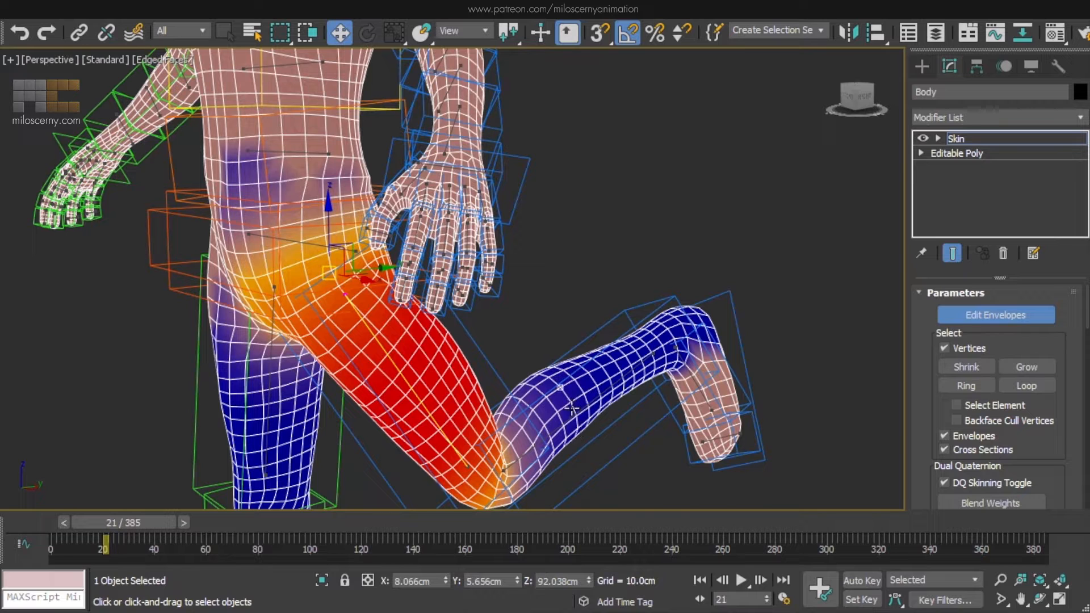
Return to frame 0, leave envelope editing and assign a plain grey default material to the body
left_click_drag(153, 525, 62, 533)
left_click(972, 316)
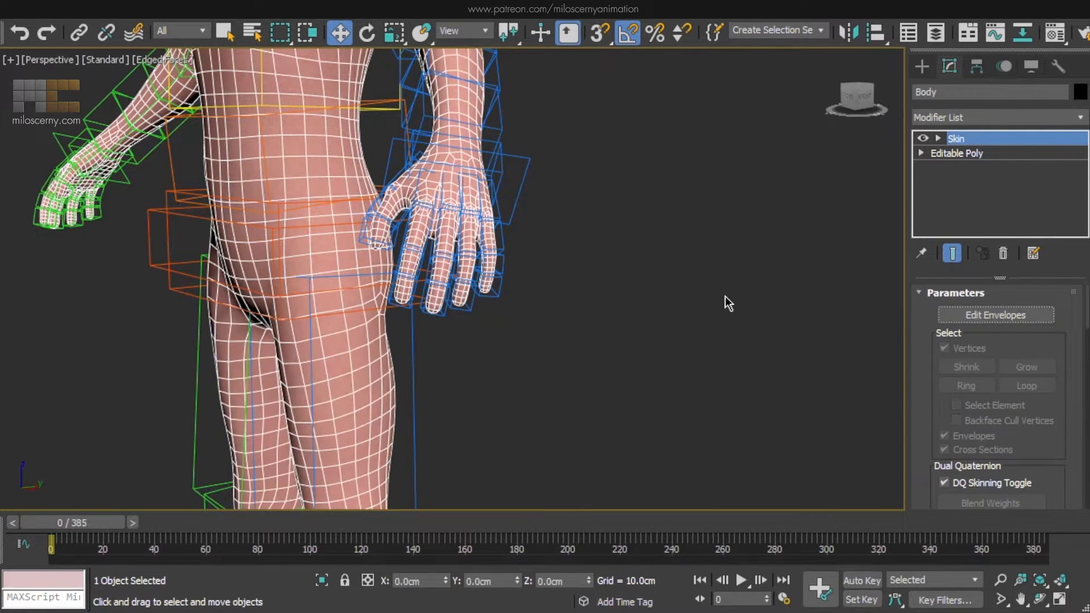
key("m")
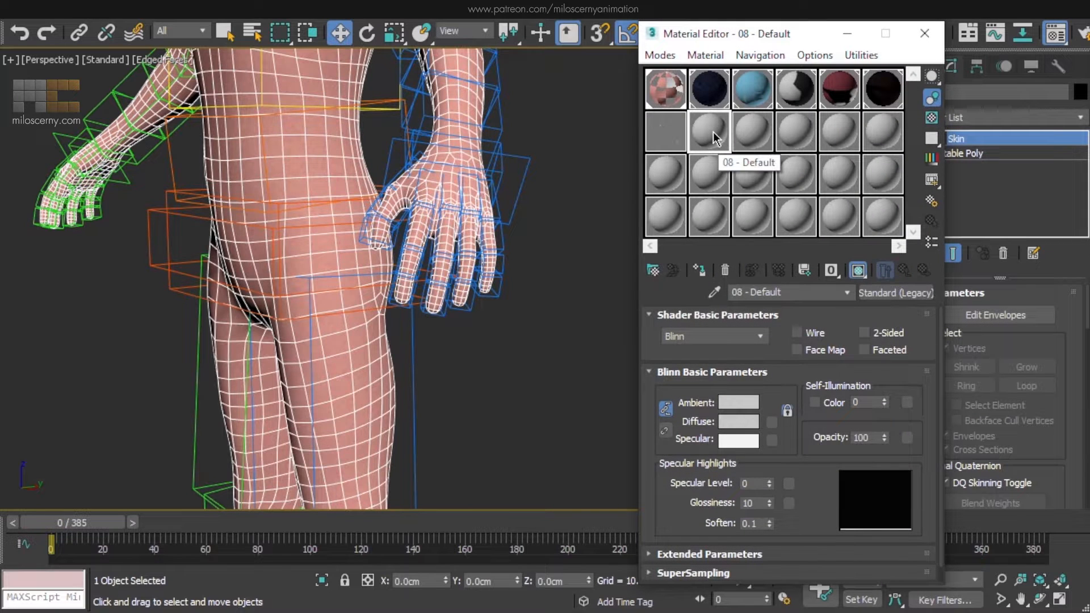
left_click_drag(668, 191, 373, 387)
key("m")
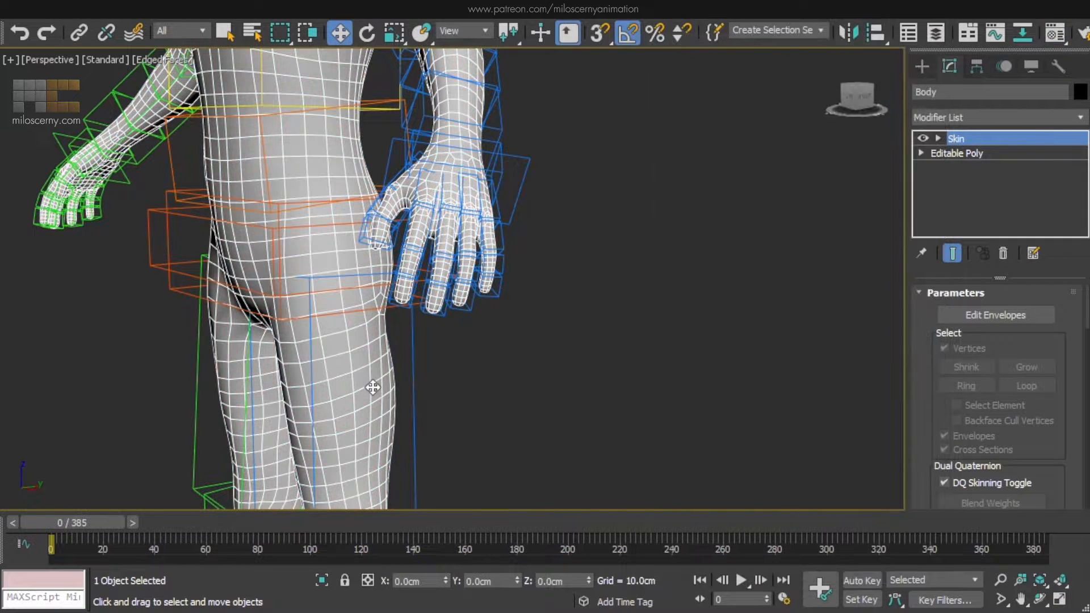
Resume envelope editing and view the left thigh bone's weights on the whole body at frame 0
left_click(995, 315)
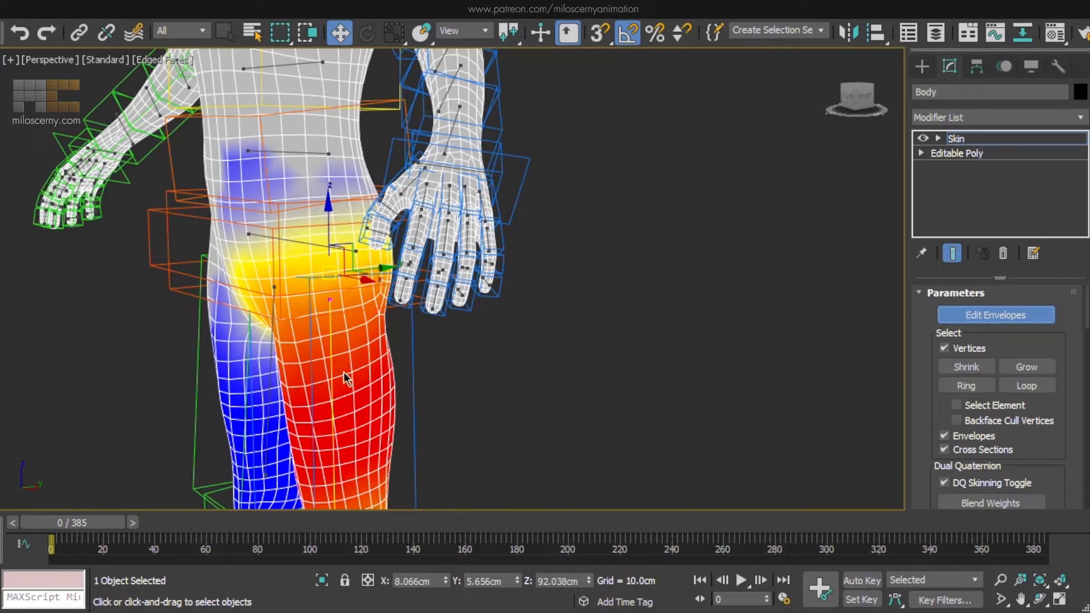
scroll(392, 365, "down", 8)
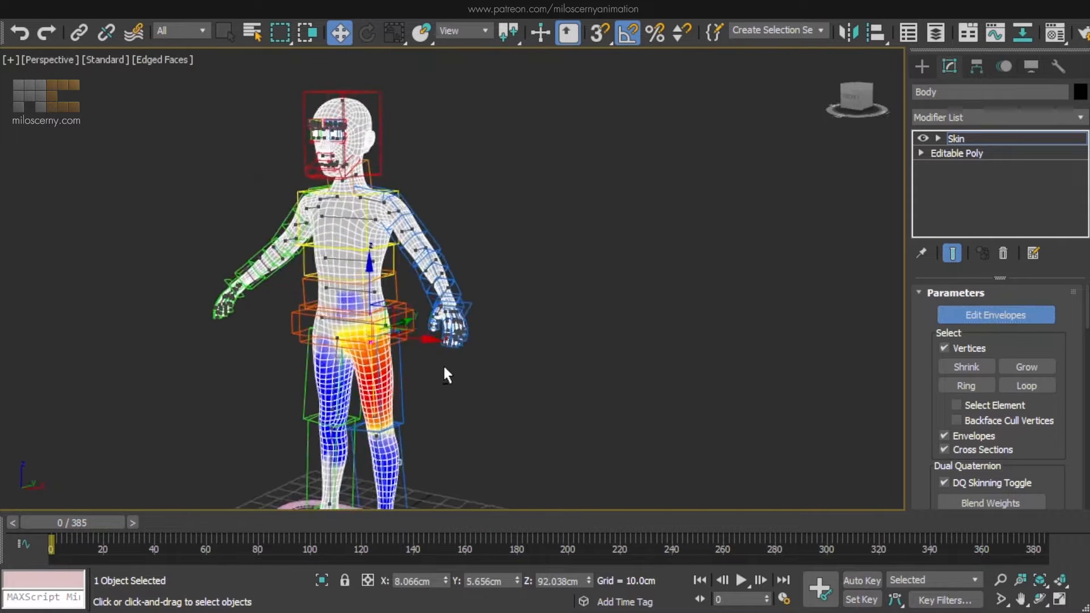
middle_click_drag(555, 307, 564, 329)
left_click_drag(110, 522, 45, 528)
key("w")
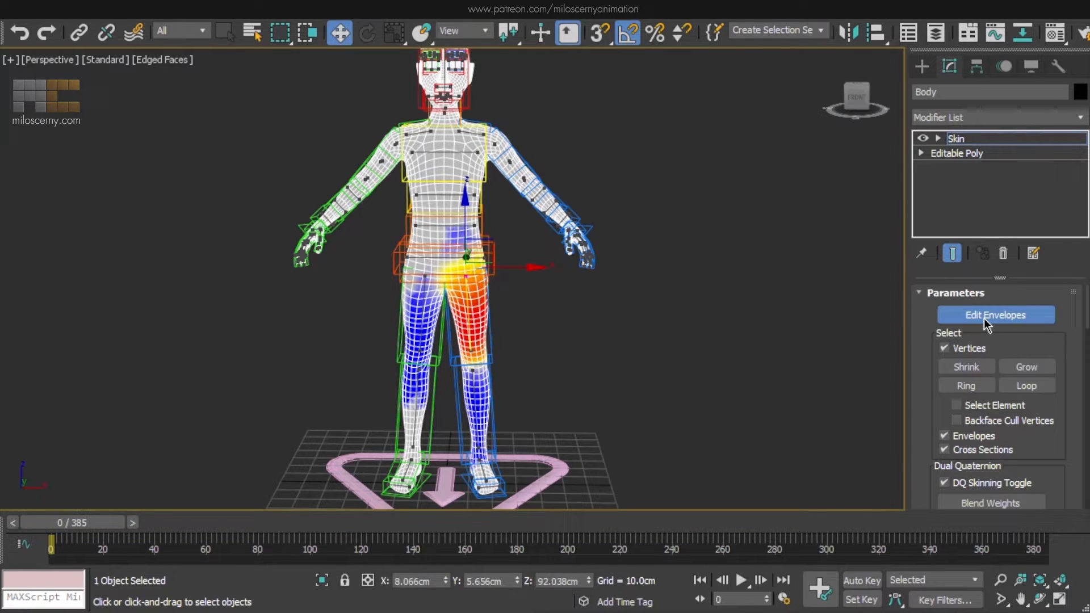
Inspect the selected vertex's bone weights in the Weight Tool and close it
scroll(926, 398, "down", 10)
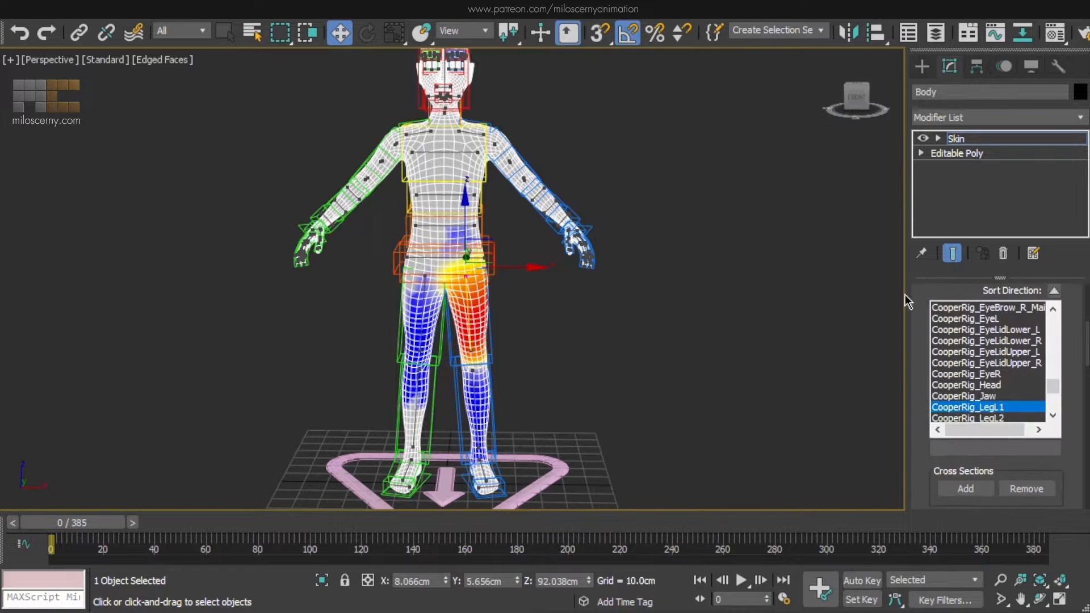
scroll(929, 372, "down", 2)
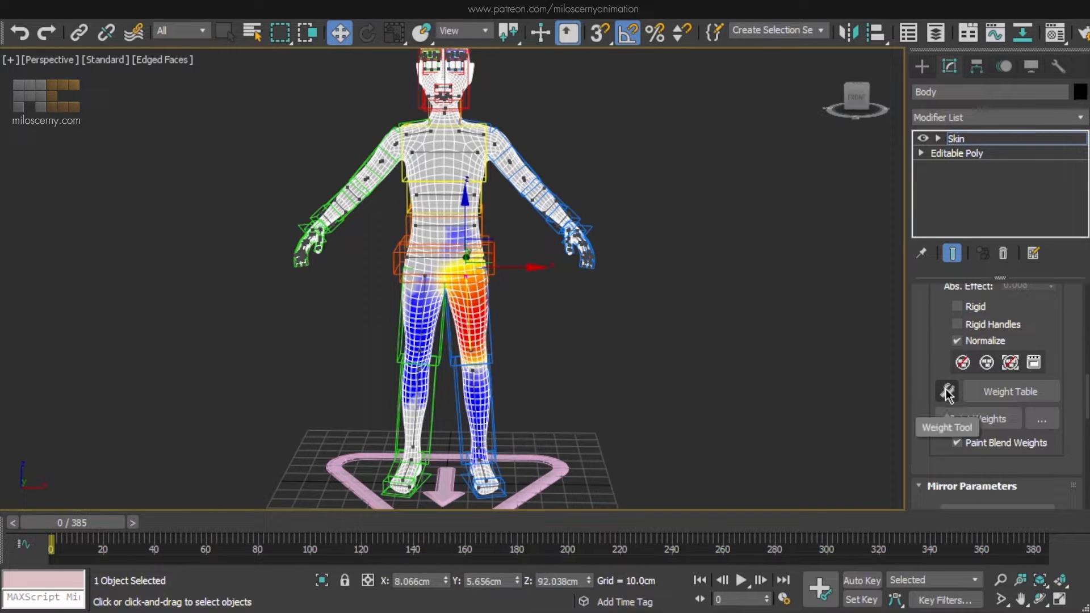
left_click(947, 391)
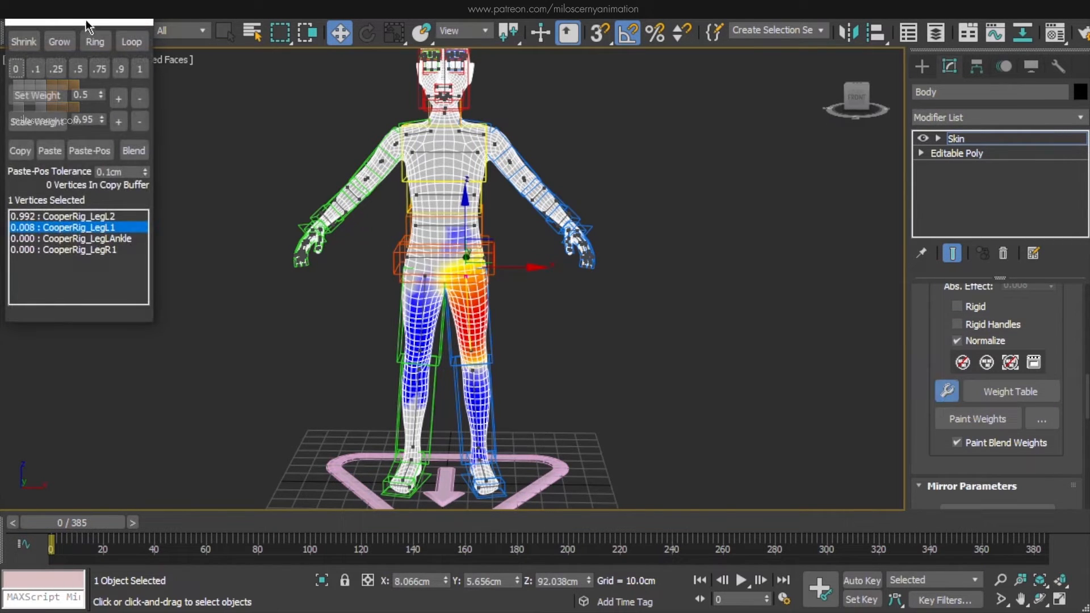
left_click_drag(92, 21, 815, 84)
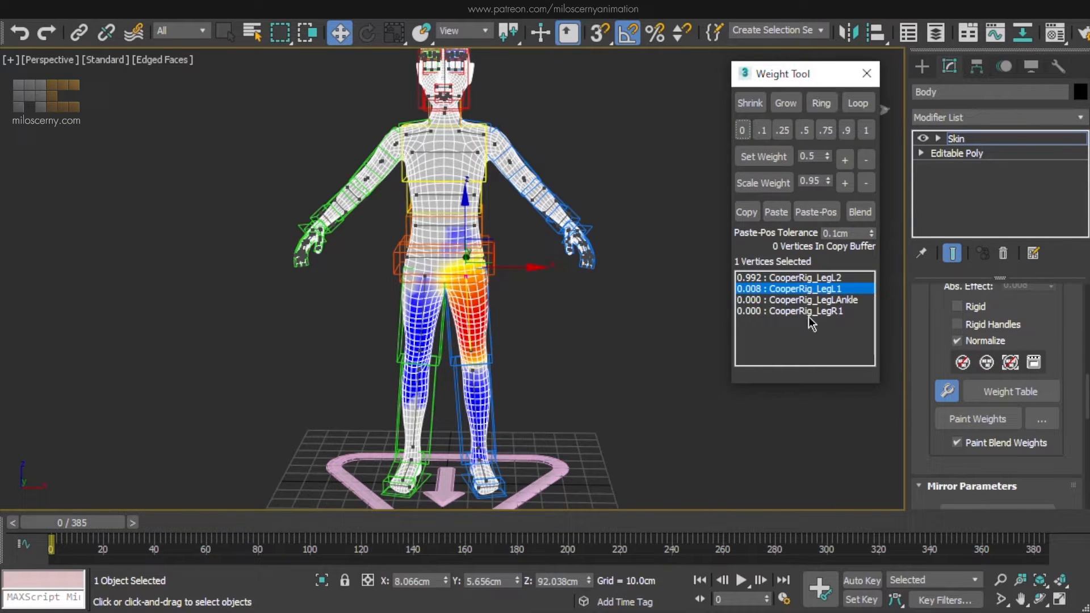
left_click(947, 392)
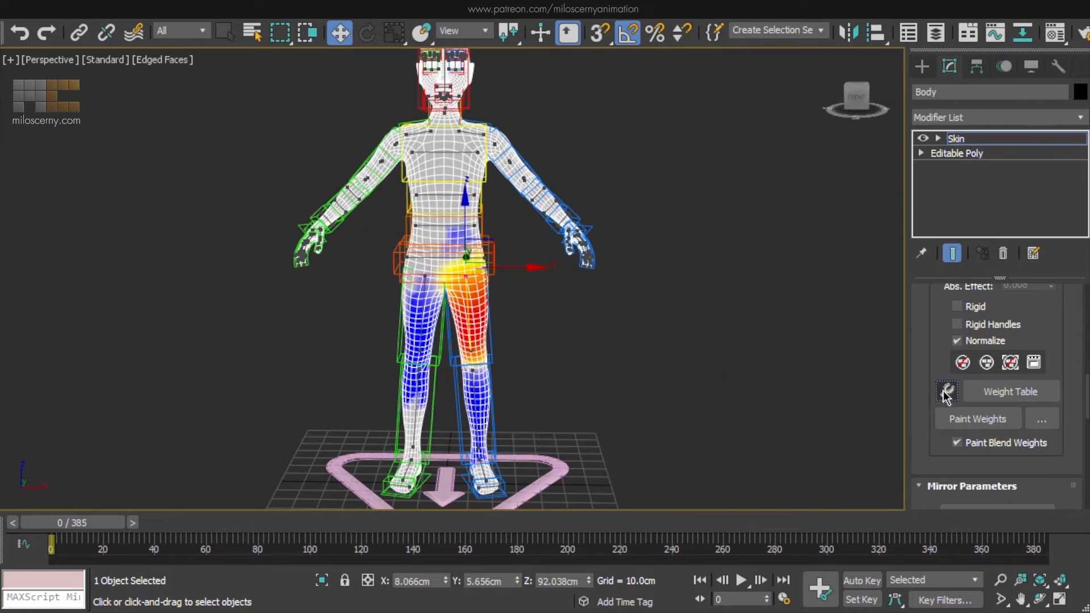
Activate Paint Weights, go to frame 26 and set the brush's Max. Strength to 0.2 in the painter options
left_click(959, 422)
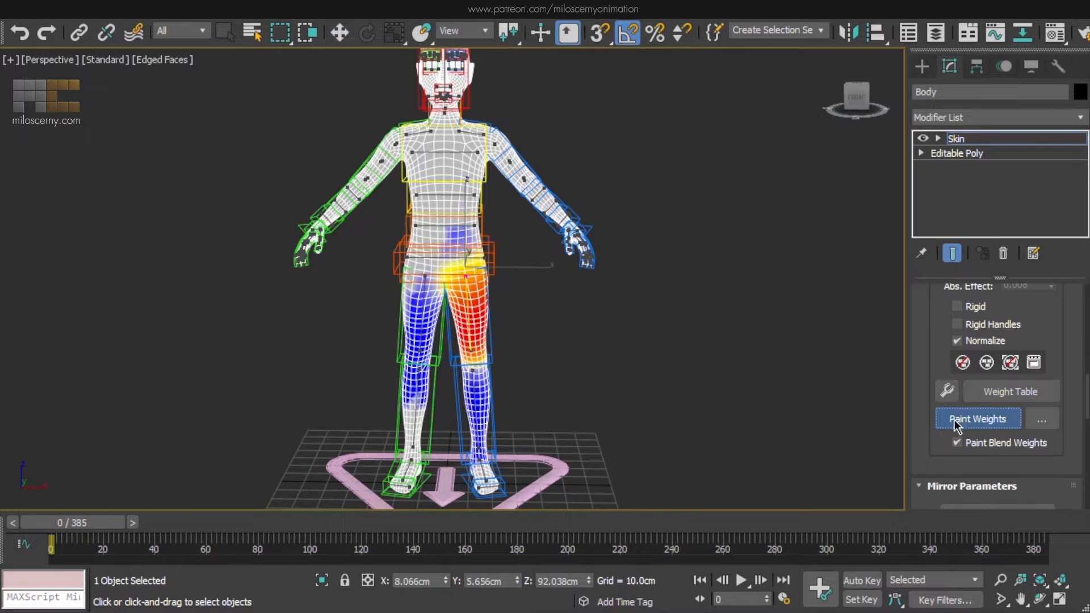
left_click(1047, 422)
left_click_drag(849, 229, 730, 145)
scroll(378, 348, "up", 10)
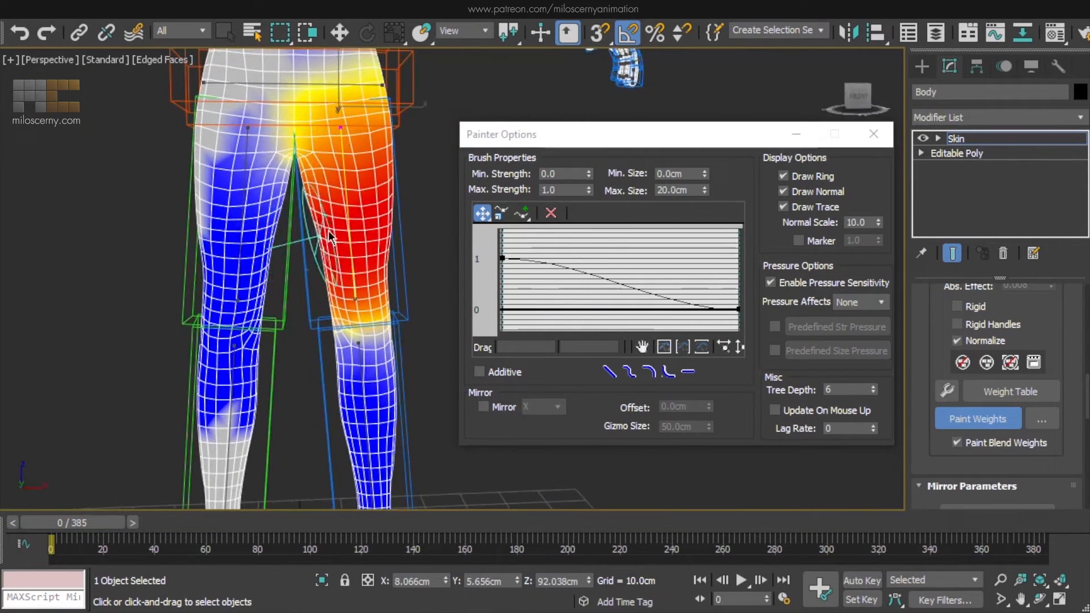
left_click_drag(73, 522, 151, 531)
left_click(977, 420)
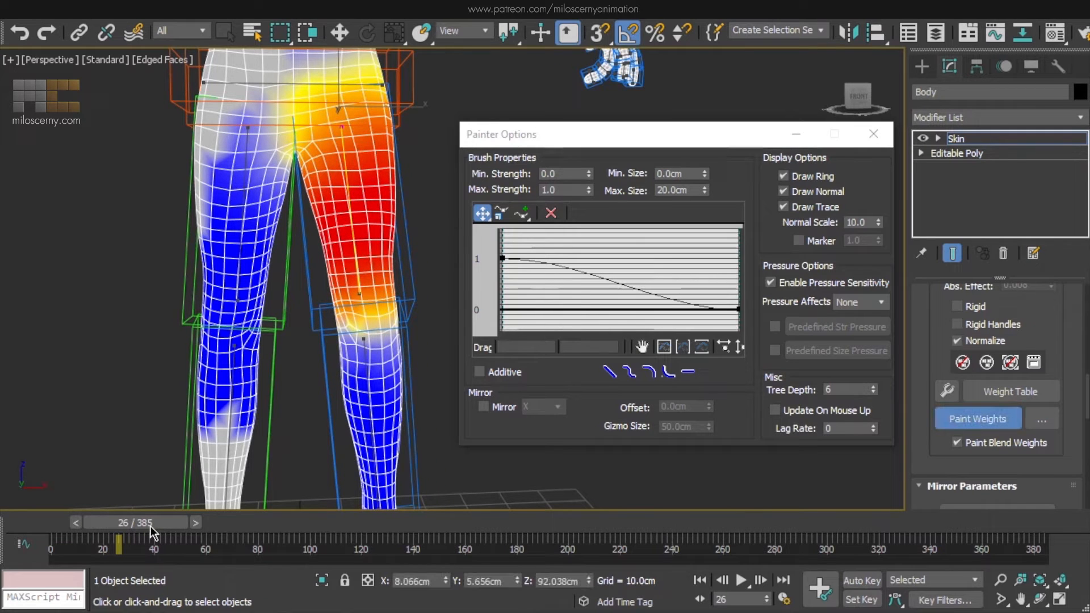
double_click(569, 190)
type("0.2")
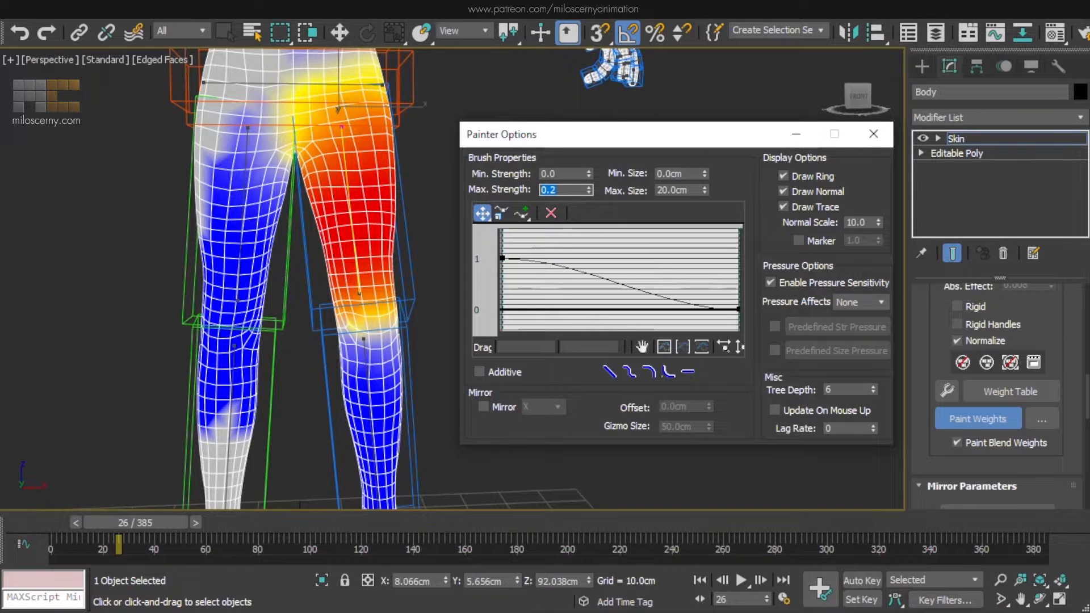
Turn off Paint Blend Weights and erase the left thigh bone's influence from the front and back of the right leg
left_click(988, 446)
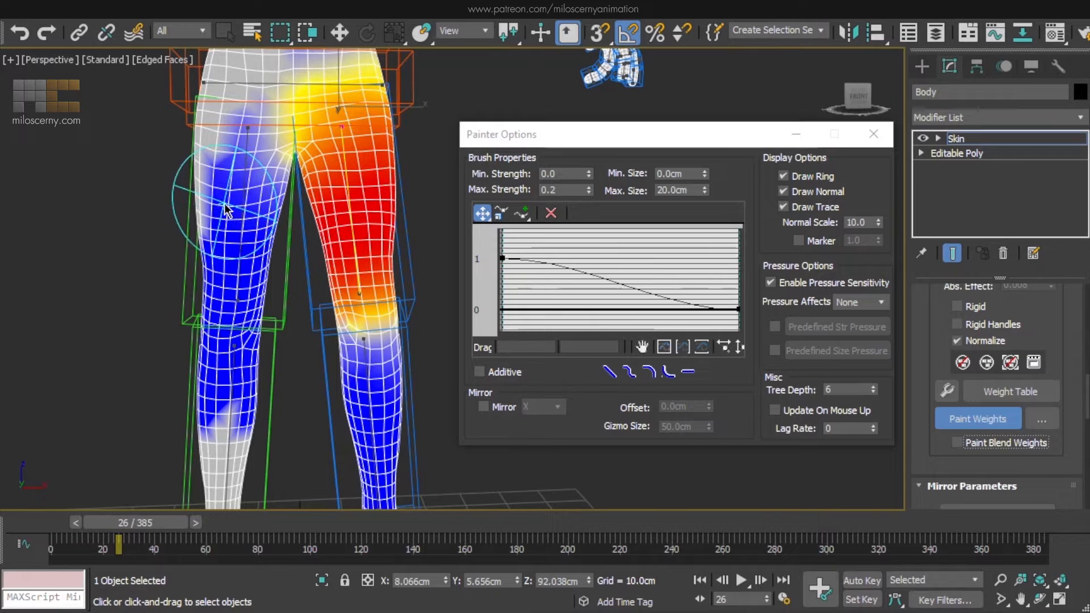
mouse_move(226, 210)
left_mouse_down("alt")
mouse_move(224, 408)
mouse_move(232, 182)
mouse_move(226, 214)
left_mouse_up("alt")
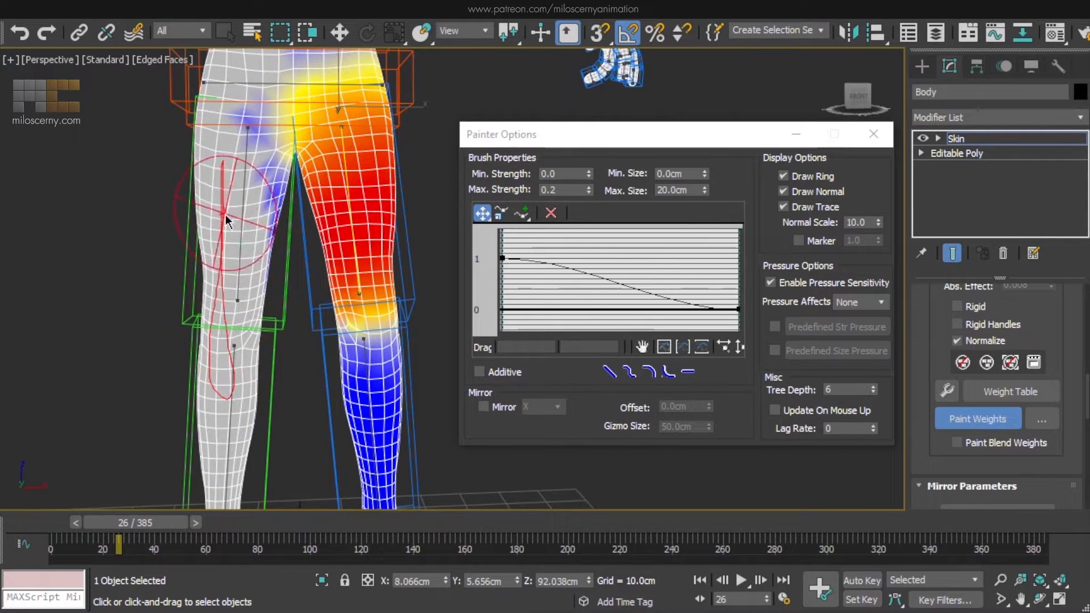
mouse_move(152, 526)
left_mouse_down()
mouse_move(182, 534)
mouse_move(149, 527)
left_mouse_up()
middle_click_drag(198, 411, 451, 359, "alt")
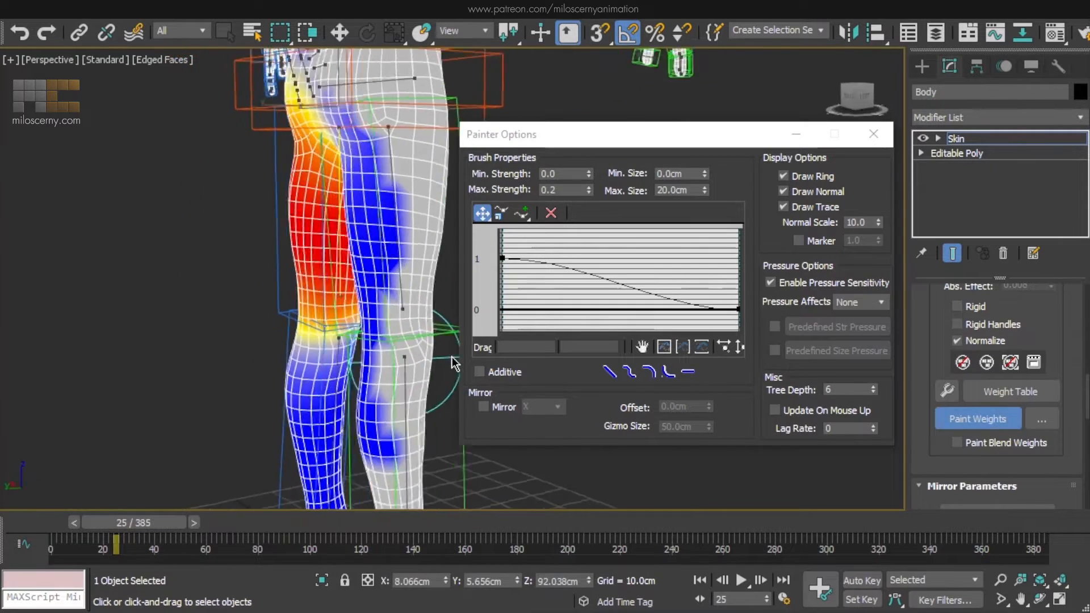
middle_click_drag(196, 362, 287, 351, "alt")
mouse_move(287, 357)
left_mouse_down("alt")
mouse_move(324, 329)
mouse_move(335, 231)
mouse_move(318, 256)
mouse_move(337, 131)
left_mouse_up("alt")
scroll(324, 145, "up", 4)
middle_click_drag(318, 142, 279, 320)
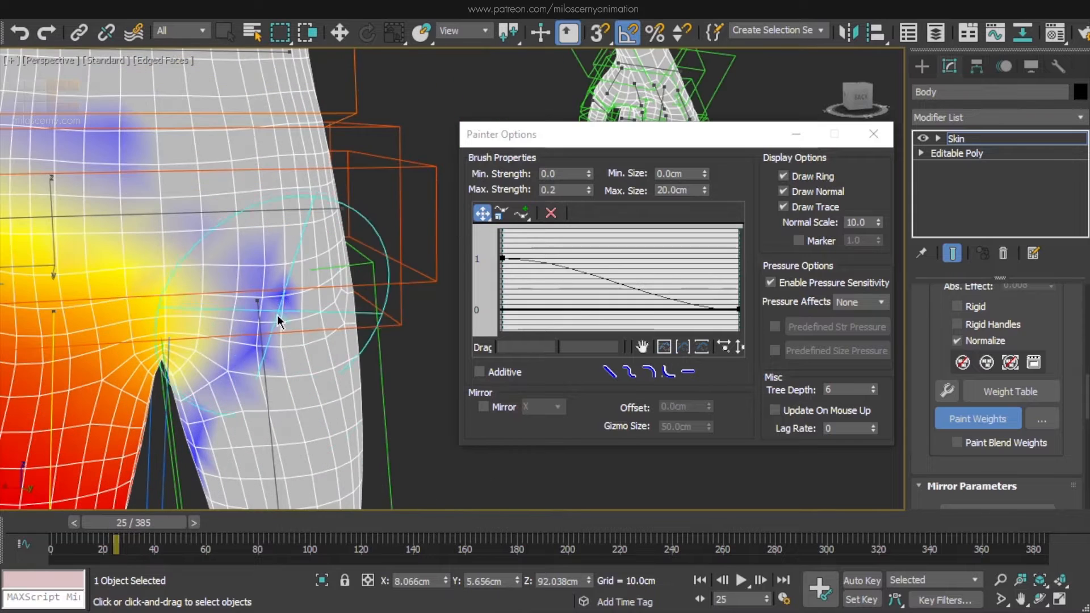
left_click_drag(277, 317, 296, 278, "alt")
Set the brush's Max. Size to 10 cm and erase the left thigh bone's remaining influence from the right buttock and inner thigh
double_click(689, 191)
type("10")
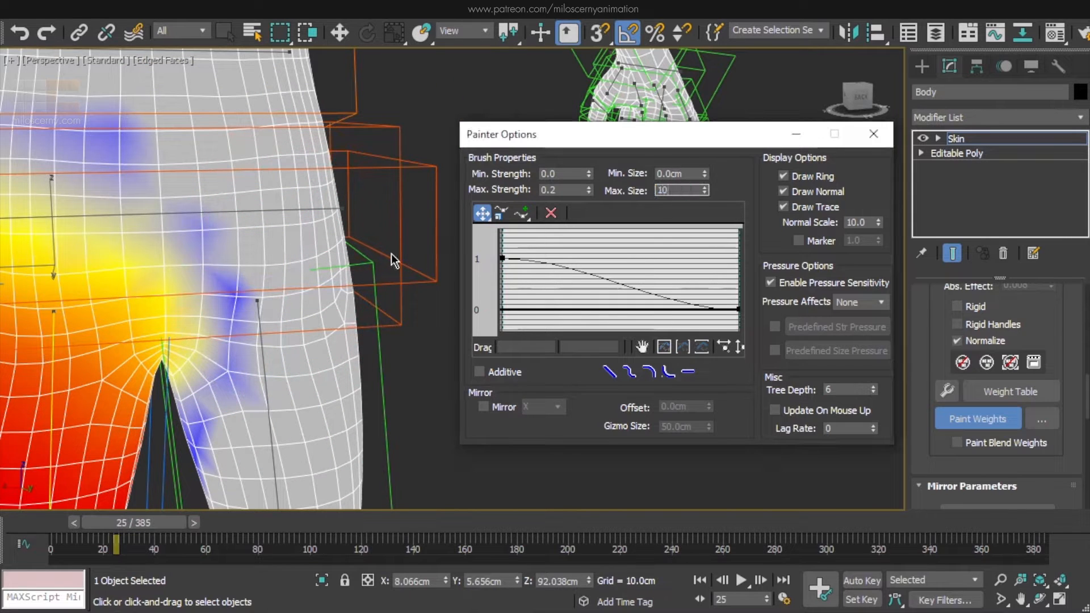
key("Return")
mouse_move(246, 231)
left_mouse_down("alt")
mouse_move(250, 340)
mouse_move(218, 430)
left_mouse_up("alt")
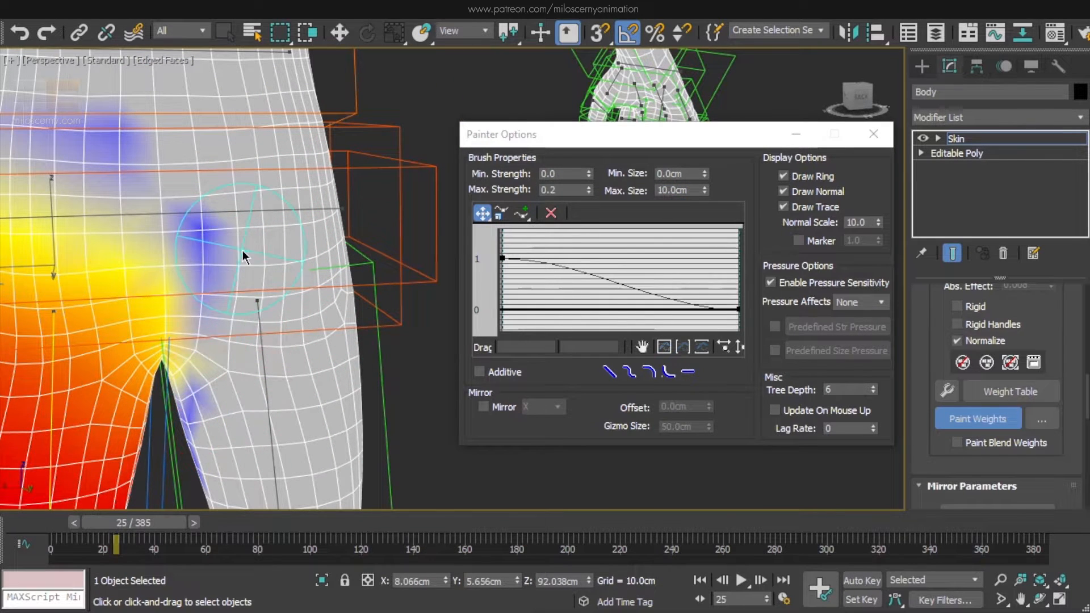
left_click_drag(149, 527, 138, 525)
left_click_drag(216, 369, 204, 409, "alt")
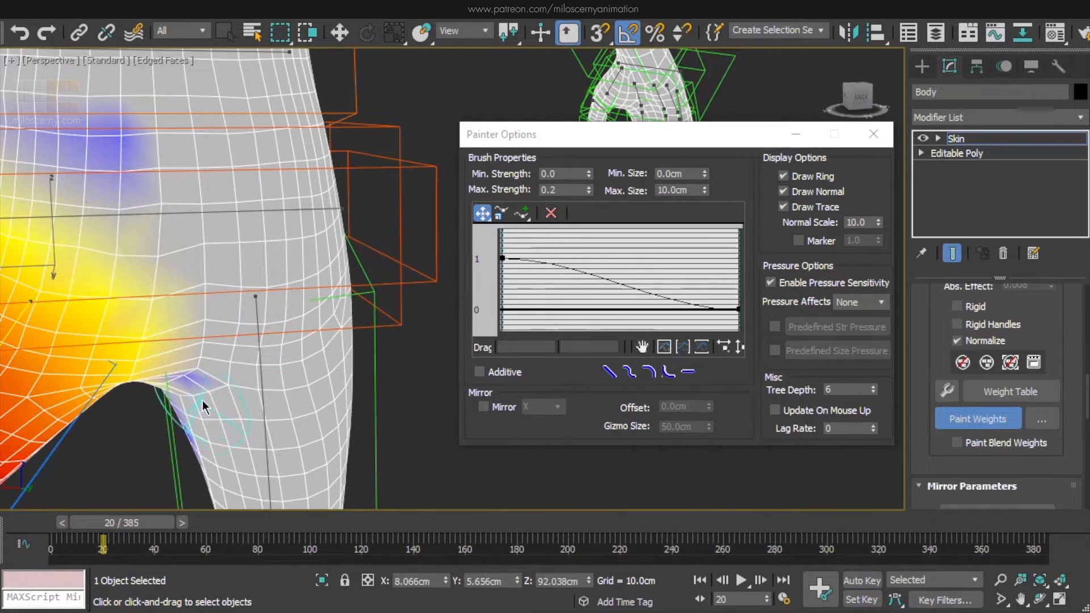
Erase the left thigh bone's leftover influence from the front of the right hip and the groin at frame 20
middle_click_drag(318, 392, 148, 335, "alt")
middle_click_drag(147, 335, 290, 296)
mouse_move(291, 295)
left_mouse_down("alt")
mouse_move(255, 341)
mouse_move(231, 415)
mouse_move(216, 250)
mouse_move(198, 218)
mouse_move(255, 297)
mouse_move(295, 316)
left_mouse_up("alt")
scroll(295, 316, "down", 3)
middle_click_drag(289, 312, 188, 278, "alt")
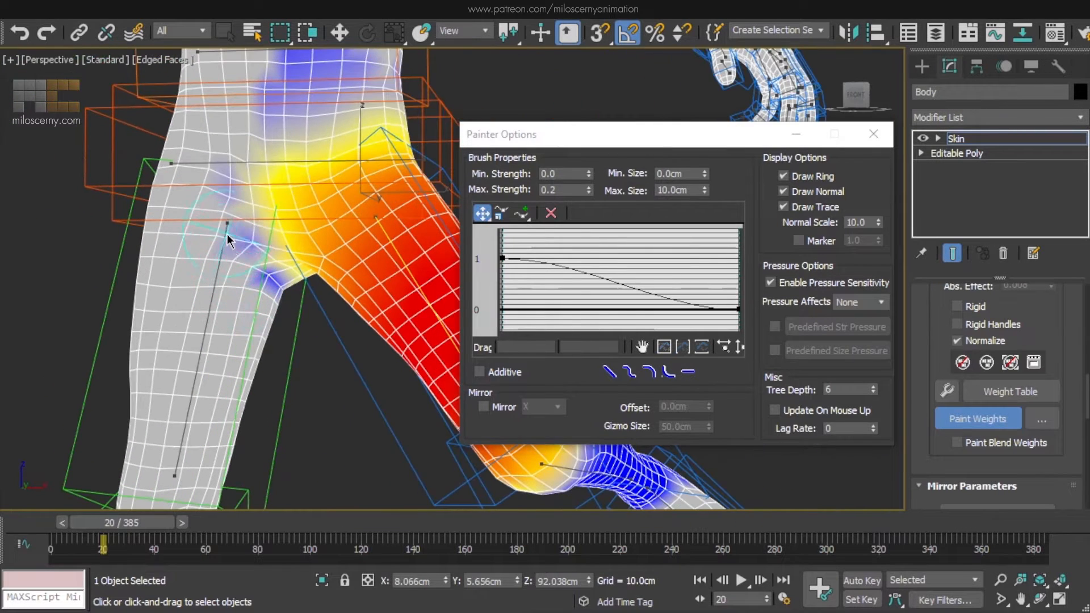
left_click_drag(230, 238, 225, 182, "alt")
middle_click_drag(254, 137, 246, 290)
mouse_move(294, 220)
left_mouse_down("alt")
mouse_move(326, 207)
mouse_move(304, 209)
left_mouse_up("alt")
middle_click_drag(278, 267, 257, 275)
Select the right thigh bone in place of the left one and turn Paint Weights back on
scroll(257, 275, "down", 4)
mouse_move(279, 238)
middle_mouse_down("alt")
mouse_move(244, 221)
mouse_move(210, 238)
middle_mouse_up("alt")
scroll(282, 250, "up", 3)
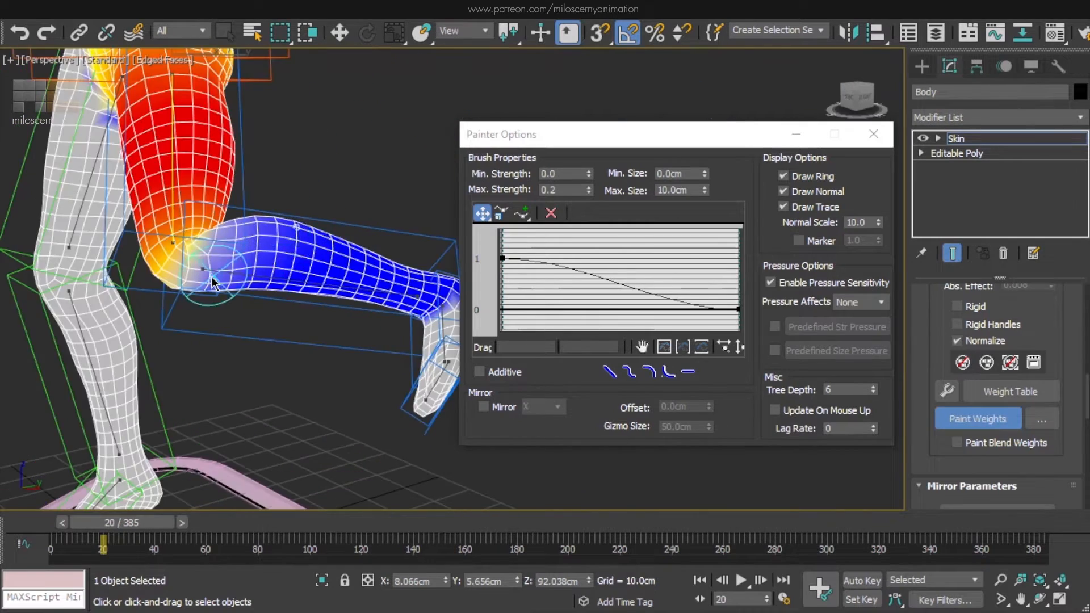
scroll(214, 278, "down", 2)
middle_click_drag(214, 278, 289, 272, "alt")
middle_click_drag(142, 275, 229, 275)
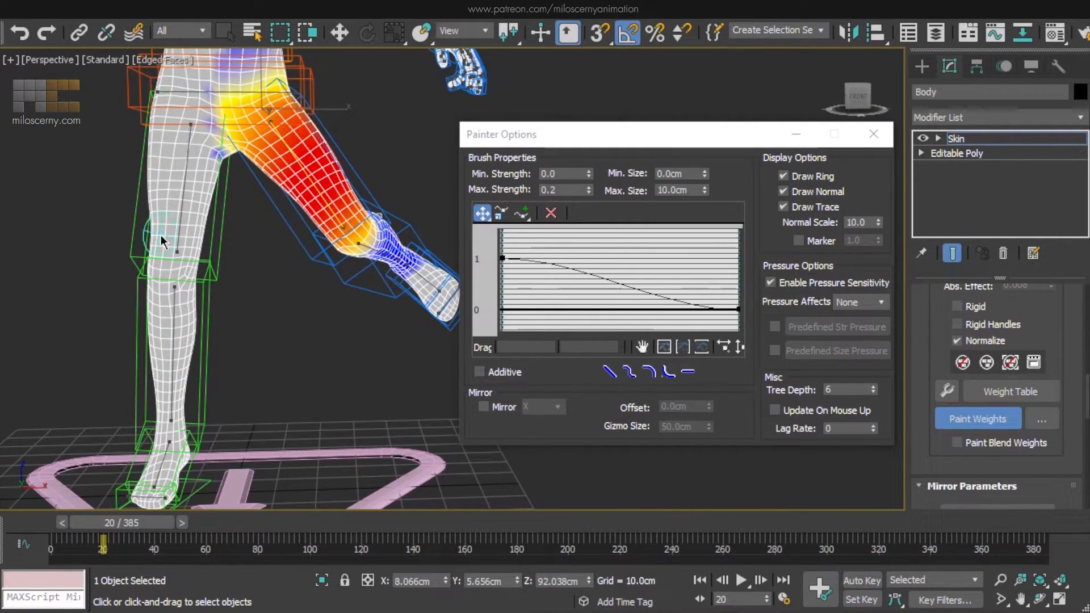
left_click(966, 419)
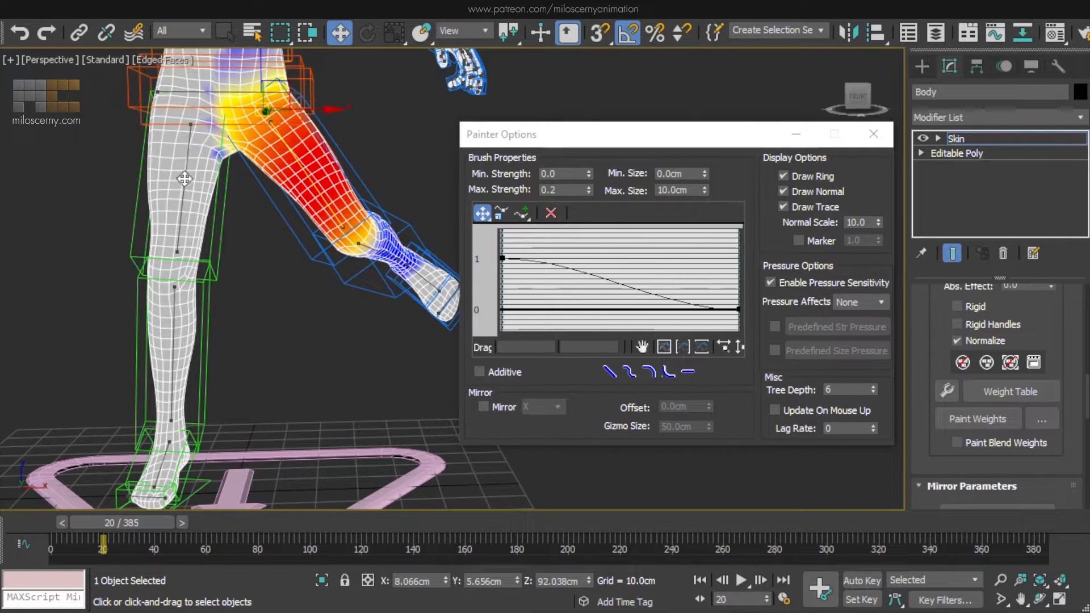
scroll(184, 178, "up", 3)
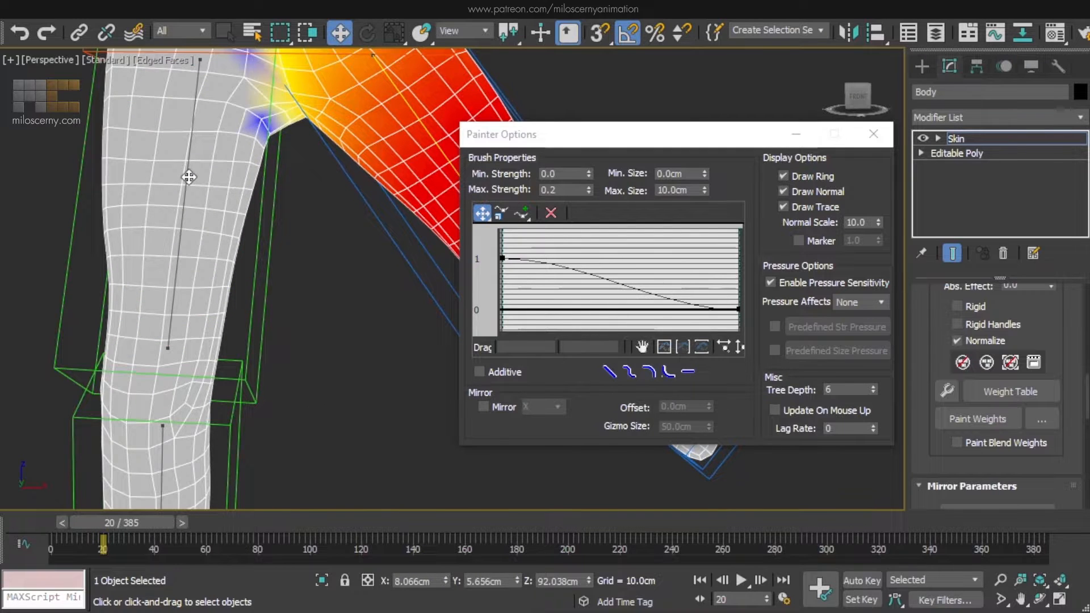
key("F3")
key("F3")
key("F3")
left_click(191, 158)
key("F3")
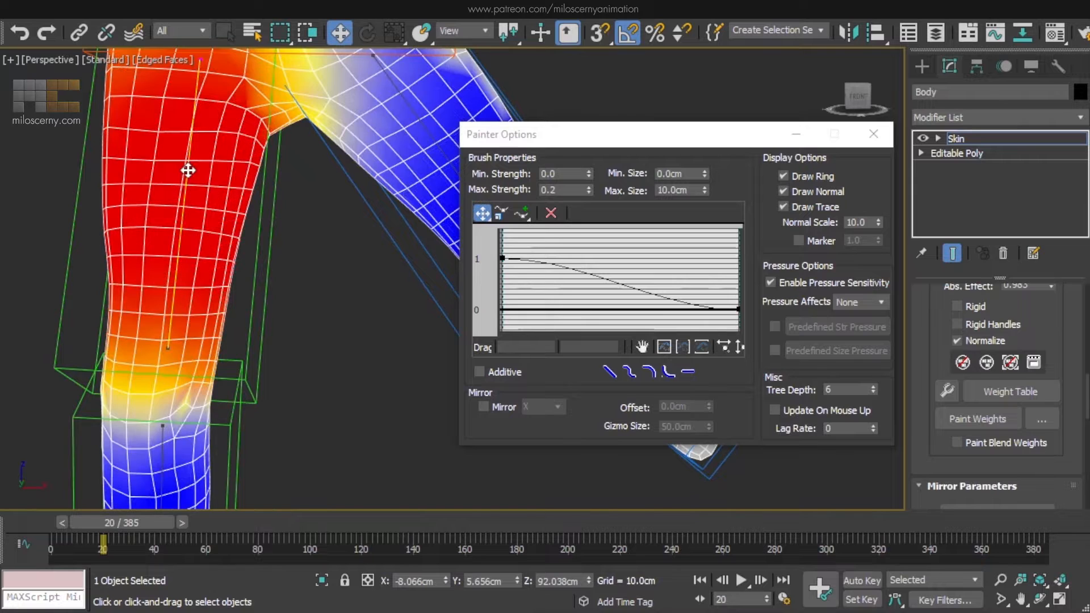
left_click(963, 419)
Erase the right thigh bone's influence from the front of the left thigh, knee and hip
scroll(207, 243, "down", 5)
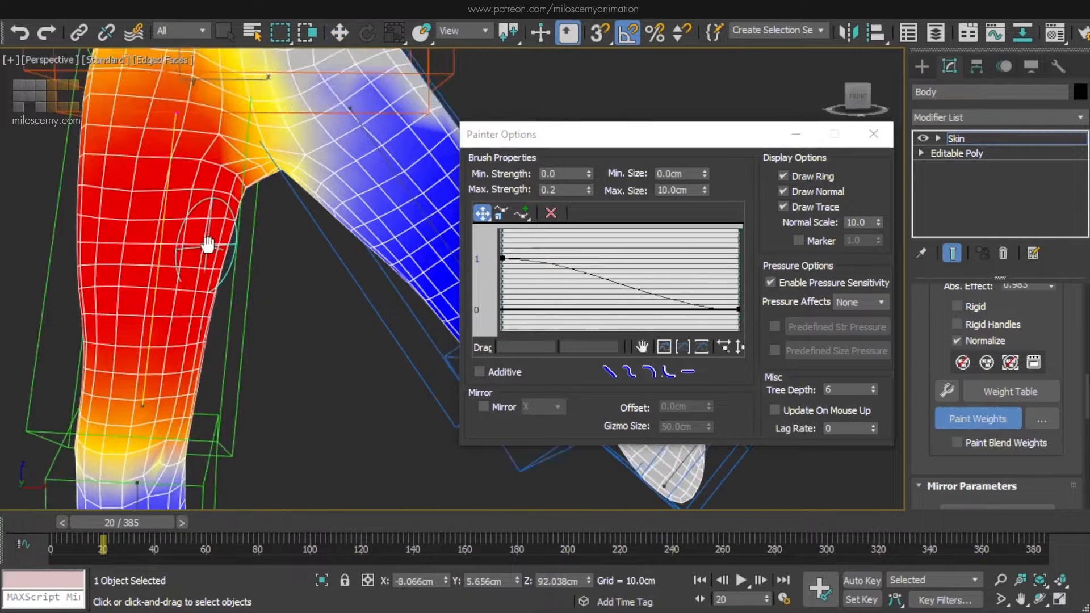
scroll(238, 178, "up", 3)
mouse_move(238, 178)
left_mouse_down("alt")
mouse_move(317, 219)
mouse_move(363, 341)
left_mouse_up("alt")
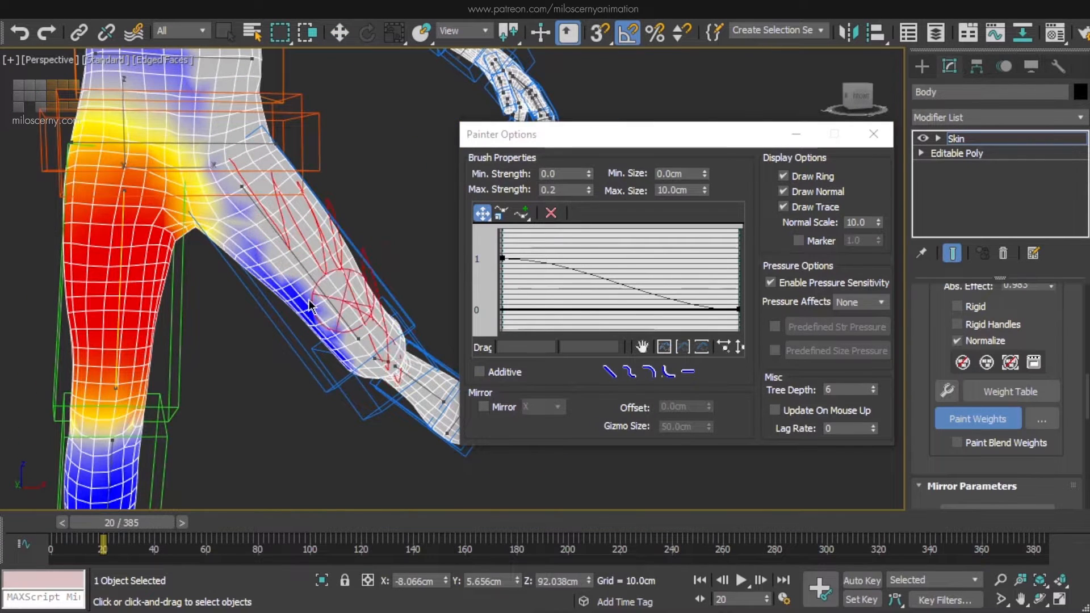
scroll(279, 283, "up", 2)
mouse_move(279, 277)
left_mouse_down("alt")
mouse_move(234, 195)
mouse_move(223, 204)
left_mouse_up("alt")
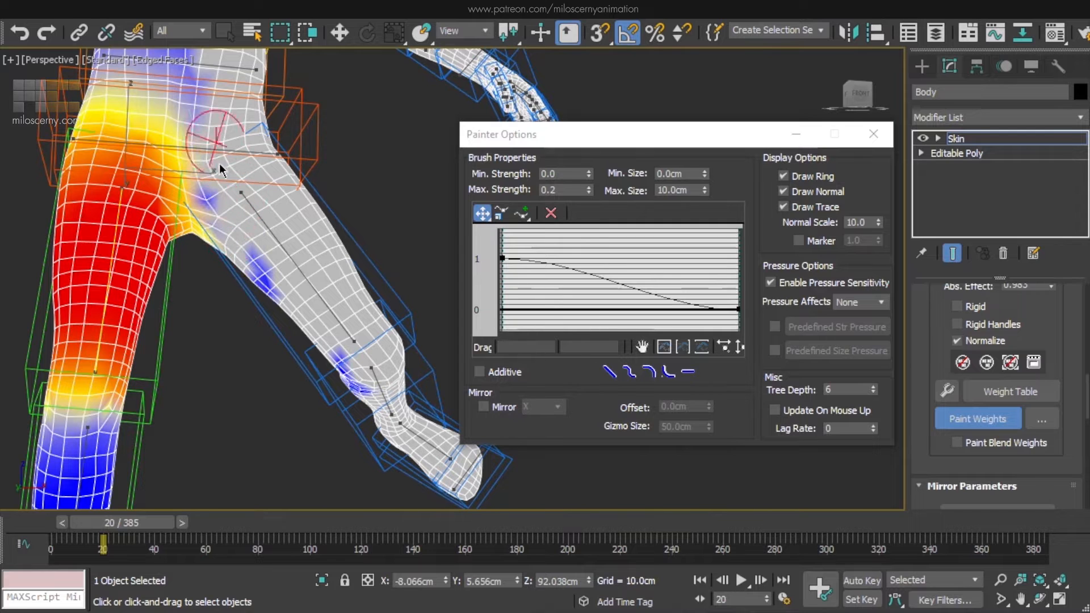
mouse_move(222, 86)
left_mouse_down("alt")
mouse_move(214, 202)
mouse_move(224, 159)
mouse_move(212, 170)
mouse_move(222, 184)
left_mouse_up("alt")
Erase the right thigh bone's leftover influence from the left inner thigh and the back of the left leg
scroll(222, 183, "up", 2)
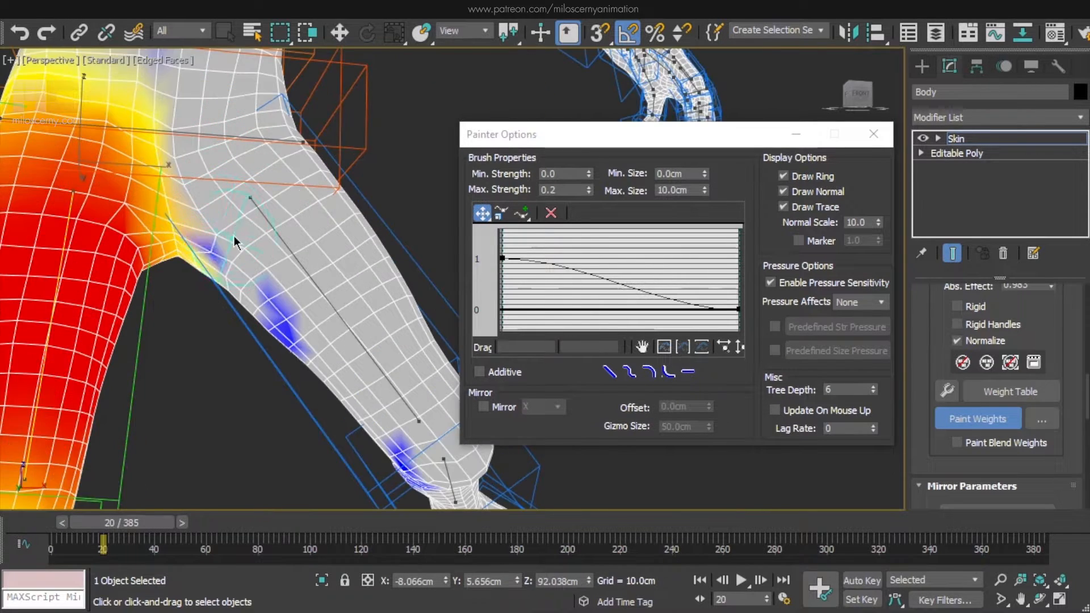
left_click_drag(245, 259, 284, 318, "alt")
mouse_move(284, 318)
middle_mouse_down("alt")
mouse_move(216, 290)
mouse_move(85, 307)
middle_mouse_up("alt")
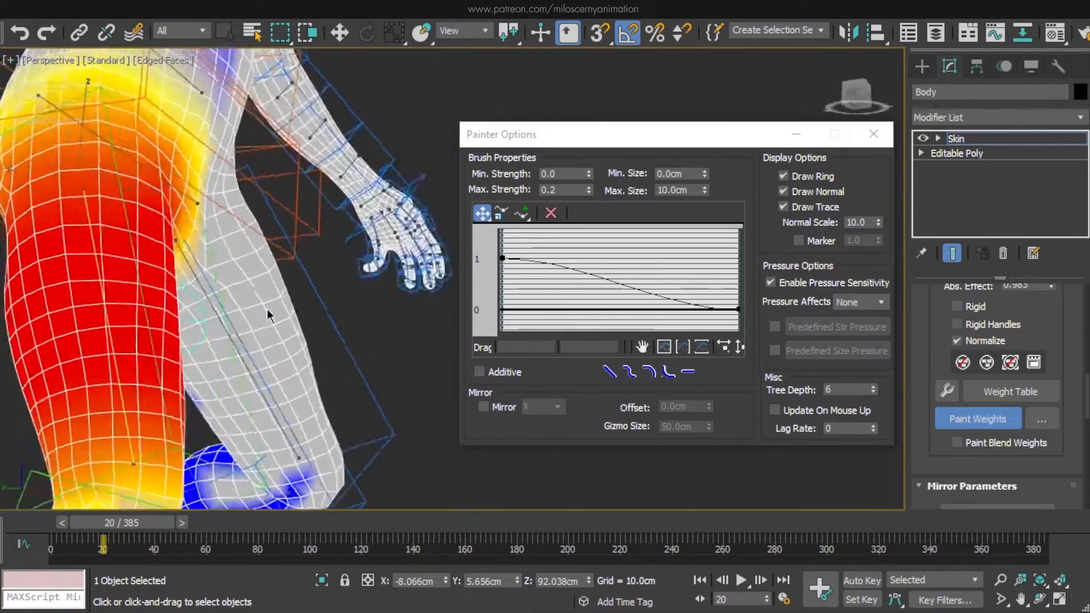
scroll(54, 305, "up", 3)
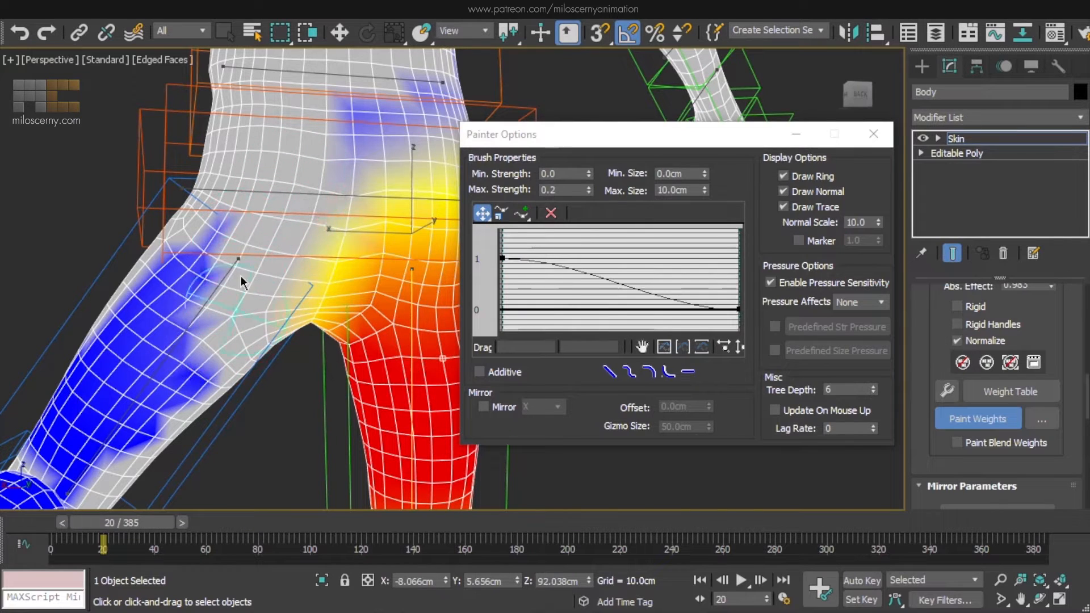
mouse_move(243, 275)
left_mouse_down("alt")
mouse_move(132, 394)
mouse_move(117, 352)
left_mouse_up("alt")
mouse_move(117, 352)
middle_mouse_down("alt")
mouse_move(193, 267)
mouse_move(182, 250)
mouse_move(204, 288)
mouse_move(250, 267)
mouse_move(219, 347)
mouse_move(102, 251)
middle_mouse_up("alt")
left_click(978, 419)
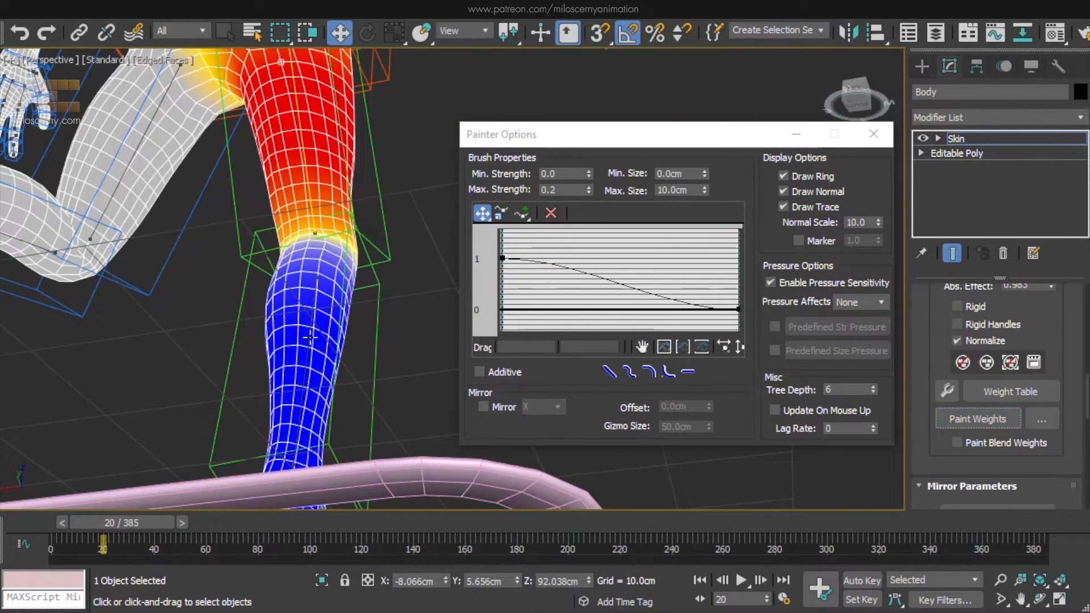
Examine the weights of the right calf and foot bones for unwanted influence on other body parts
middle_click_drag(315, 297, 280, 329, "alt")
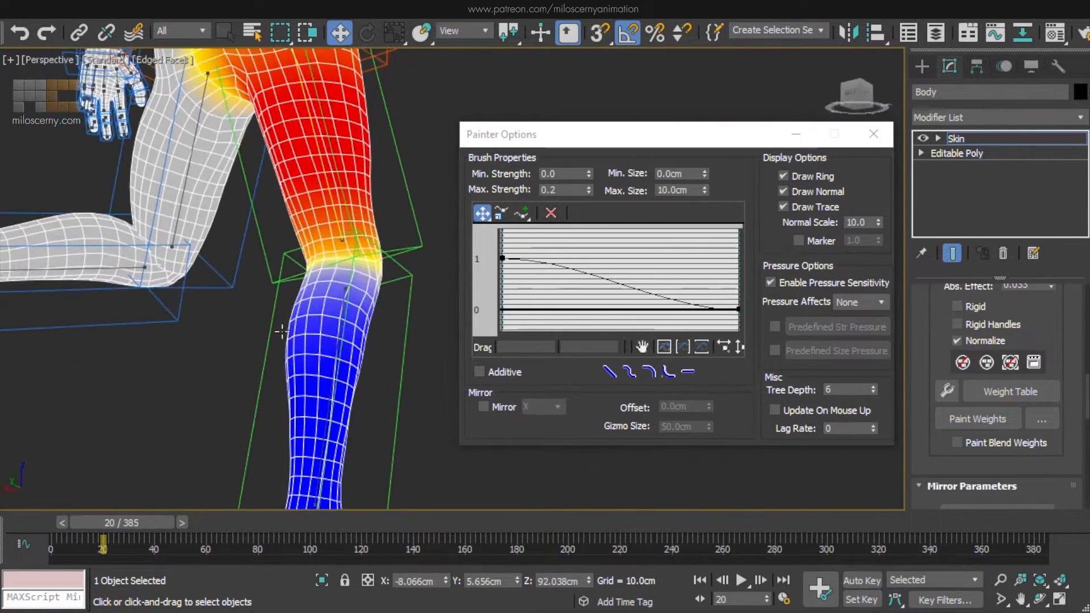
left_click(341, 327)
left_click(948, 422)
scroll(226, 304, "down", 4)
mouse_move(226, 304)
middle_mouse_down("alt")
mouse_move(364, 336)
mouse_move(235, 307)
mouse_move(141, 358)
mouse_move(193, 341)
middle_mouse_up("alt")
left_click(978, 419)
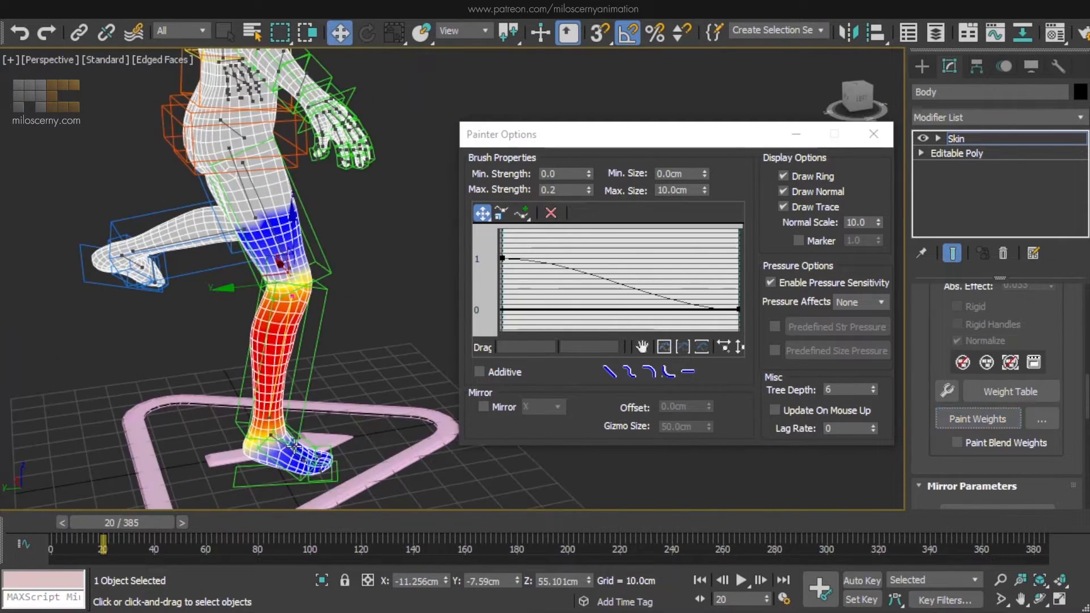
left_click_drag(927, 372, 926, 536)
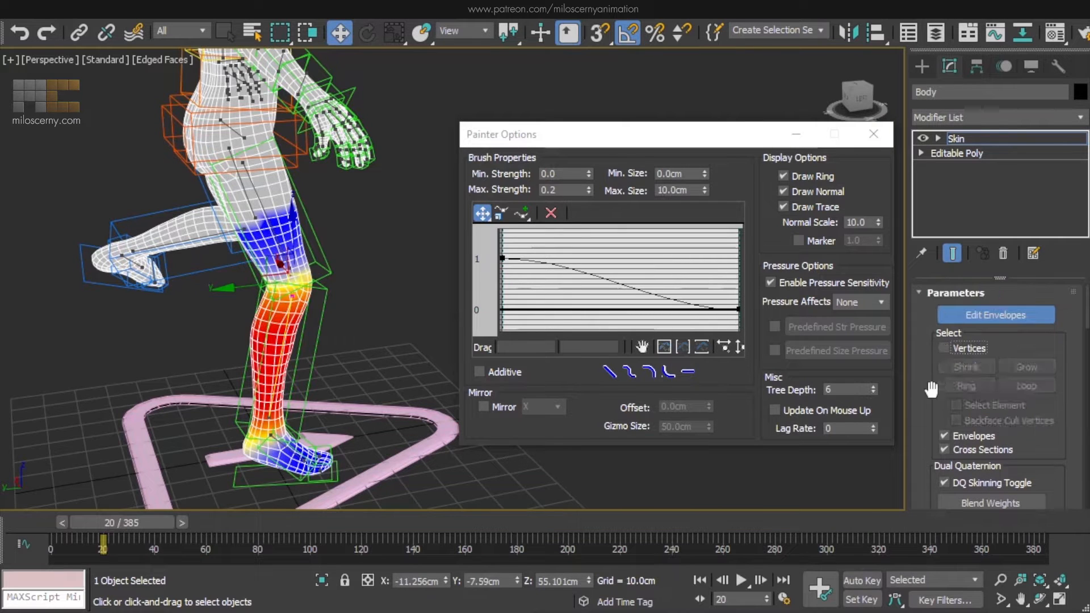
scroll(937, 397, "down", 10)
scroll(906, 407, "down", 5)
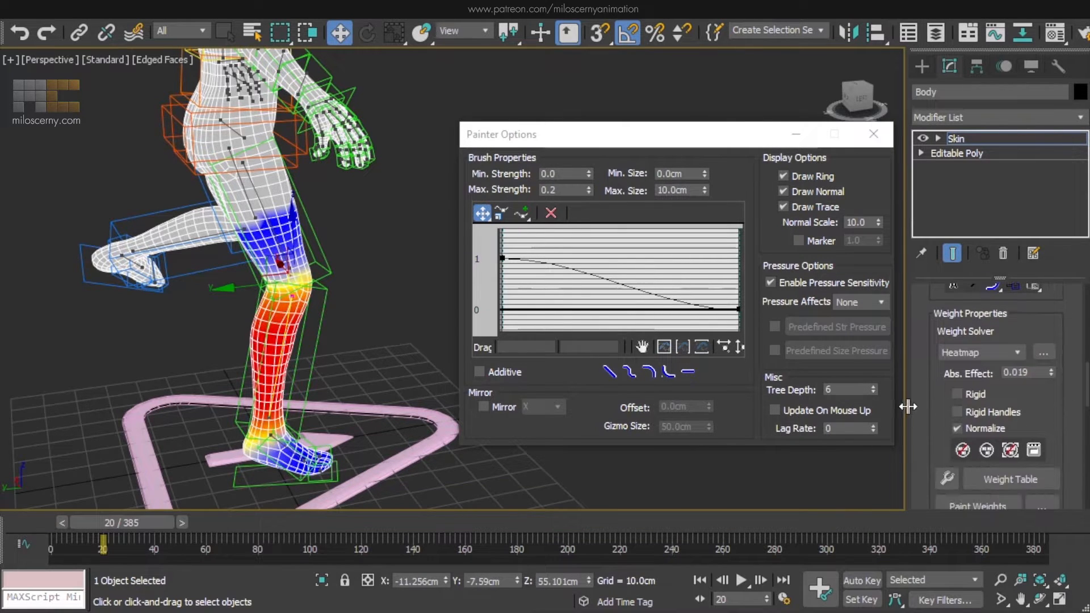
scroll(275, 460, "up", 3)
left_click(286, 442)
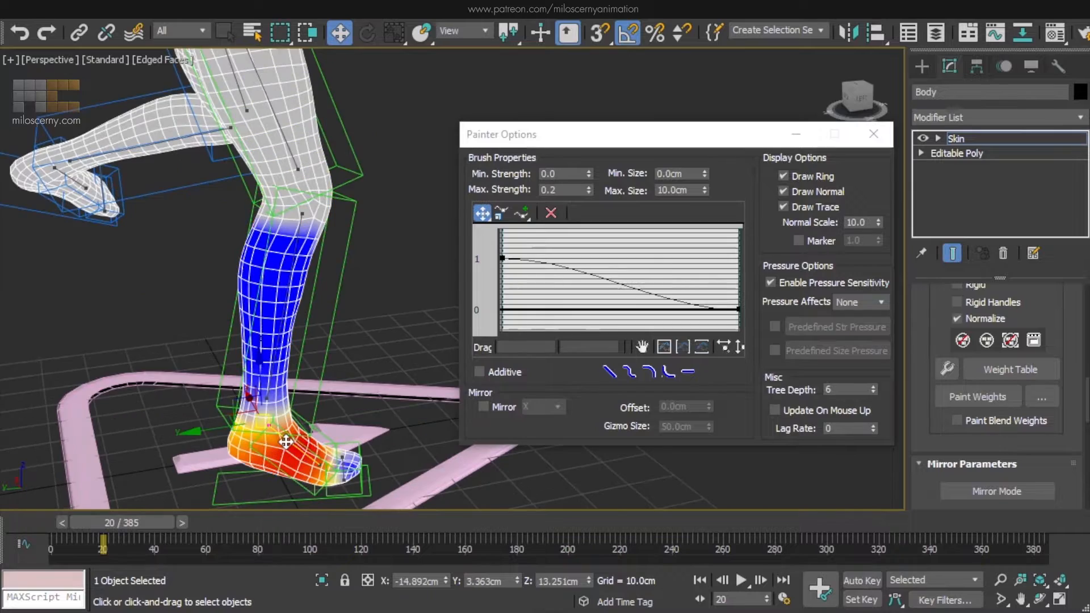
scroll(305, 454, "down", 8)
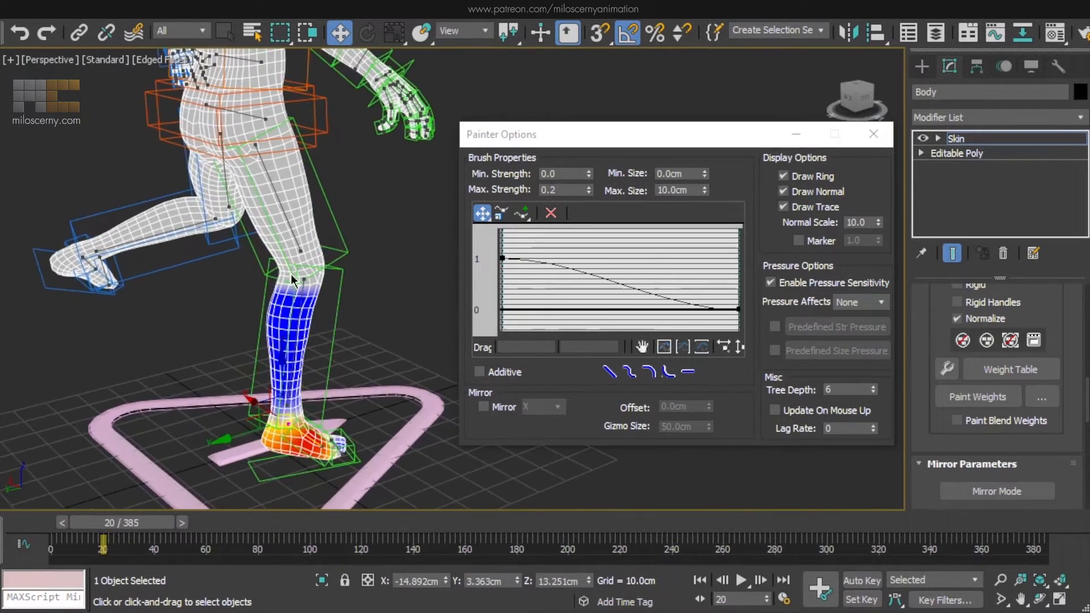
scroll(339, 362, "up", 5)
middle_click_drag(339, 364, 90, 348, "alt")
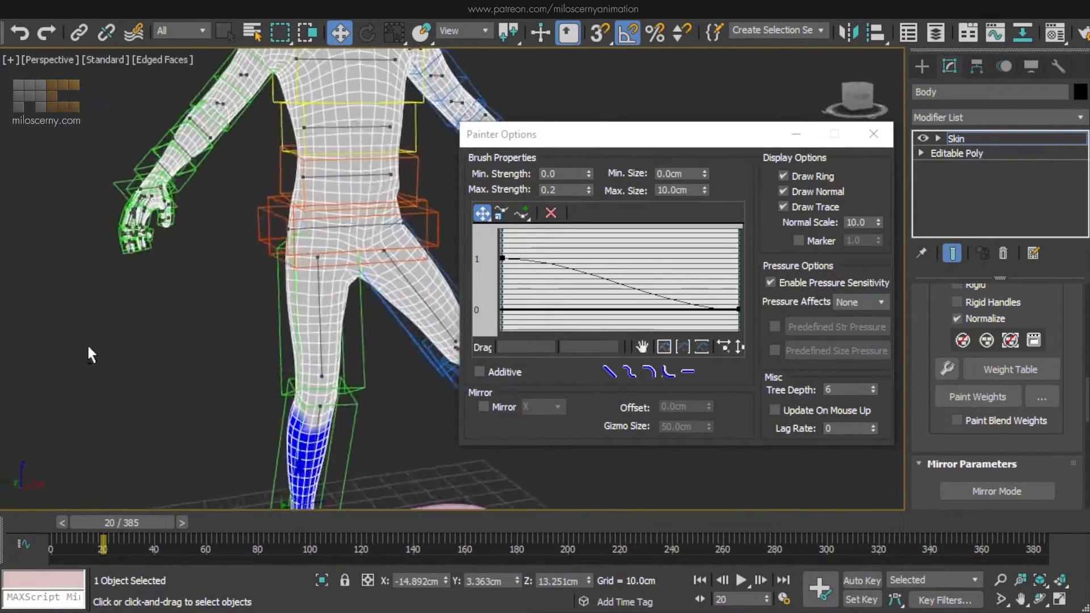
Set the brush's Max. Size to 20 cm and erase the pelvis bone's influence from the front and back of both legs
left_click(328, 228)
mouse_move(326, 229)
middle_mouse_down()
mouse_move(229, 294)
mouse_move(283, 278)
middle_mouse_up()
left_click(984, 394)
mouse_move(278, 369)
left_mouse_down("alt")
mouse_move(264, 454)
mouse_move(284, 369)
mouse_move(273, 443)
left_mouse_up("alt")
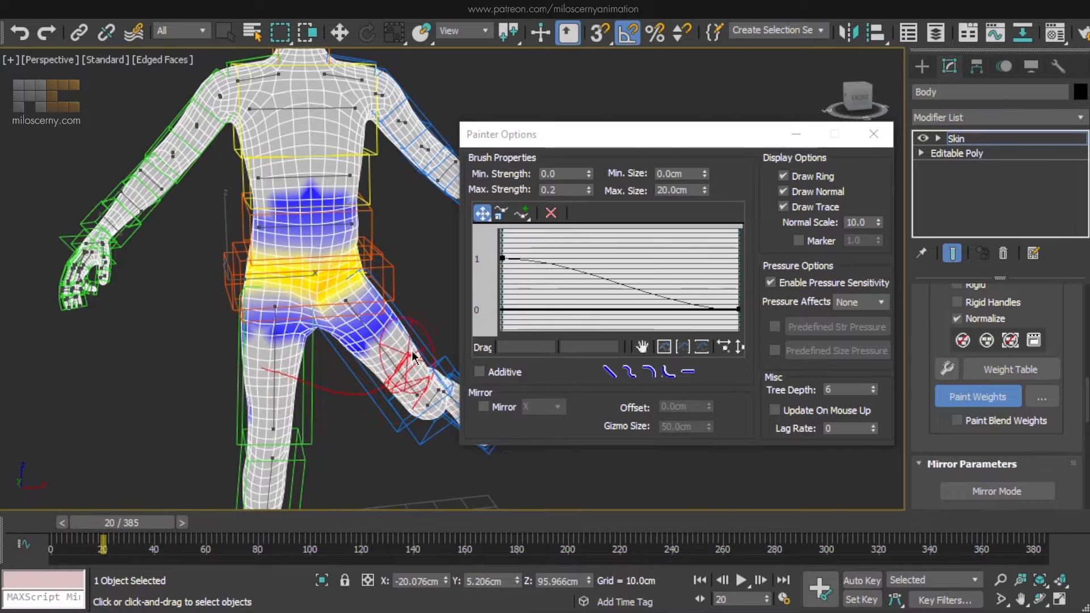
mouse_move(403, 369)
middle_mouse_down("alt")
mouse_move(438, 382)
mouse_move(173, 404)
middle_mouse_up("alt")
left_click_drag(196, 409, 206, 451, "alt")
left_click_drag(63, 381, 108, 394, "alt")
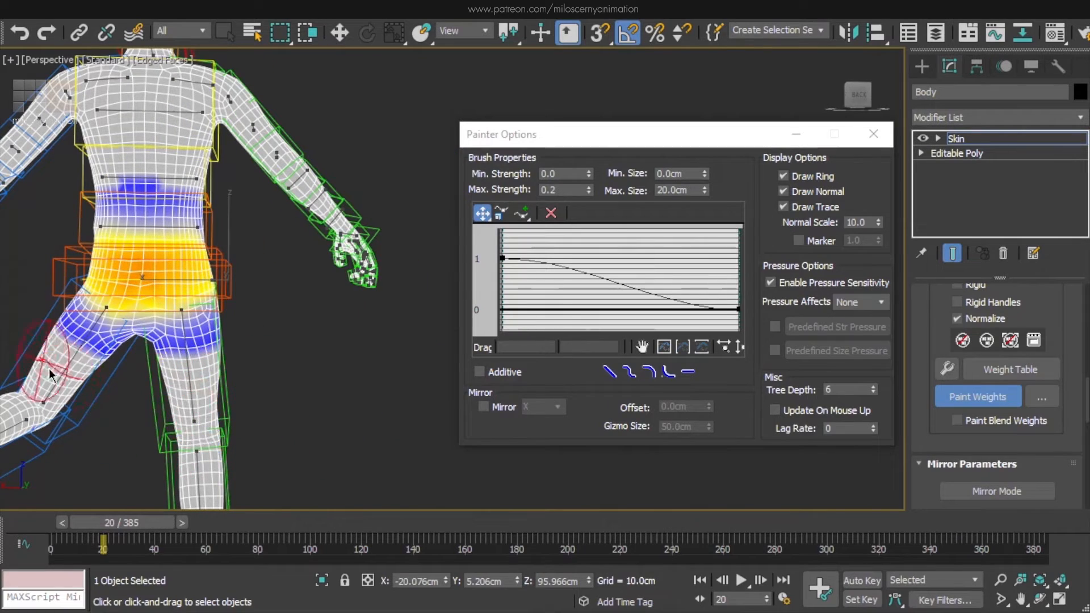
middle_click_drag(152, 367, 255, 363, "alt")
mouse_move(170, 149)
middle_mouse_down("alt")
mouse_move(273, 151)
mouse_move(314, 250)
middle_mouse_up("alt")
left_click(978, 396)
key("w")
Select the lowest spine bone and erase its influence from both thighs
left_click(313, 180)
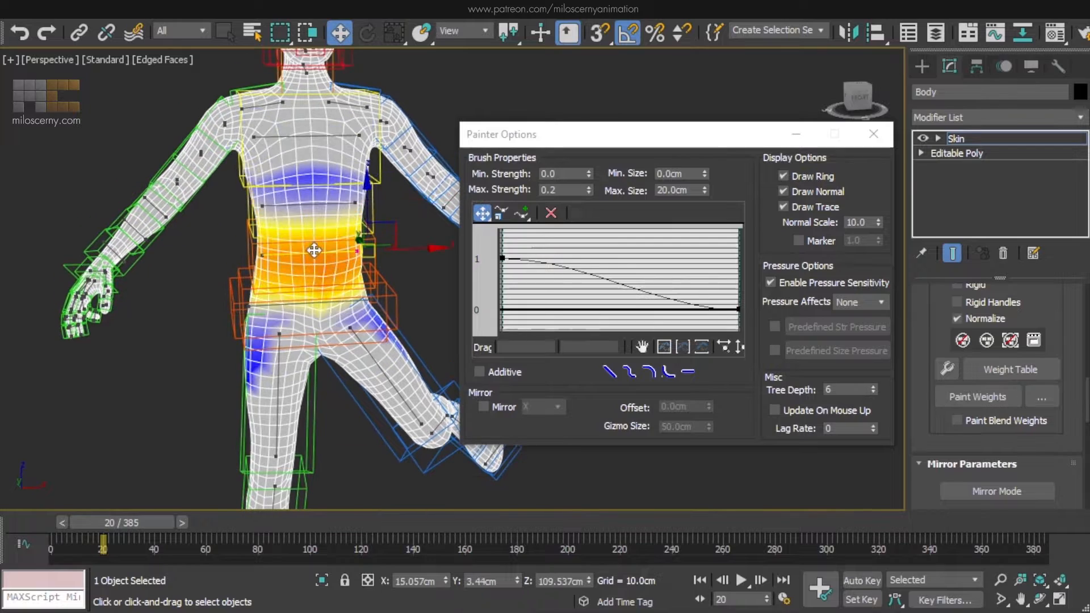
left_click(962, 401)
middle_click_drag(244, 375, 315, 377, "alt")
left_click_drag(303, 363, 318, 394, "alt")
middle_click_drag(318, 392, 239, 380, "alt")
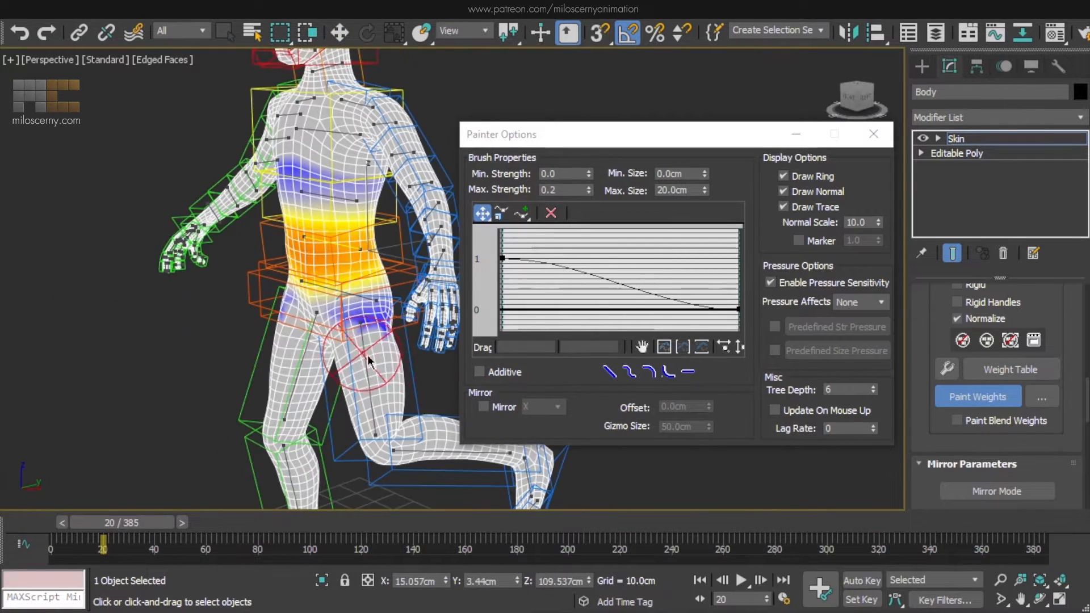
mouse_move(342, 312)
middle_mouse_down()
mouse_move(326, 366)
mouse_move(420, 358)
middle_mouse_up()
left_click(981, 397)
key("w")
Select the right collarbone and erase its influence from the left side of the chest, neck and back
scroll(256, 114, "up", 3)
middle_click_drag(255, 113, 363, 182)
left_click(332, 184)
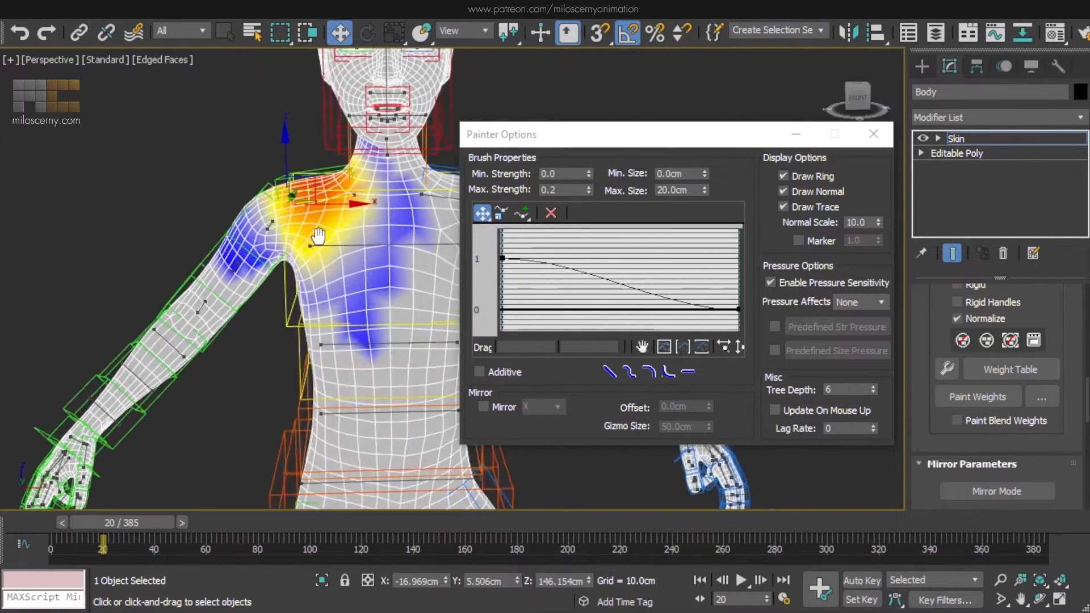
middle_click_drag(319, 236, 307, 264)
scroll(307, 264, "up", 2)
left_click(943, 406)
mouse_move(409, 253)
left_mouse_down("alt")
mouse_move(394, 377)
mouse_move(339, 404)
left_mouse_up("alt")
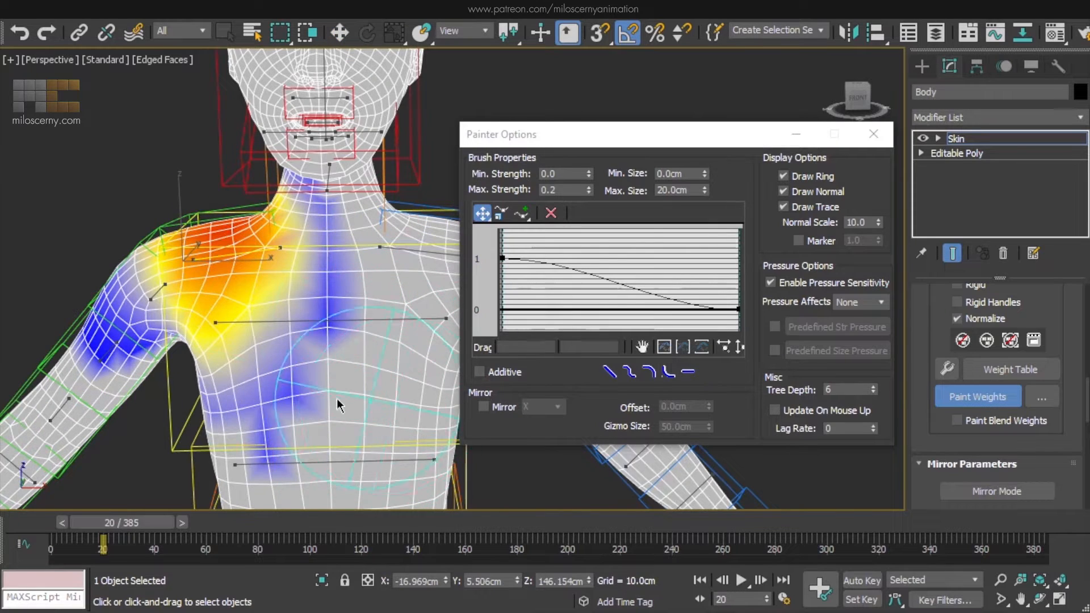
middle_click_drag(250, 307, 437, 308, "alt")
mouse_move(437, 308)
middle_mouse_down()
mouse_move(197, 310)
mouse_move(343, 368)
middle_mouse_up()
mouse_move(249, 150)
left_mouse_down("alt")
mouse_move(224, 142)
mouse_move(146, 284)
mouse_move(137, 406)
mouse_move(147, 369)
left_mouse_up("alt")
middle_click_drag(289, 377, 355, 363)
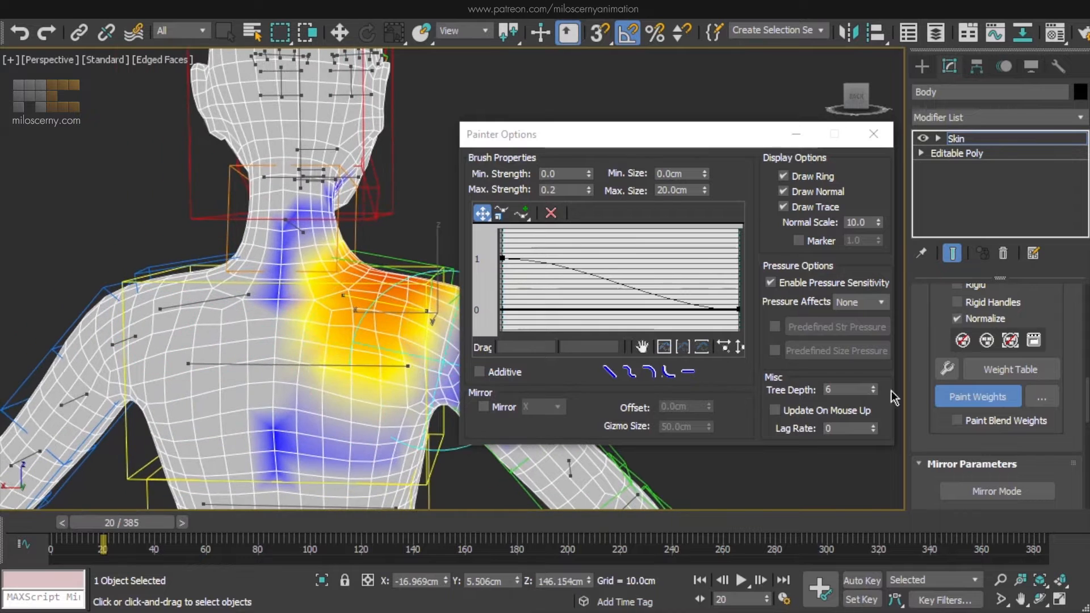
left_click(946, 399)
key("w")
Select the left collarbone and erase its influence from the right side of the neck and upper back
left_click(185, 303)
left_click(947, 398)
mouse_move(348, 170)
left_mouse_down("alt")
mouse_move(342, 328)
mouse_move(367, 301)
left_mouse_up("alt")
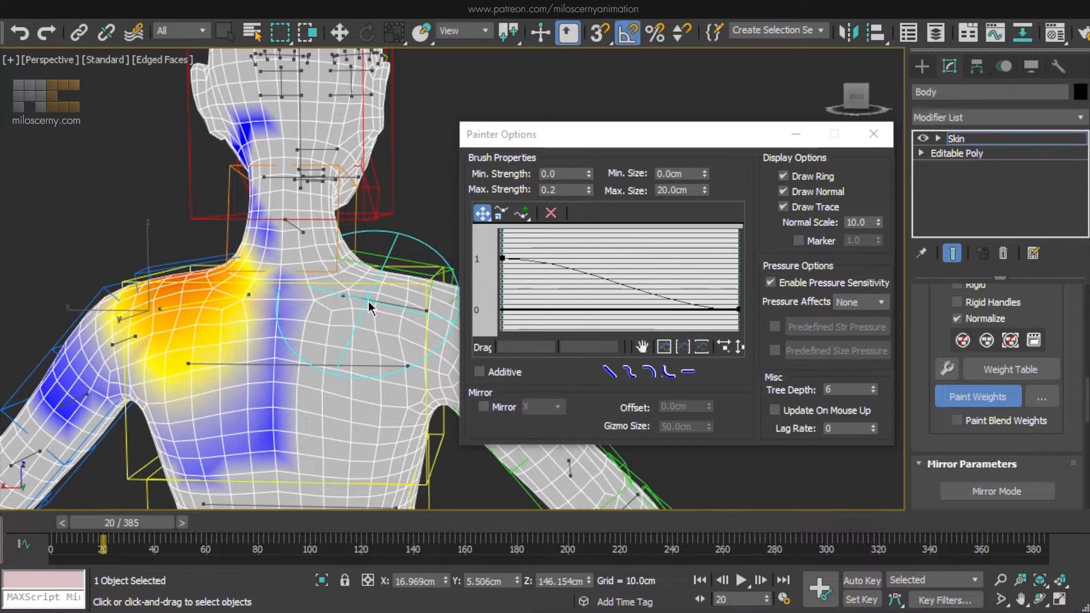
mouse_move(369, 304)
middle_mouse_down("alt")
mouse_move(157, 156)
mouse_move(259, 210)
middle_mouse_up("alt")
scroll(250, 162, "up", 6)
left_click(966, 405)
Examine the weights of the eye and eyebrow bones on the face
middle_click_drag(382, 205, 401, 297)
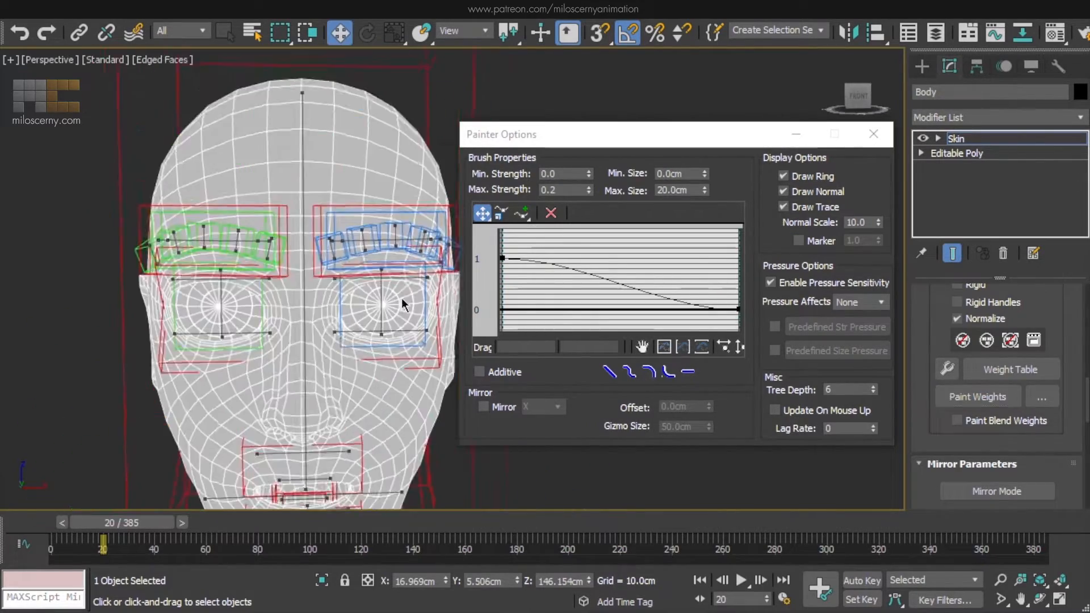
scroll(401, 298, "up", 3)
left_click(368, 300)
left_click(130, 297)
scroll(131, 296, "down", 3)
middle_click_drag(134, 293, 171, 278, "alt")
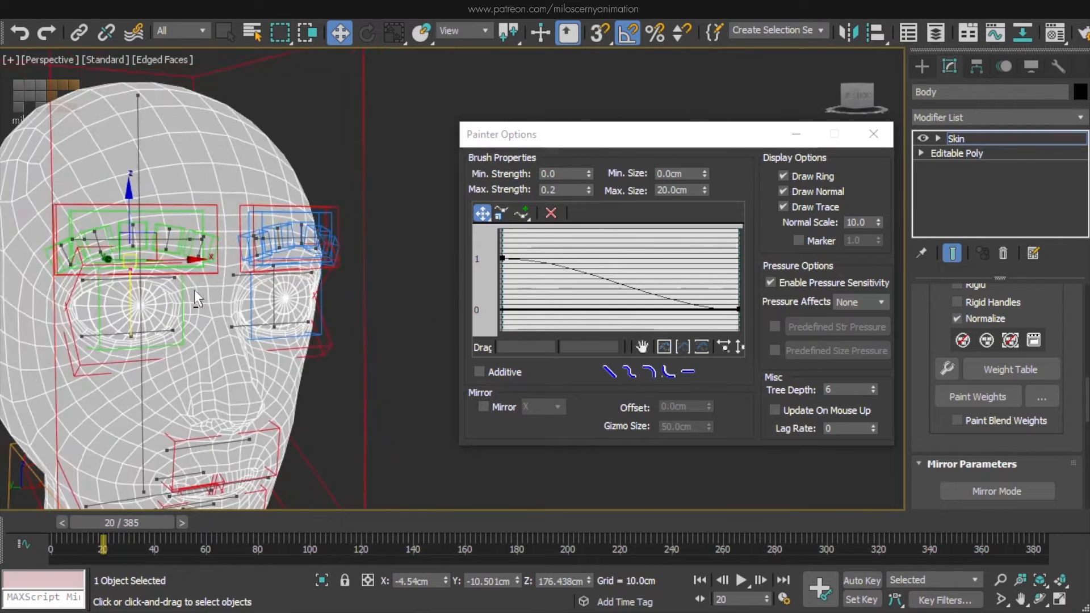
scroll(173, 244, "up", 3)
left_click(170, 239)
left_click(222, 260)
scroll(224, 263, "down", 5)
middle_click_drag(234, 327, 271, 112)
middle_click_drag(254, 262, 273, 150)
scroll(272, 150, "down", 3)
middle_click_drag(318, 258, 278, 261, "alt")
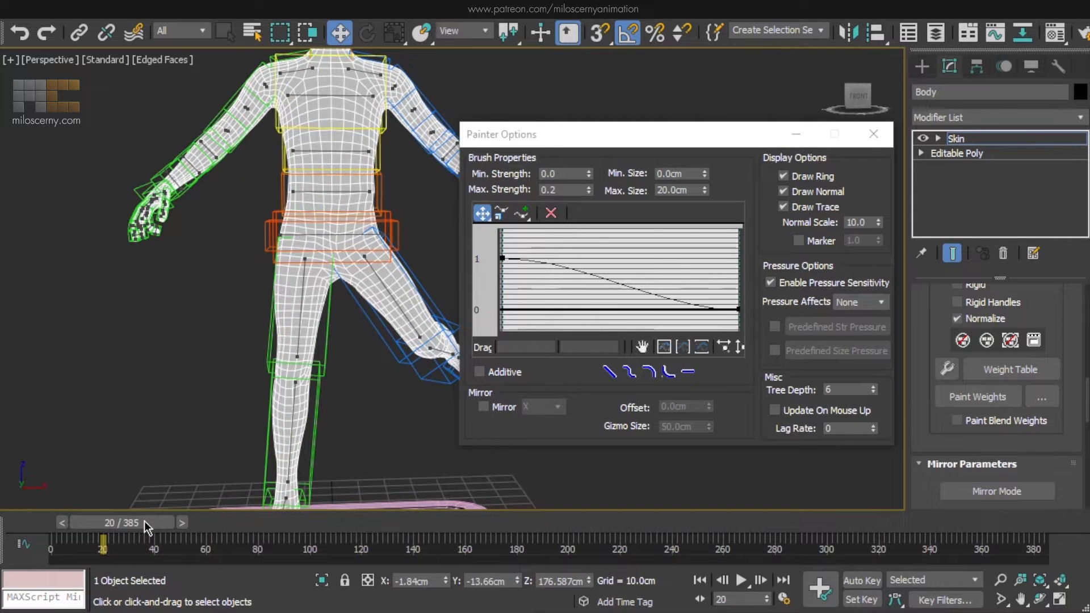
Select the right ankle bone, go to frame 17 and turn on Paint Weights
middle_click_drag(263, 467, 335, 355)
scroll(282, 297, "up", 4)
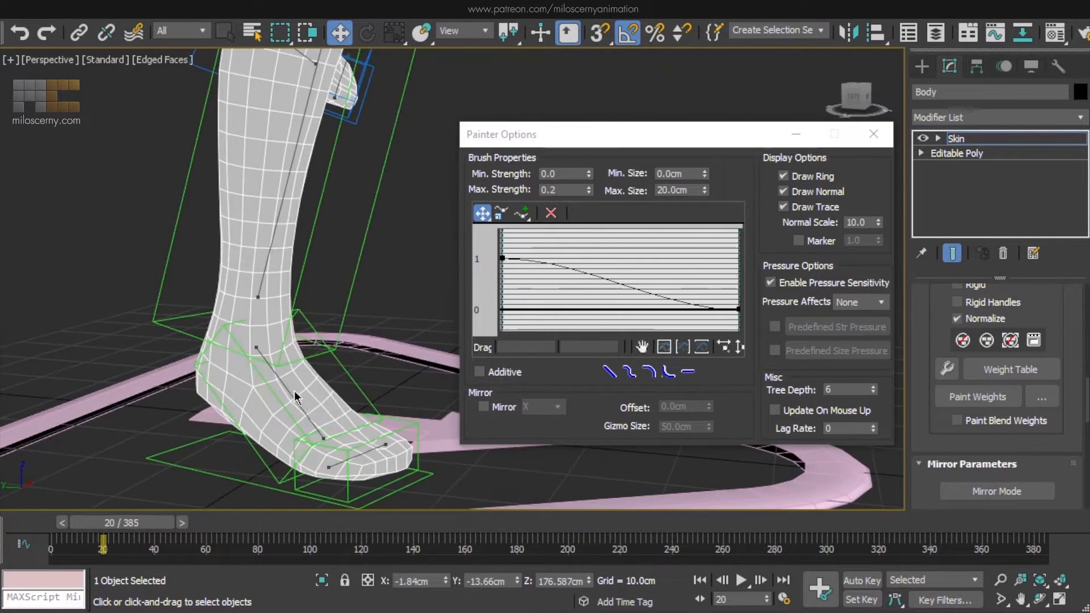
left_click(297, 397)
middle_click_drag(297, 397, 284, 365)
left_click_drag(918, 347, 918, 499)
left_click_drag(918, 290, 920, 213)
left_click(946, 300)
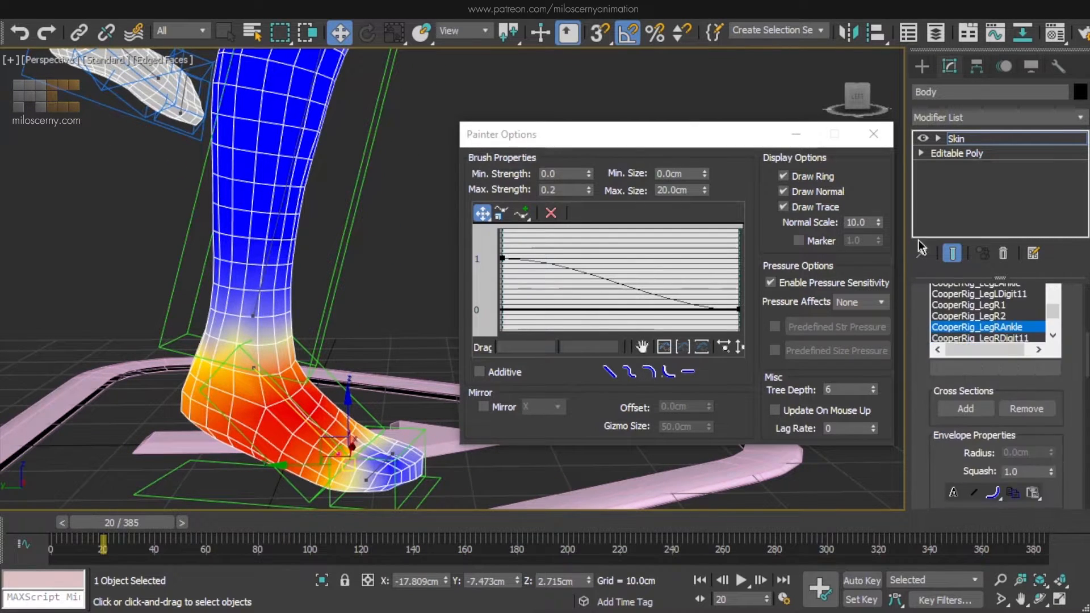
left_click_drag(925, 453, 923, 120)
left_click_drag(133, 527, 125, 532)
middle_click_drag(366, 149, 386, 301)
left_click(979, 398)
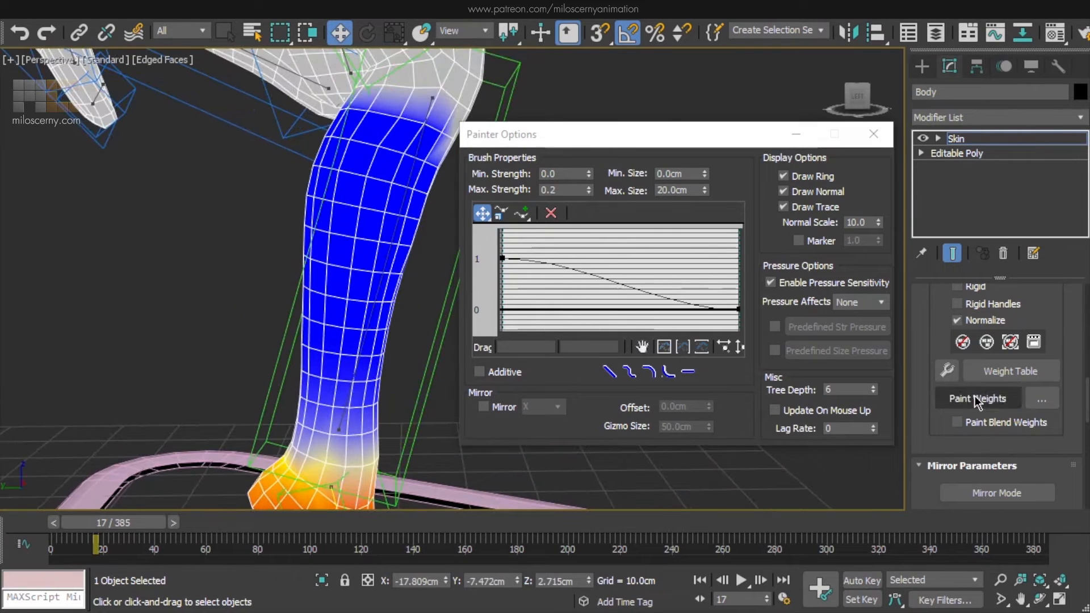
Erase the right ankle bone's influence from the upper and middle part of the right lower leg
mouse_move(391, 180)
left_mouse_down("alt")
mouse_move(326, 187)
mouse_move(316, 274)
mouse_move(341, 278)
left_mouse_up("alt")
middle_click_drag(267, 249, 335, 242, "alt")
left_click_drag(305, 208, 340, 244, "alt")
mouse_move(341, 244)
middle_mouse_down("alt")
mouse_move(383, 245)
mouse_move(389, 267)
mouse_move(258, 219)
mouse_move(292, 207)
mouse_move(348, 274)
mouse_move(318, 273)
middle_mouse_up("alt")
key("w")
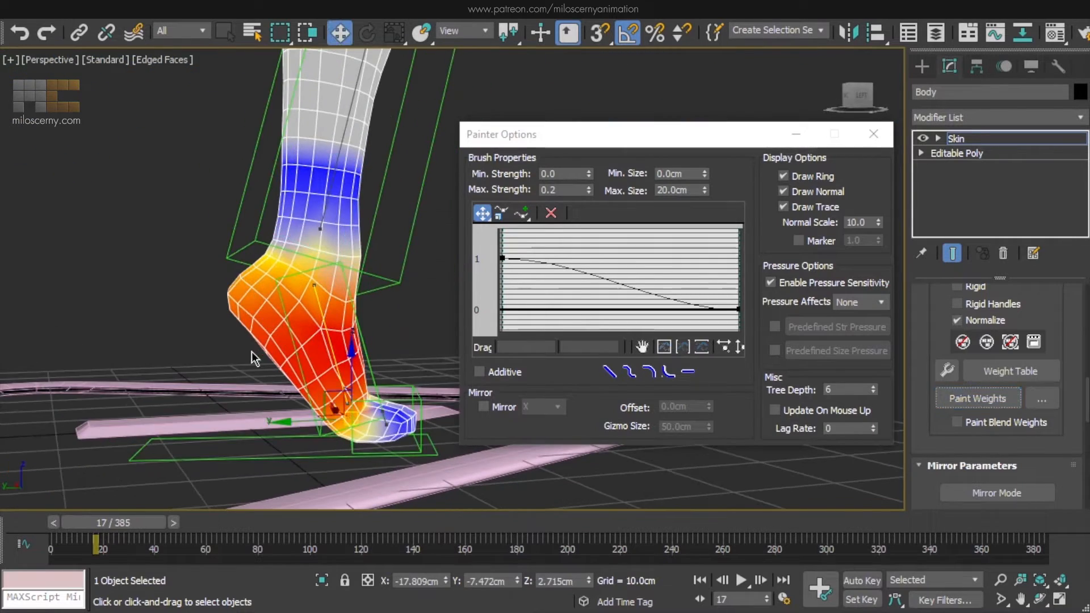
Select the right foot's toe bone to show its weights
scroll(287, 272, "up", 3)
left_click(359, 395)
middle_click_drag(380, 380, 363, 379, "alt")
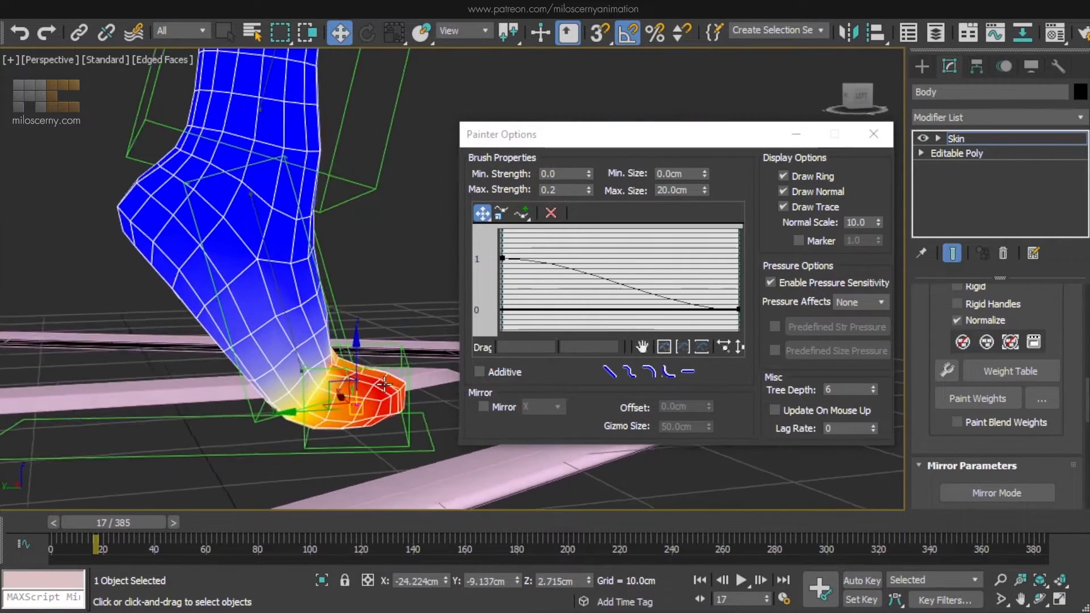
Erase the right toe bone's influence from the lower leg, ankle and heel with Paint Weights, and finish painting
middle_click_drag(335, 211, 384, 391)
scroll(377, 391, "down", 4)
left_click(977, 399)
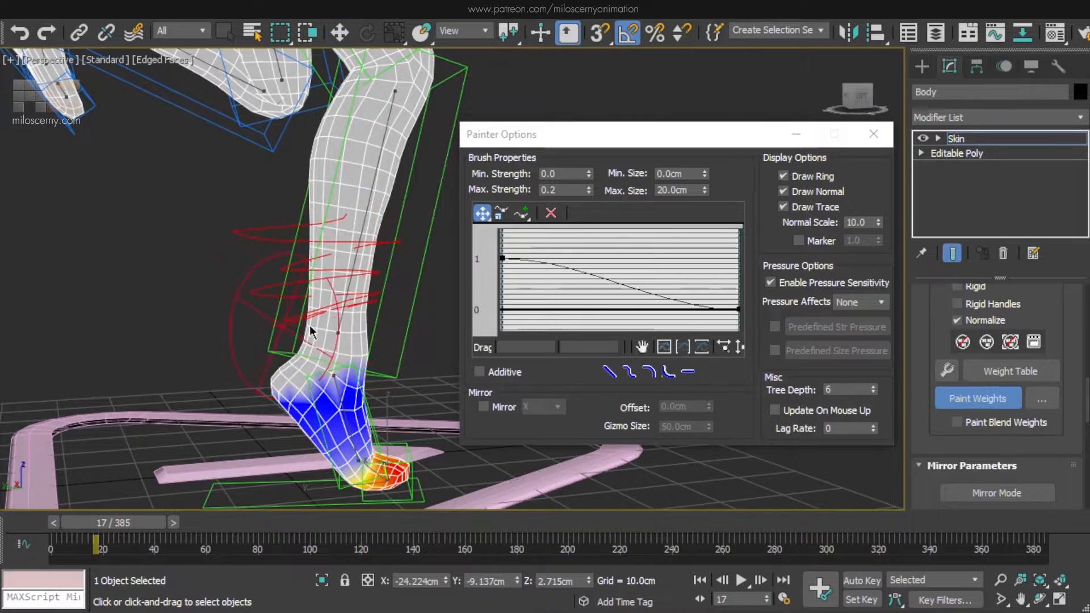
middle_click_drag(318, 352, 356, 367, "alt")
left_click_drag(356, 366, 346, 372, "alt")
middle_click_drag(318, 373, 345, 374, "alt")
scroll(346, 373, "up", 4)
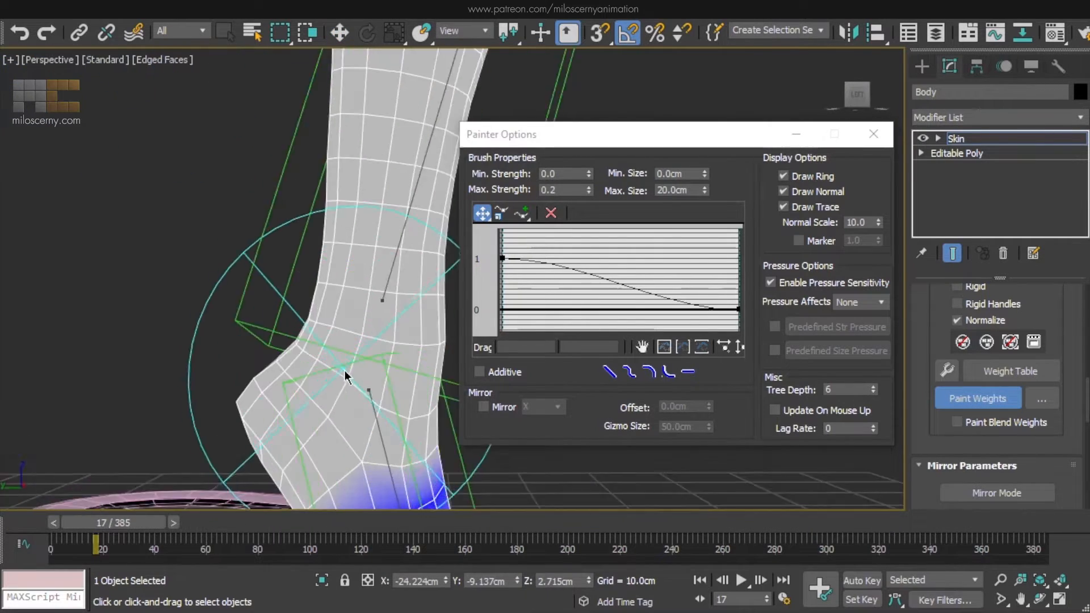
scroll(345, 374, "down", 3)
mouse_move(363, 455)
middle_mouse_down()
mouse_move(289, 342)
mouse_move(313, 352)
mouse_move(396, 304)
mouse_move(340, 295)
middle_mouse_up()
scroll(288, 342, "up", 2)
key("w")
scroll(319, 335, "up", 3)
middle_click_drag(284, 324, 298, 355)
key("q")
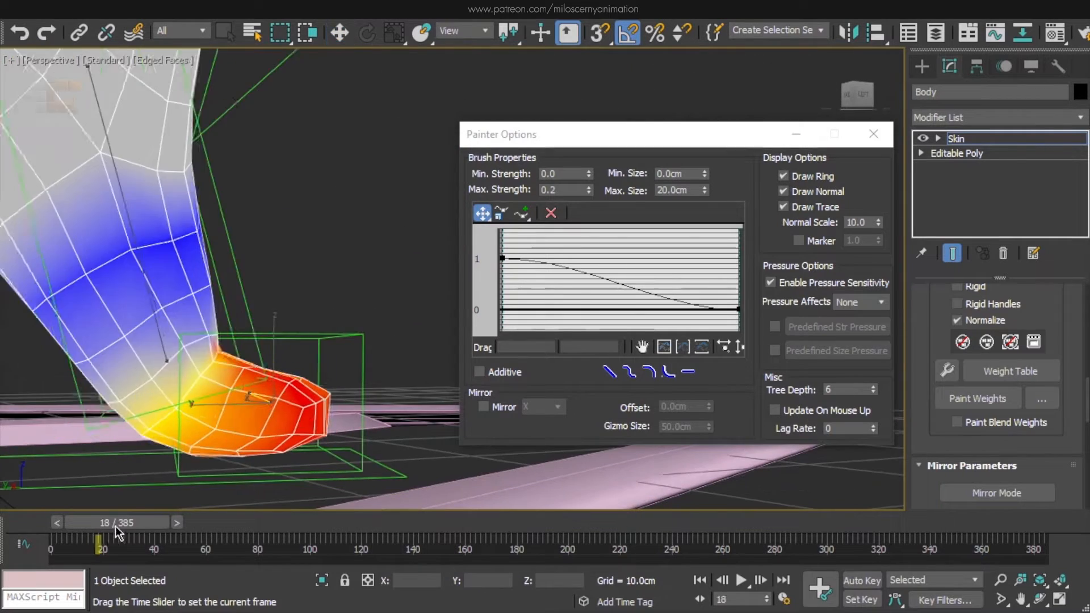
Go to frame 16, switch to wireframe and select the vertices at the tip of the toes using the lasso selection region
left_click_drag(113, 527, 112, 529)
key("w")
key("F3")
mouse_move(304, 362)
middle_mouse_down("alt")
mouse_move(356, 319)
mouse_move(352, 341)
middle_mouse_up("alt")
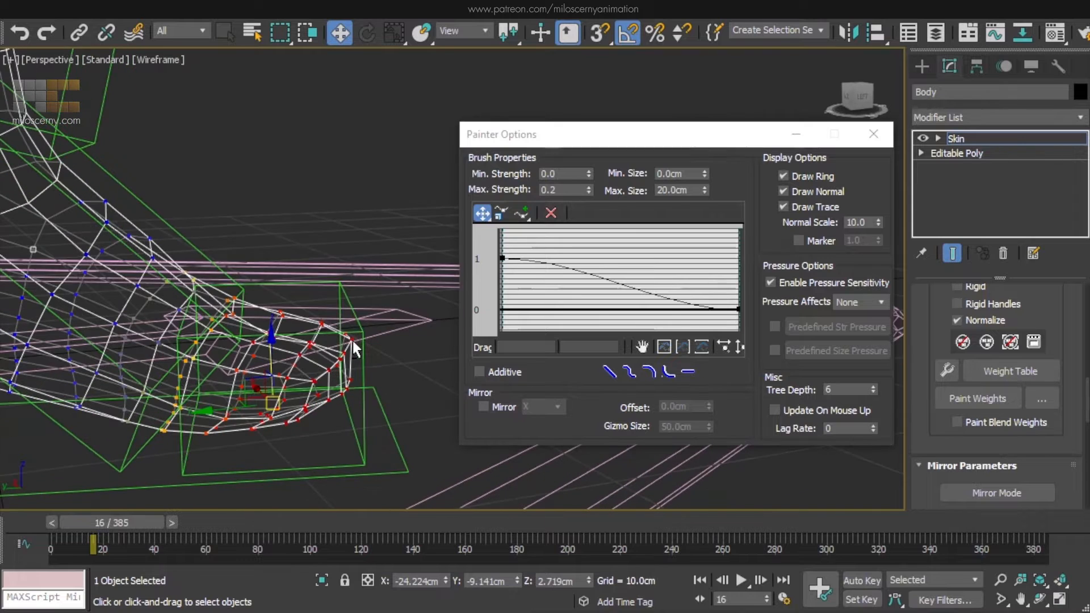
left_click_drag(383, 427, 383, 428)
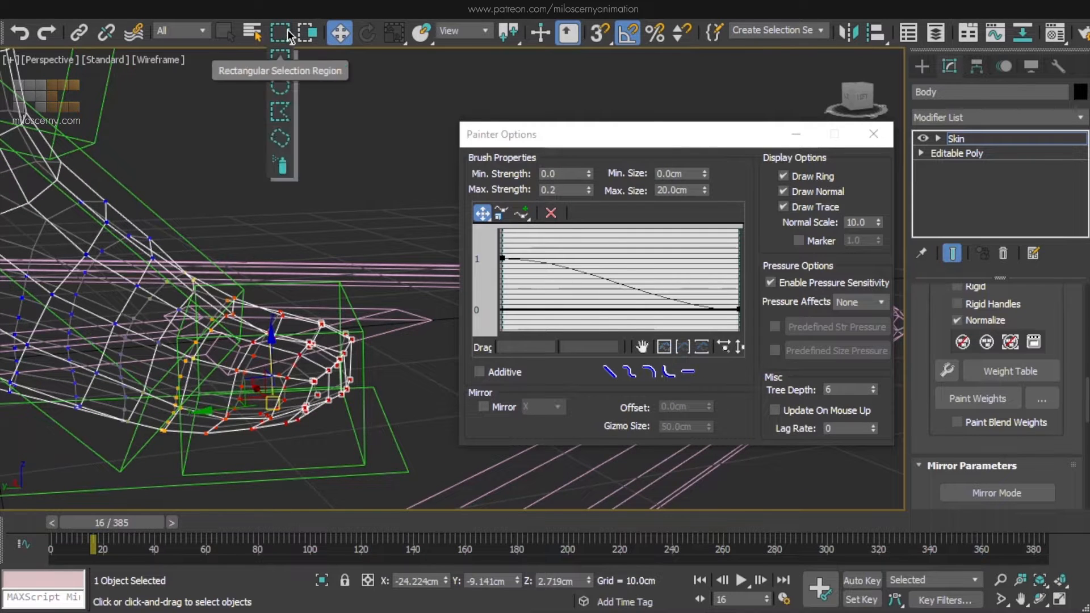
left_click_drag(280, 33, 283, 144)
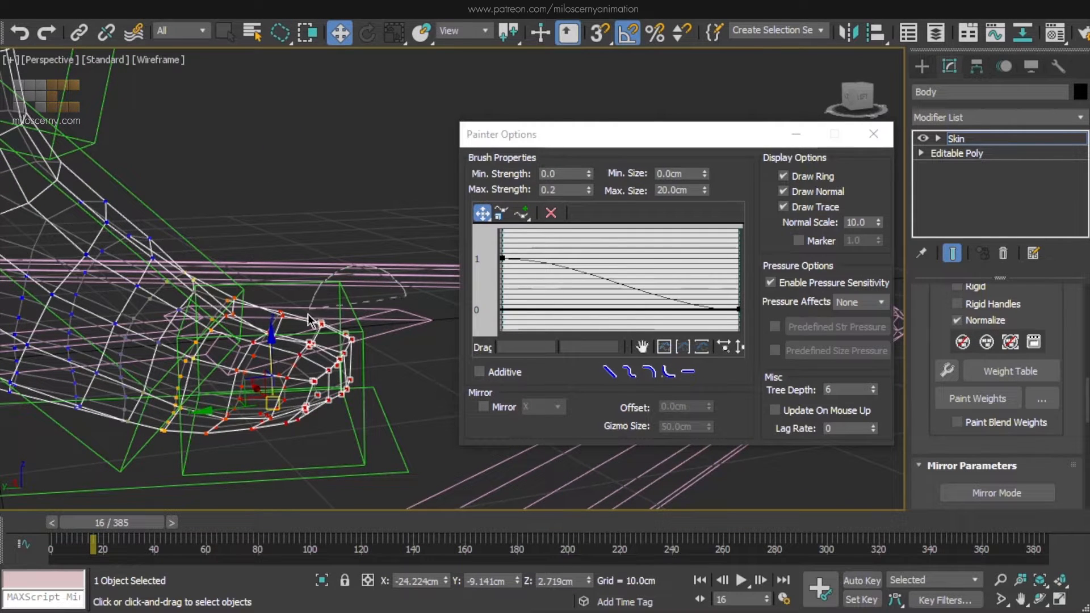
scroll(363, 313, "up", 5)
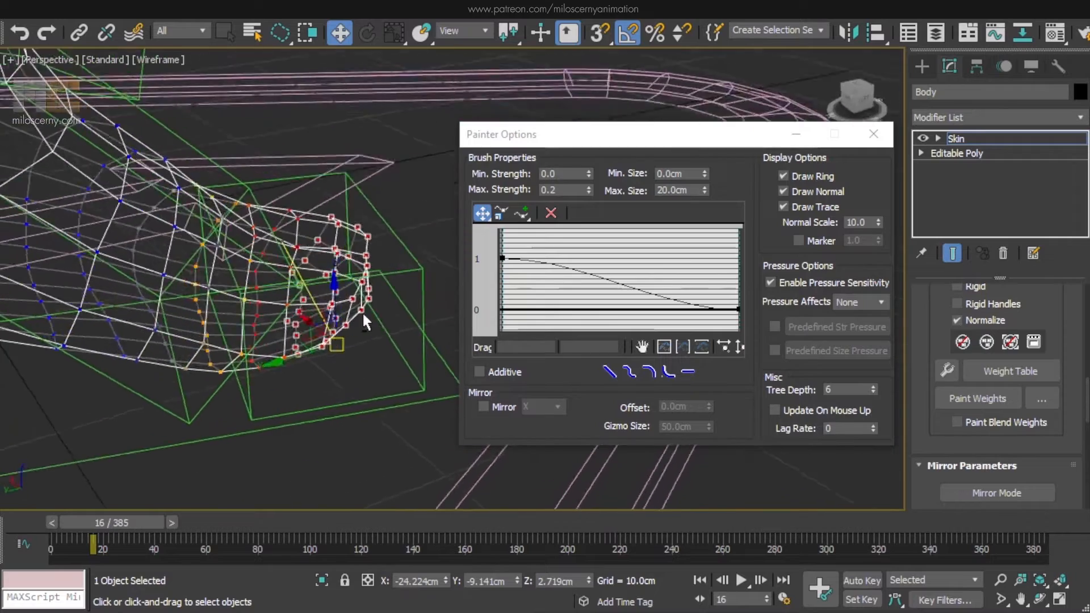
Close the Painter Options, open the Weight Tool for the selected toe vertices and return to shaded display
left_click(874, 134)
left_click(946, 371)
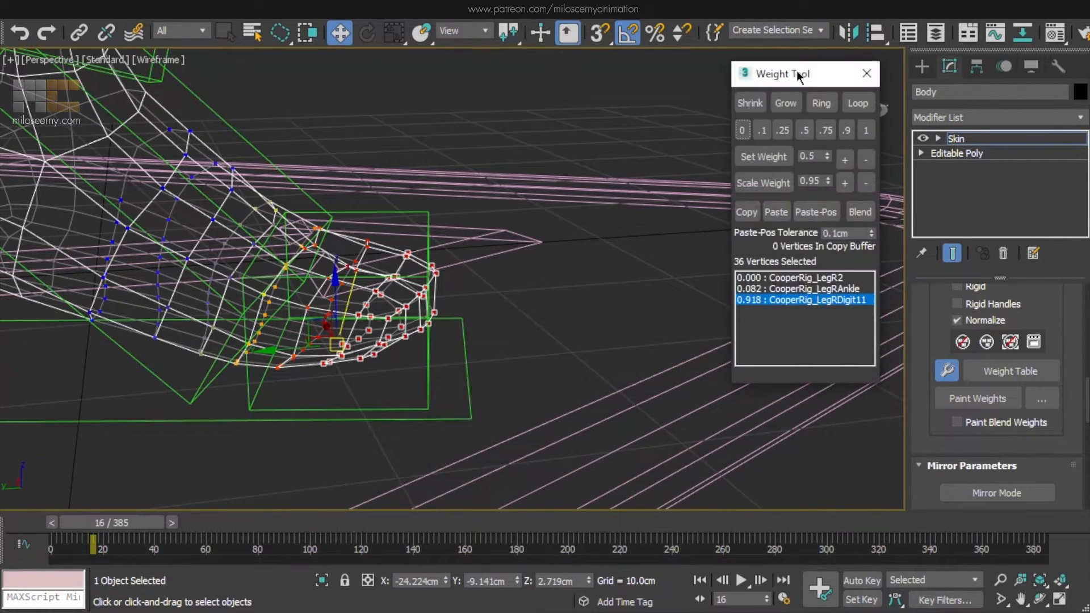
left_click_drag(799, 76, 774, 101)
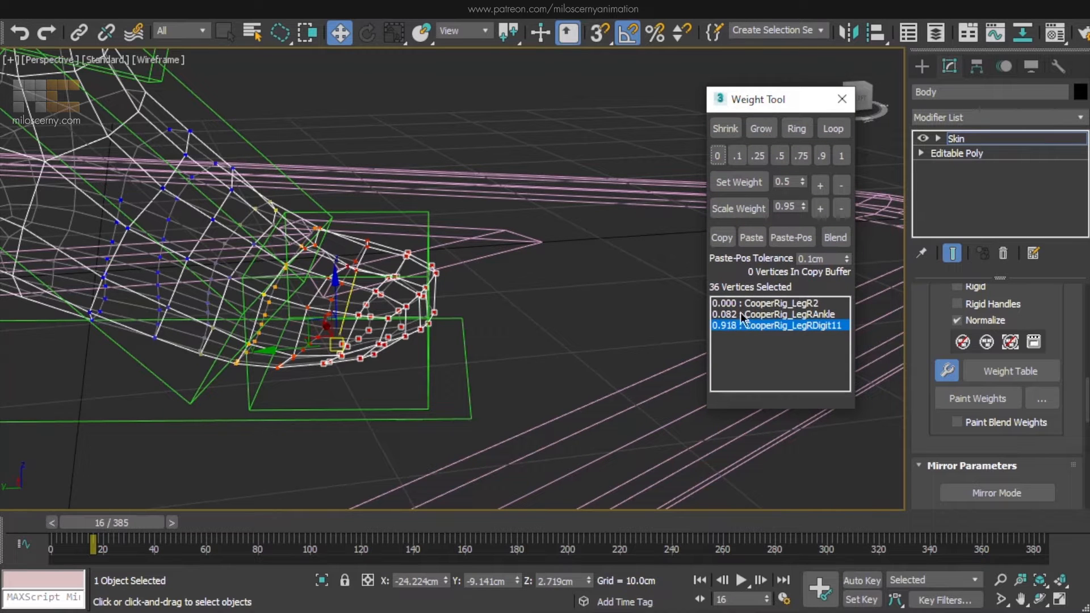
key("F3")
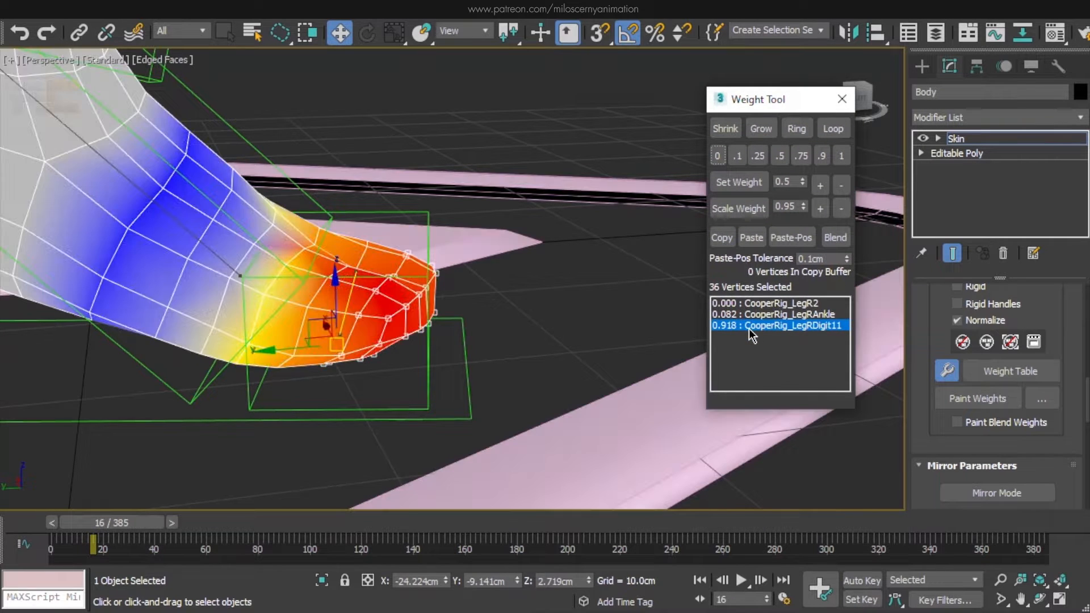
At frame 20, set the selected toe tip vertices' weight to 1 for CooperRig_LegRDigit11
middle_click_drag(520, 299, 500, 307, "alt")
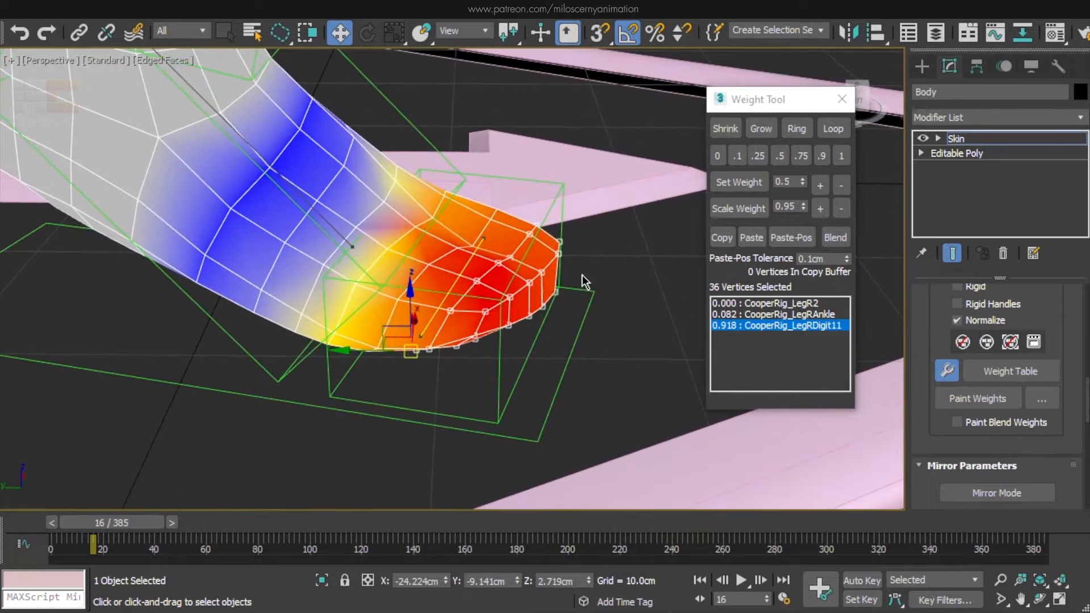
left_click_drag(132, 526, 156, 524)
key("w")
key("w")
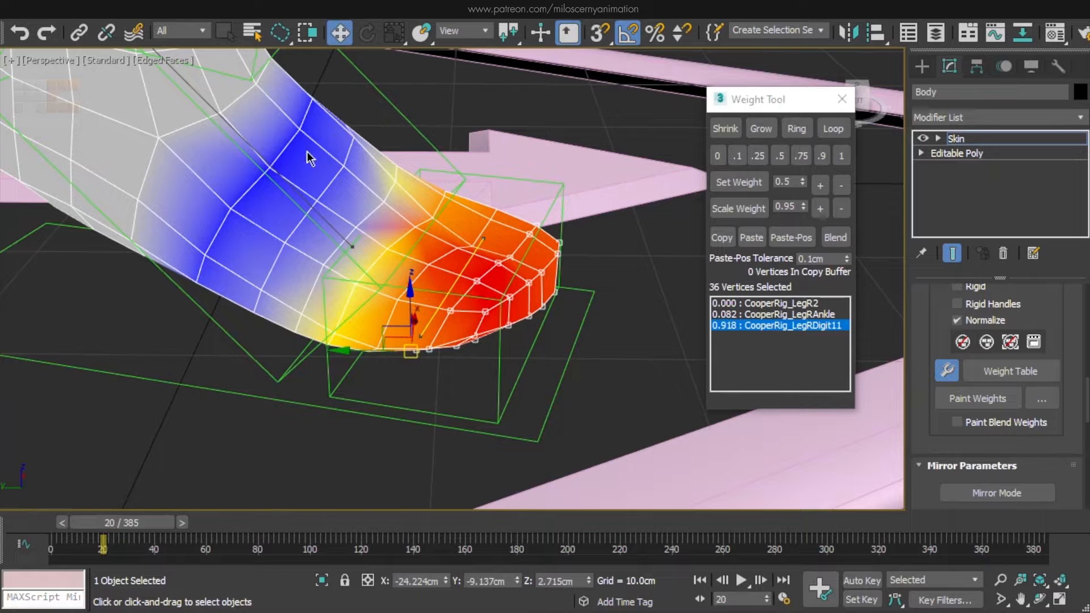
left_click(846, 159)
At frame 21, select the whole vertex loop just behind the toe tip and set its toe bone weight to 1
left_click_drag(138, 523, 140, 525)
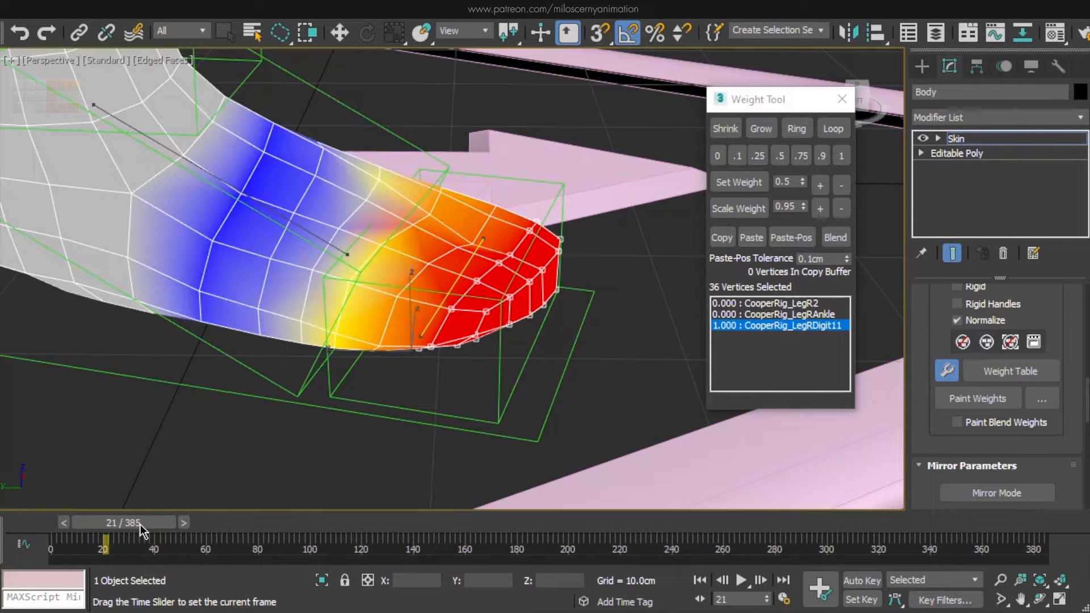
key("w")
scroll(452, 141, "up", 5)
key("F3")
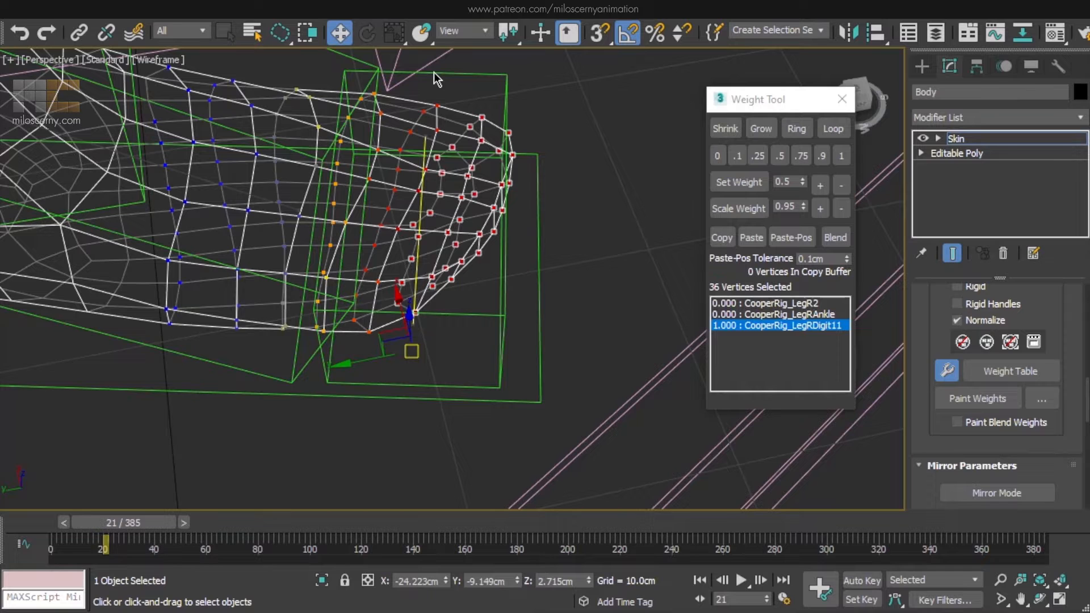
left_click(437, 107)
key("F3")
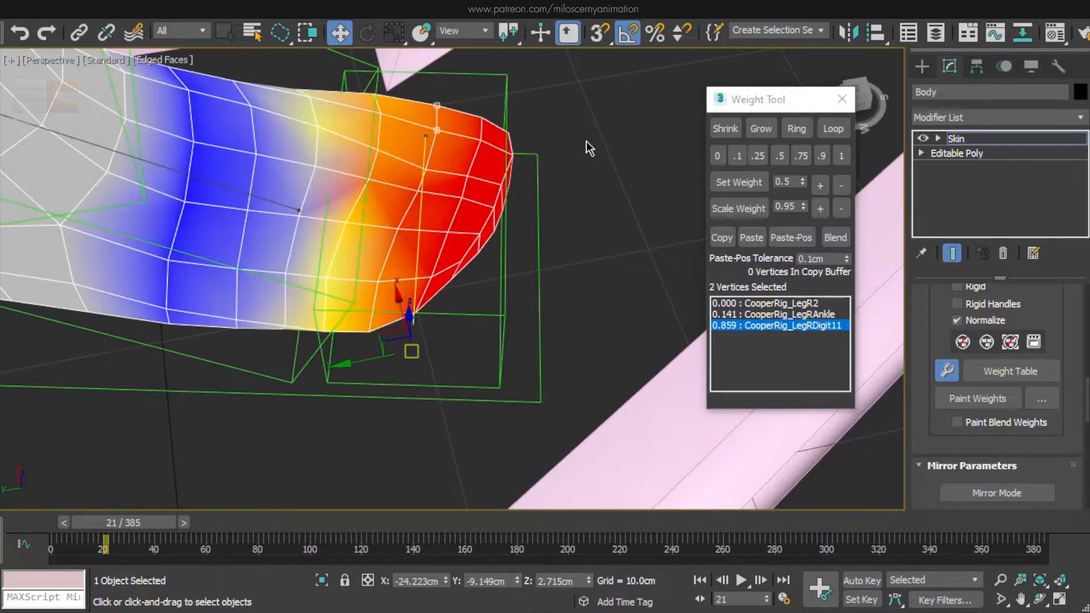
left_click(834, 129)
key("F3")
key("F3")
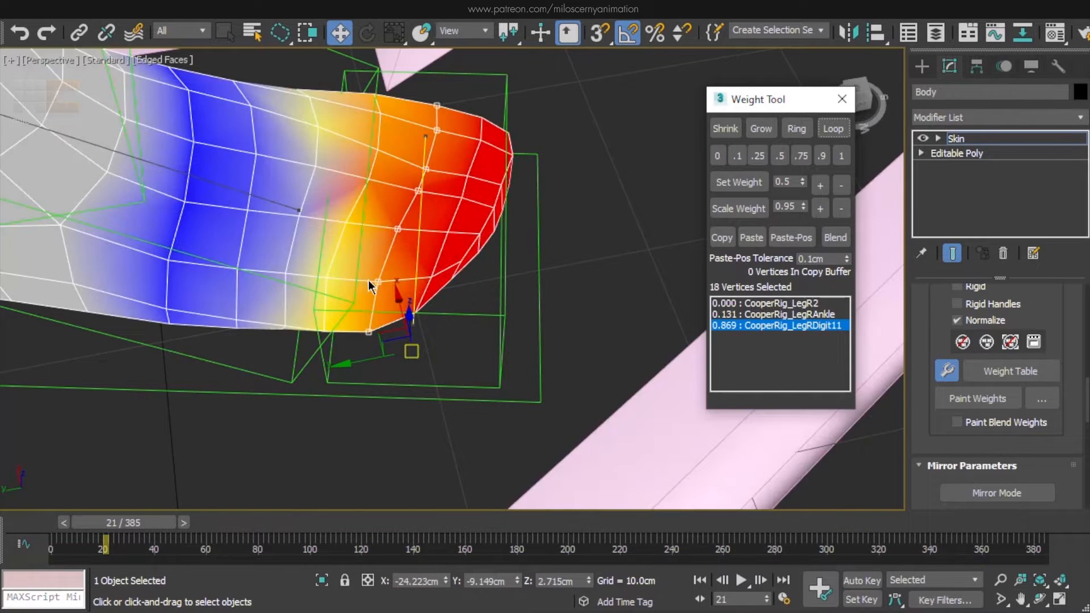
middle_click_drag(401, 292, 437, 295)
left_click(842, 156)
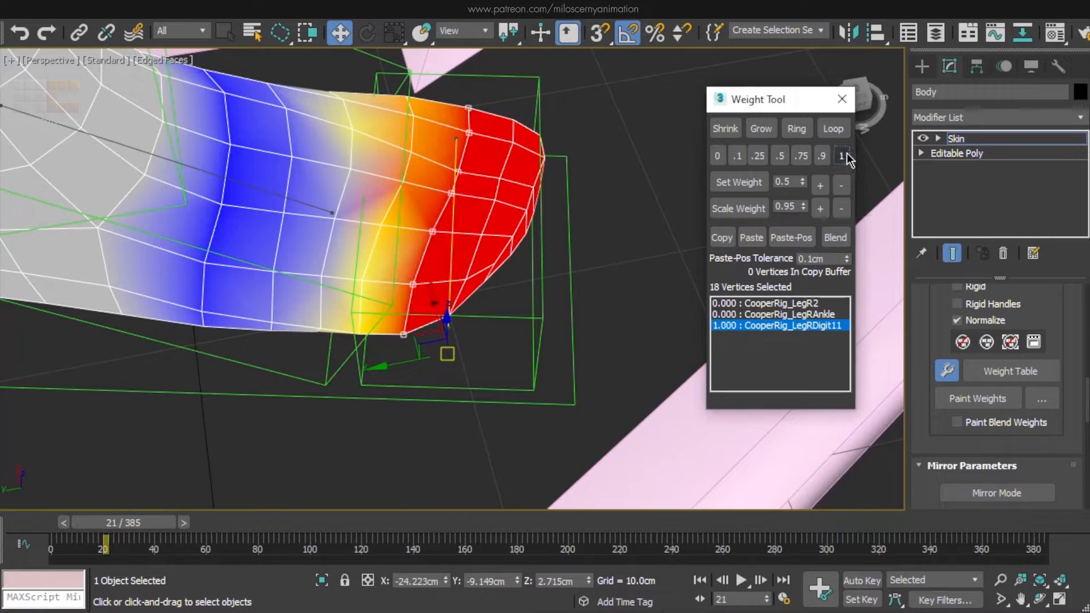
Go to frame 18 and select the full vertex loop running around the foot at the toe joint
left_click_drag(133, 513, 120, 520)
middle_click_drag(256, 407, 281, 268, "alt")
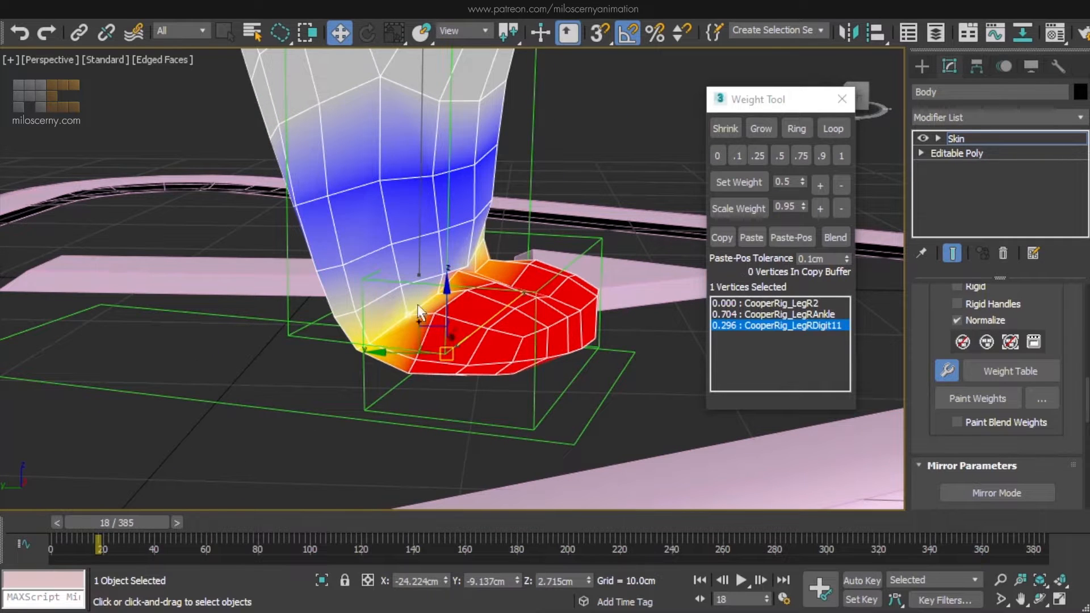
left_click(833, 128)
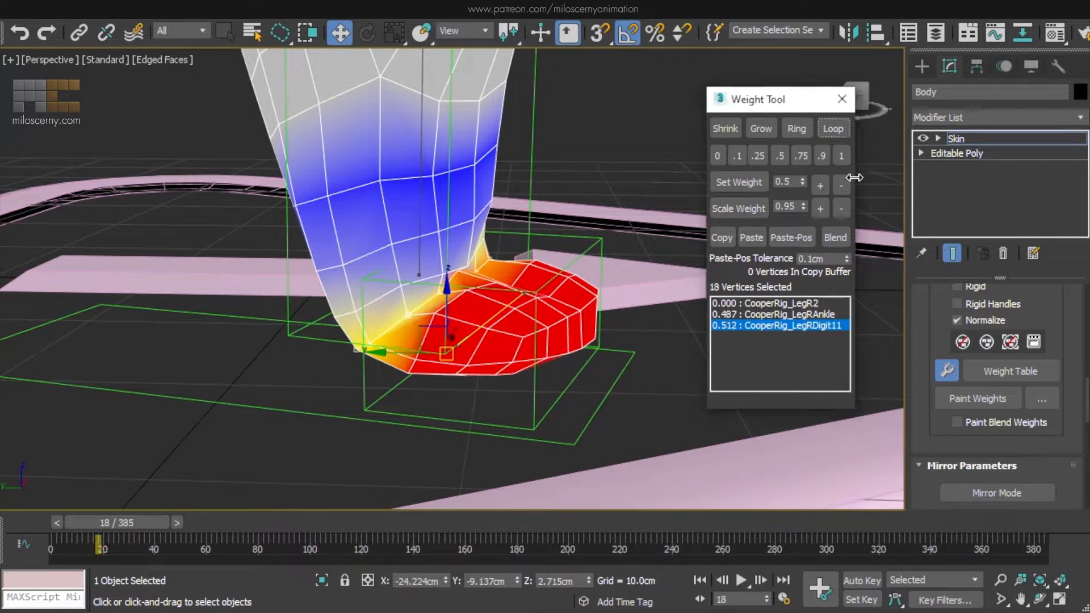
left_click(843, 239)
middle_click_drag(515, 275, 472, 261, "alt")
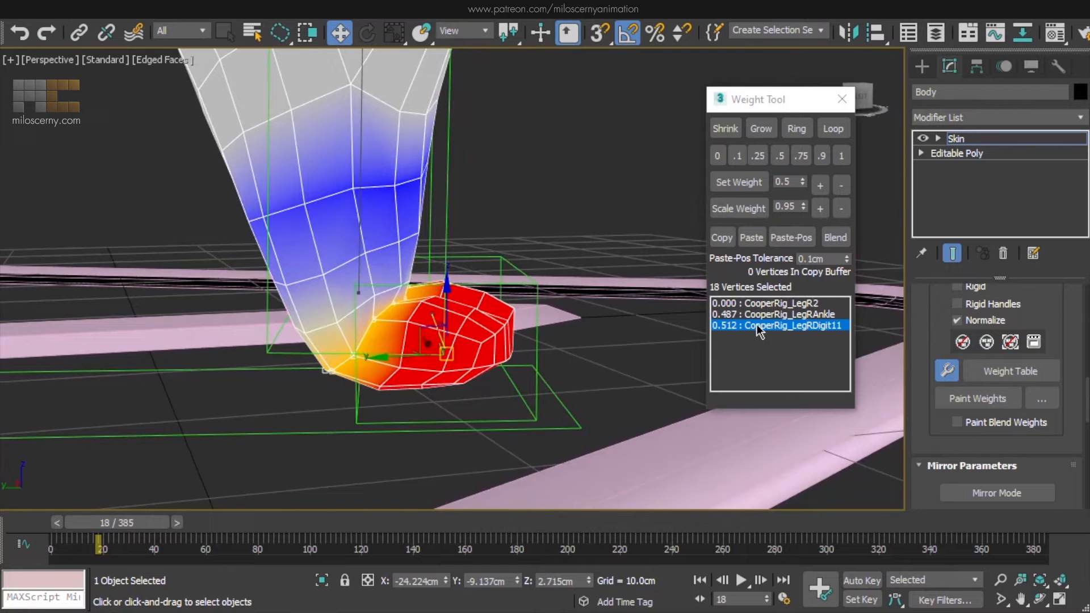
Compare the ankle and toe bones' influence on the toe joint loop and set its CooperRig_LegRDigit11 weight to 0.65
left_click(761, 314)
middle_click_drag(401, 318, 432, 320, "alt")
left_click_drag(154, 528, 155, 526)
key("w")
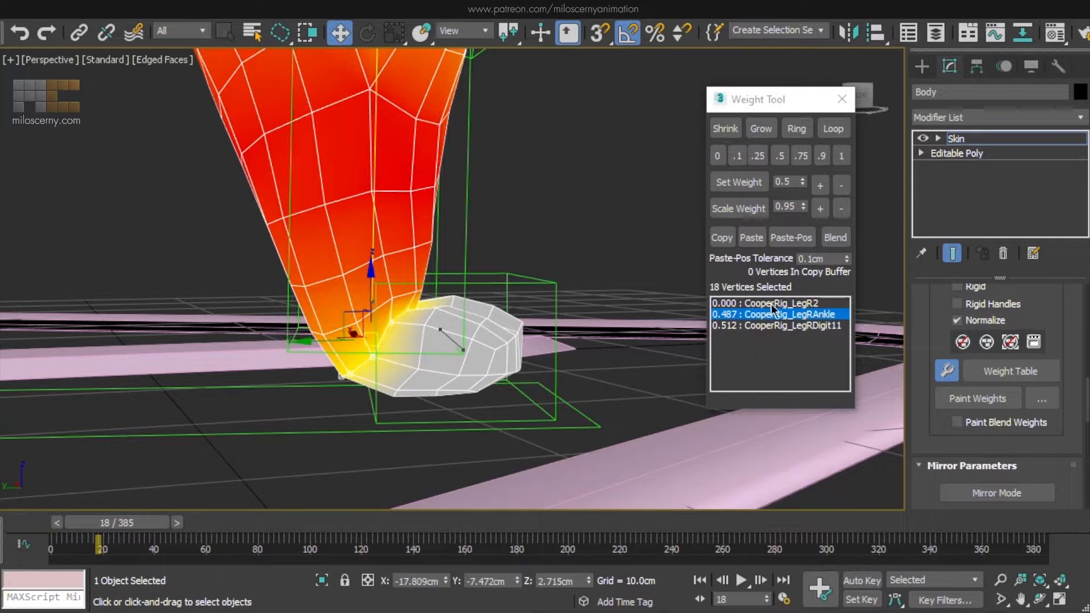
left_click(799, 319)
left_click(803, 326)
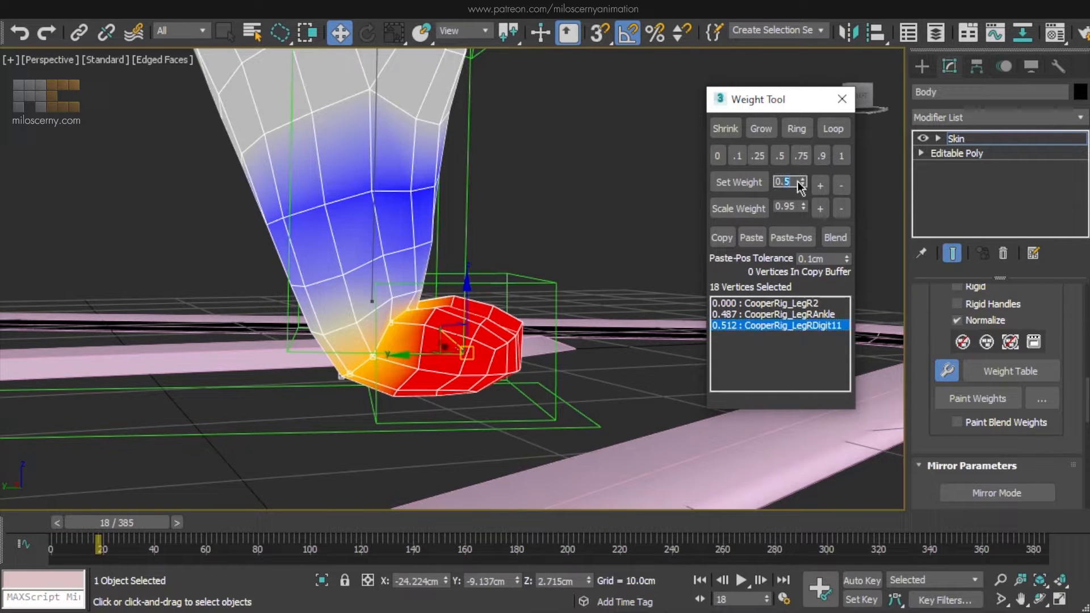
type("0.65")
left_click(740, 182)
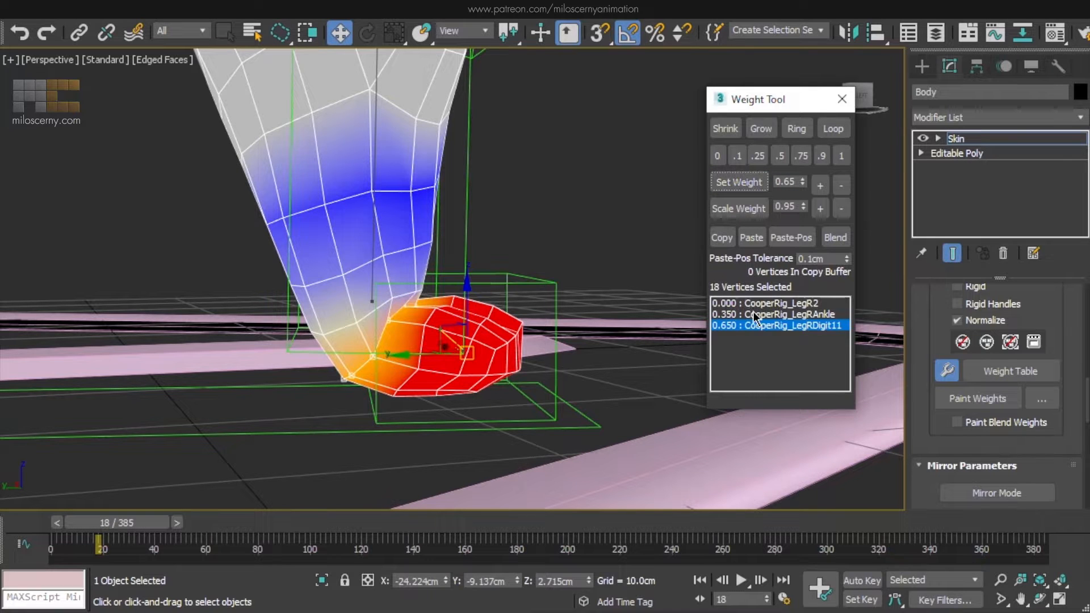
Display the right ankle bone's weights and select the complete vertex loop just in front of the toe joint
left_click(756, 314)
left_click(757, 326)
left_click(757, 315)
left_click(757, 326)
left_click(756, 316)
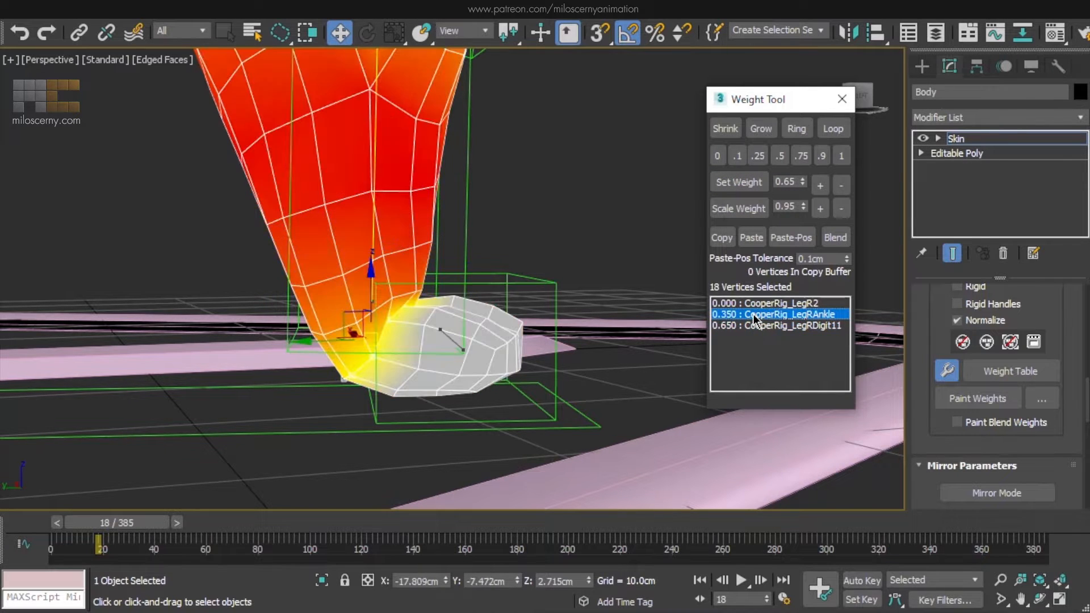
left_click(456, 301)
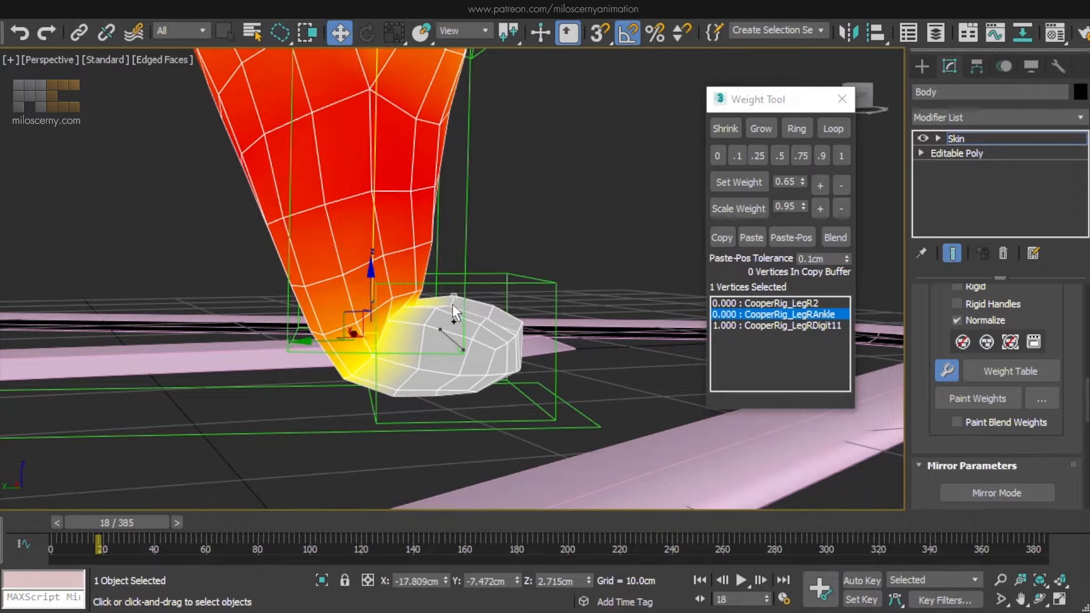
left_click(834, 129)
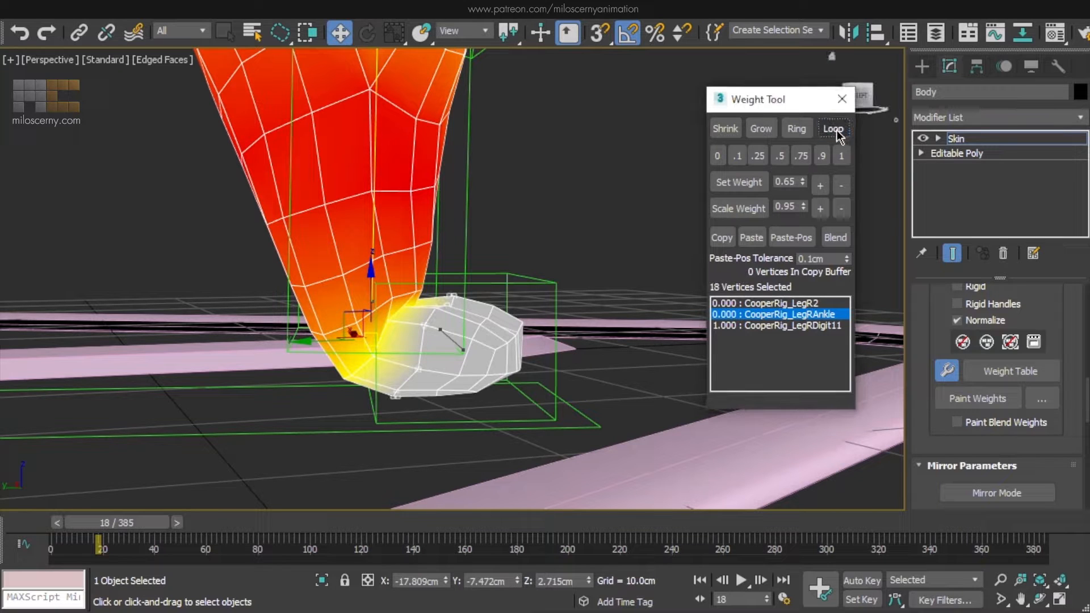
Try raising and lowering the selected loop's ankle bone weight between 0 and 0.1 in 0.05 increments
left_click(820, 186)
left_click(820, 187)
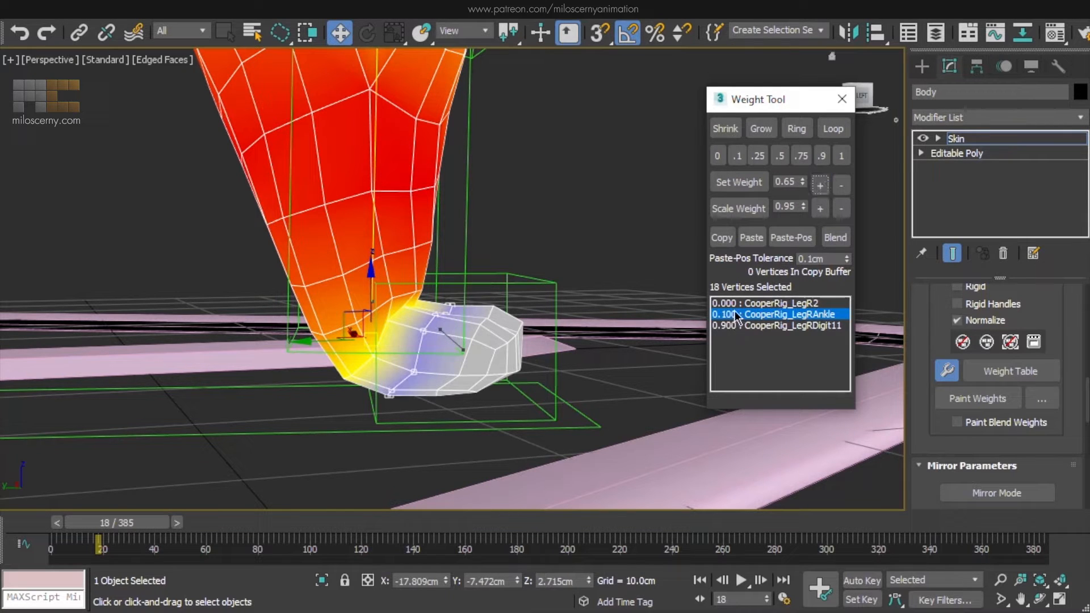
left_click(840, 185)
left_click(841, 185)
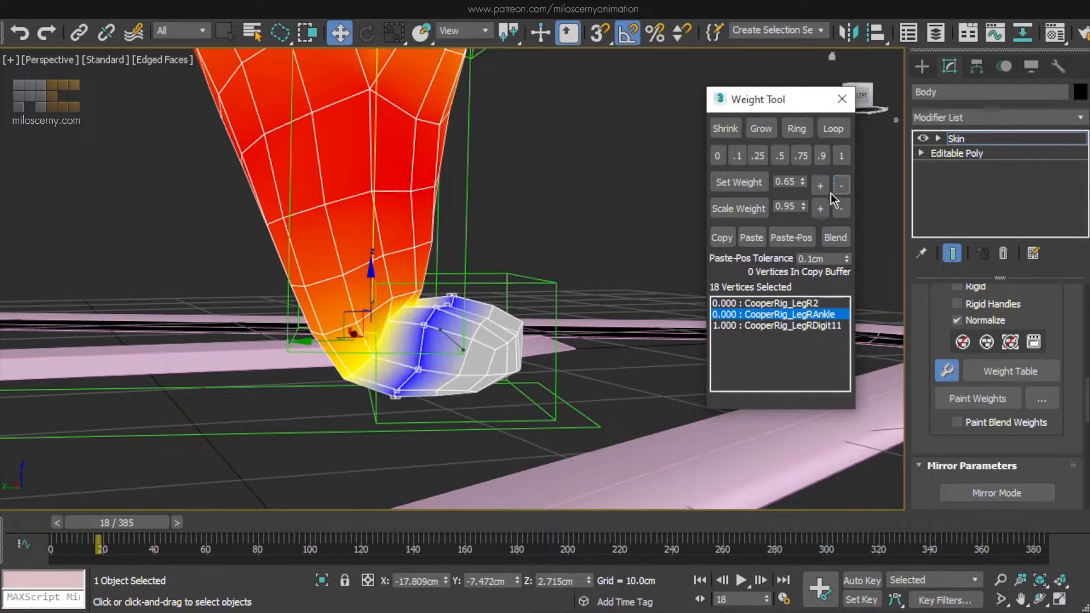
left_click(820, 187)
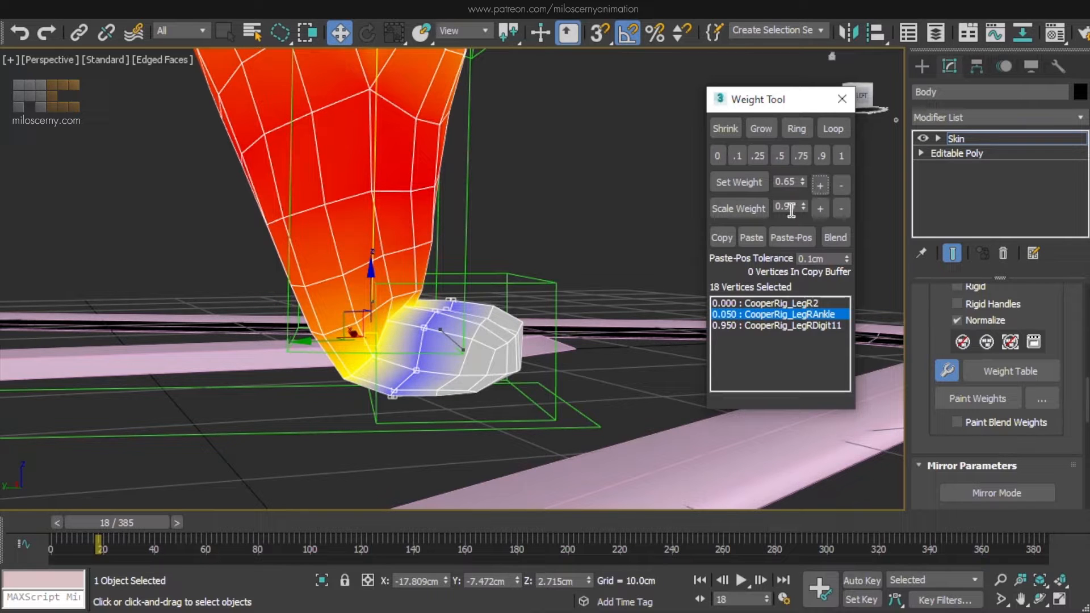
Try scaling the selected loop's ankle bone weight up to 0.263 and lower it back to 0
left_click(820, 208)
left_click(820, 209)
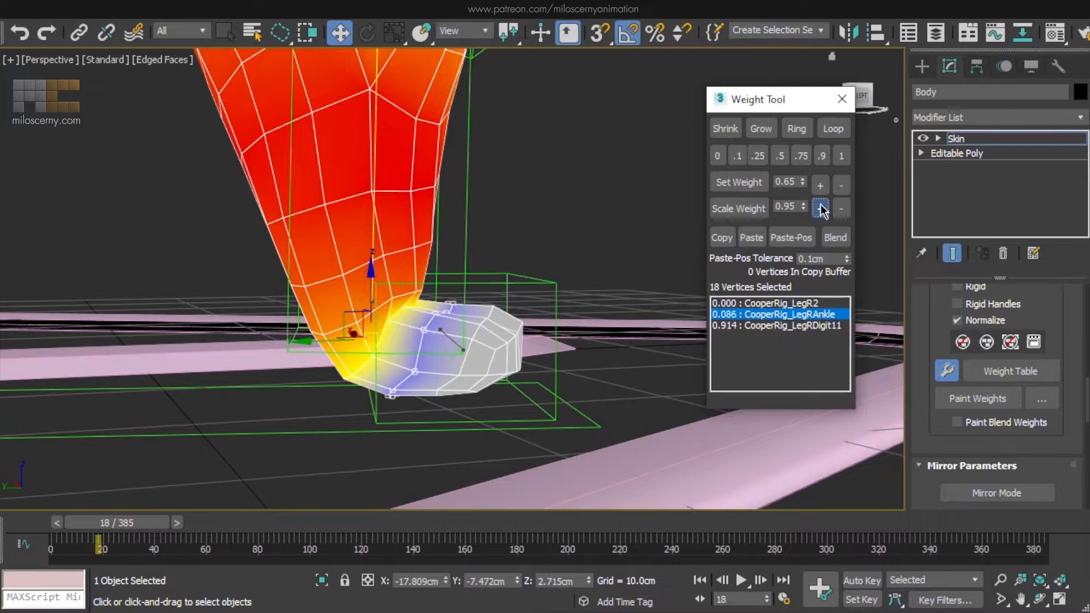
left_click(820, 208)
left_click(820, 209)
left_click(820, 209)
left_click(820, 208)
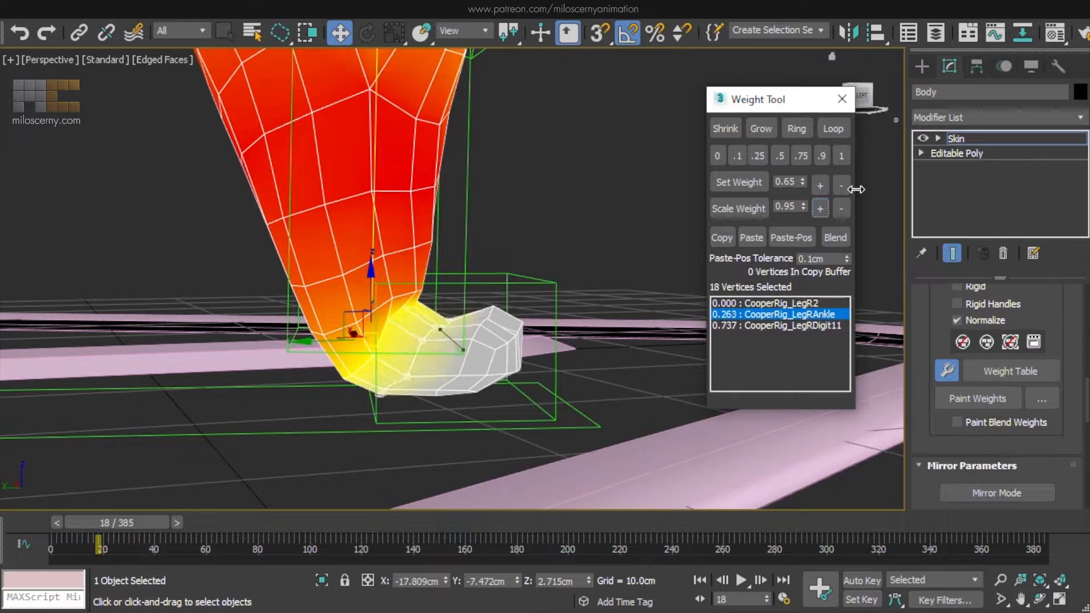
left_click(843, 188)
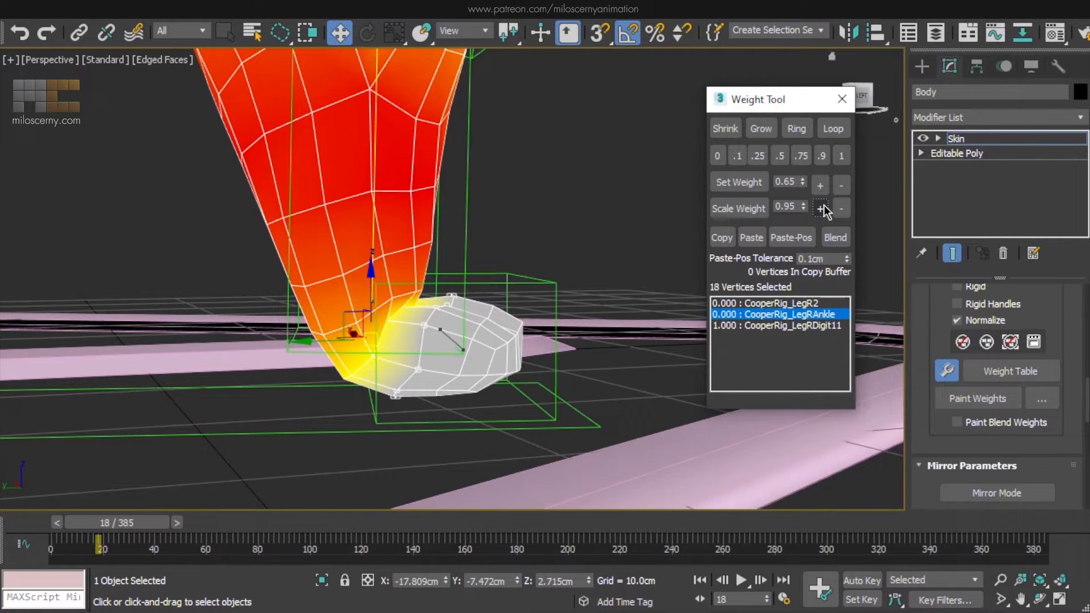
Give the vertex loop in front of the toe joint an ankle bone weight of 0.1
left_click(821, 185)
left_click(820, 186)
left_click(841, 185)
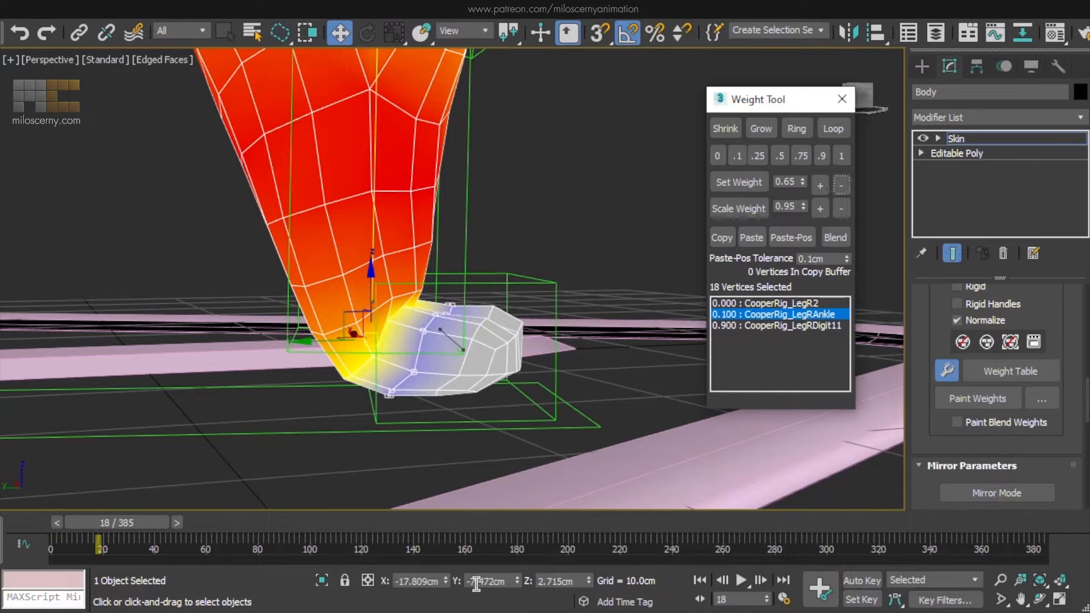
At frame 17, select the vertex loop just behind the toe joint, blend its weights and scale its CooperRig_LegRAnkle weight to 0.805
left_click_drag(141, 528, 137, 523)
key("w")
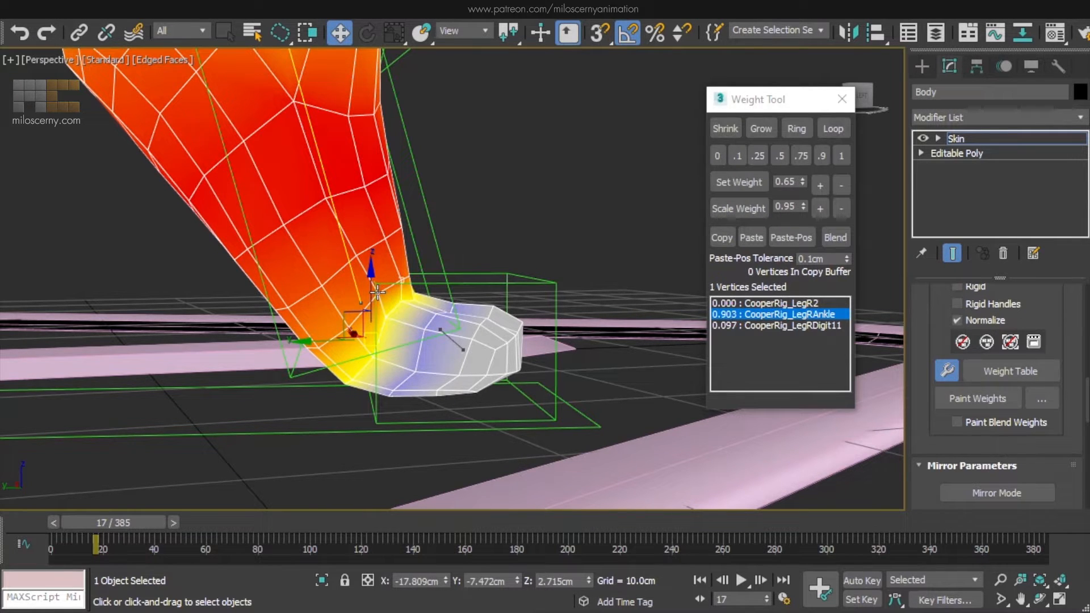
left_click(834, 129)
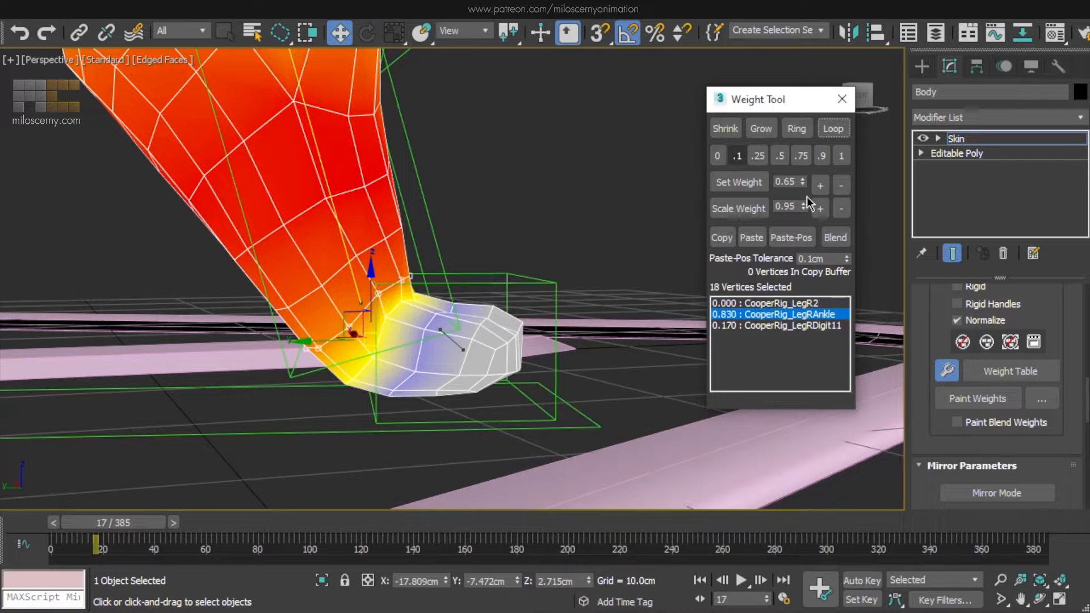
left_click(785, 326)
left_click(836, 238)
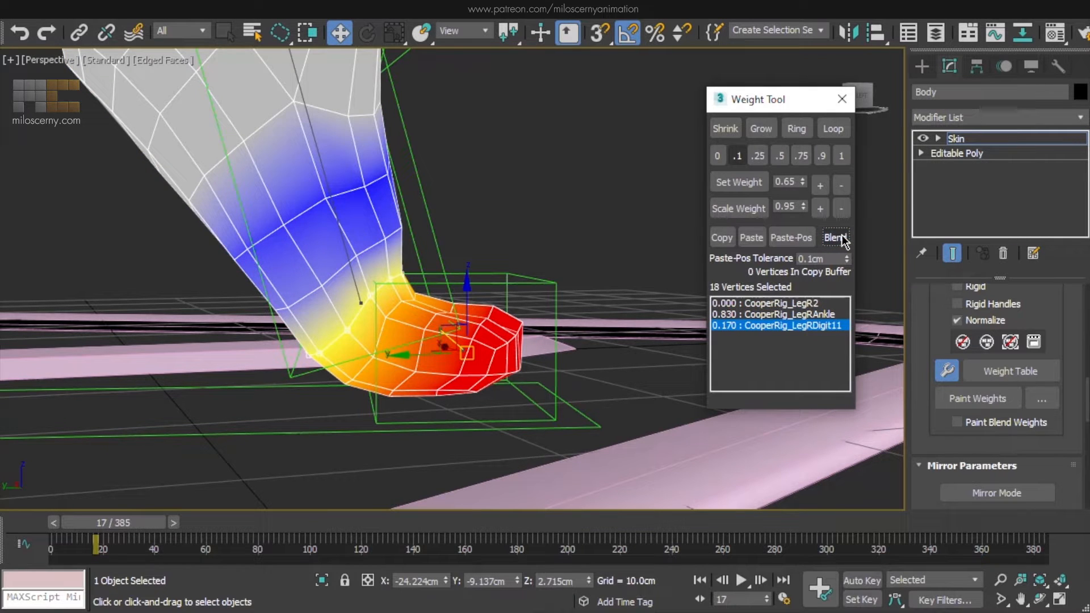
left_click(841, 209)
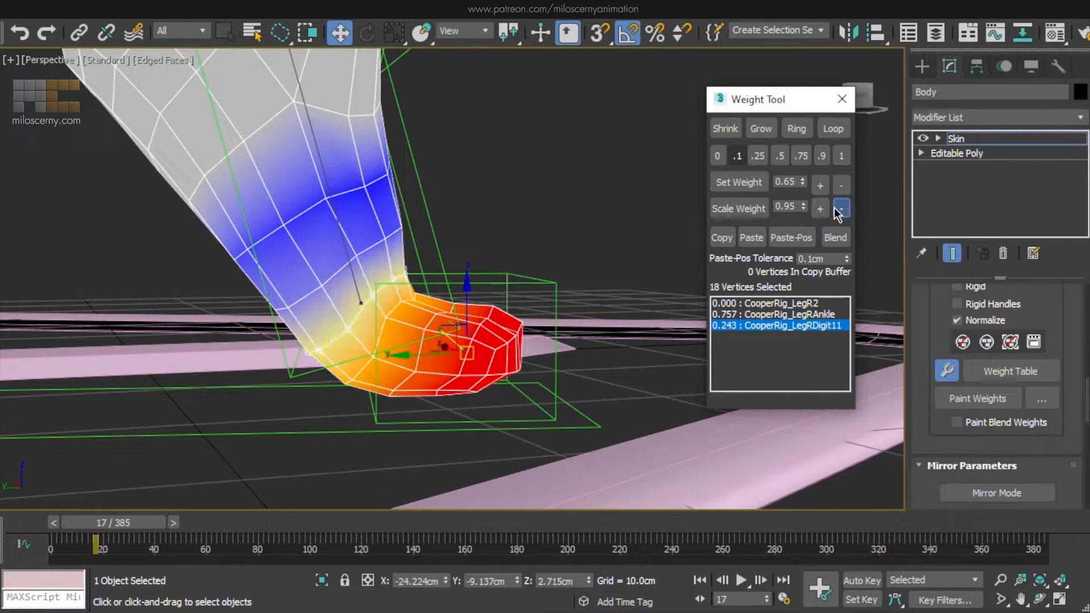
left_click(783, 314)
left_click(820, 209)
left_click(820, 209)
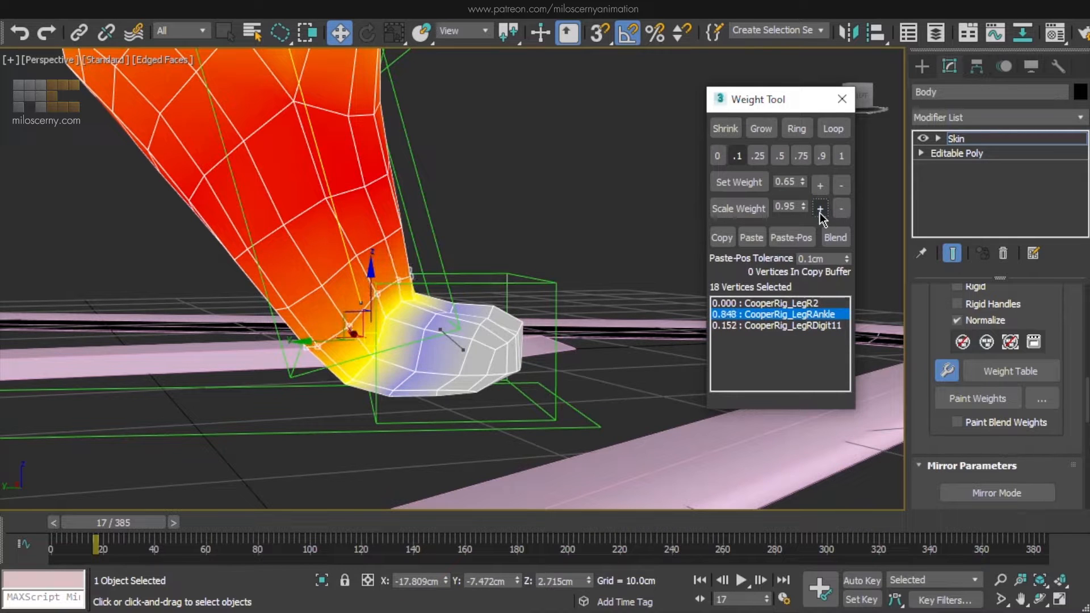
left_click(841, 209)
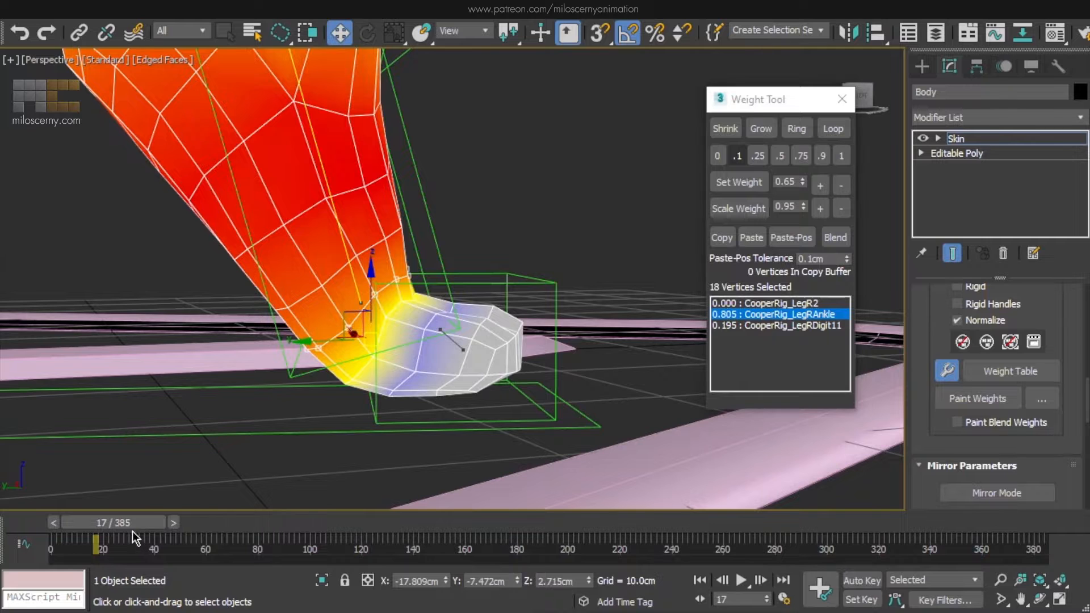
At frame 18, select the next complete vertex loop up the foot and set its CooperRig_LegRDigit11 weight to 0.1
left_click_drag(136, 526, 138, 526)
key("w")
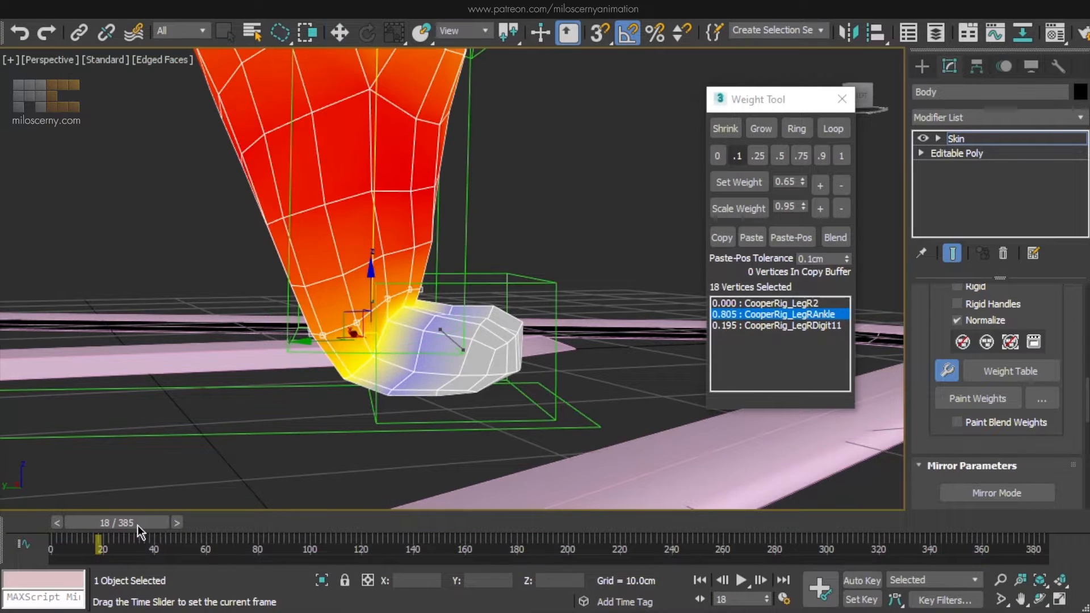
left_click(750, 326)
key("F3")
left_click_drag(374, 196, 435, 215)
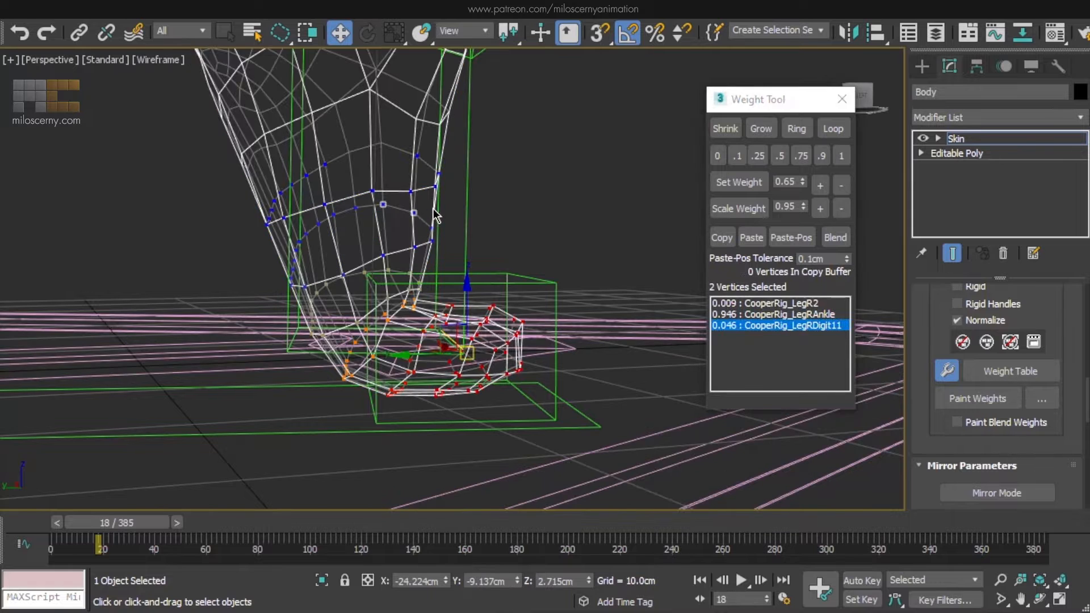
left_click(832, 129)
key("F3")
left_click(738, 159)
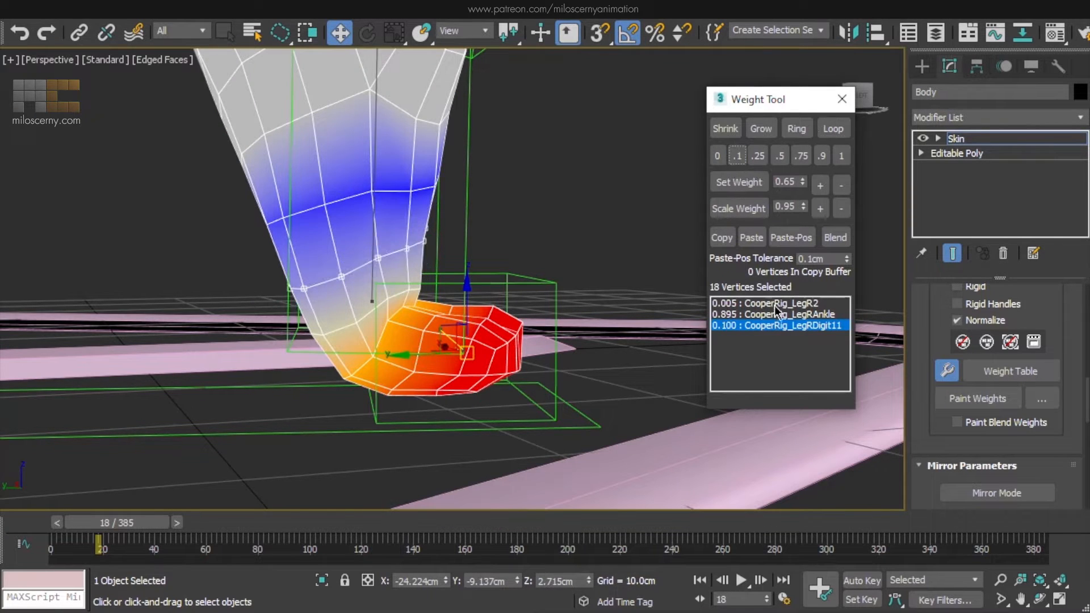
Clear the shin bone's influence from the loop by giving the ankle bone a weight of 1, and restore the toe bone's weight to 0.1
left_click(775, 314)
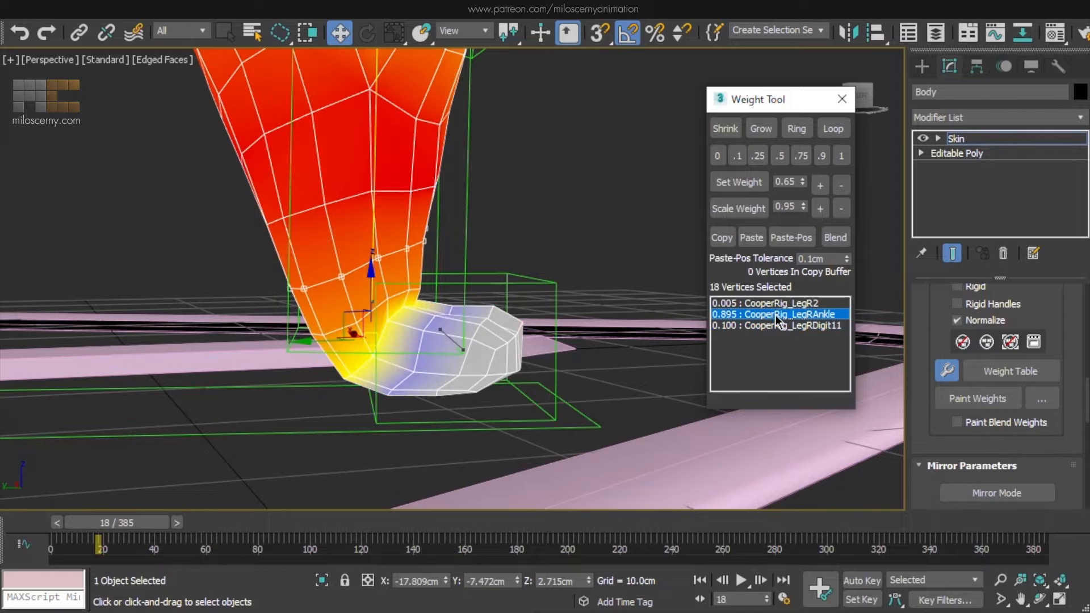
left_click(842, 157)
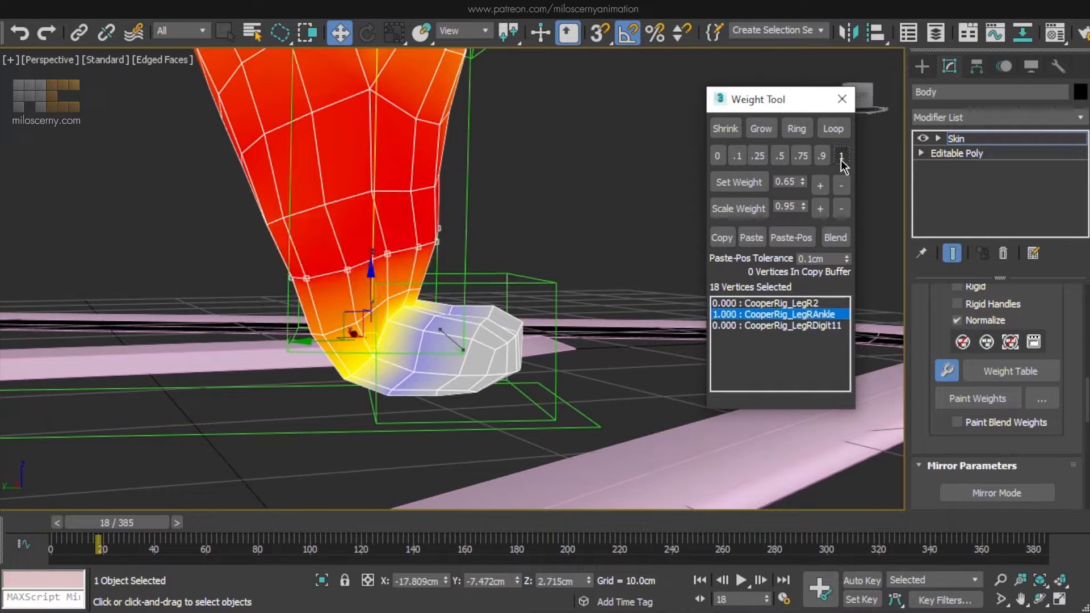
left_click(812, 328)
left_click(738, 159)
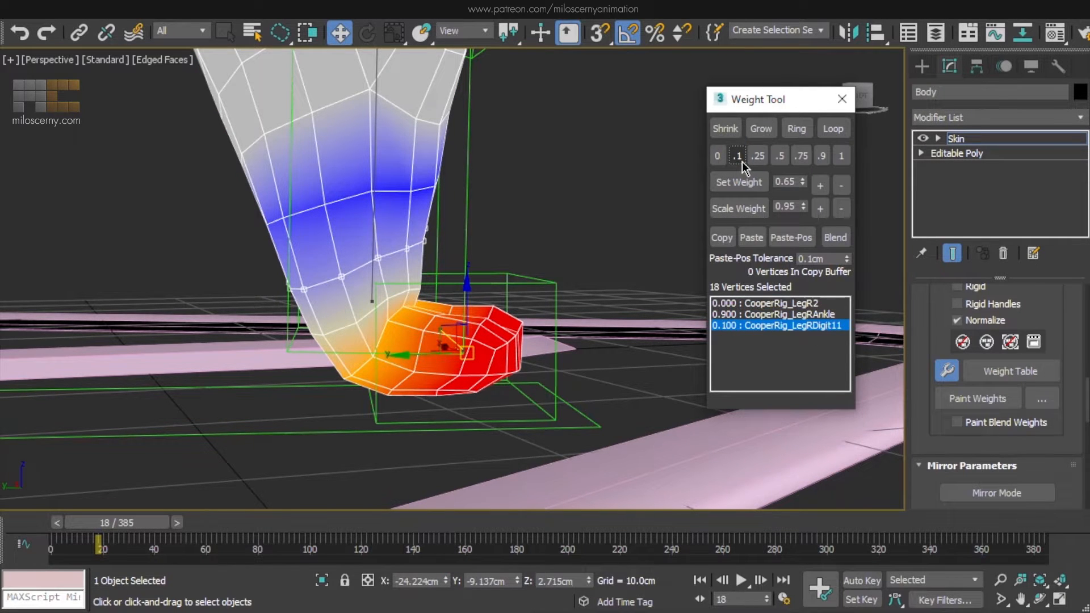
Select the complete vertex loop one row further up the foot and set its CooperRig_LegRAnkle weight to 1
key("F3")
left_click(439, 174)
left_click(435, 186, "ctrl")
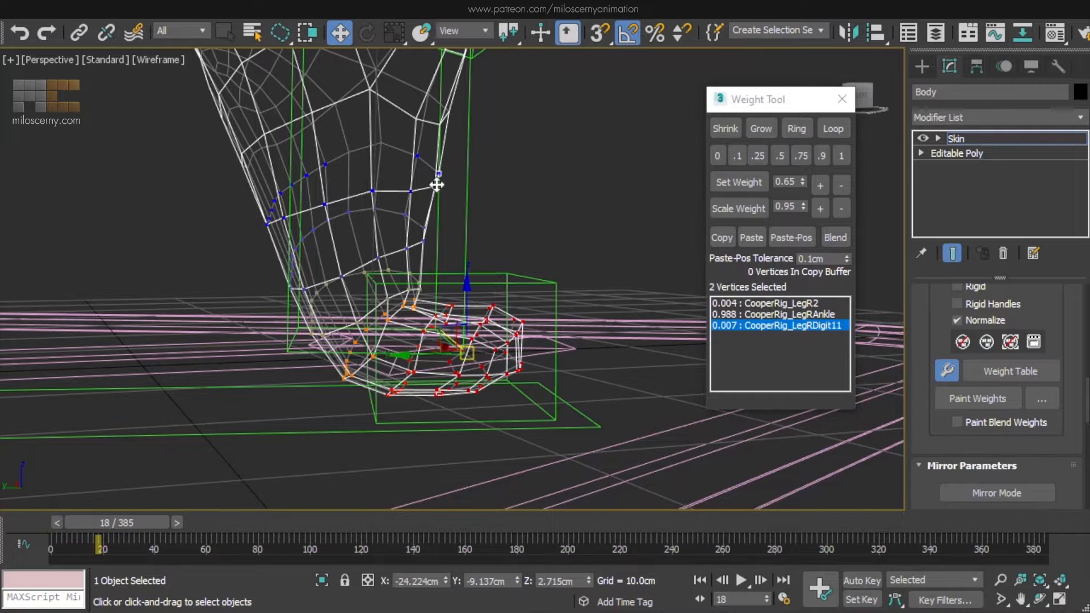
left_click(823, 130)
key("F3")
left_click(788, 302)
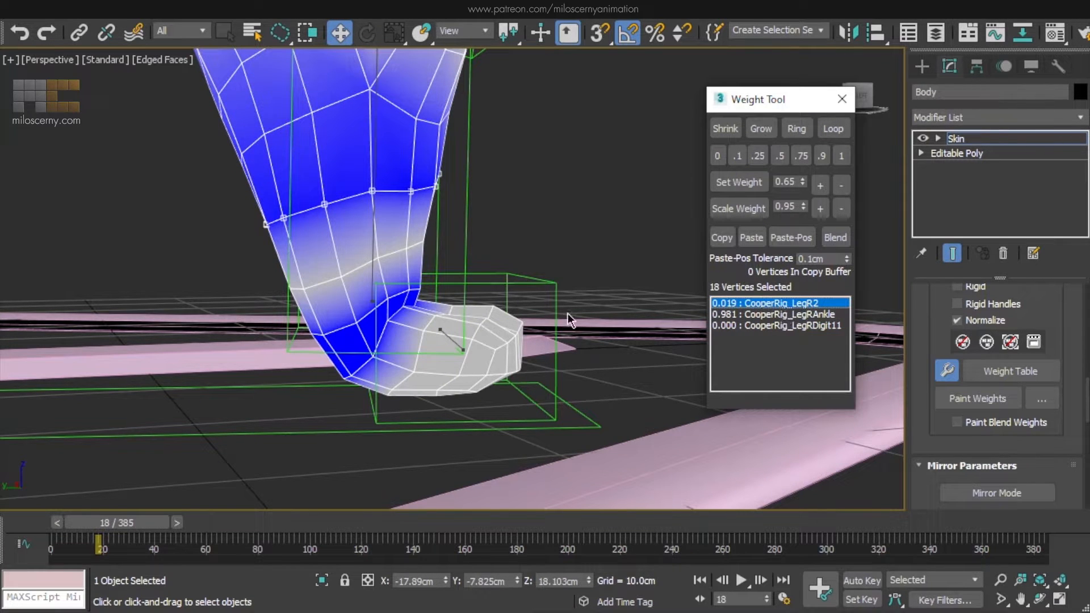
left_click(789, 314)
left_click(841, 157)
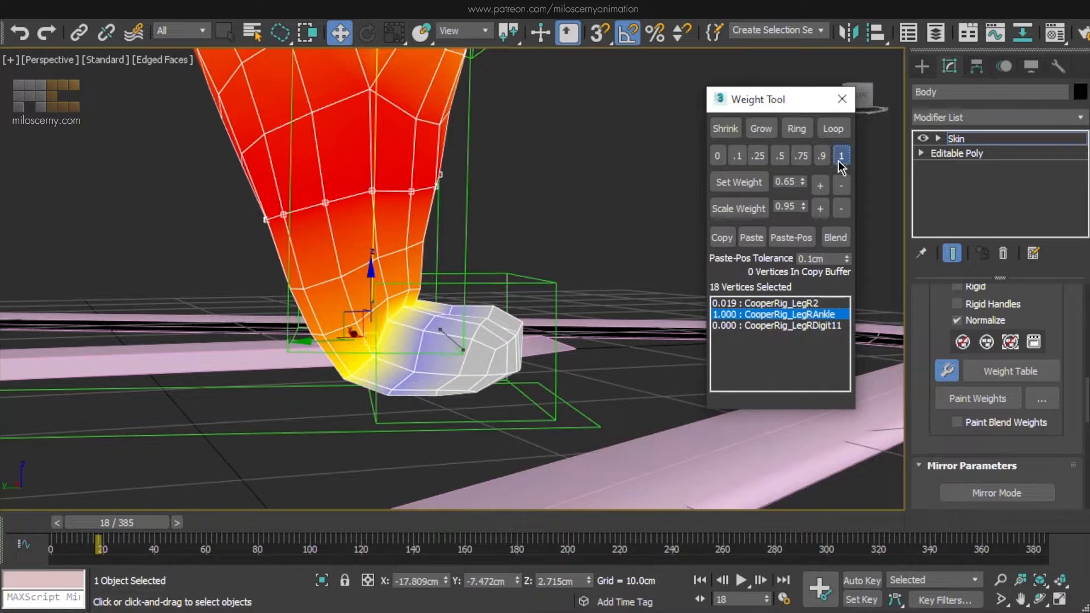
Select the vertices around the toe joint and front of the foot and set their CooperRig_LegR2 weight to 0
left_click(798, 303)
key("F3")
key("F3")
key("F3")
mouse_move(462, 258)
left_mouse_down()
mouse_move(286, 247)
mouse_move(466, 376)
mouse_move(471, 260)
left_mouse_up()
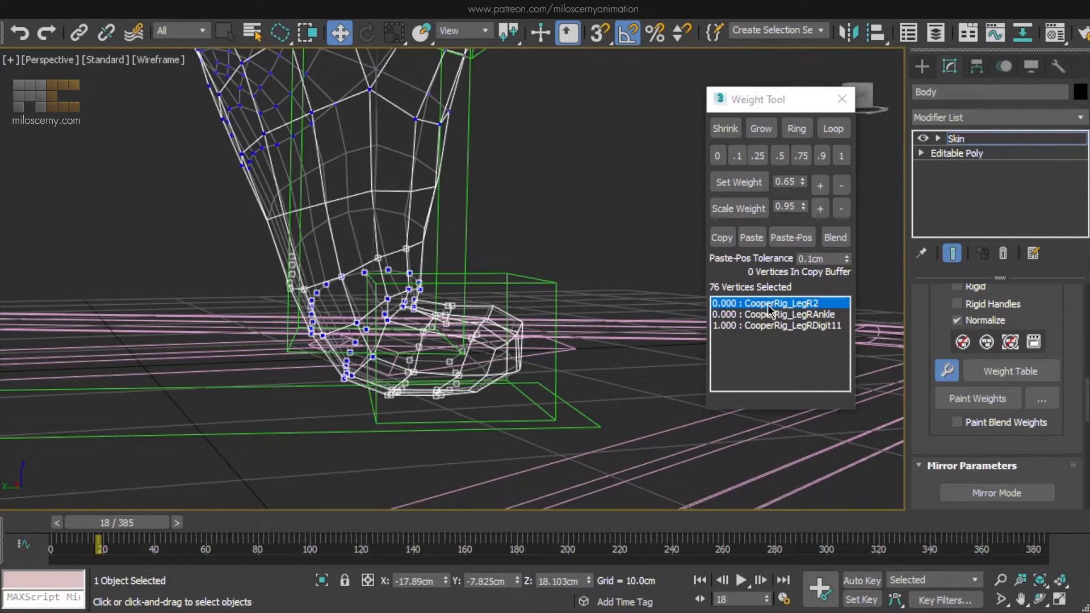
left_click(717, 157)
key("F3")
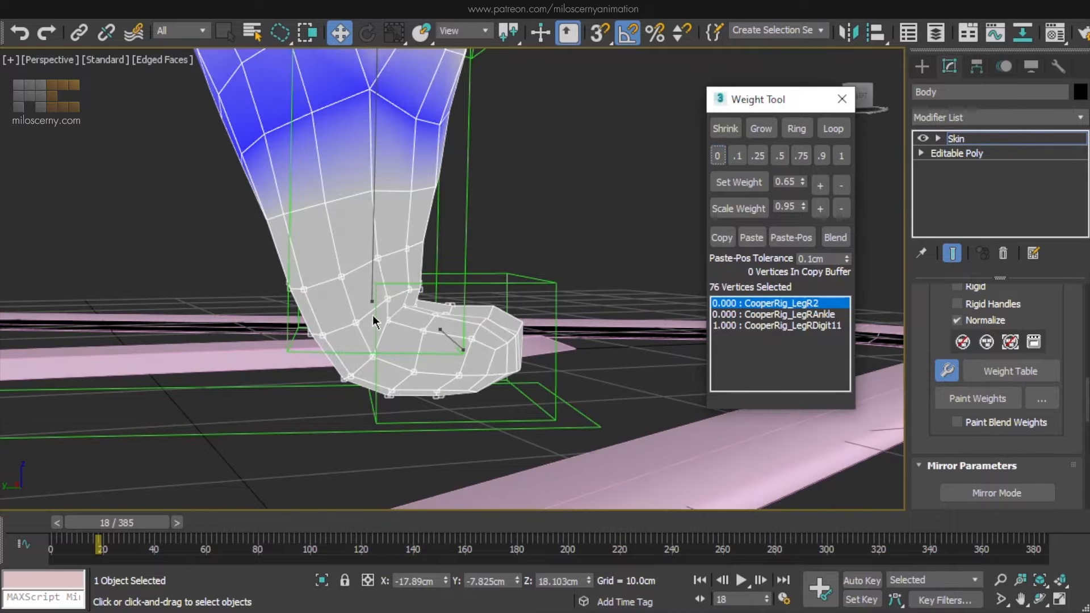
Display the ankle bone's weights, reselect the fully weighted loop and scrub around frame 18 to check the foot's deformation up to the heel
left_click(835, 315)
left_click(431, 187)
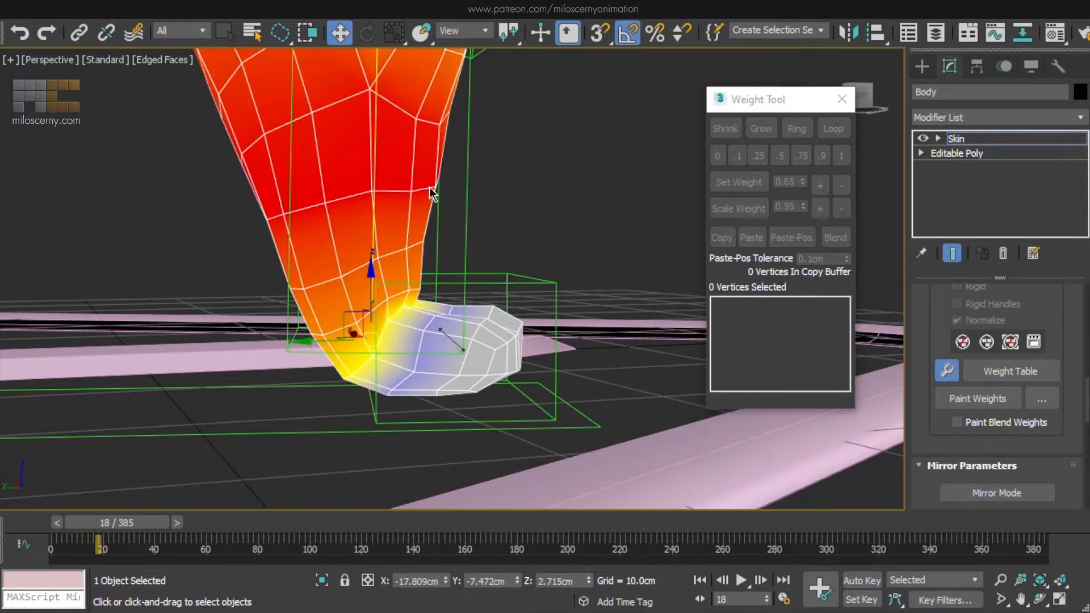
left_click(435, 186)
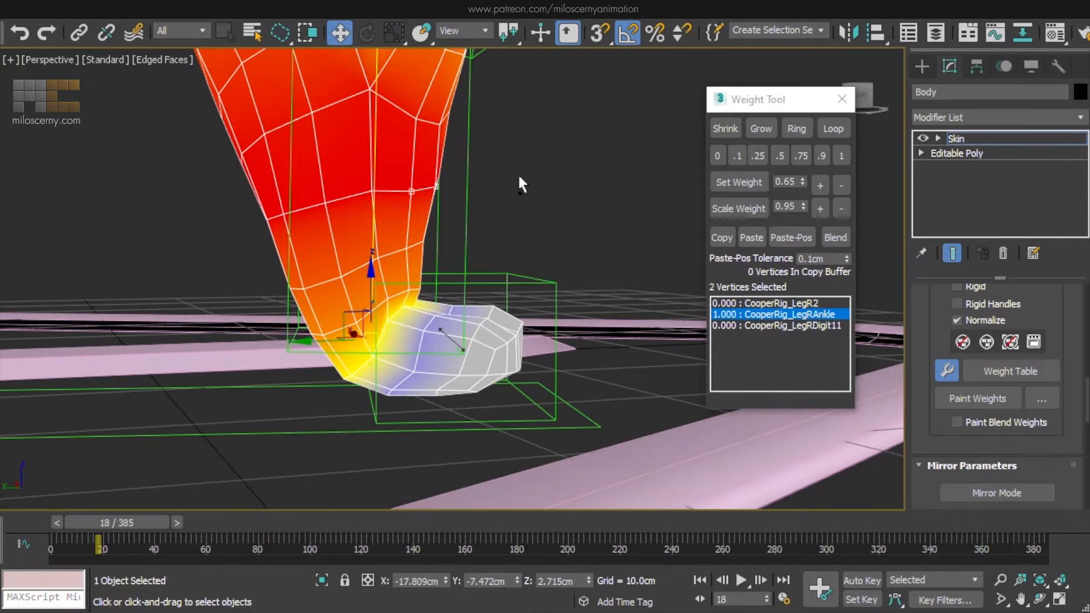
left_click(835, 128)
middle_click_drag(485, 195, 506, 241)
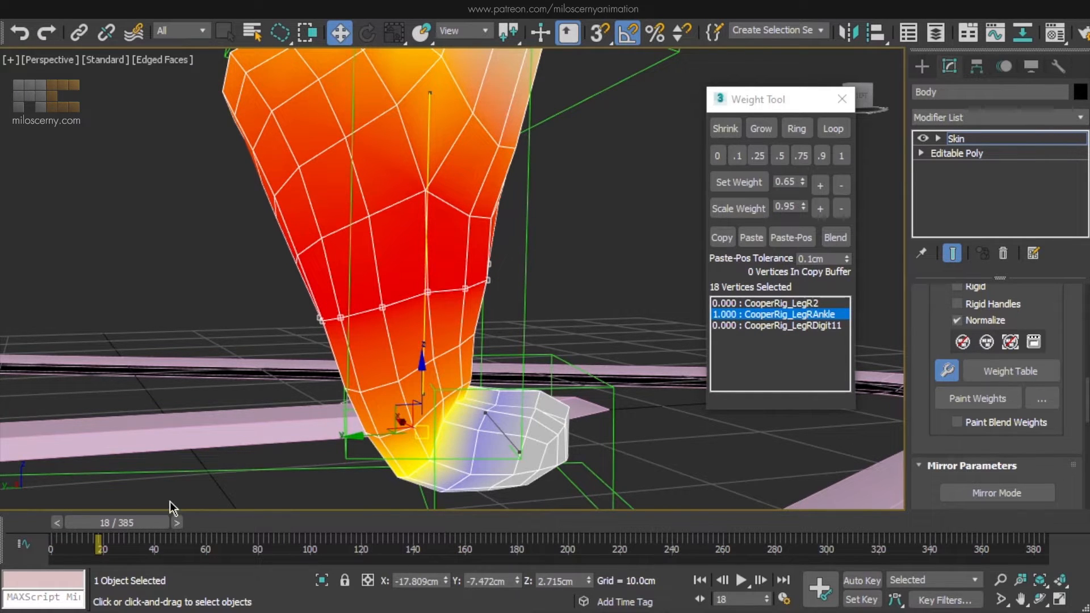
left_click_drag(154, 521, 138, 523)
middle_click_drag(267, 358, 499, 287)
scroll(499, 288, "down", 1)
left_click_drag(145, 522, 149, 526)
key("w")
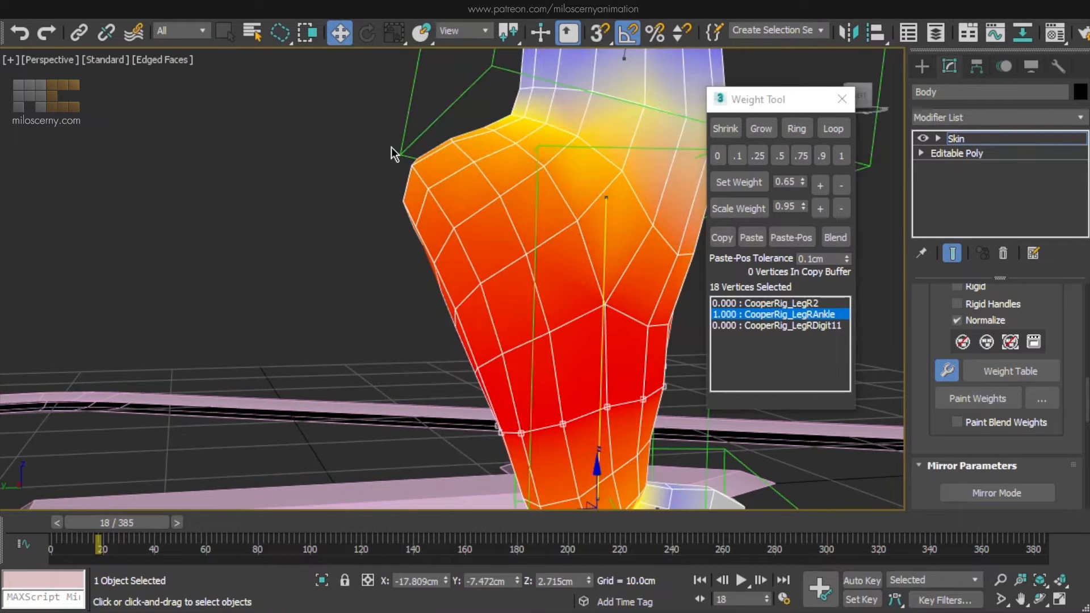
Select the foot vertices from above the fully weighted loop up to the heel and set their CooperRig_LegRAnkle weight to 1
key("F3")
mouse_move(669, 292)
left_mouse_down()
mouse_move(460, 114)
mouse_move(302, 289)
mouse_move(510, 346)
mouse_move(658, 321)
left_mouse_up()
key("F3")
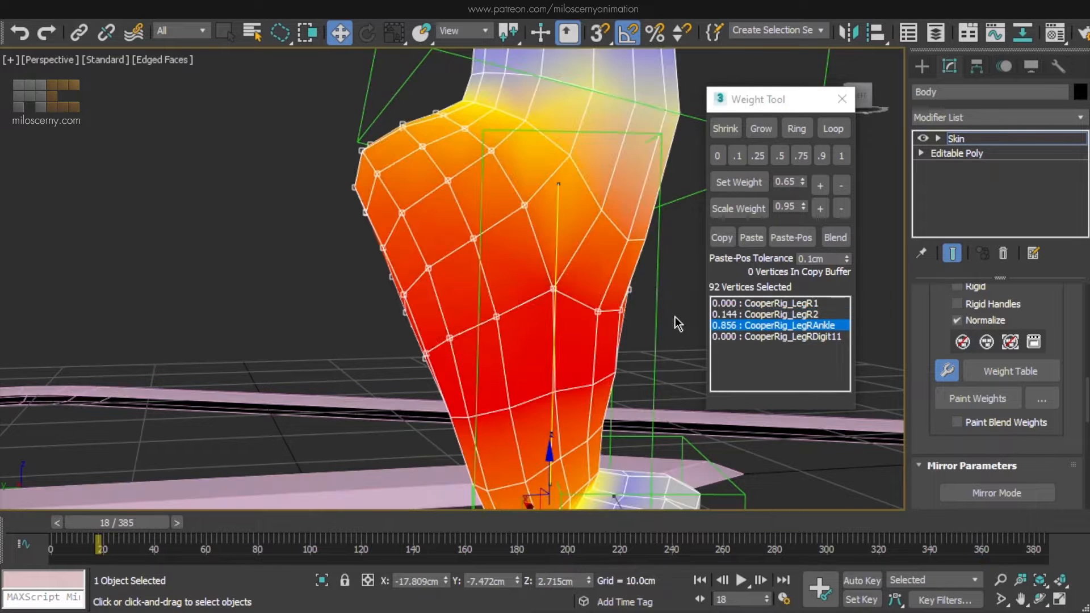
left_click(842, 156)
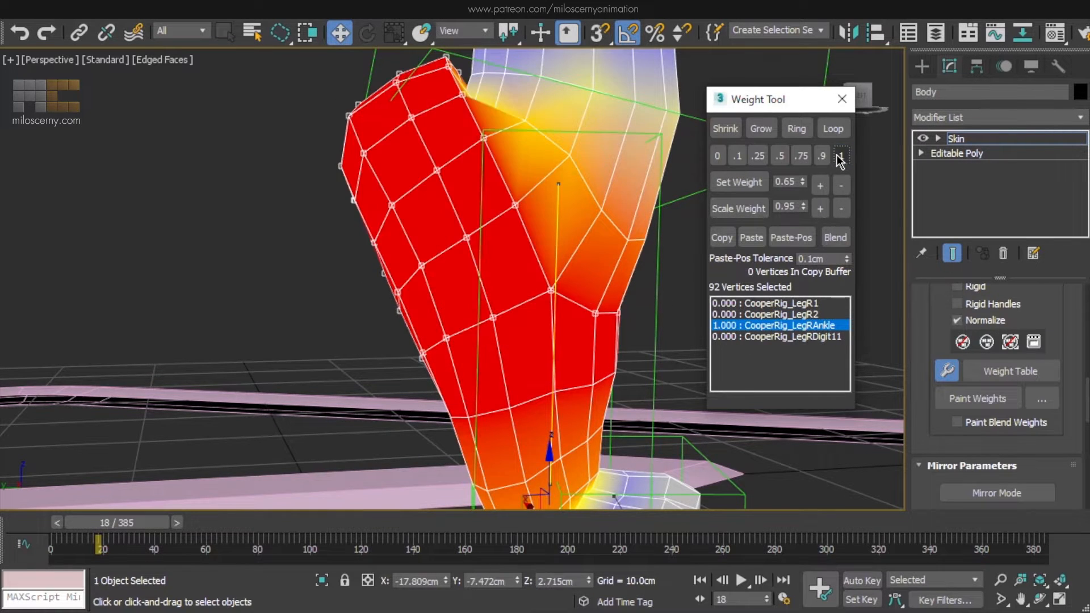
scroll(505, 229, "down", 3)
mouse_move(505, 230)
middle_mouse_down()
mouse_move(457, 278)
mouse_move(492, 229)
middle_mouse_up()
left_click_drag(158, 520, 157, 520)
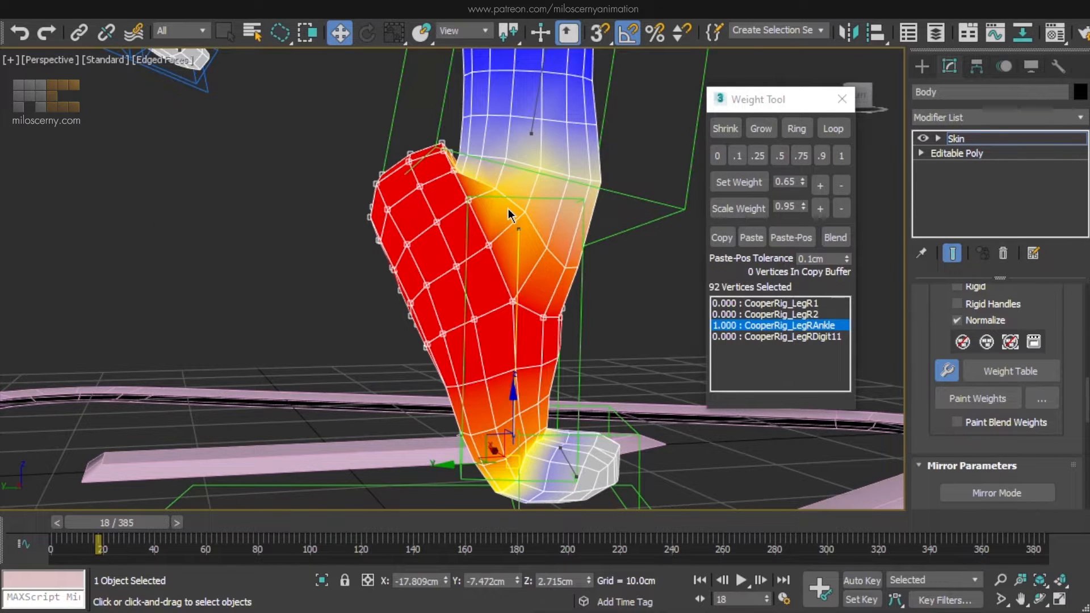
Select the complete vertex loop just below the ankle joint, bordering the fully weighted heel area, and blend its weights
middle_click_drag(507, 206, 480, 260)
scroll(478, 260, "up", 2)
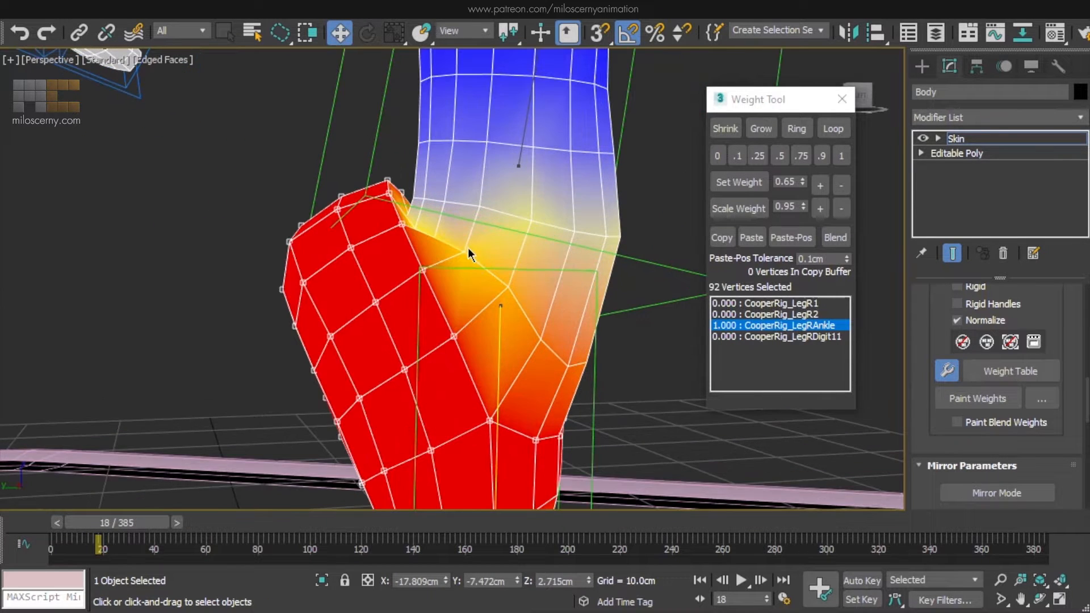
left_click(465, 251)
left_click(509, 287, "ctrl")
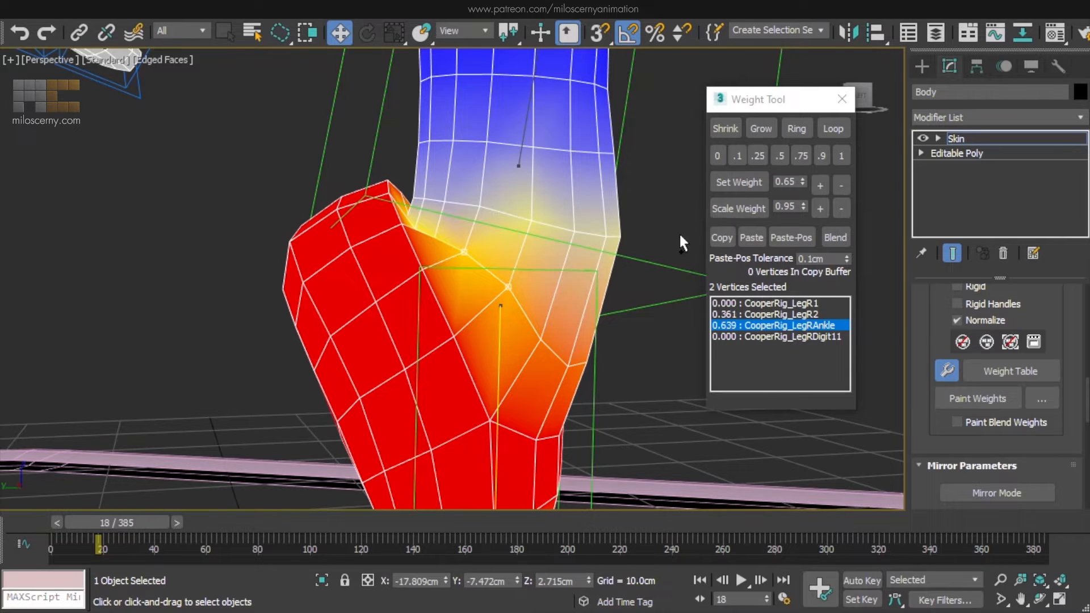
left_click(836, 130)
key("F3")
left_click(837, 239)
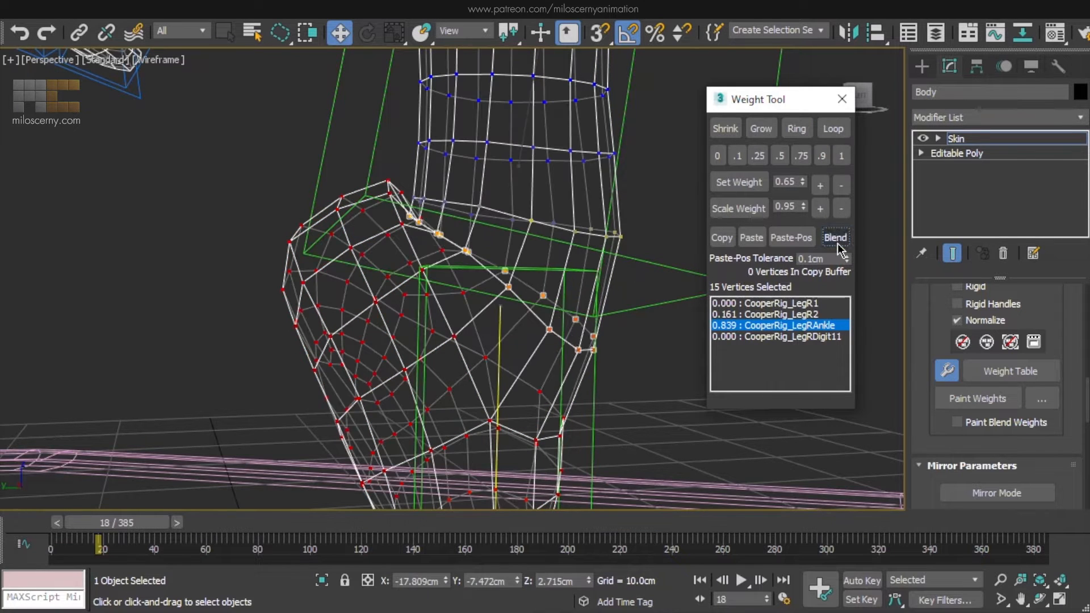
key("F3")
mouse_move(475, 233)
middle_mouse_down("alt")
mouse_move(500, 265)
mouse_move(579, 300)
middle_mouse_up("alt")
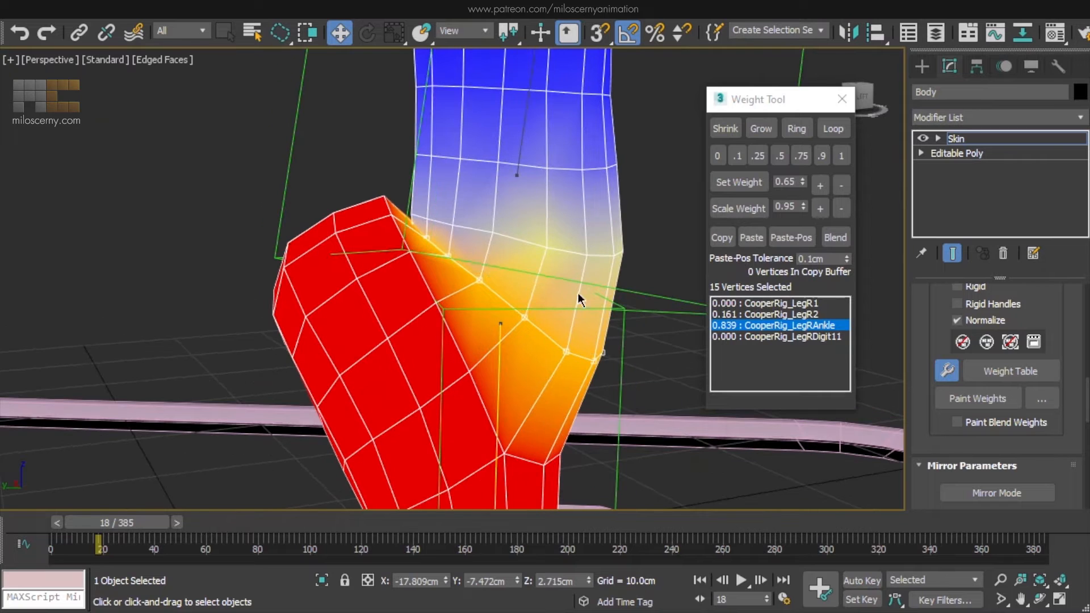
Scale up the CooperRig_LegRAnkle weight of the loop below the ankle joint to 0.898
left_click(820, 209)
left_click(820, 208)
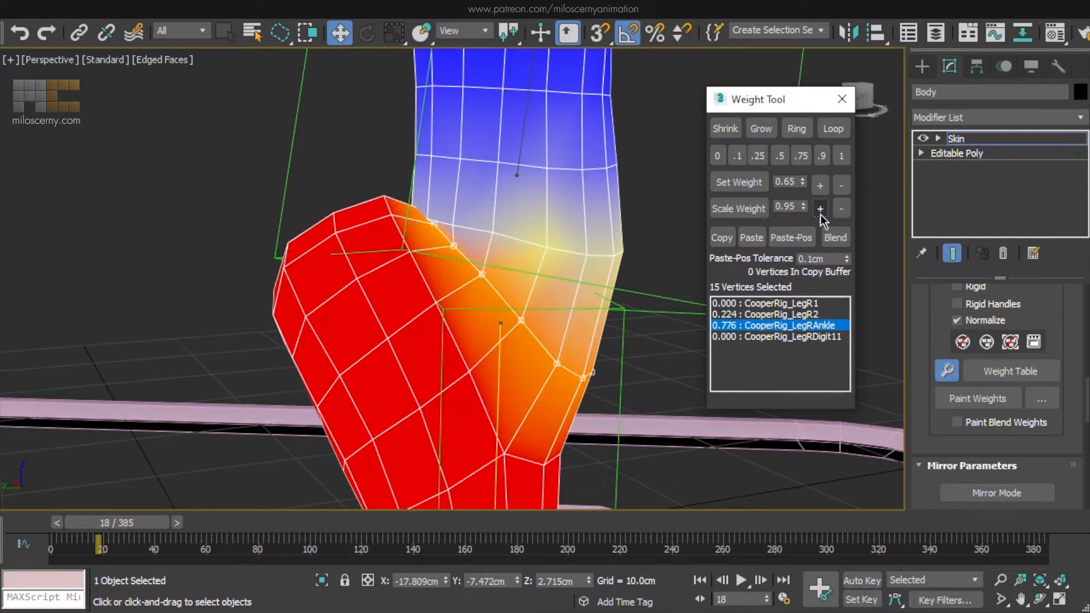
left_click(820, 209)
left_click(820, 208)
left_click(820, 209)
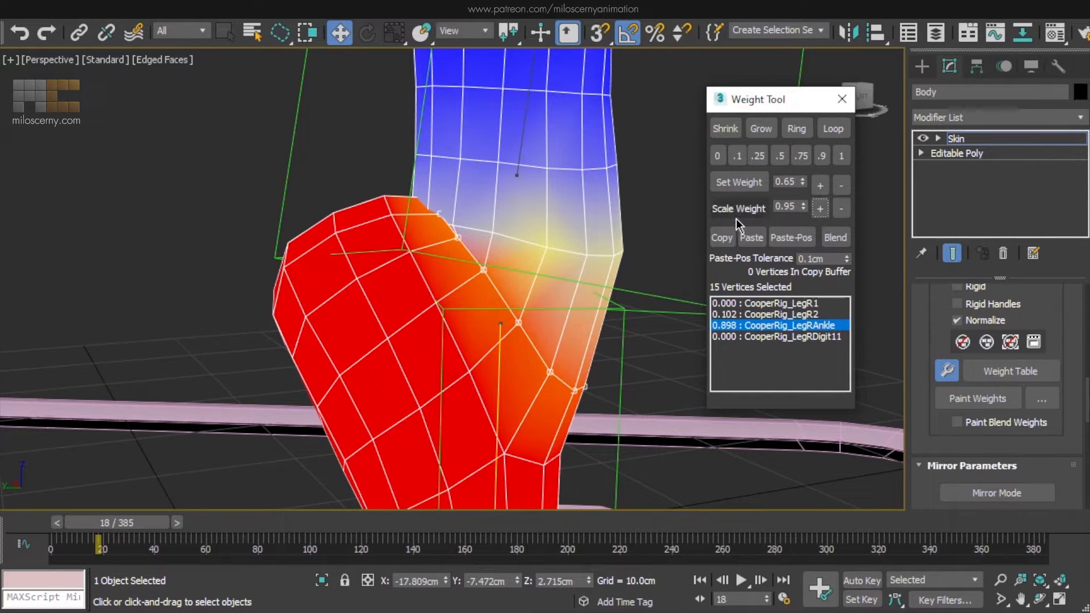
Select the next complete vertex loop up, at the ankle crease, and blend its weights three times
left_click(546, 248)
left_click(833, 128)
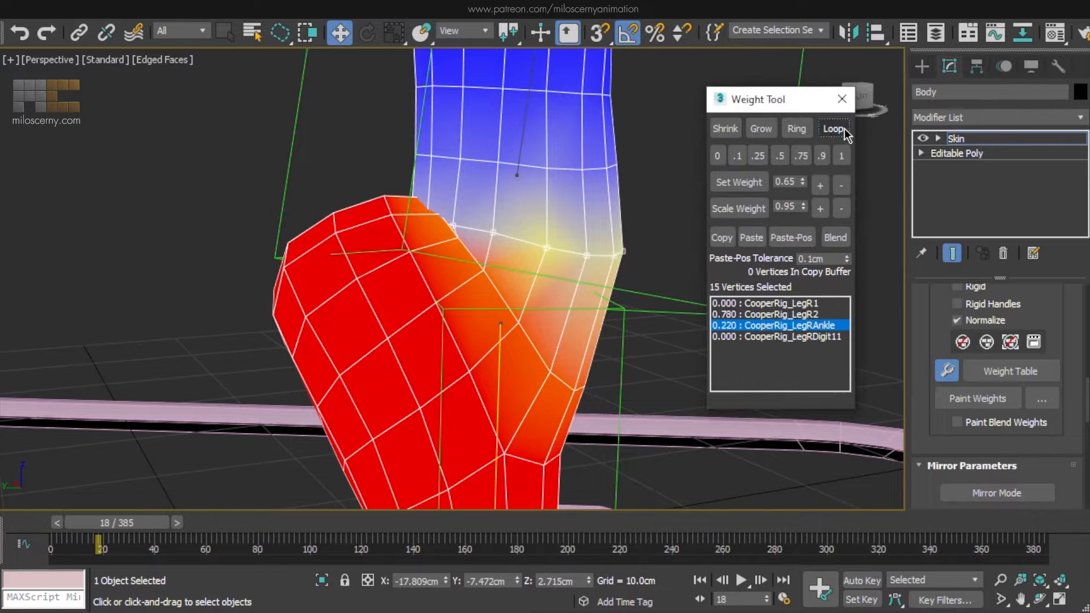
left_click(836, 238)
left_click(836, 237)
left_click(836, 237)
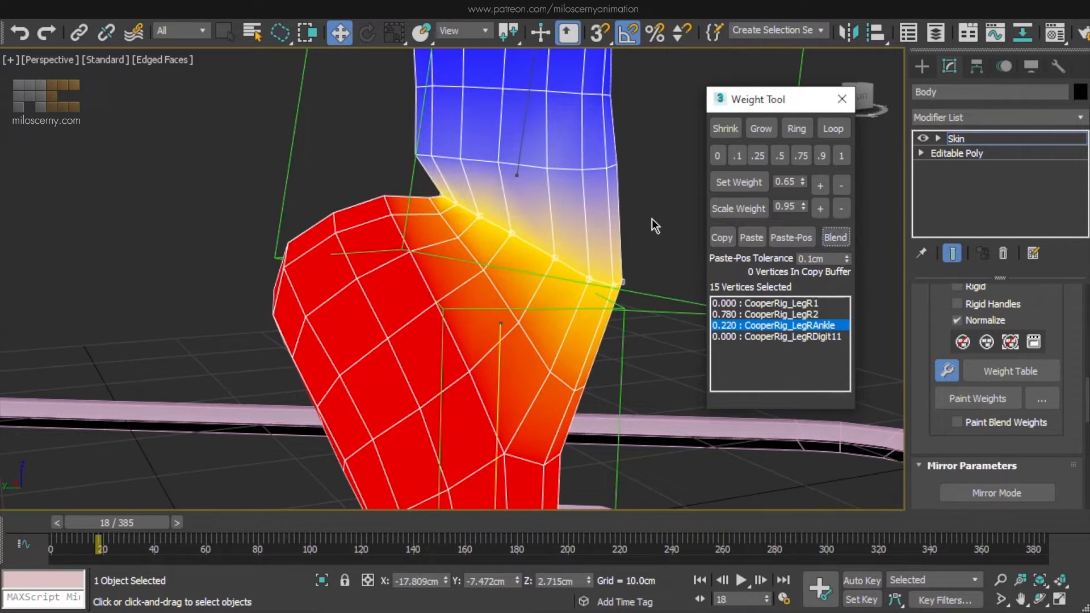
Scale up the ankle crease loop's CooperRig_LegR2 weight to 0.675
left_click(792, 315)
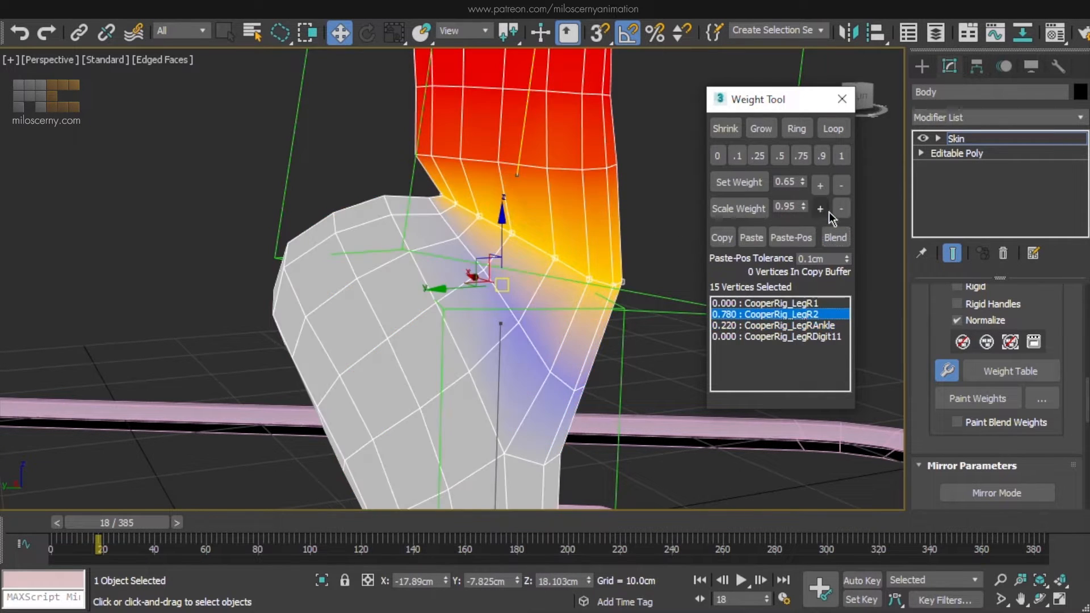
left_click(820, 208)
left_click(826, 208)
left_click(827, 208)
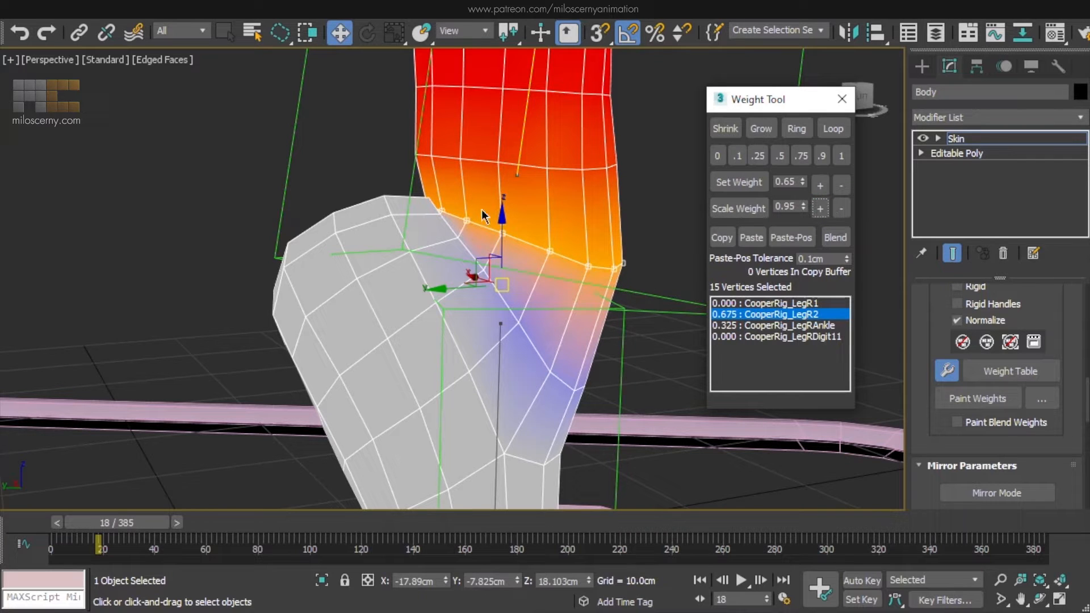
Select the five vertices along the crease behind the ankle, just above the heel, and blend their weights as the selection grows
left_click(441, 209)
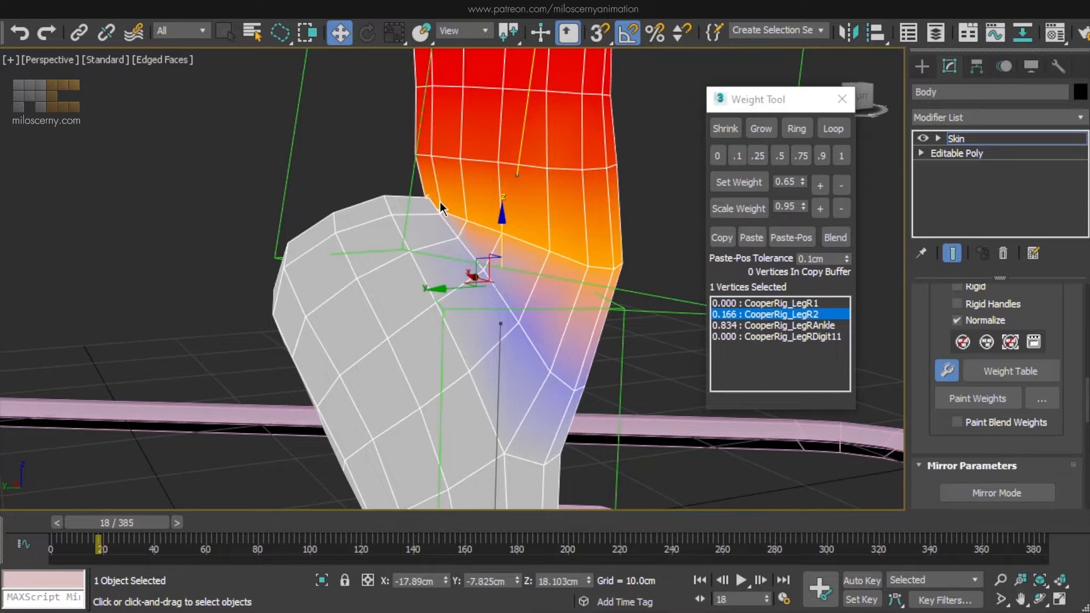
middle_click_drag(440, 202, 466, 307, "alt")
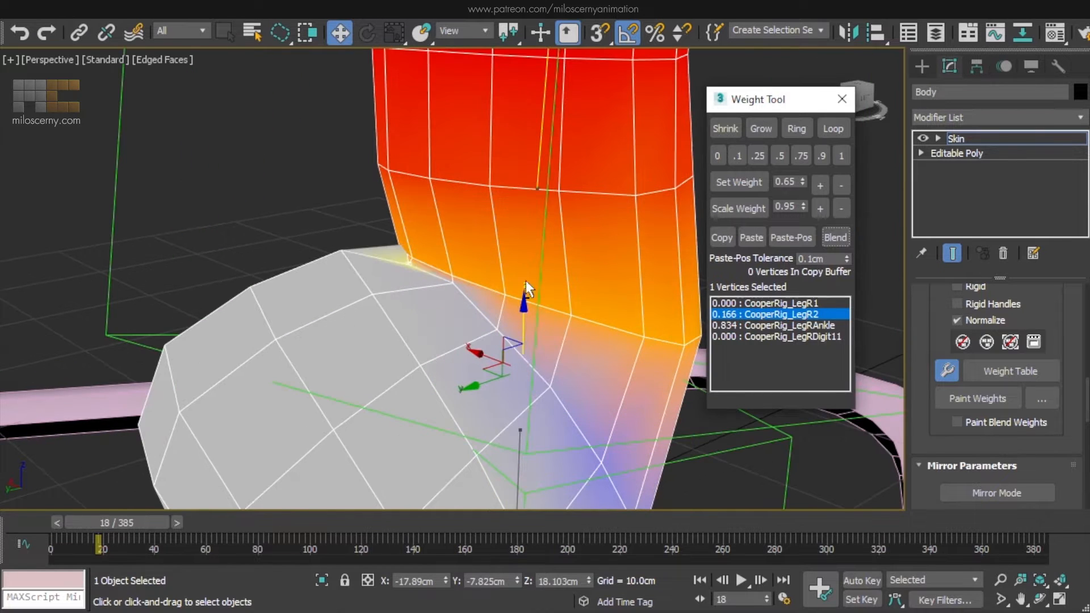
middle_click_drag(526, 281, 417, 264, "alt")
left_click(422, 264, "ctrl")
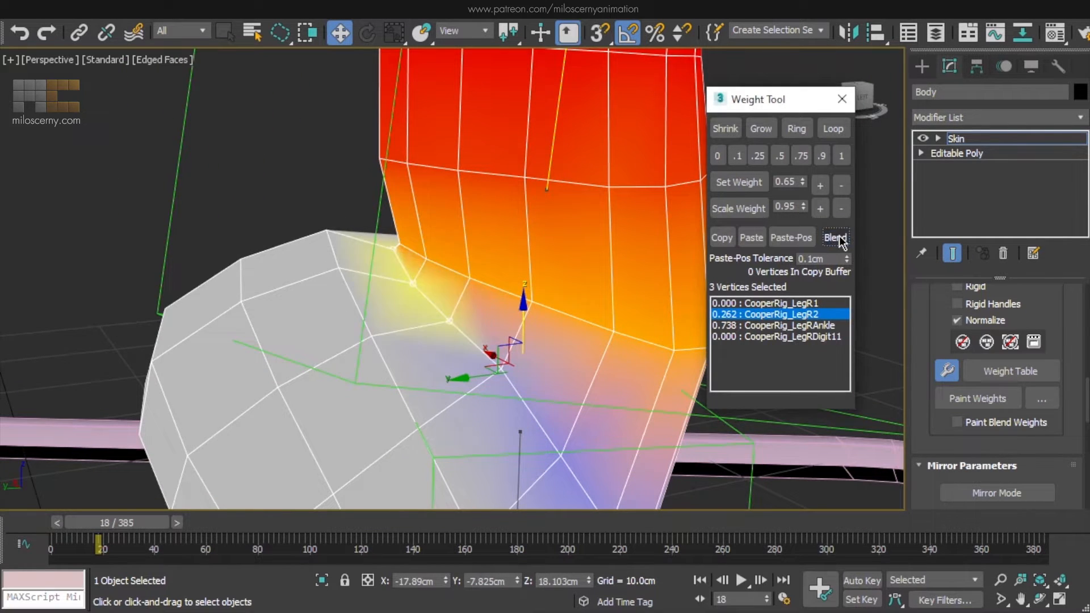
middle_click_drag(453, 308, 428, 246, "alt")
key("F3")
left_click(453, 306, "ctrl")
left_click(520, 321, "ctrl")
key("F3")
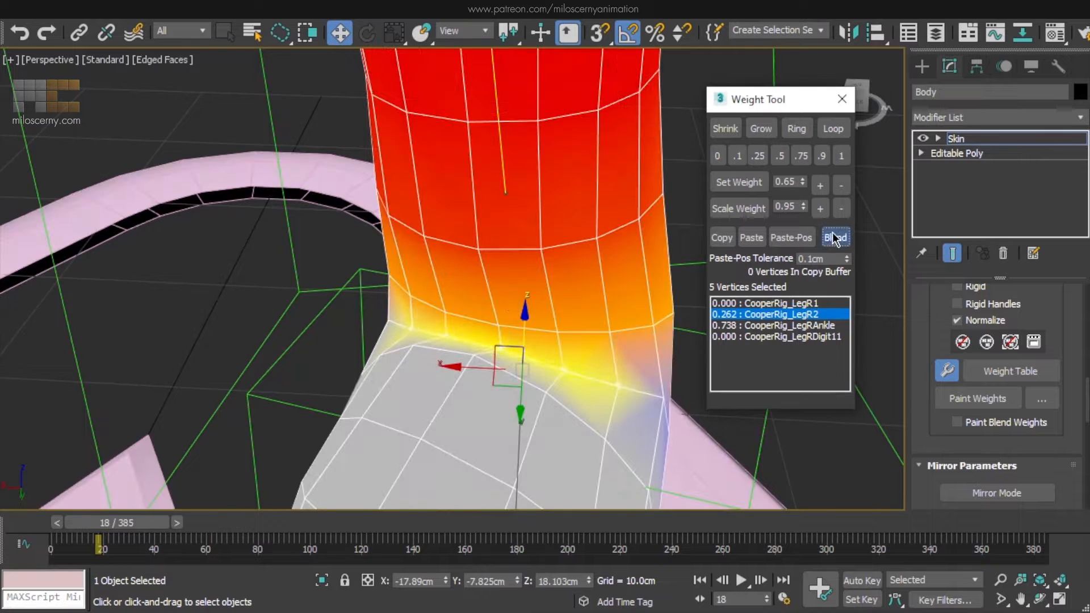
middle_click_drag(520, 320, 393, 249, "alt")
scroll(384, 239, "down", 3)
scroll(384, 248, "up", 3)
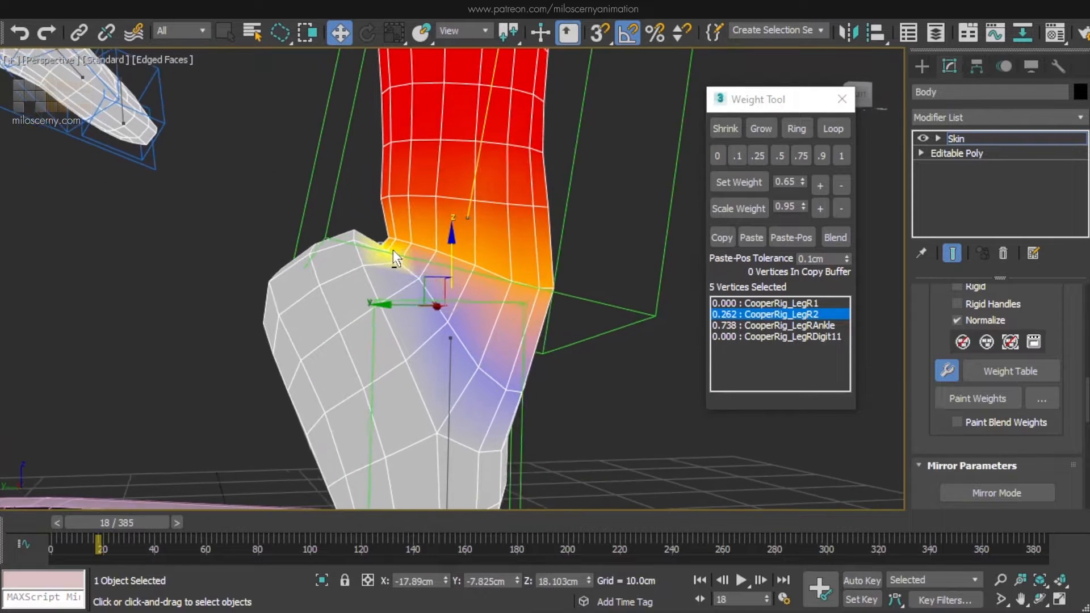
Select the single vertex on top of the heel behind that crease, blend its weight, and return the timeline to frame 0
left_click(360, 238)
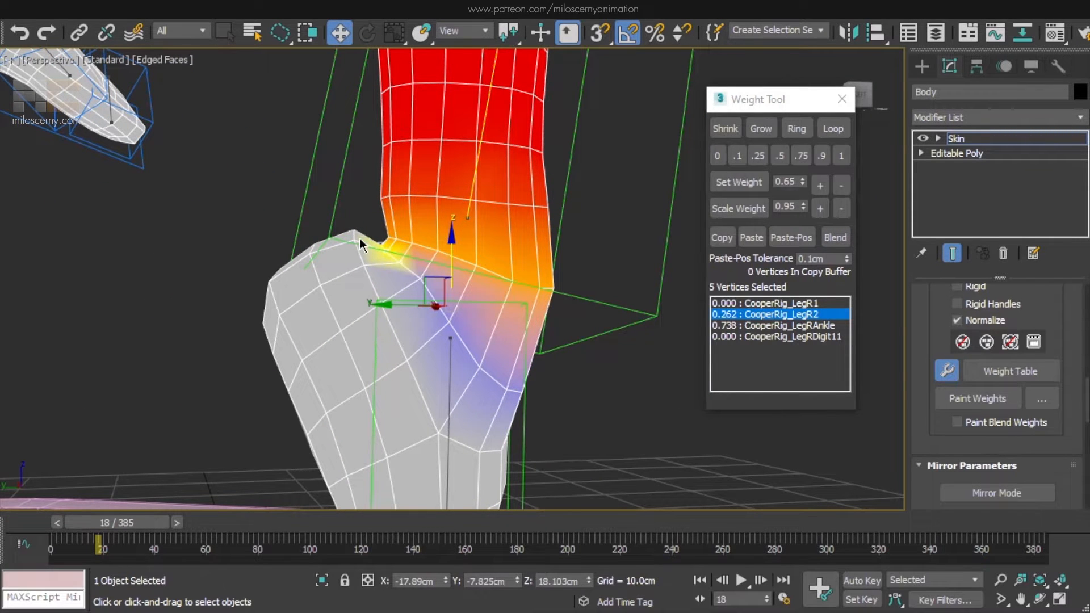
left_click(835, 238)
left_click_drag(115, 522, 71, 522)
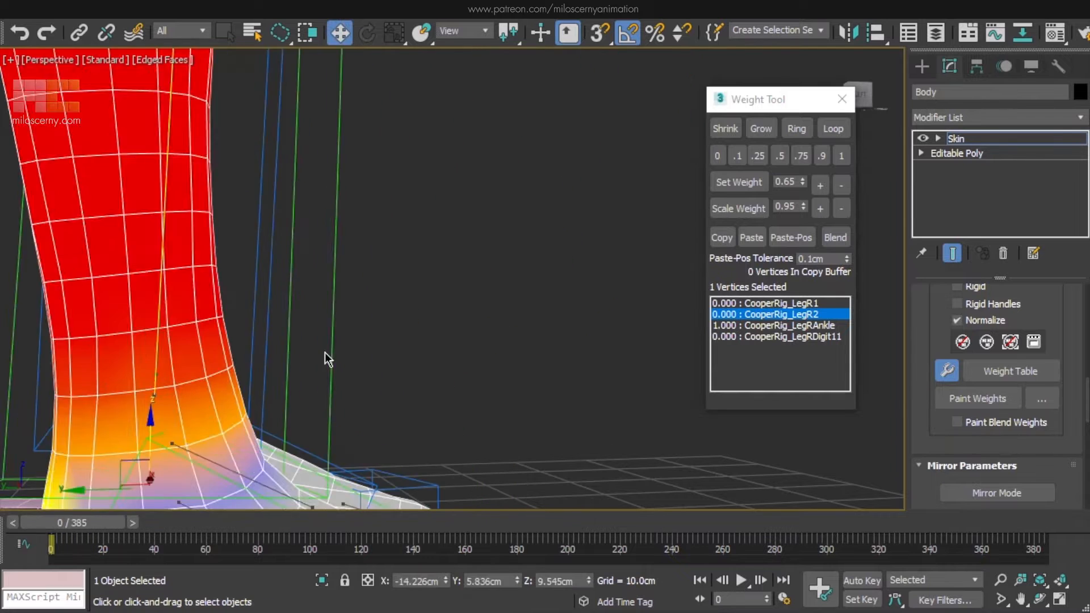
Leave envelope editing on the body's Skin modifier and select the right lower-leg bone, CooperRig_LegR2, in the left view
key("l")
scroll(405, 242, "up", 5)
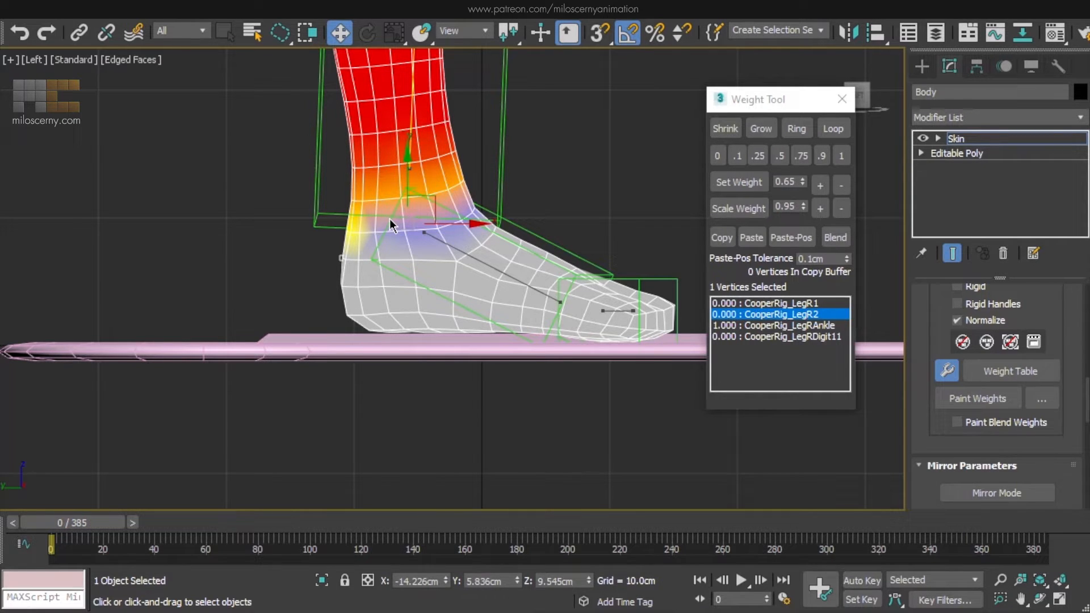
left_click(958, 139)
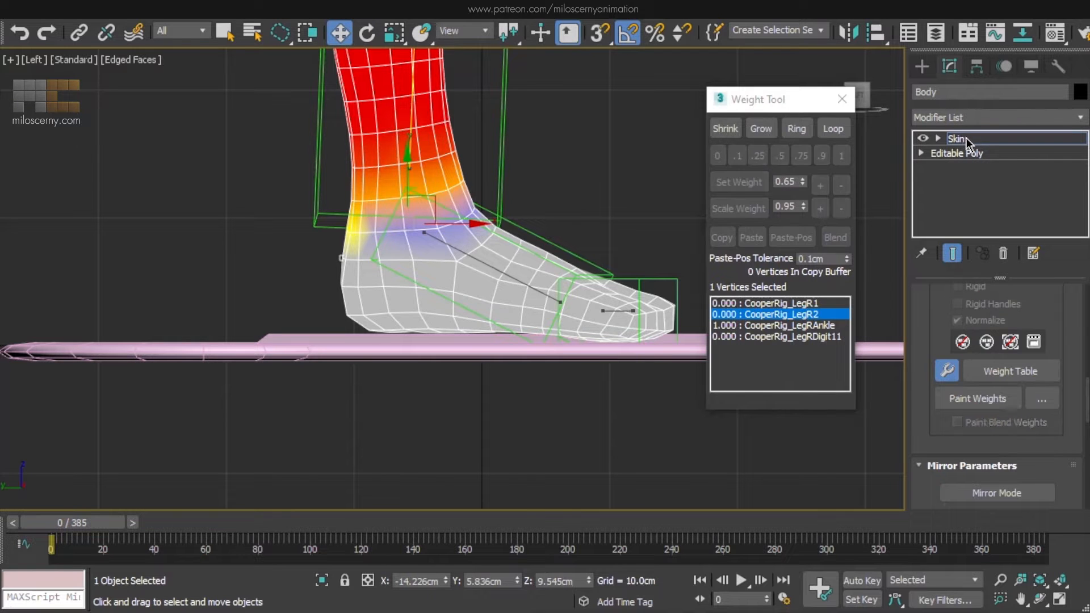
left_click(966, 142)
left_click_drag(937, 288, 926, 462)
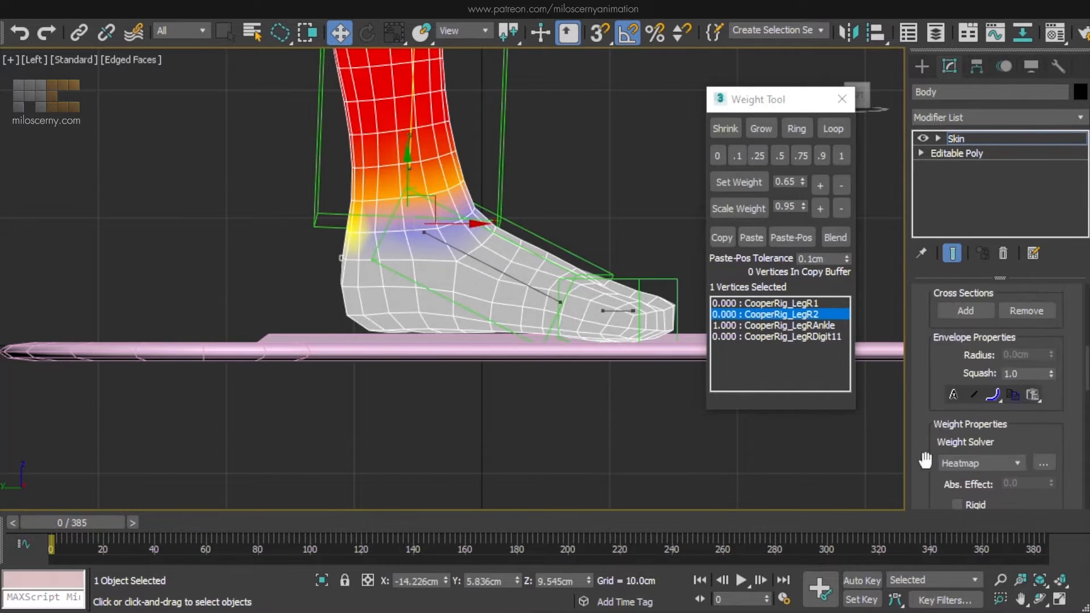
left_click_drag(935, 327, 938, 471)
scroll(941, 369, "up", 5)
left_click(993, 317)
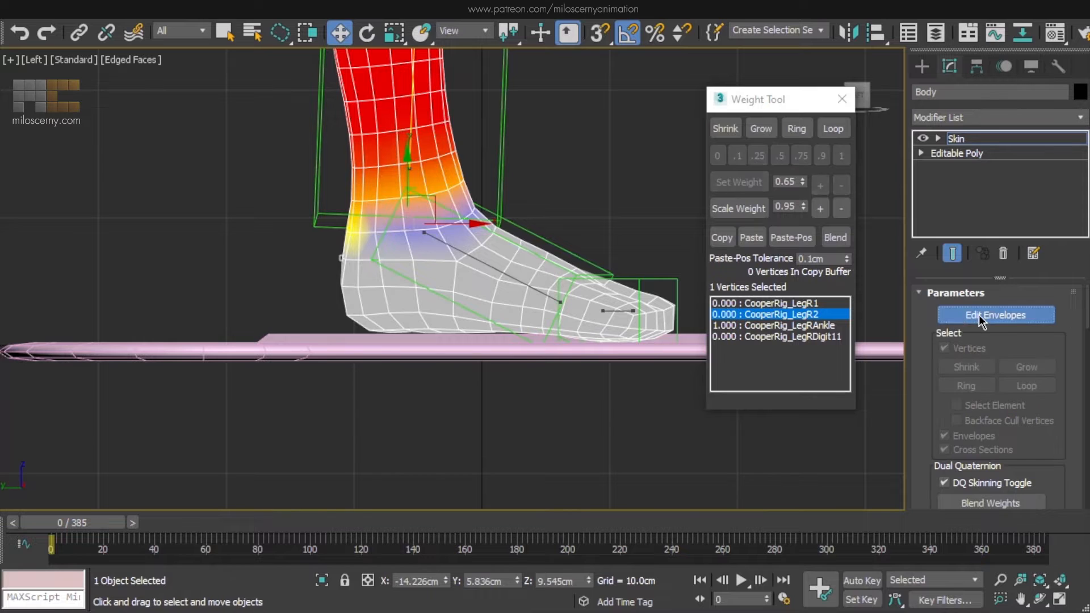
left_click(994, 316)
left_click(565, 256)
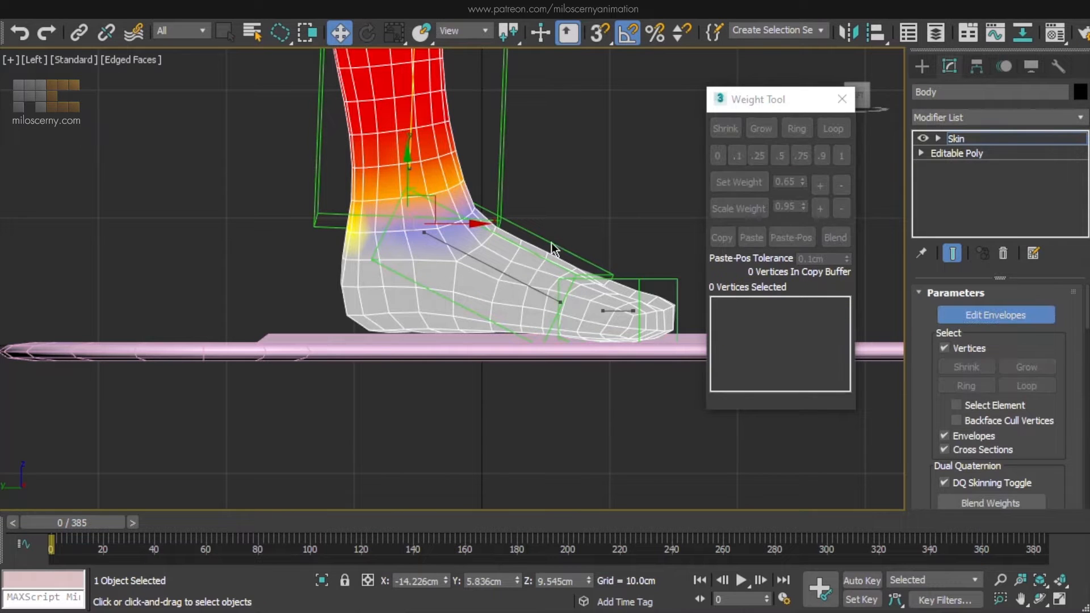
left_click(998, 142)
left_click(500, 180)
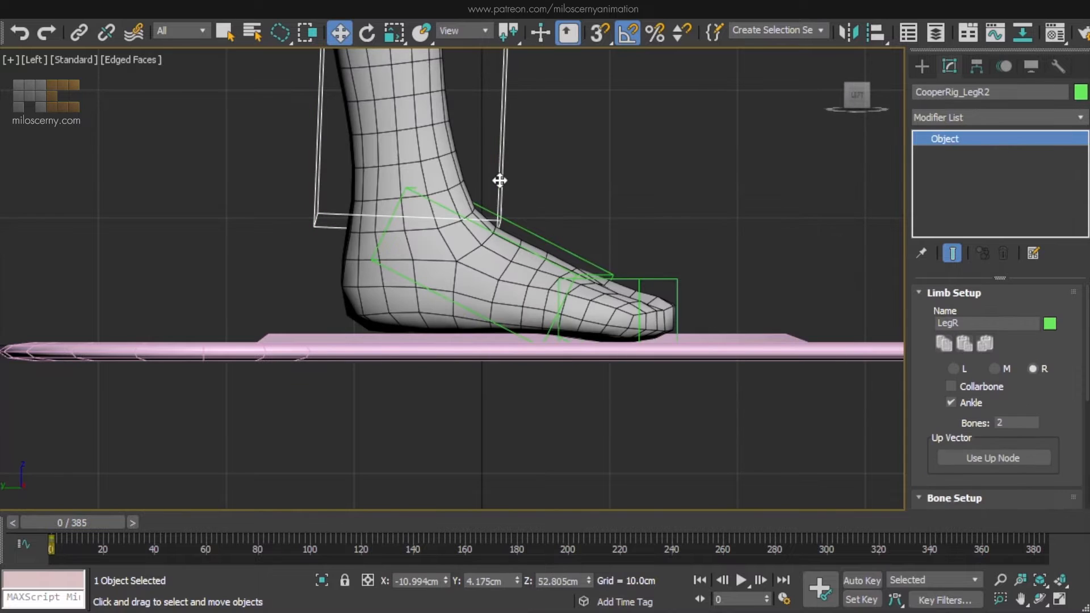
Disable the body's Skin modifier and toggle its Always Deform option off and back on
left_click(450, 172)
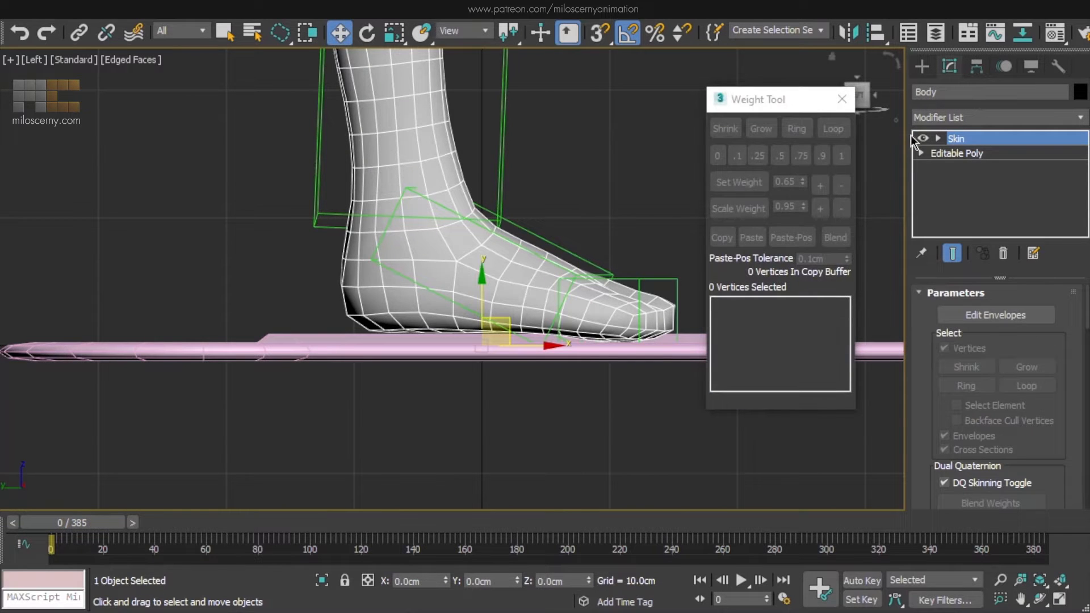
left_click(922, 139)
scroll(927, 409, "down", 10)
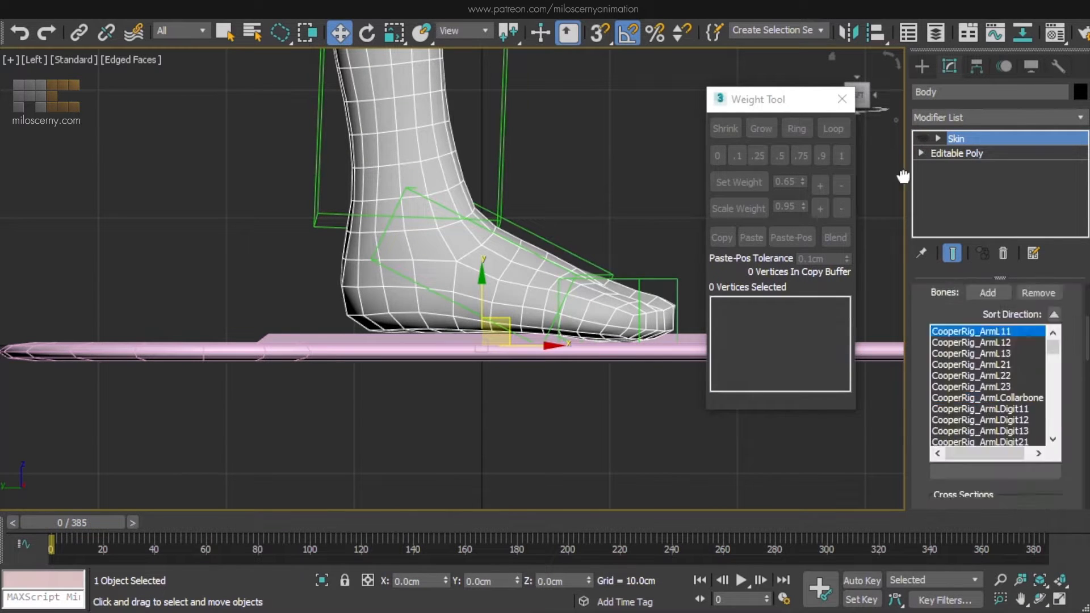
scroll(925, 355, "down", 6)
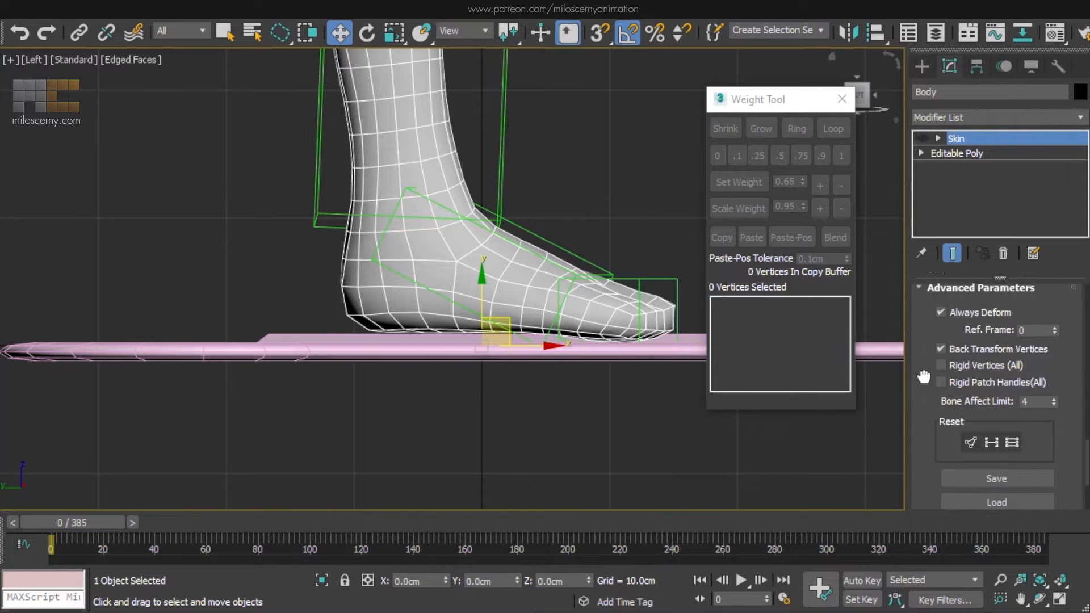
scroll(943, 358, "up", 1)
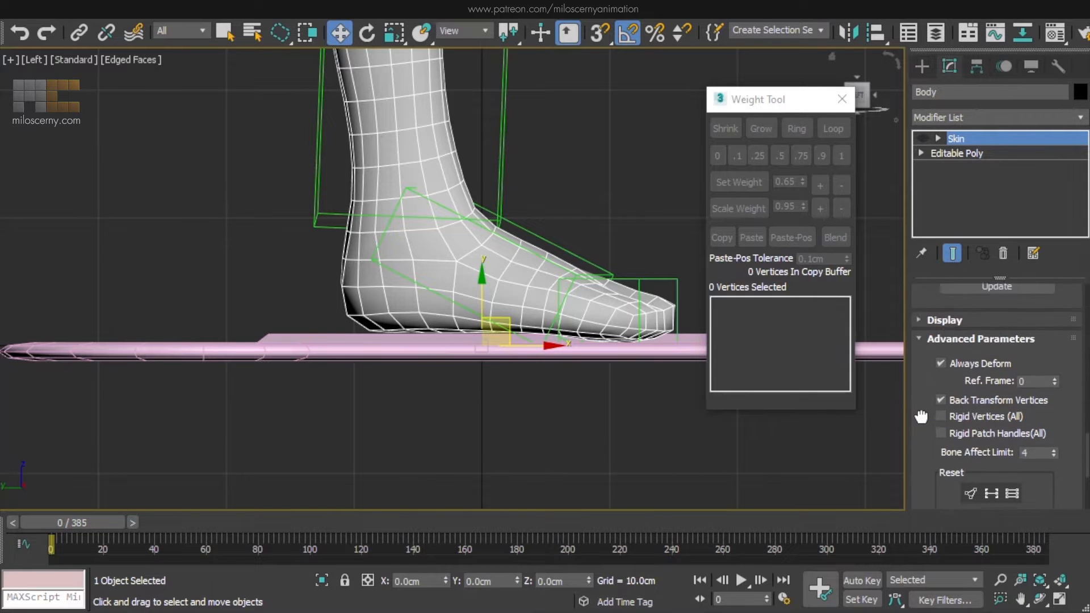
left_click(953, 363)
left_click(953, 363)
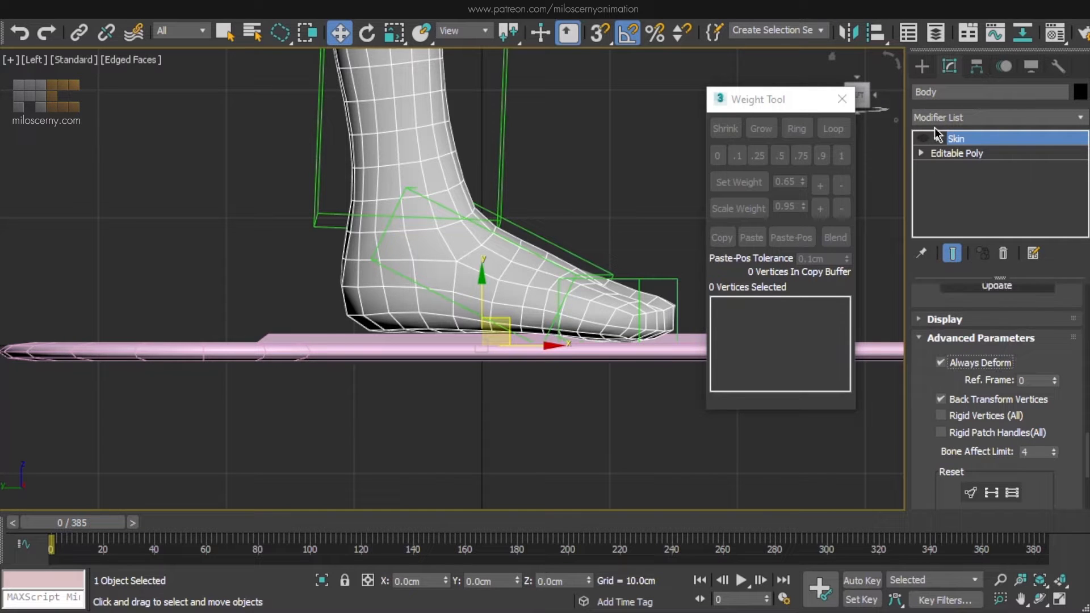
Select the right lower-leg bone and switch the CAT rig from animation mode to setup mode
left_click(498, 116)
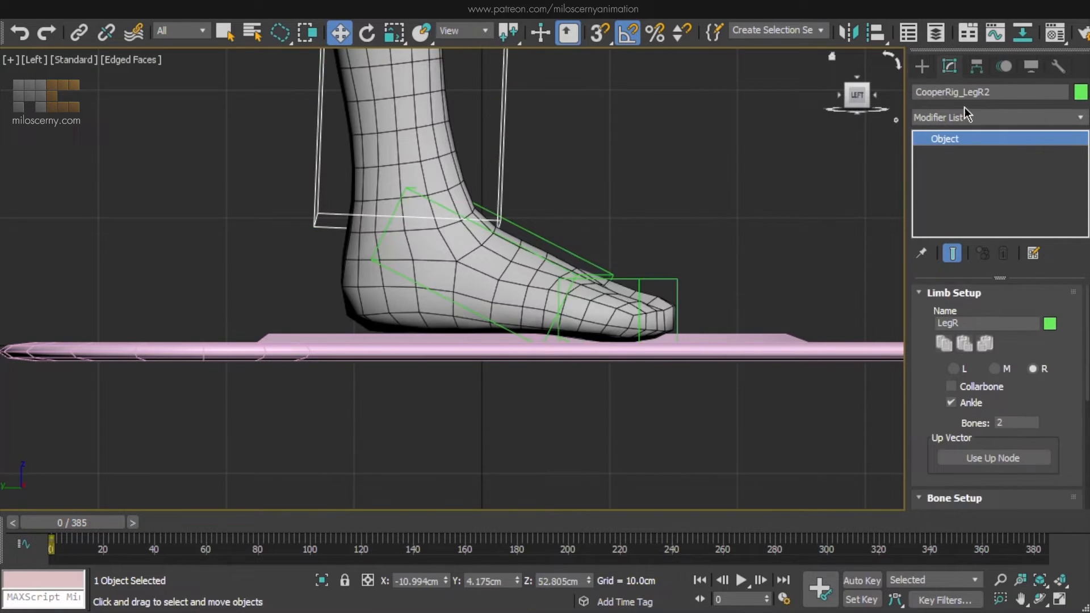
left_click(1006, 64)
scroll(928, 378, "down", 4)
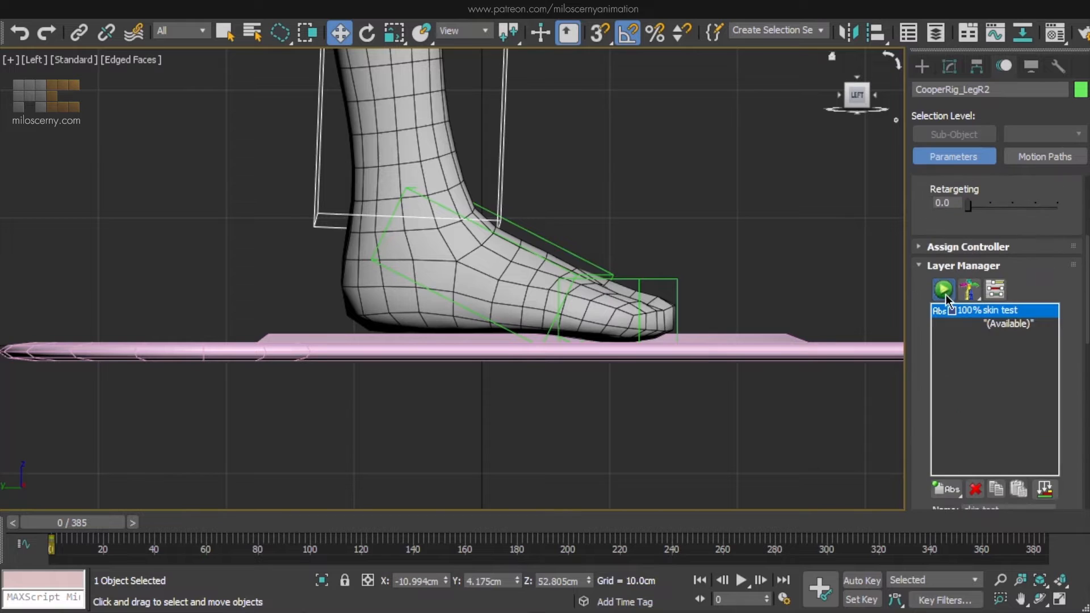
left_click(944, 290)
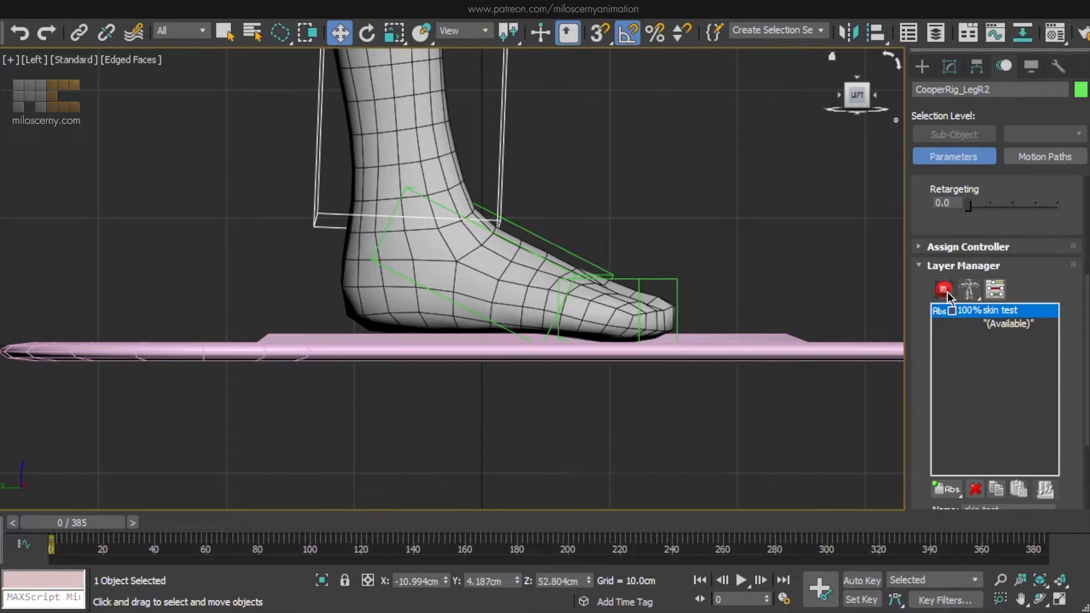
Create a Point helper with a 20 cm cross in front of the right lower leg
left_click(385, 215)
middle_click_drag(539, 135, 604, 282)
scroll(604, 282, "down", 3)
left_click(922, 66)
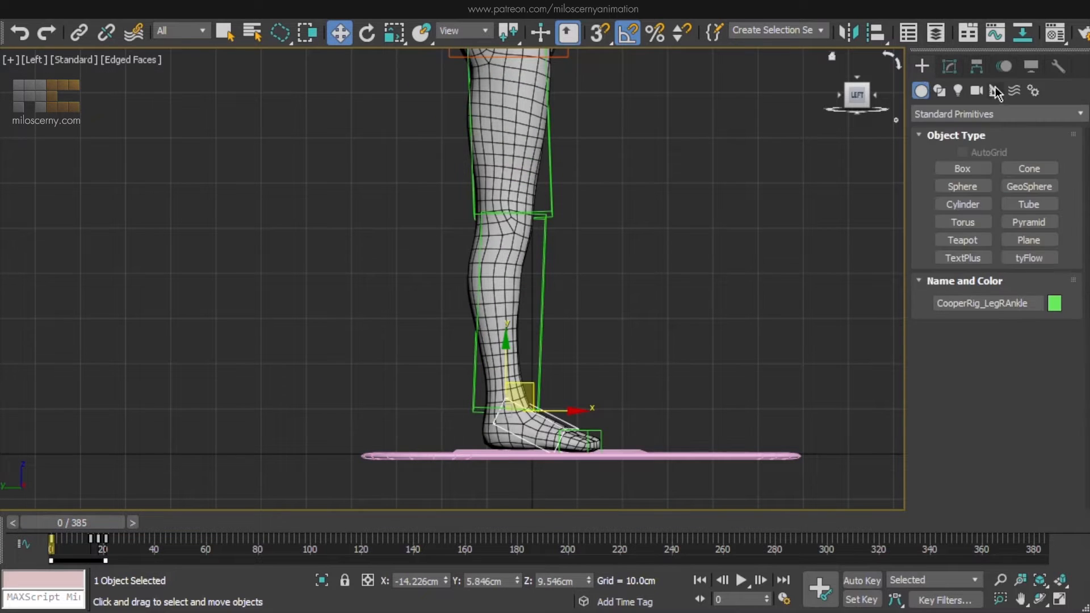
left_click(996, 91)
left_click(983, 224)
left_click(622, 306)
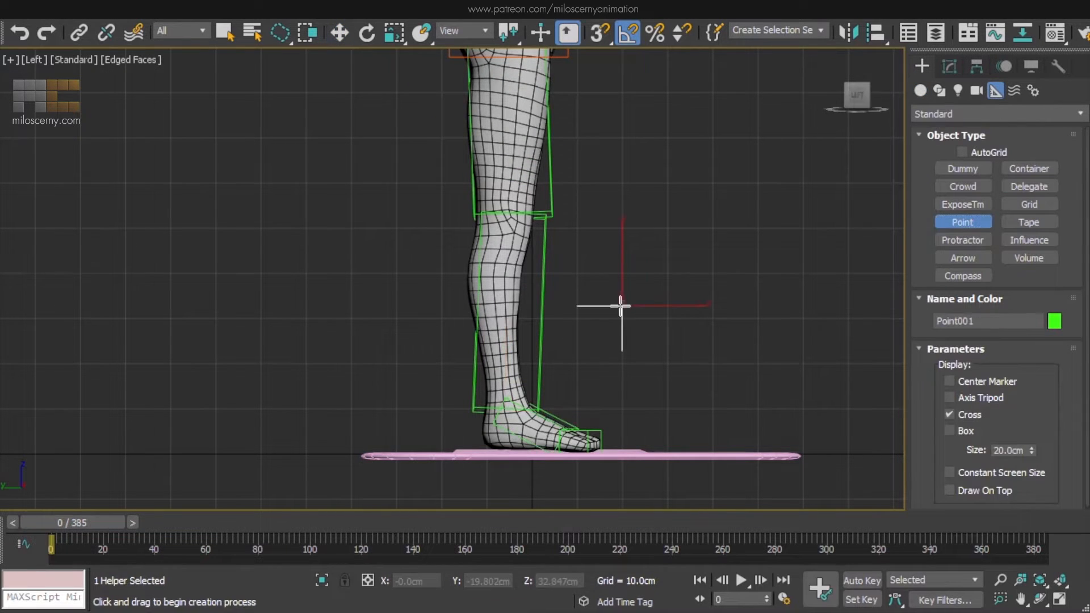
Align the Point helper to the CooperRig_LegR2 bone, pivot to pivot in position and matching X and Y orientation
key("alt+a")
left_click(544, 243)
left_click(493, 358)
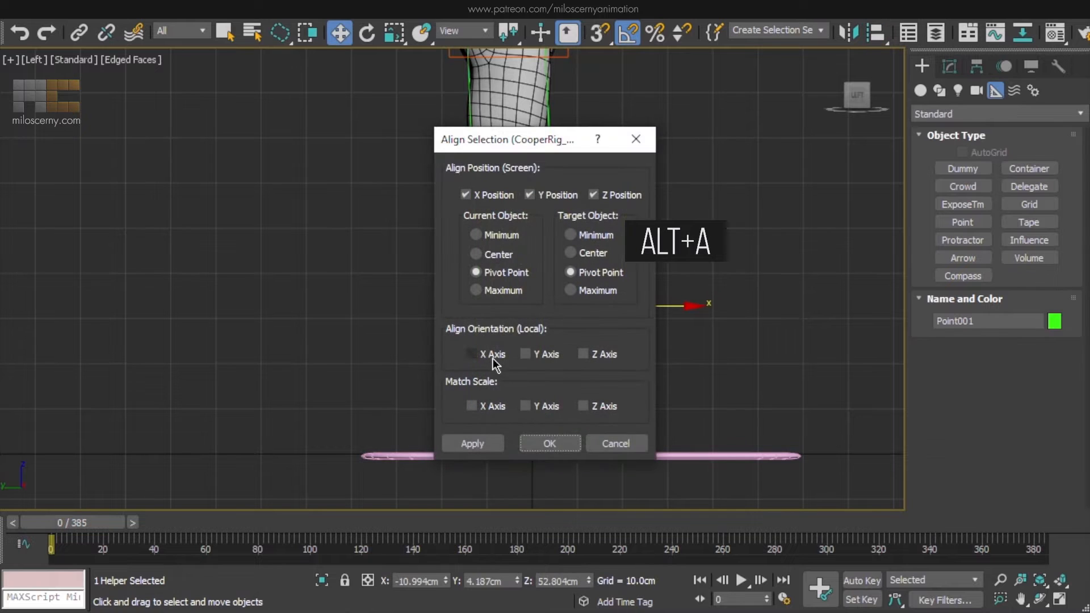
left_click(548, 356)
left_click(550, 444)
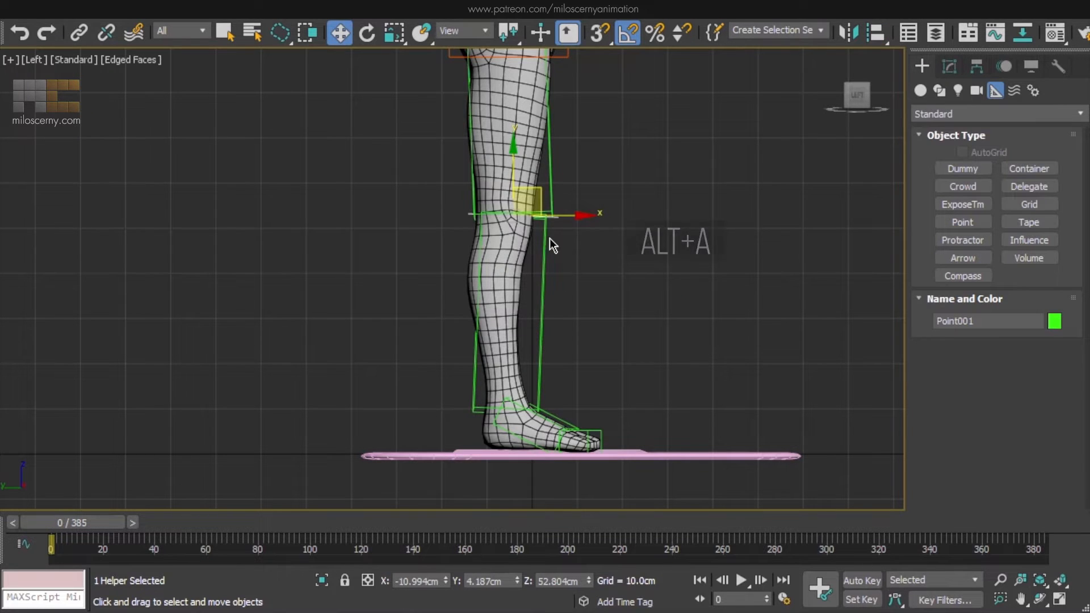
Select the right ankle bone, CooperRig_LegRAnkle, and try adjusting its length
middle_click_drag(528, 255, 514, 252)
scroll(513, 253, "up", 4)
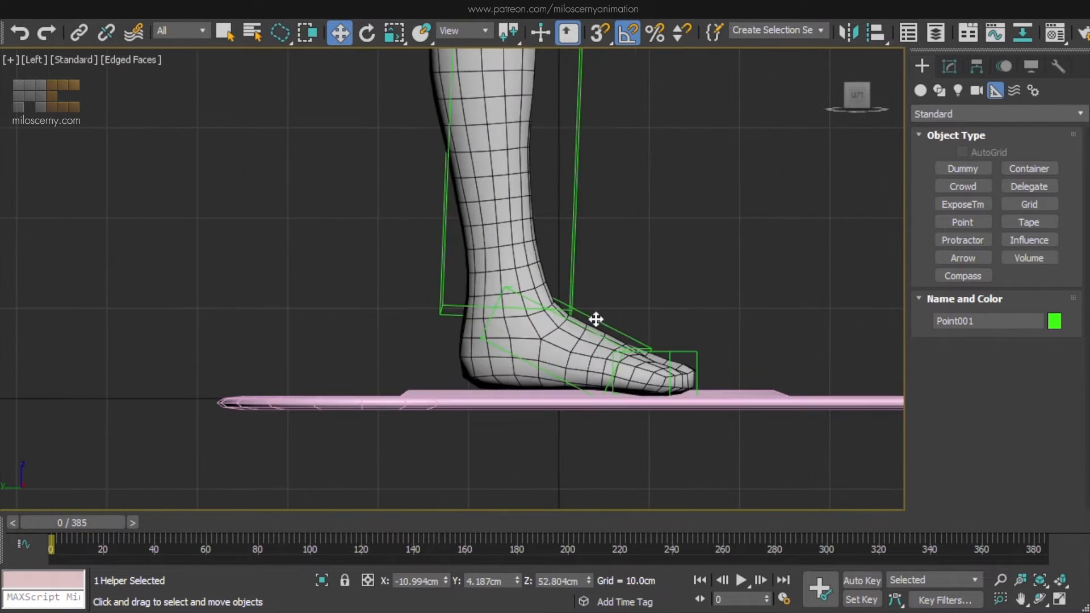
left_click(594, 316)
scroll(602, 329, "down", 2)
scroll(611, 341, "down", 2)
left_click(950, 66)
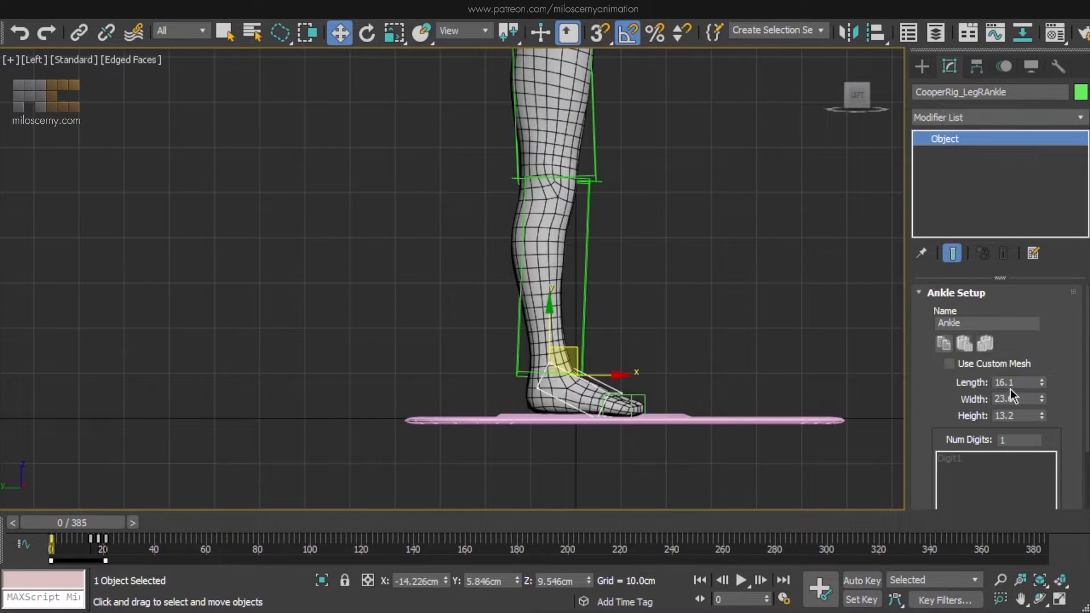
left_click_drag(1043, 375, 1042, 363)
Lengthen the right ankle bone to 17.4, shifting its pivot further up and back inside the ankle
scroll(570, 319, "up", 6)
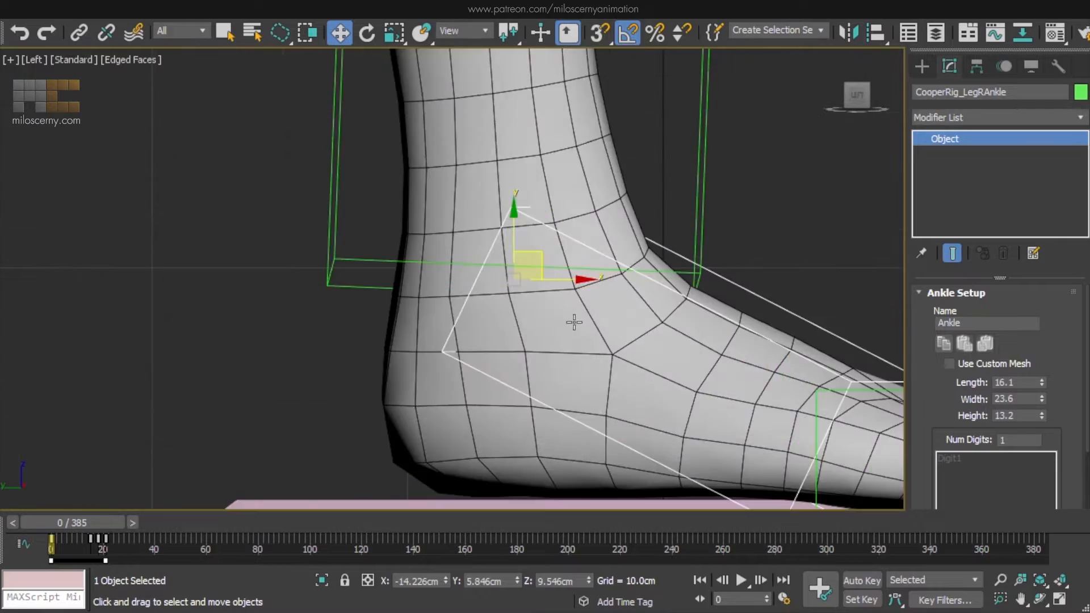
key("F3")
middle_click_drag(570, 319, 562, 267, "alt")
key("p")
scroll(578, 291, "down", 5)
key("F3")
scroll(570, 280, "up", 6)
scroll(572, 267, "down", 5)
scroll(565, 267, "up", 5)
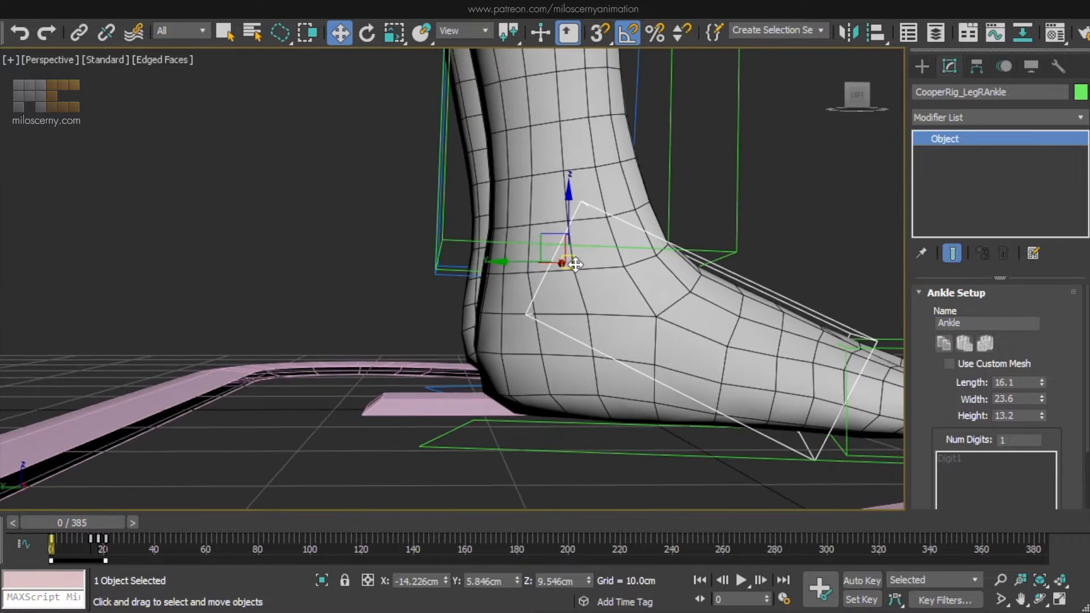
left_click_drag(1042, 382, 1042, 376)
key("l")
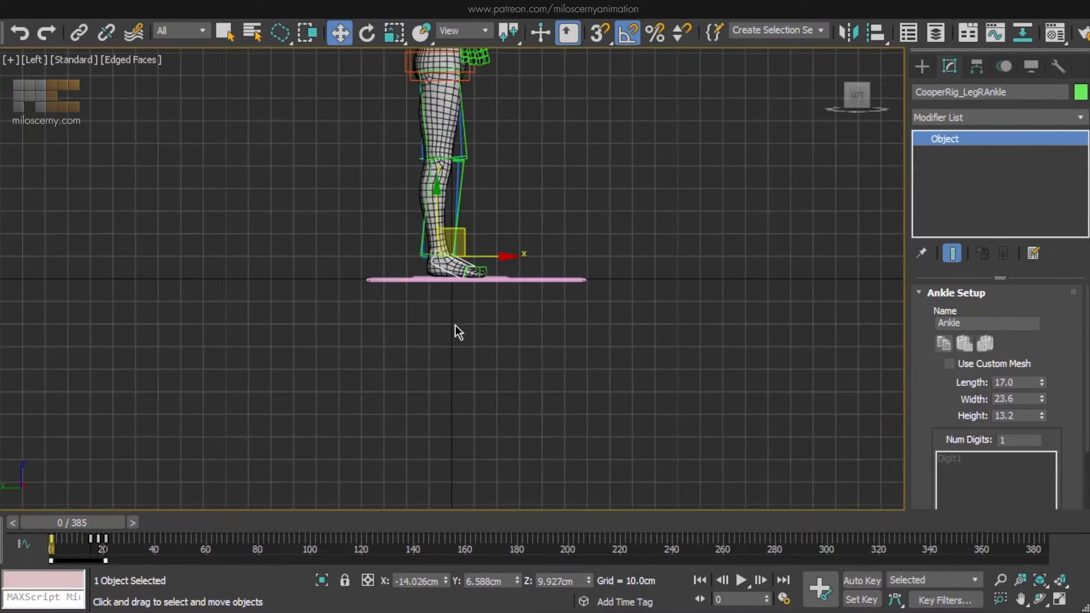
scroll(445, 271, "up", 4)
scroll(445, 271, "up", 3)
middle_click_drag(452, 241, 522, 367)
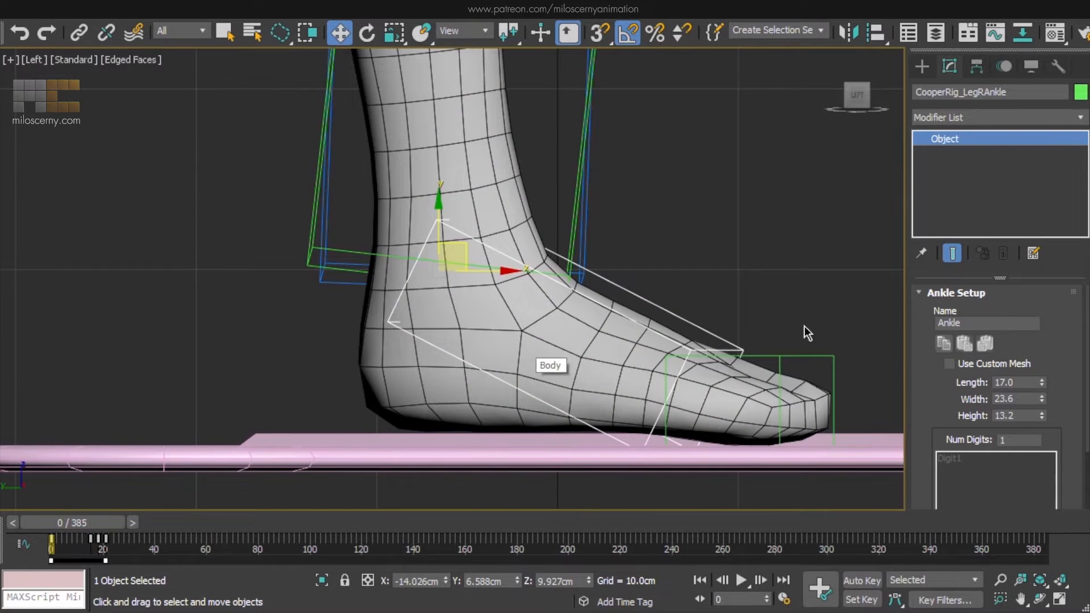
left_click_drag(1044, 384, 1047, 385)
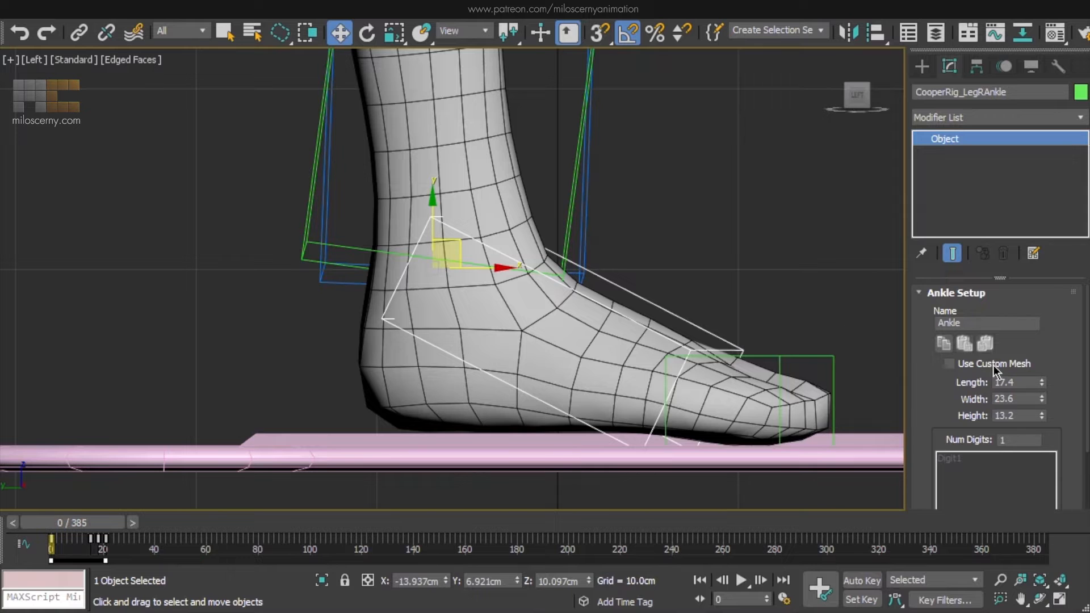
Align the right lower-leg bone, CooperRig_LegR2, back to the Point helper at the knee
middle_click_drag(719, 238, 675, 397)
scroll(676, 397, "down", 3)
middle_click_drag(693, 186, 659, 413)
left_click(617, 305)
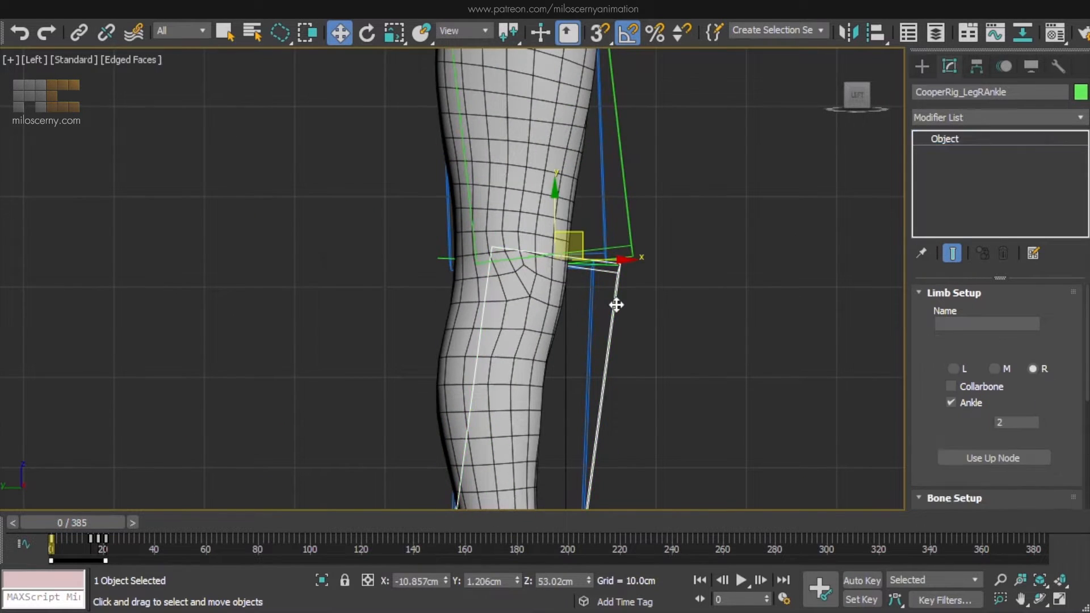
key("alt+a")
scroll(448, 249, "up", 2)
key("F3")
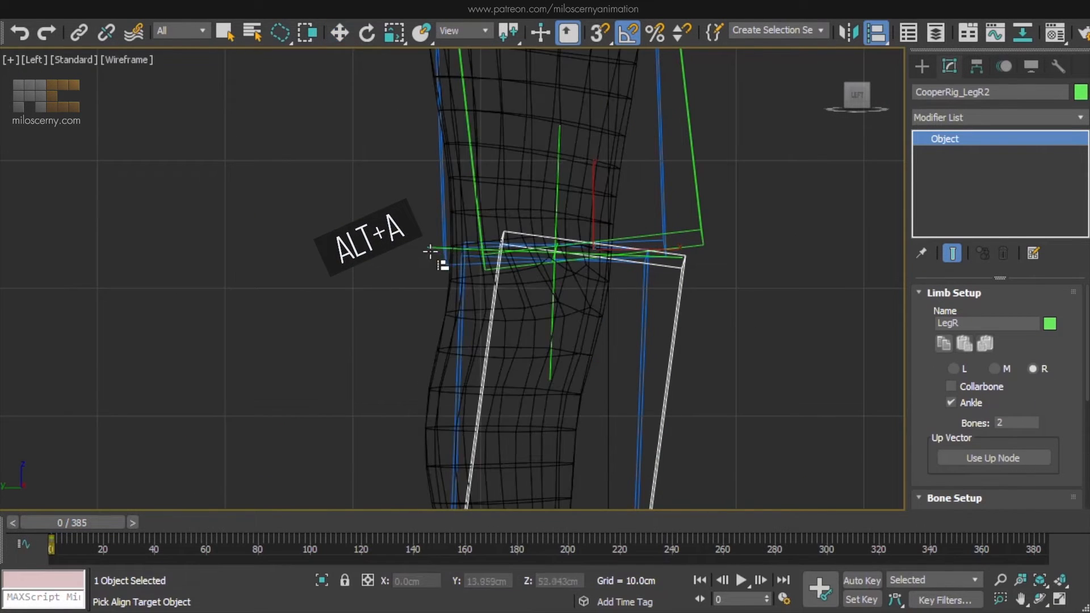
left_click(432, 251)
left_click(550, 442)
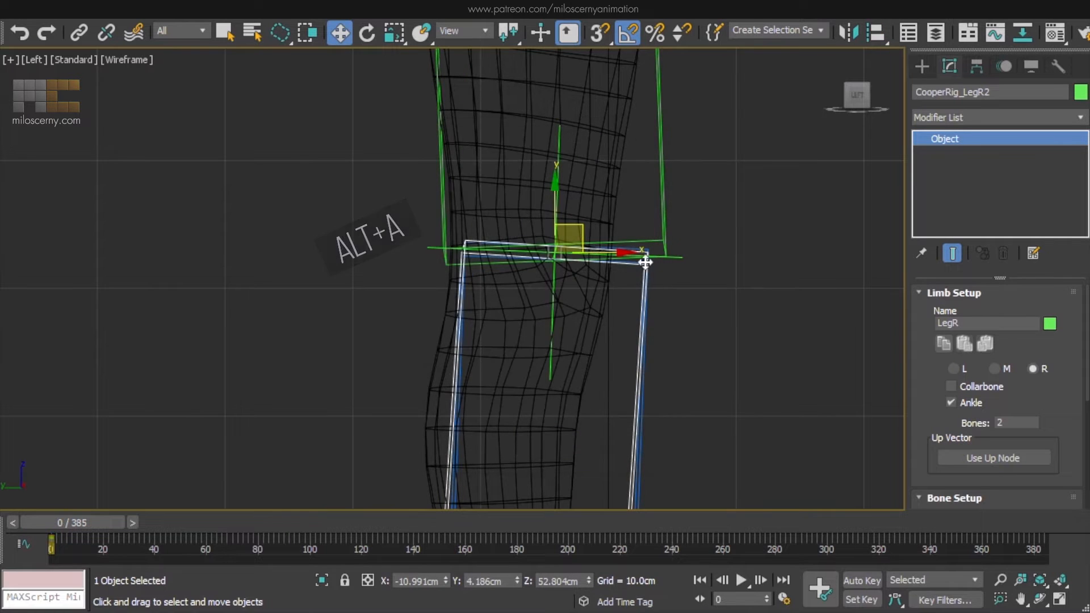
Copy the right leg's limb settings and paste them mirrored onto the left leg, CooperRig_LegL2, in the perspective view
scroll(646, 262, "down", 3)
middle_click_drag(653, 188, 601, 243)
scroll(600, 243, "down", 2)
key("p")
middle_click_drag(658, 209, 508, 271, "alt")
left_click(944, 340)
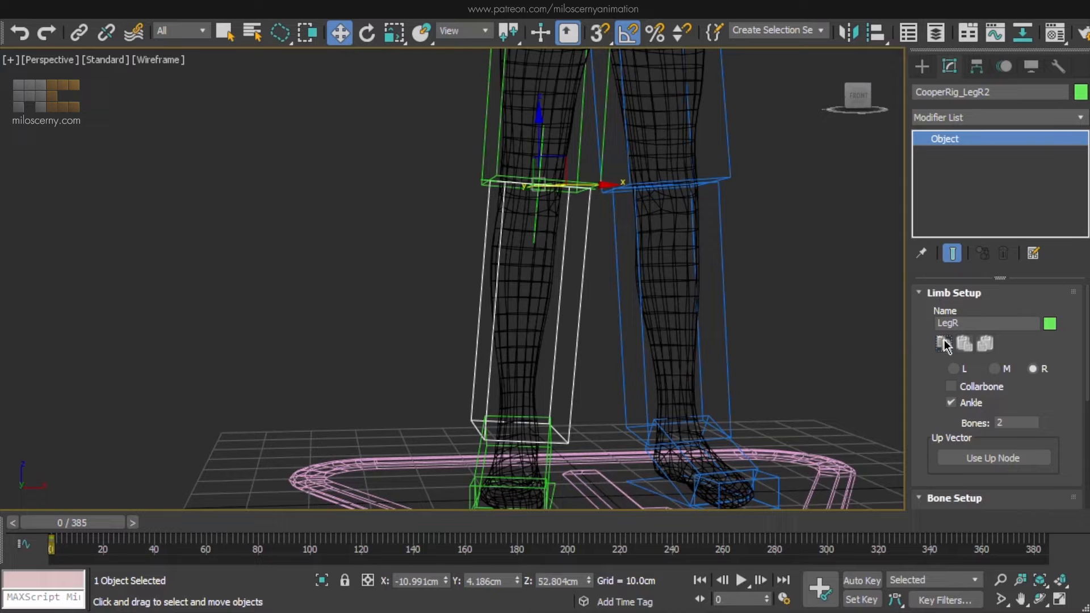
left_click(726, 275)
middle_click_drag(725, 275, 612, 248, "alt")
left_click(985, 344)
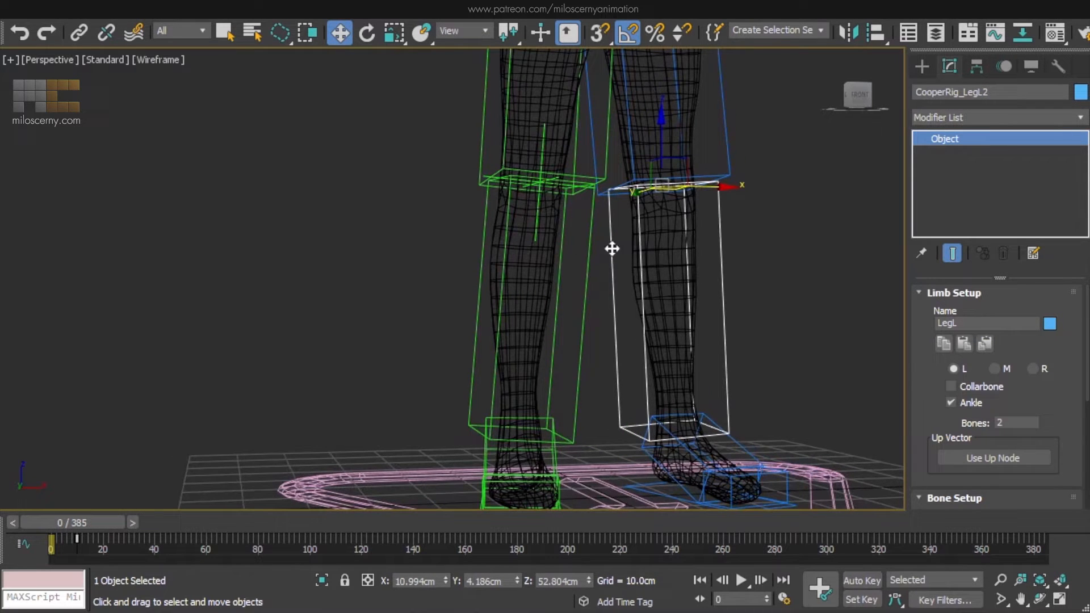
Delete the Point helper at the right knee and return the perspective view to shaded edged faces
left_click(539, 216)
key("Delete")
key("F3")
middle_click_drag(538, 216, 635, 248, "alt")
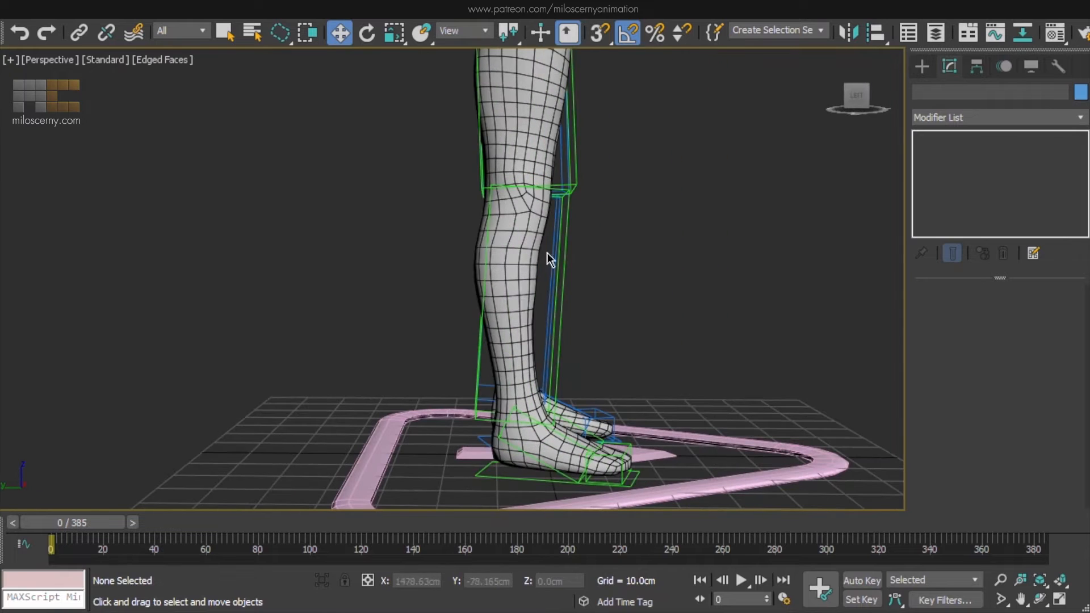
Disable the Body's Skin modifier and move the right foot platform, CooperRig_LegRPlatform, up and outward to try a different bind pose
left_click(548, 253)
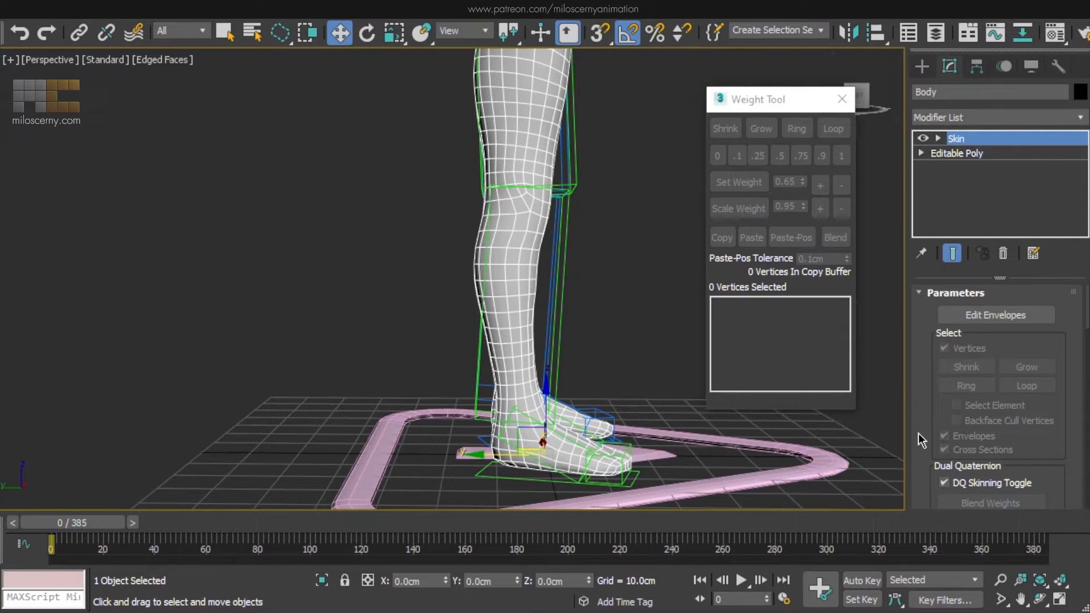
scroll(917, 436, "down", 15)
scroll(959, 379, "up", 3)
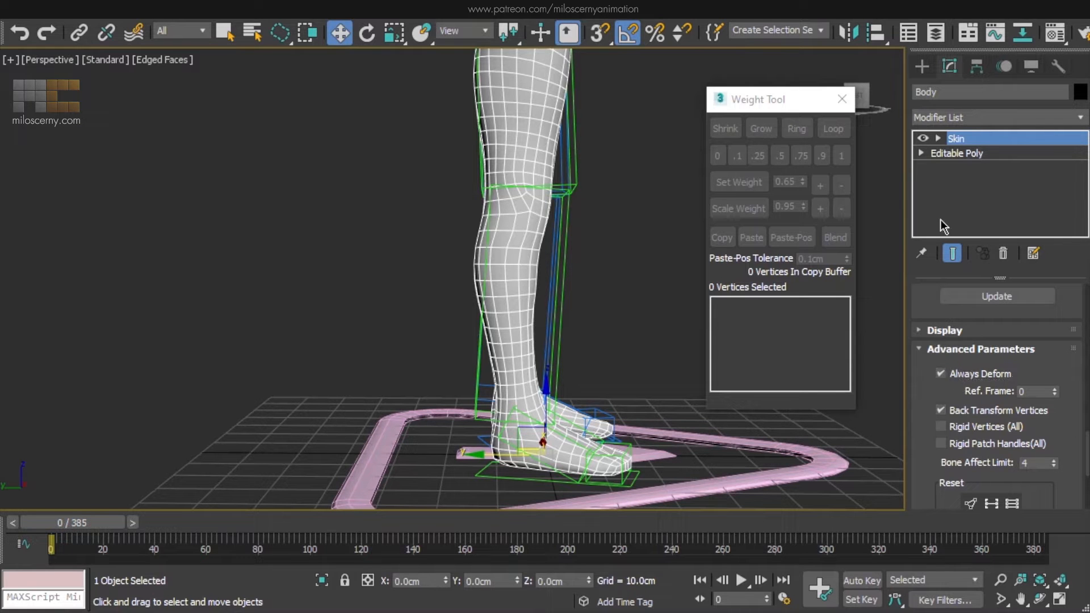
left_click(923, 138)
middle_click_drag(520, 359, 414, 360, "alt")
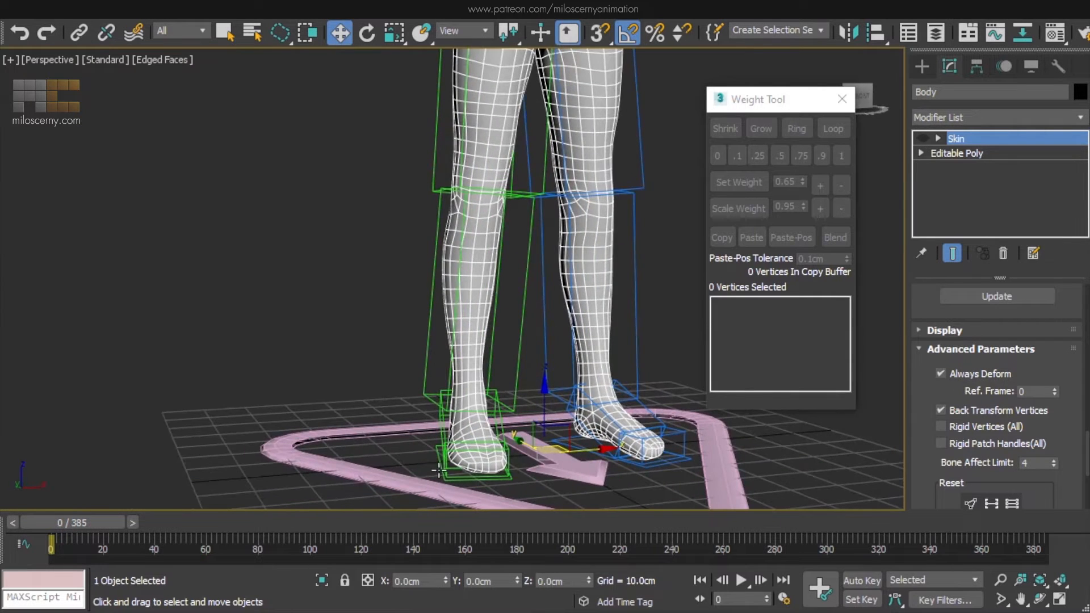
left_click(438, 457)
left_click_drag(493, 433, 373, 341)
Rebind the Body to the raised leg pose by toggling Always Deform while Skin is off, and re-enable the Skin modifier
left_click(454, 356)
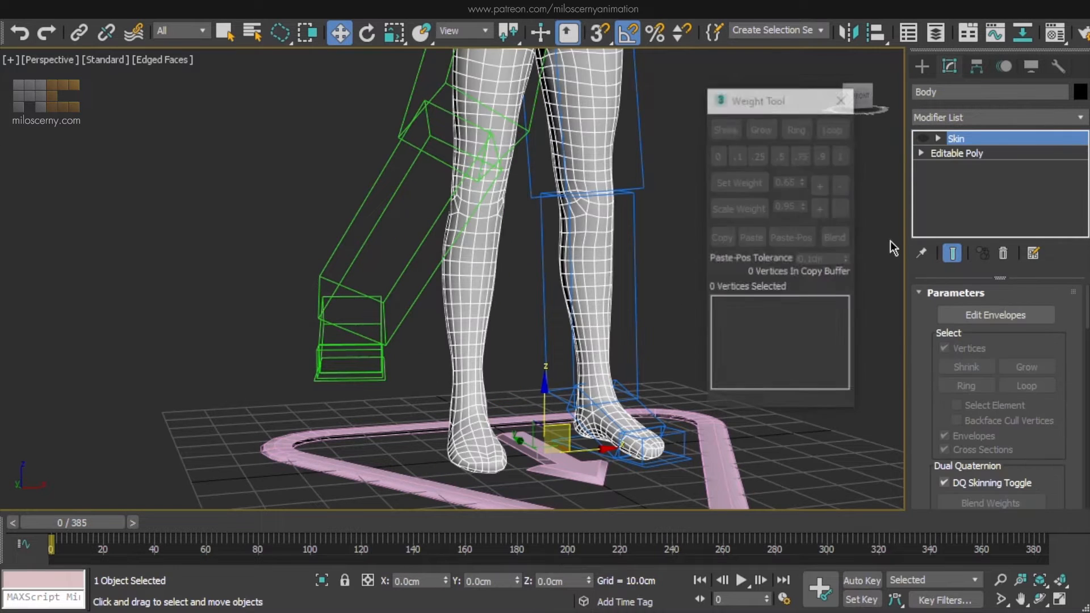
left_click(923, 139)
left_click(924, 138)
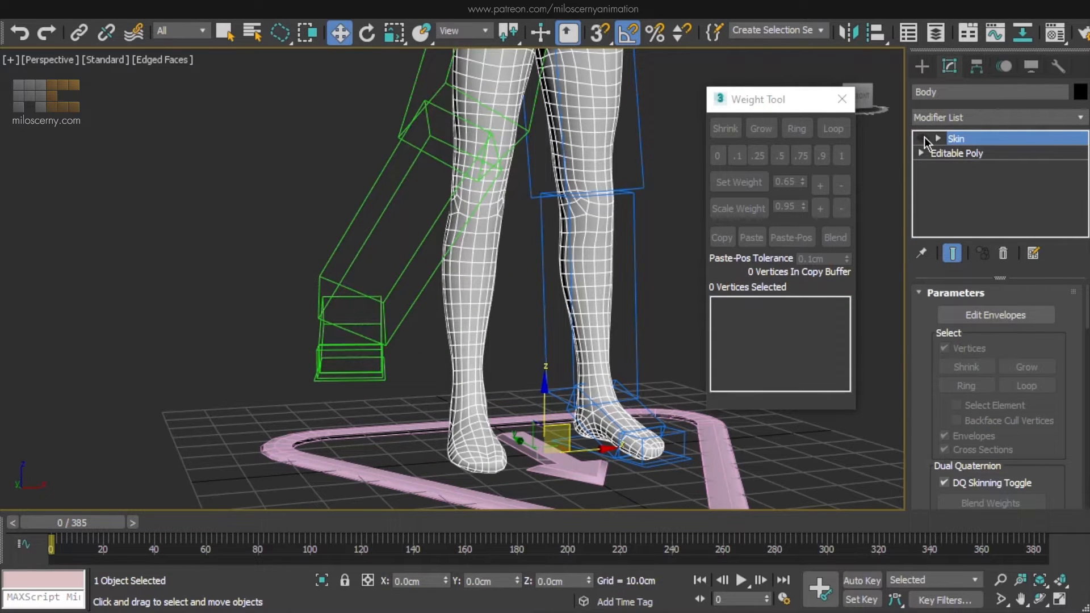
scroll(919, 440, "down", 5)
scroll(924, 451, "down", 15)
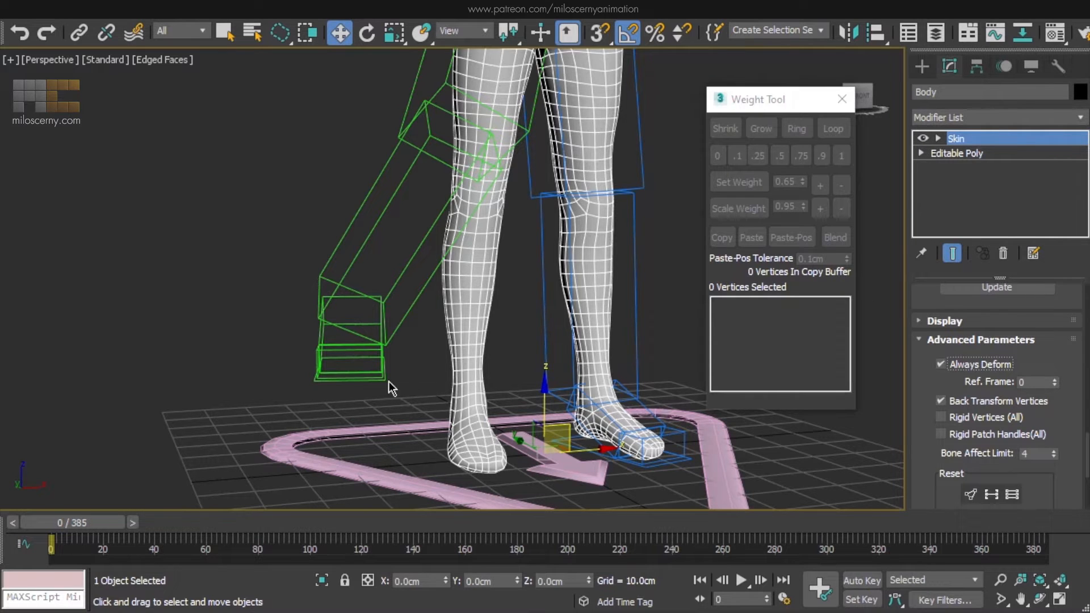
Move the right foot platform to test the trial binding, and undo the platform moves
left_click(325, 376)
mouse_move(378, 336)
left_mouse_down()
mouse_move(568, 383)
mouse_move(294, 336)
mouse_move(500, 238)
mouse_move(487, 419)
mouse_move(287, 305)
mouse_move(475, 309)
mouse_move(374, 342)
mouse_move(385, 339)
left_mouse_up()
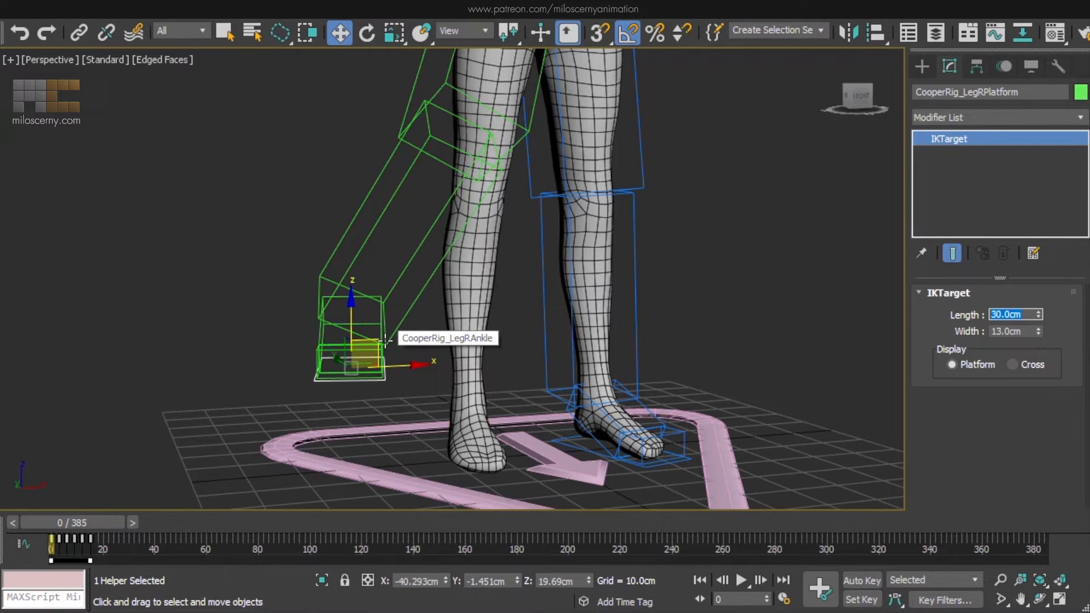
key("ctrl+z")
key("ctrl+z")
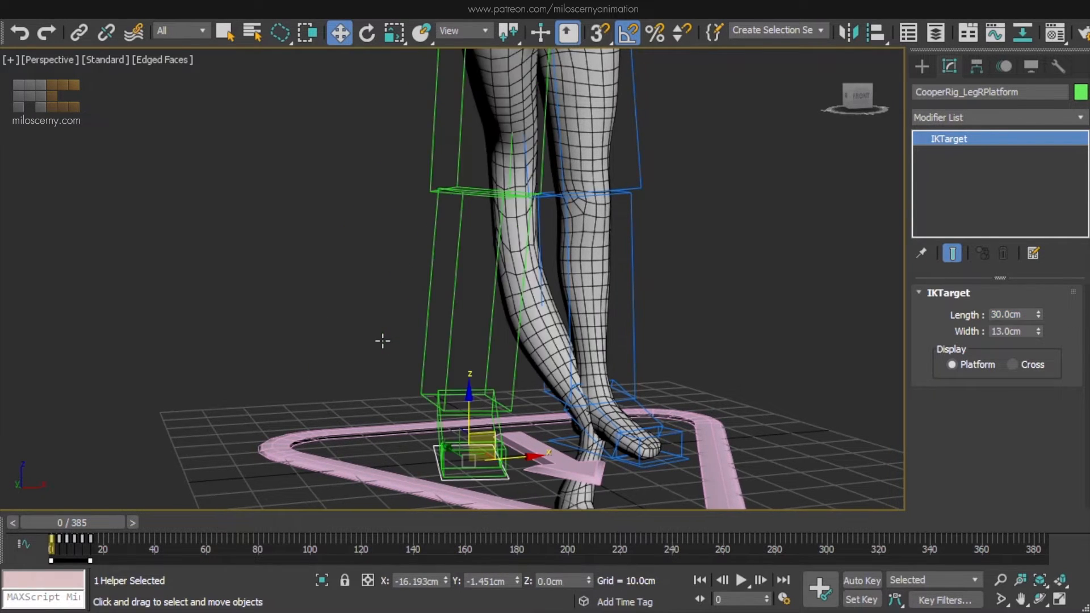
Rebind the Body to the corrected leg pose by disabling Skin, toggling Always Deform off and on, and re-enabling Skin
left_click(538, 337)
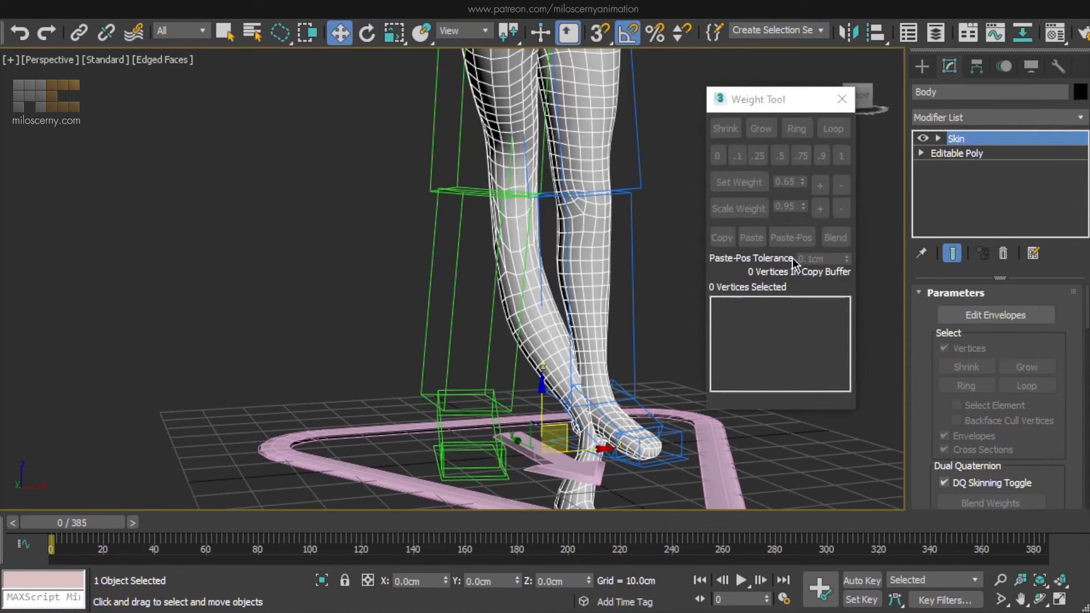
scroll(915, 293, "down", 5)
scroll(915, 294, "down", 10)
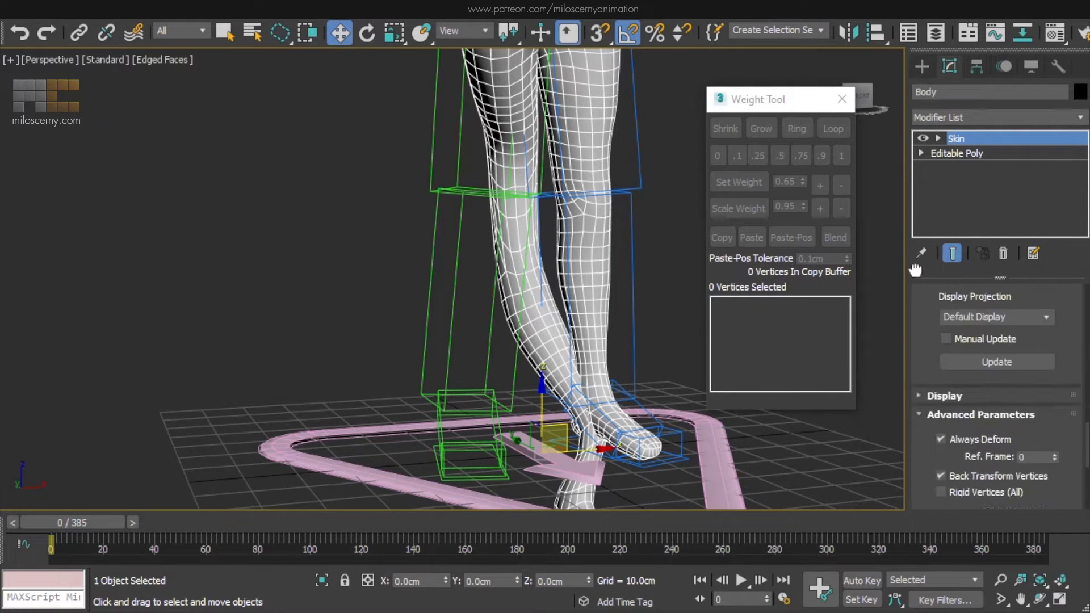
scroll(919, 325, "up", 3)
left_click(923, 139)
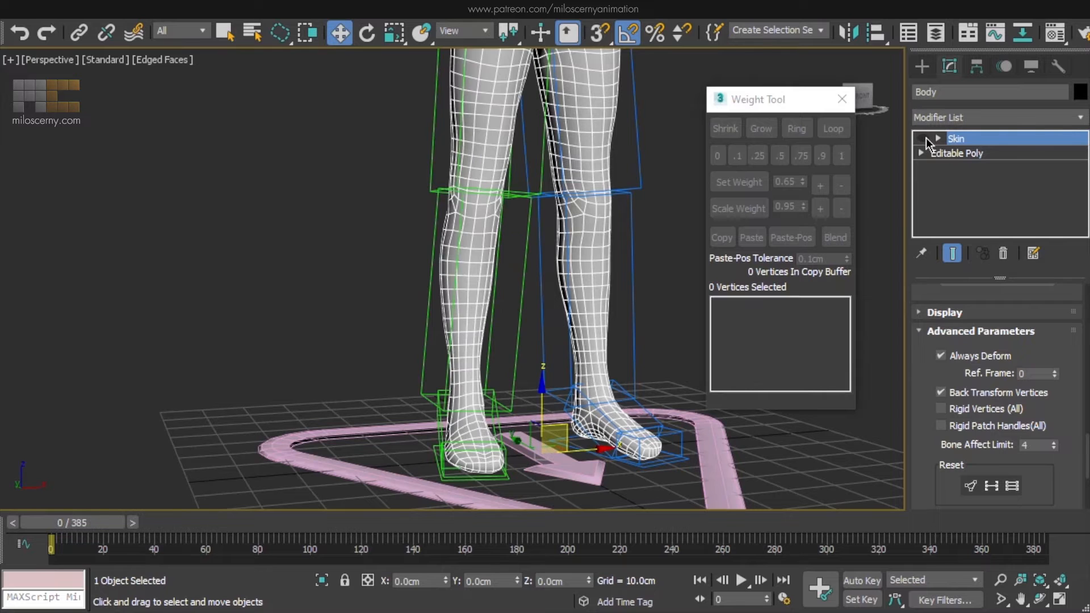
left_click(953, 359)
Start editing the Body's Skin envelopes, select the right ankle bone's envelope, and try scrubbing the timeline
scroll(501, 372, "up", 10)
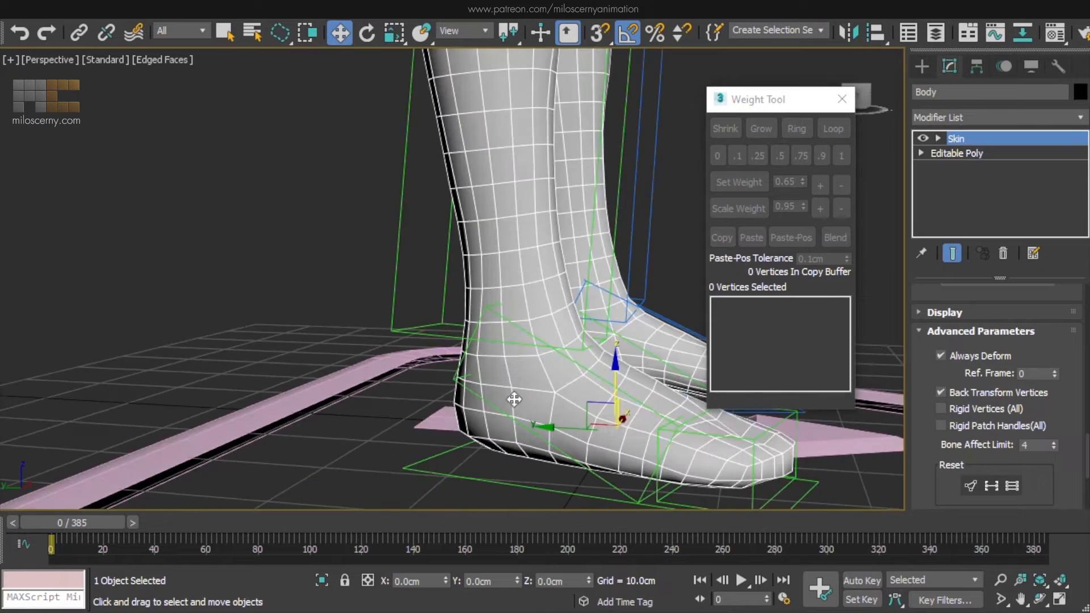
key("1")
middle_click_drag(505, 368, 479, 354)
left_click(591, 353)
middle_click_drag(591, 353, 518, 339)
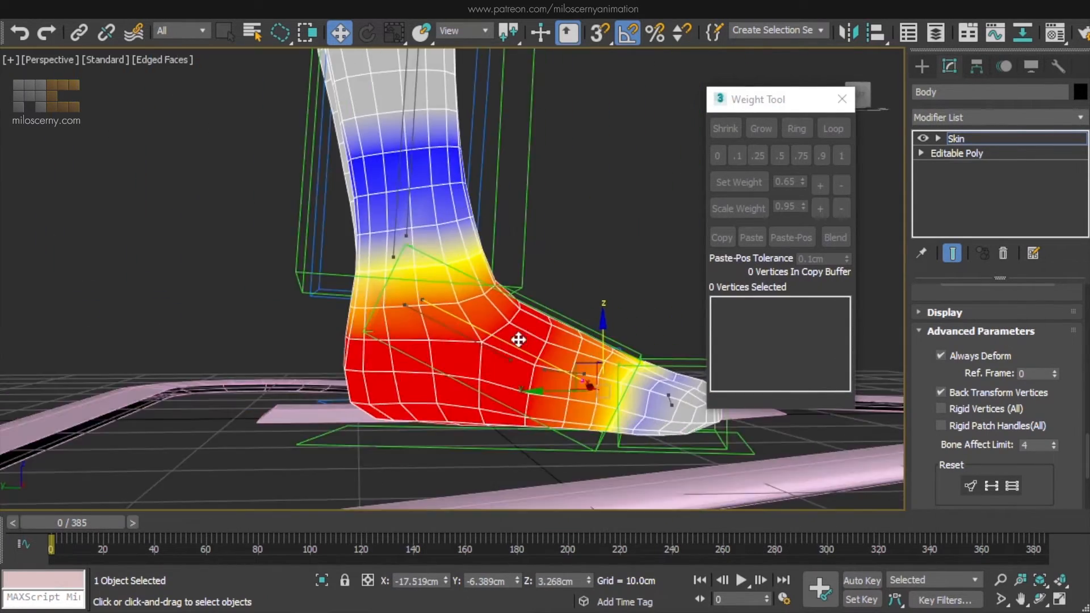
mouse_move(91, 525)
left_mouse_down()
mouse_move(420, 524)
mouse_move(85, 523)
left_mouse_up()
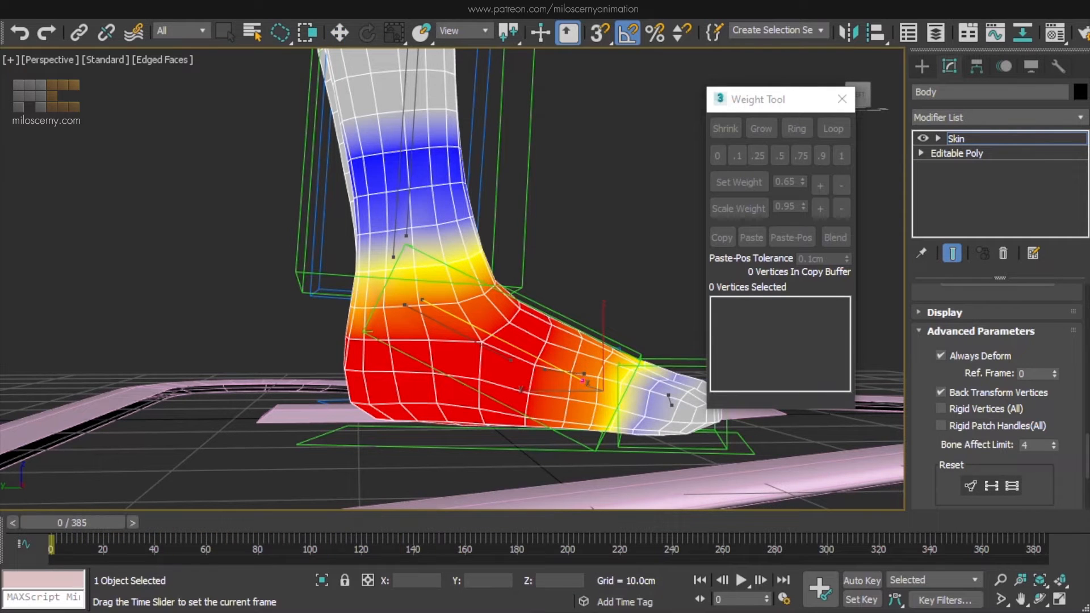
Leave envelope editing, select CooperRig_LegRAnkle, and switch the CAT rig from setup to animation mode
key("w")
left_click(956, 142)
left_click(553, 313)
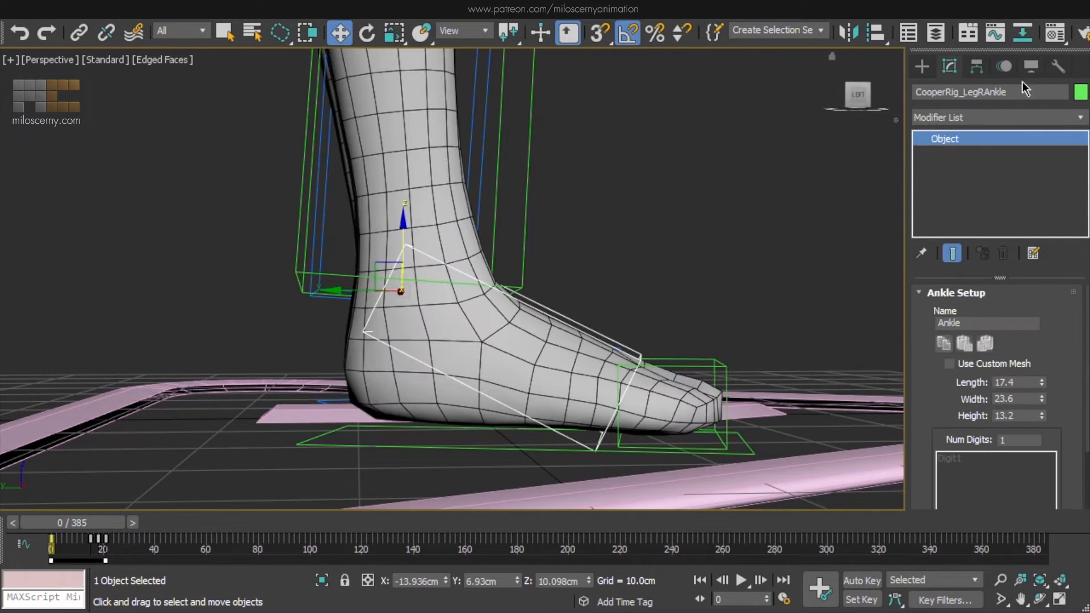
left_click(1005, 66)
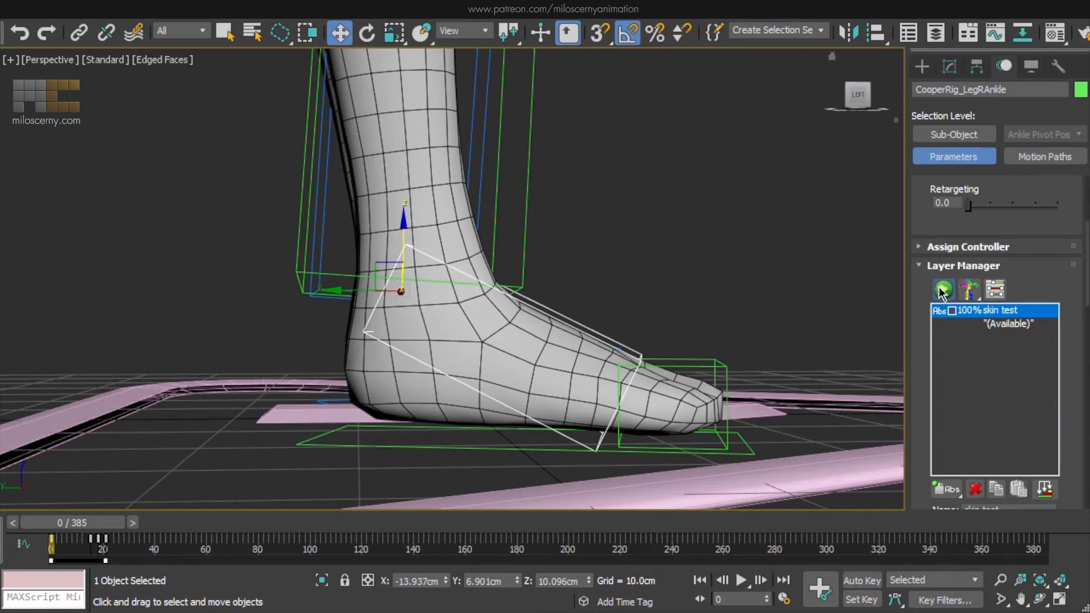
Reopen envelope editing in the Body's Skin modifier and go to frame 18 of the foot's test animation
left_click(516, 342)
left_click(949, 66)
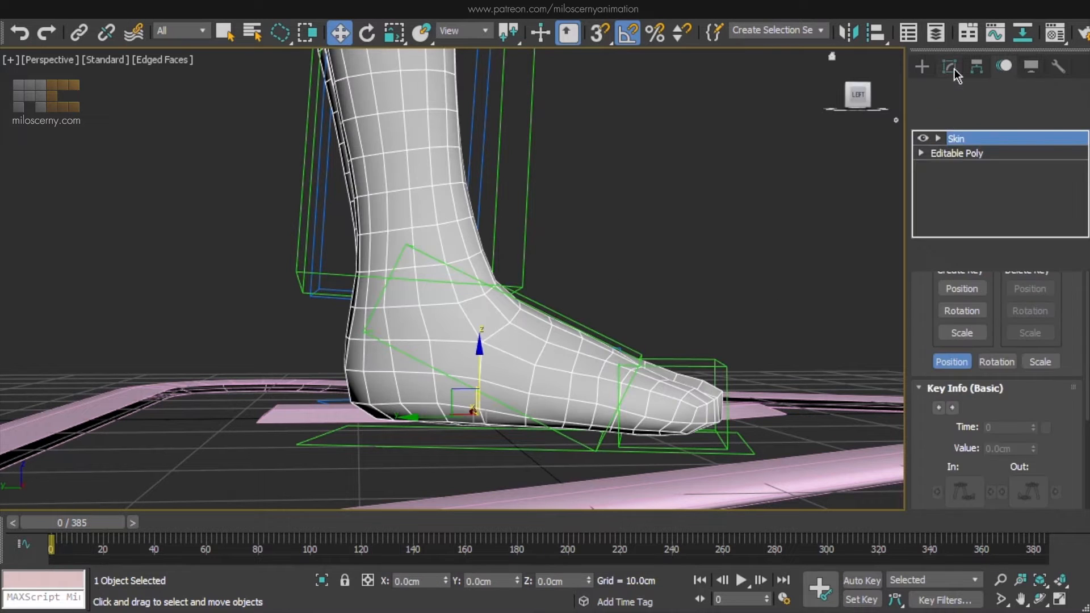
left_click(957, 139)
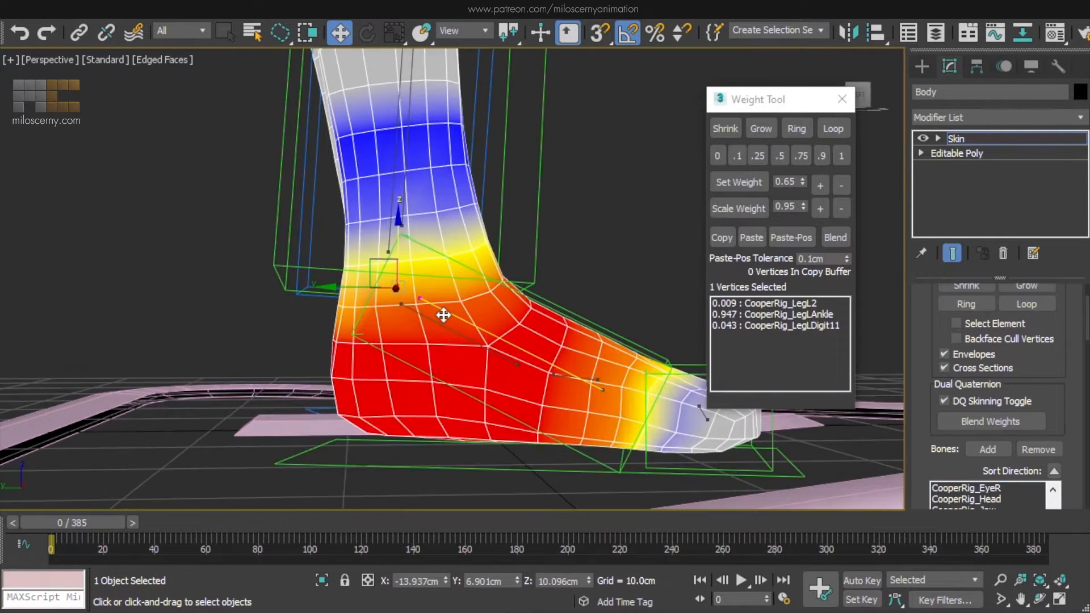
left_click_drag(114, 511, 160, 529)
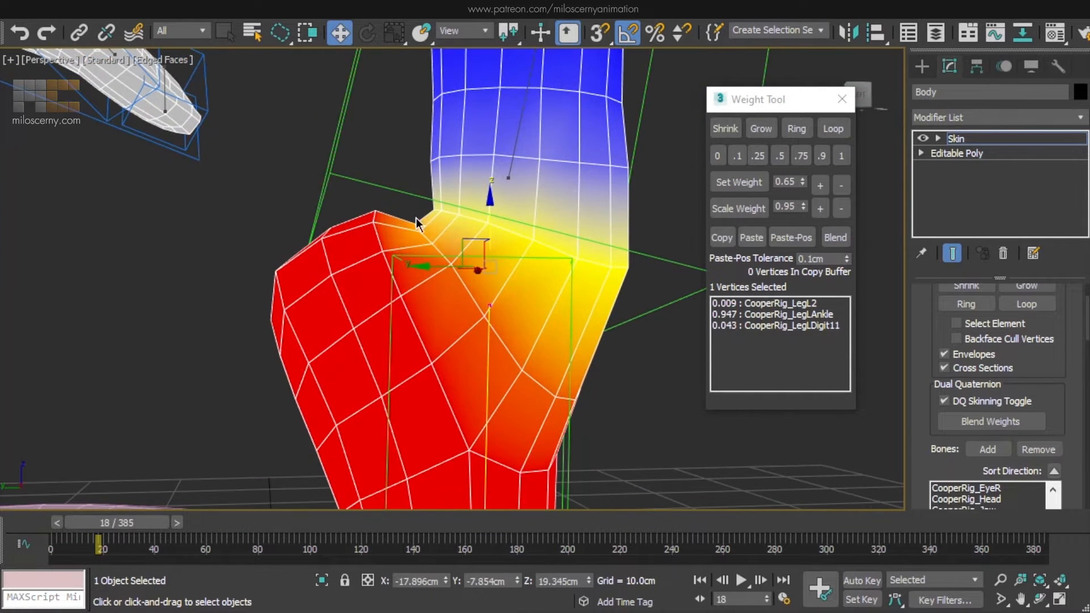
Select five vertices at the crease above the right heel and scale their CooperRig_LegRAnkle weight up to 0.832
left_click_drag(440, 260, 416, 209)
middle_click_drag(416, 209, 427, 278, "alt")
left_click(482, 295, "ctrl")
left_click(821, 210)
left_click(821, 210)
left_click(821, 210)
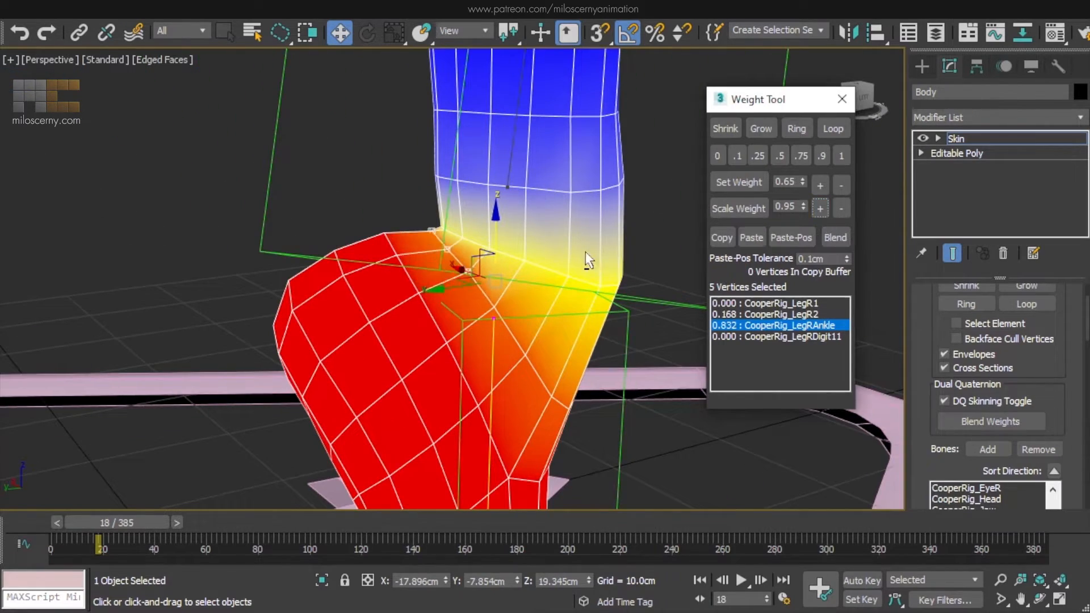
Blend the seven vertices across the front of the right ankle and scale their CooperRig_LegRAnkle weight up to 0.692
middle_click_drag(585, 251, 554, 225, "alt")
mouse_move(658, 237)
left_mouse_down()
mouse_move(551, 241)
mouse_move(647, 258)
left_mouse_up()
key("F3")
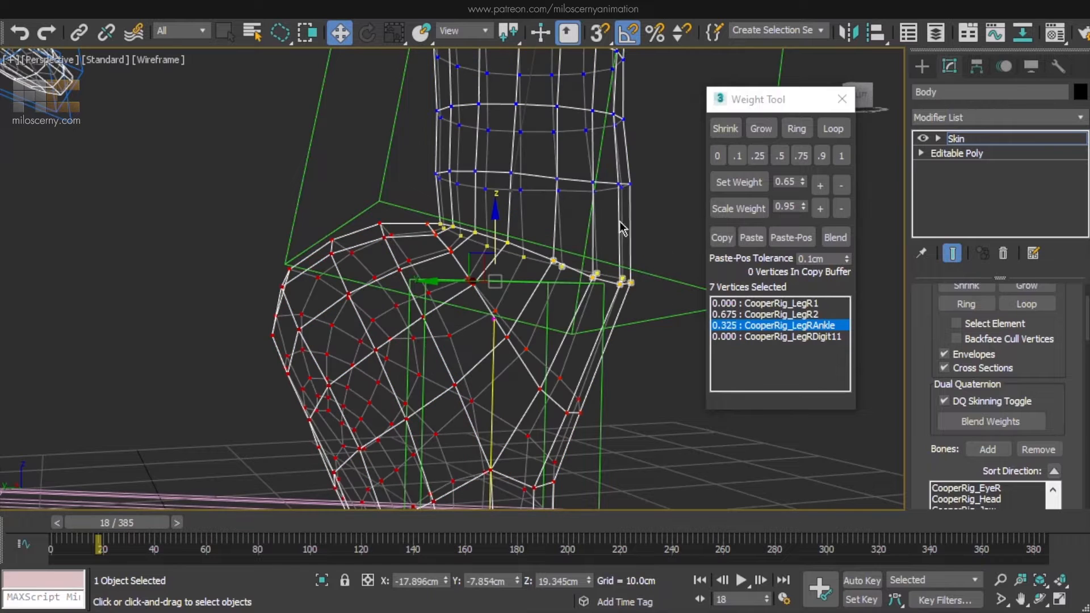
left_click(843, 239)
key("F3")
left_click(825, 211)
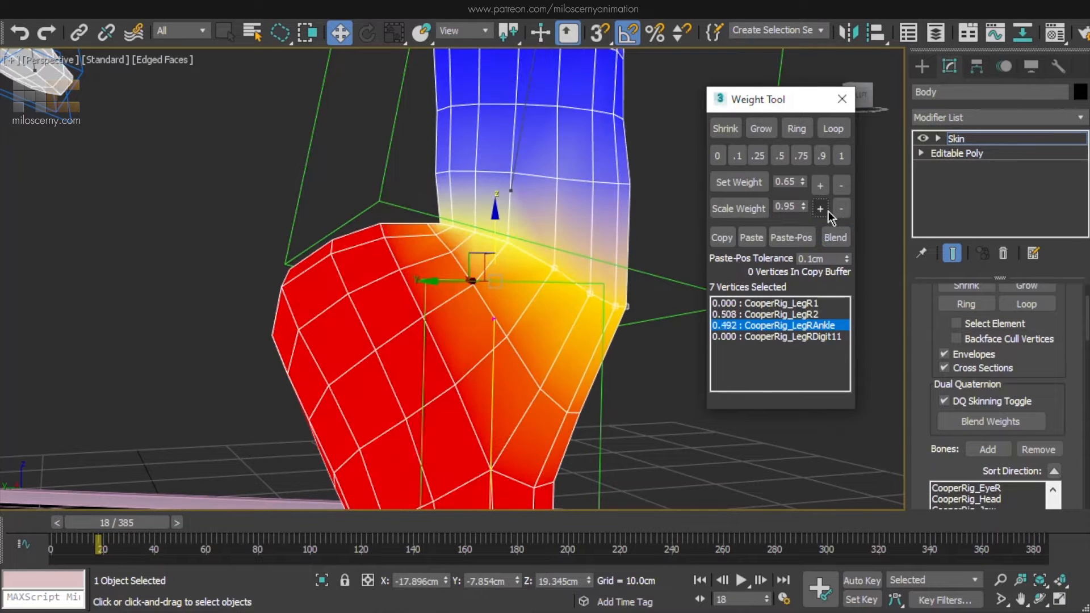
left_click(827, 212)
left_click(828, 212)
left_click(827, 211)
left_click(828, 211)
Select the eight vertices along the side and back of the right ankle ring and blend their weights
key("F3")
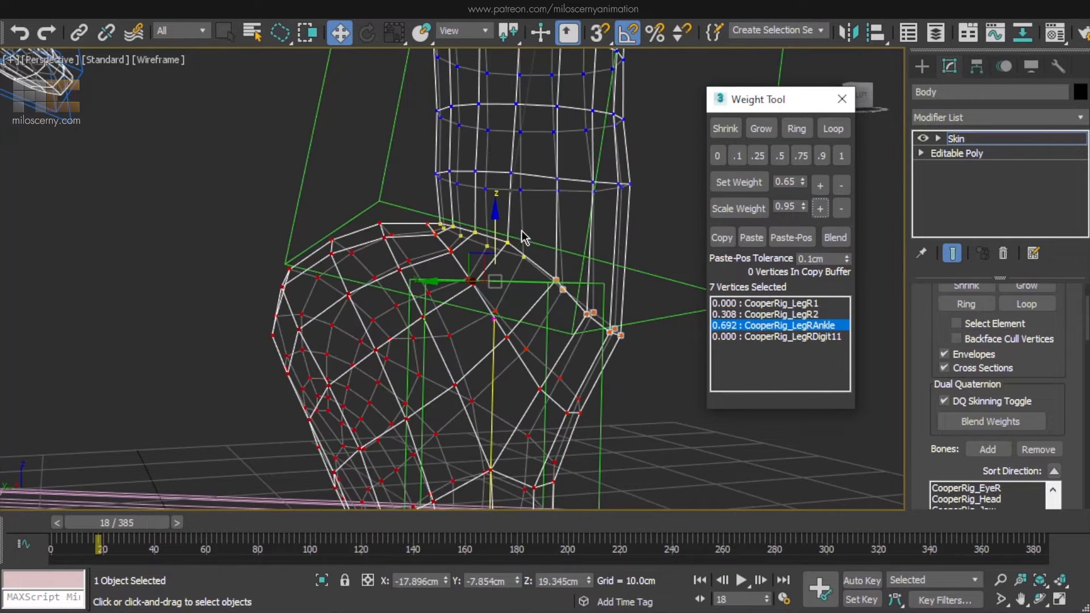
left_click(443, 223, "ctrl")
left_click(836, 237)
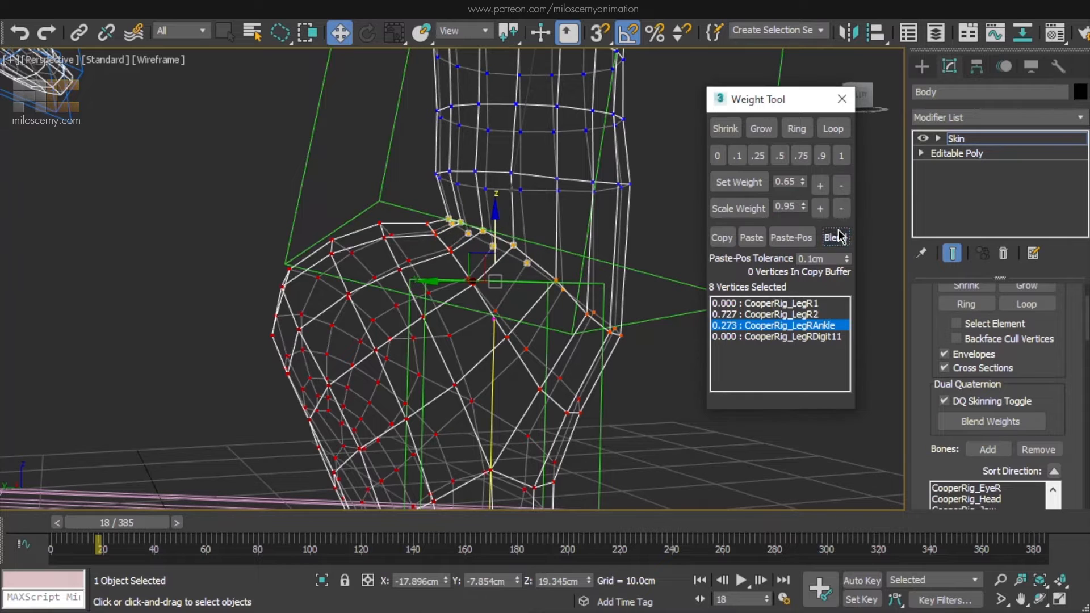
key("F3")
key("F3")
Select the three vertices in the crease above the right heel and scale their CooperRig_LegRAnkle weight down to 0.352
left_click_drag(467, 226, 441, 199)
key("F3")
left_click(841, 209)
left_click(842, 208)
left_click(842, 209)
Select four vertices on the sides of the right ankle ring, next to the heel crease, and blend their weights
key("F3")
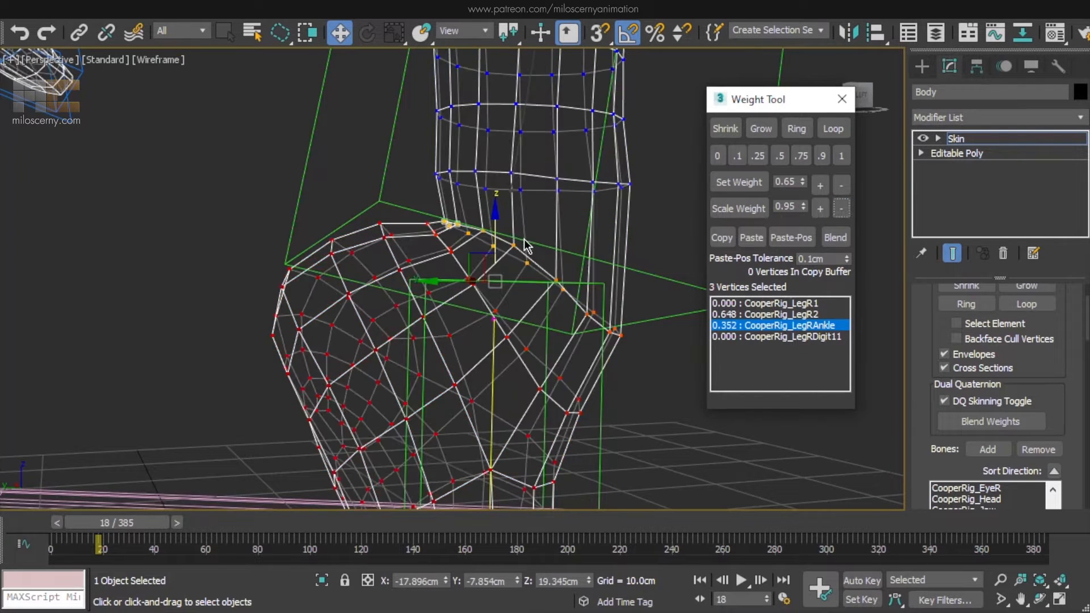
left_click(489, 248, "ctrl")
left_click(836, 237)
key("F3")
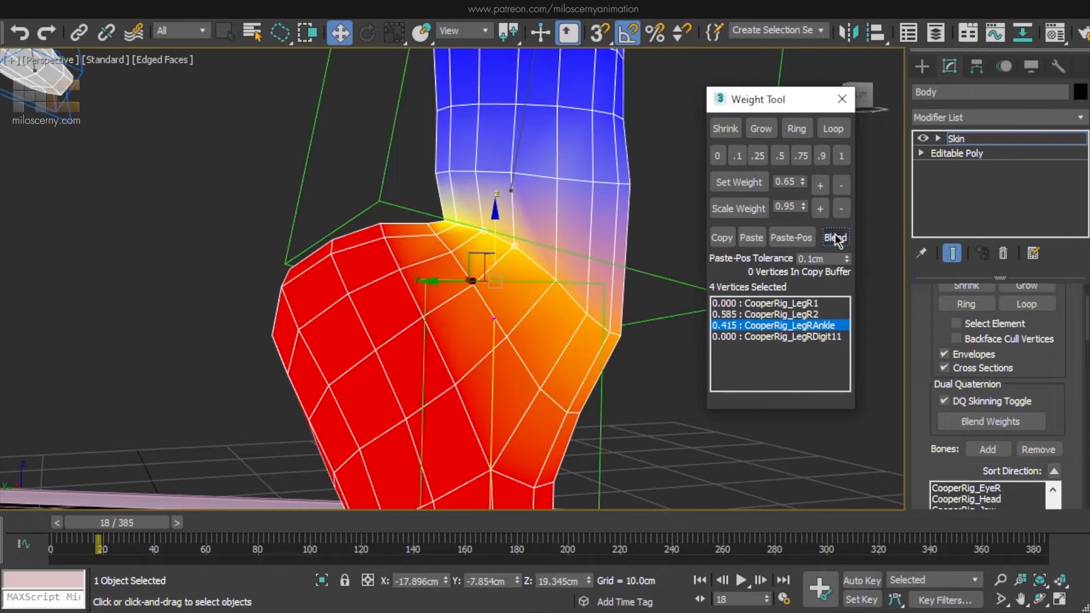
Select the two vertex rings on the lower shin, 30 vertices, and set their CooperRig_LegRAnkle weight to 0
mouse_move(642, 140)
middle_mouse_down()
mouse_move(625, 227)
mouse_move(650, 182)
middle_mouse_up()
left_click_drag(648, 178, 534, 273)
key("F3")
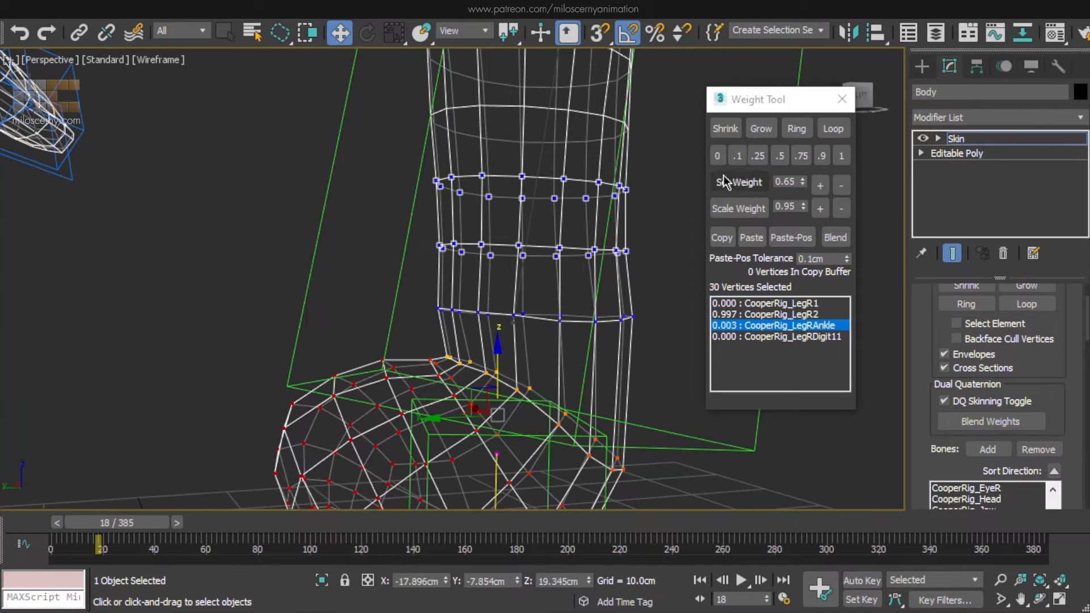
left_click(717, 155)
key("F3")
key("F3")
Blend the 15-vertex ring just above the right ankle and scale its CooperRig_LegRAnkle weight down to 0.108
left_click_drag(663, 309, 499, 331)
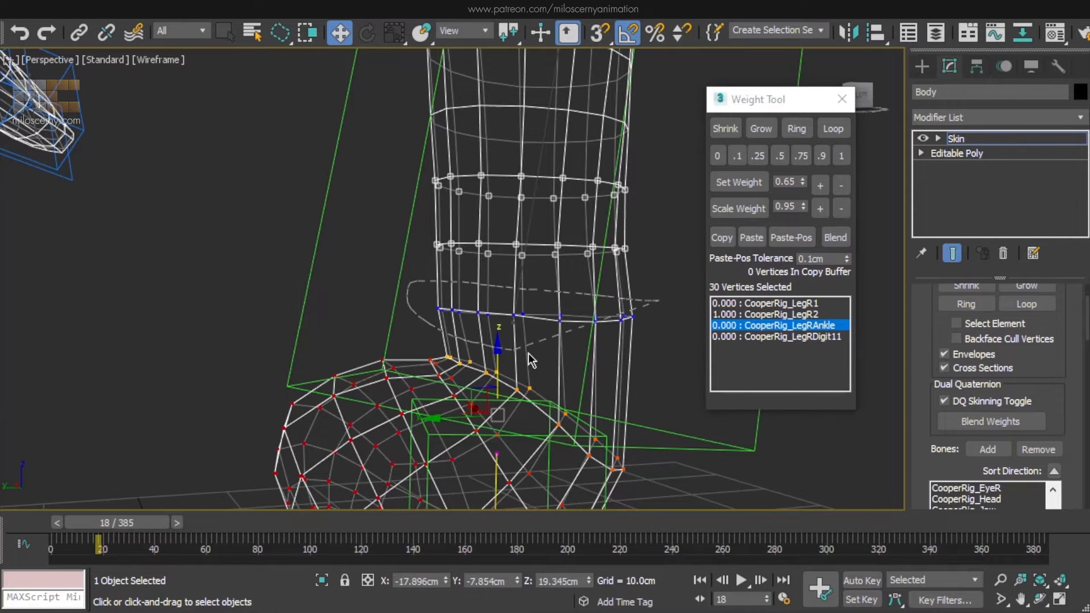
key("F3")
left_click(839, 235)
left_click(842, 208)
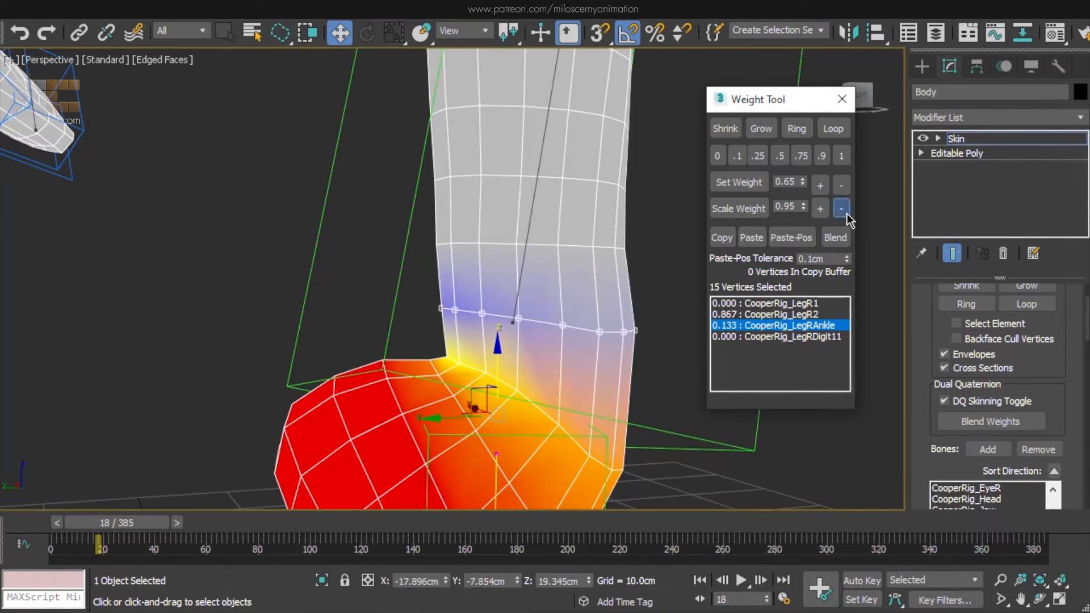
left_click(842, 208)
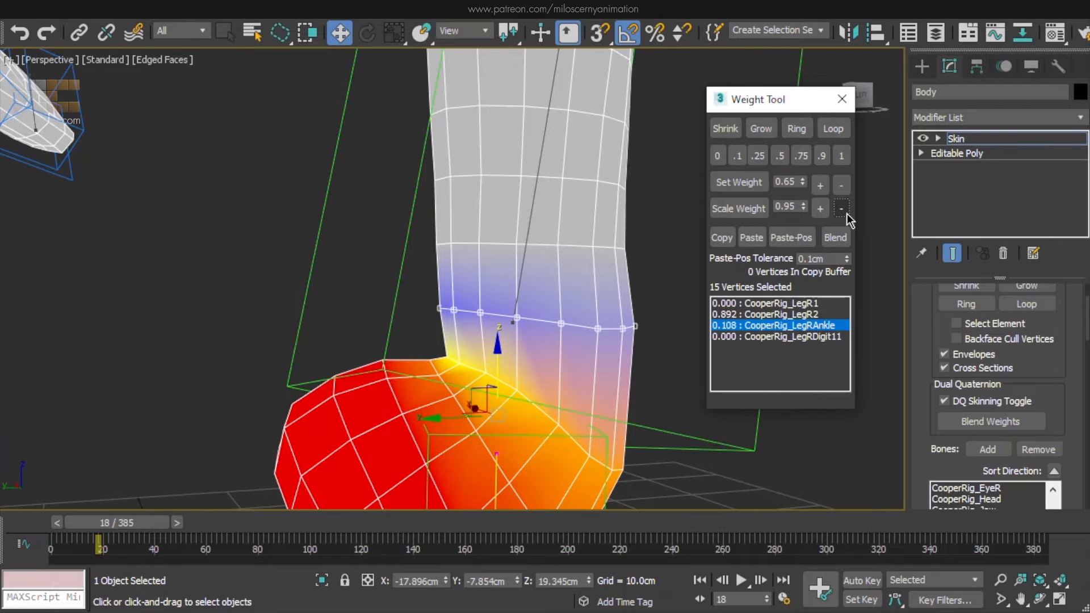
Scrub the foot's test animation to frame 15 to check how the right ankle deforms
middle_click_drag(623, 283, 550, 176)
scroll(548, 179, "down", 5)
middle_click_drag(543, 219, 533, 269)
left_click_drag(146, 527, 138, 527)
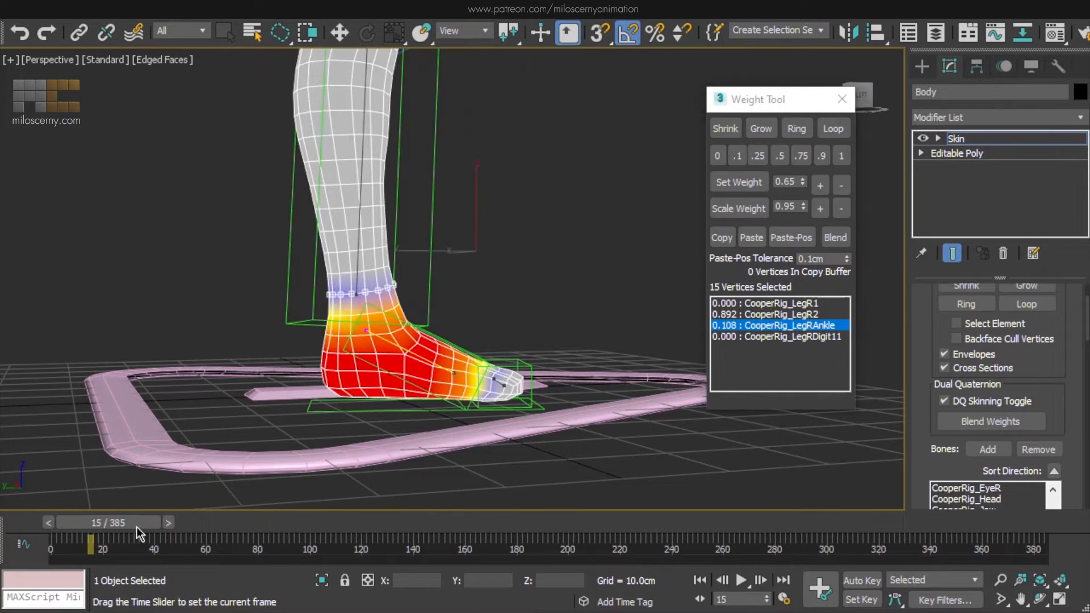
key("w")
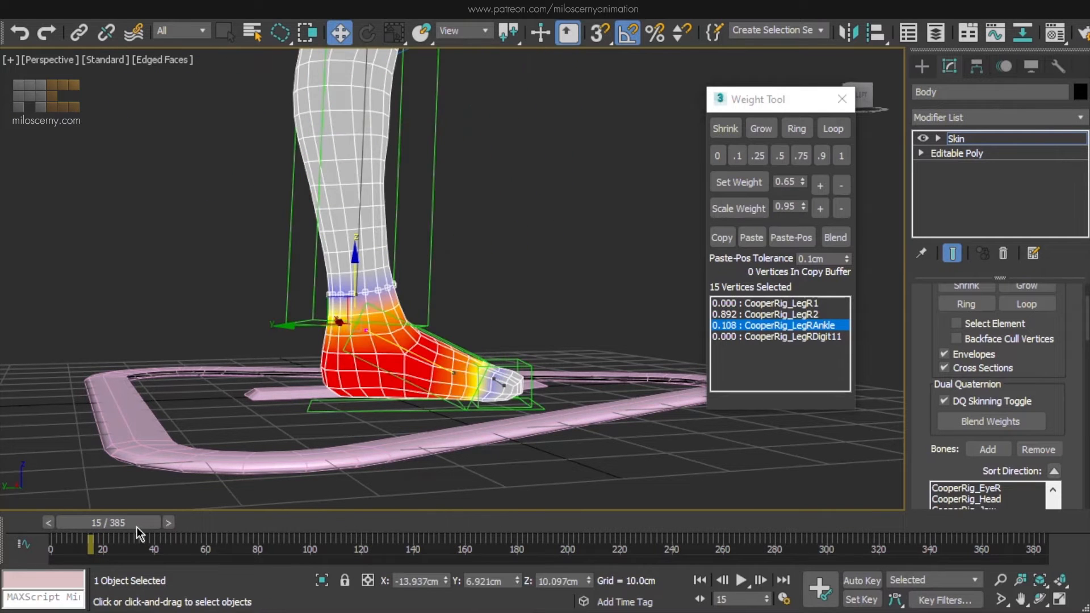
Select the CooperRig_LegR2 bone and examine its weights along the right shin and knee
left_click(363, 195)
middle_click_drag(363, 195, 385, 277)
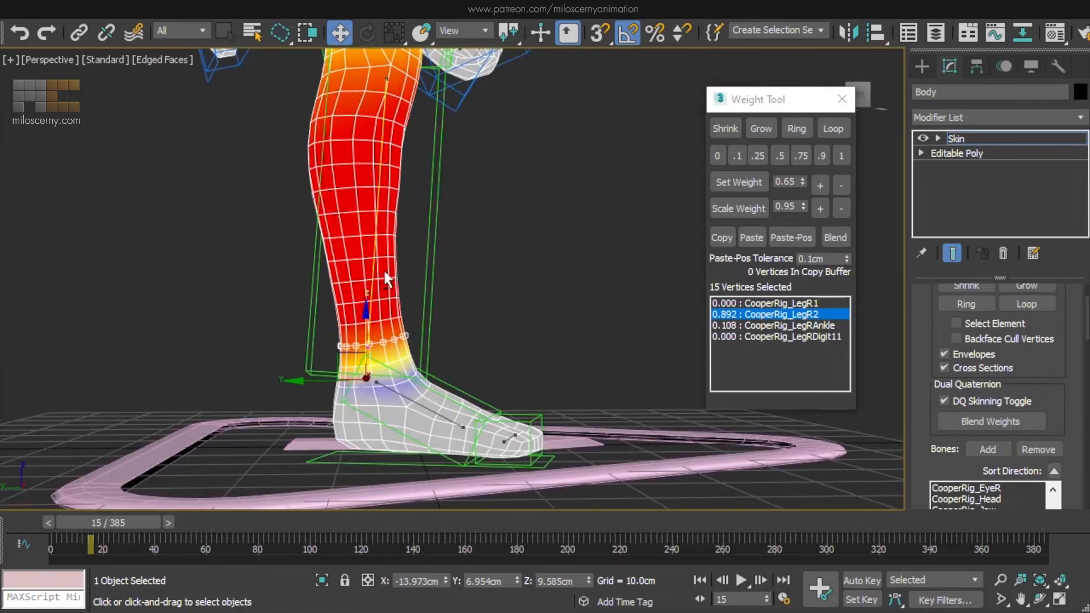
scroll(385, 278, "down", 2)
scroll(509, 314, "up", 2)
scroll(399, 375, "up", 3)
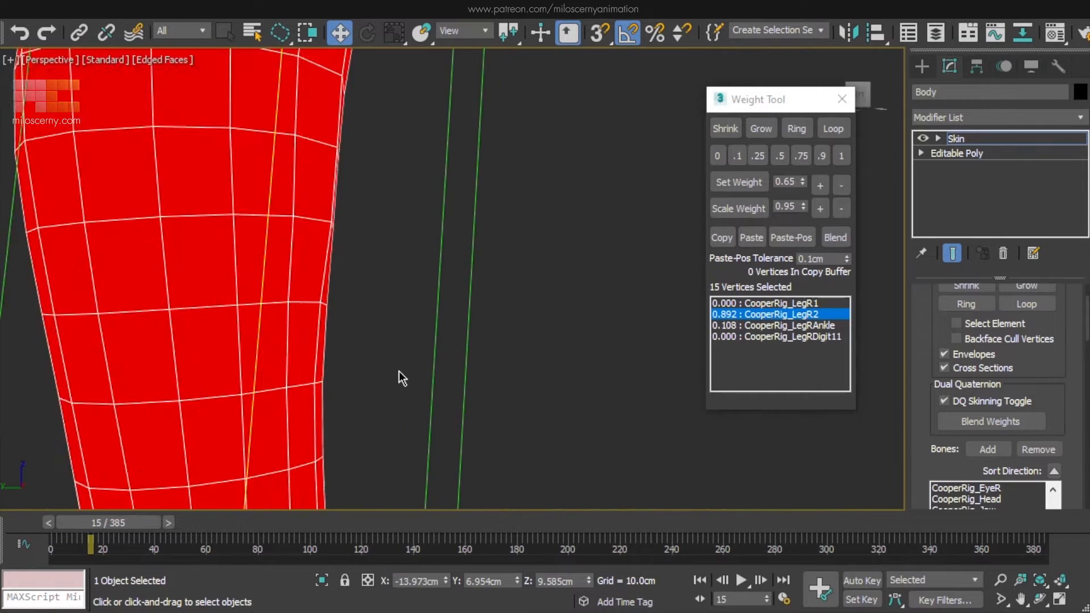
scroll(513, 287, "down", 3)
scroll(464, 336, "up", 1)
scroll(473, 334, "up", 1)
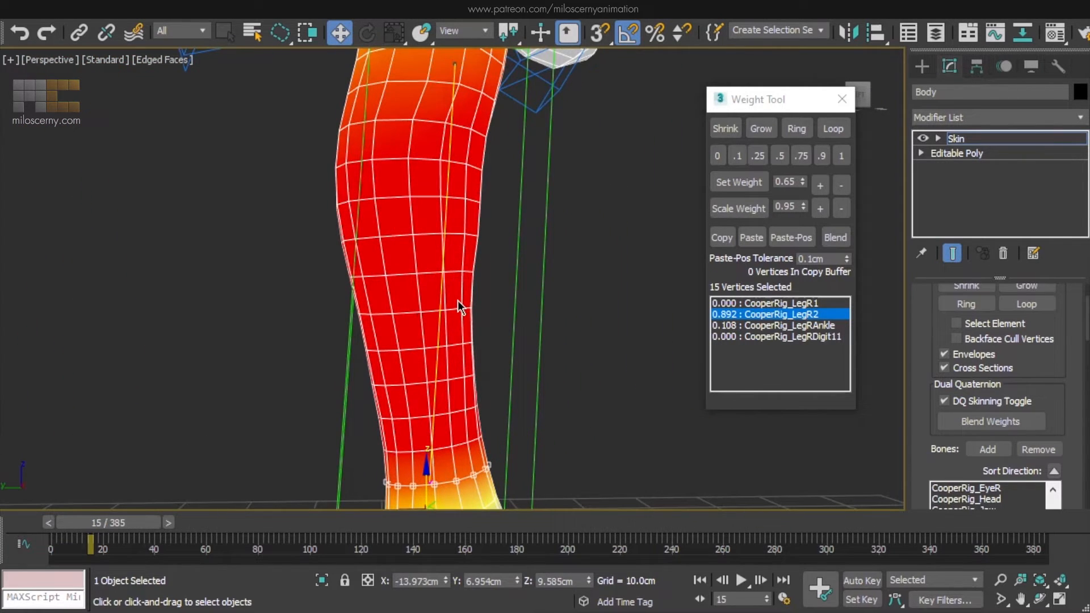
Scrub the test animation between frames 14 and 18, stopping at frame 17, to check the right knee's bending
left_click_drag(135, 513, 127, 527)
key("w")
middle_click_drag(284, 318, 338, 327, "alt")
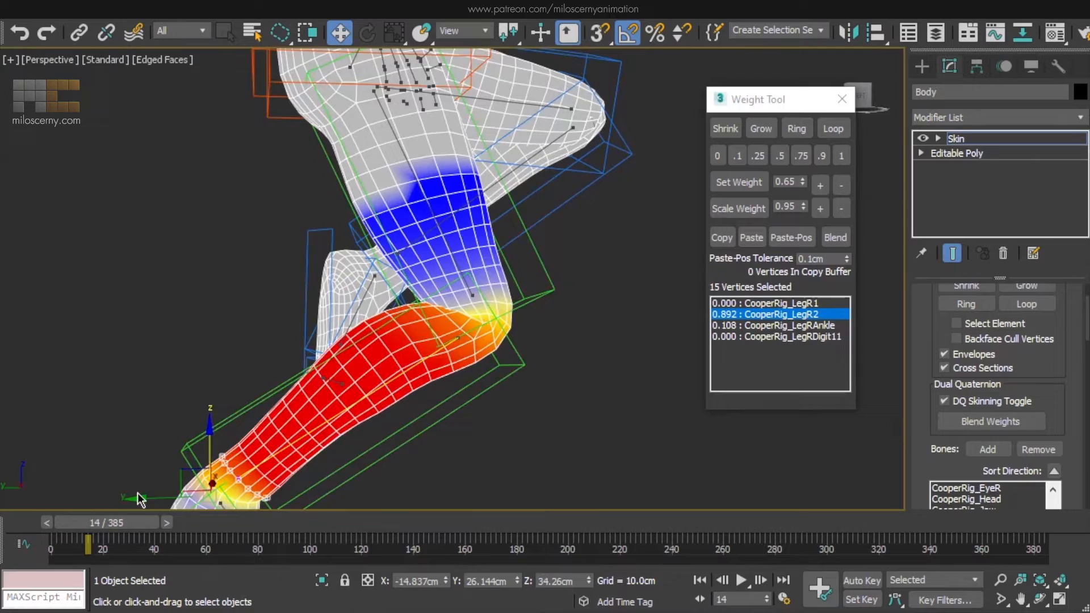
left_click(166, 523)
left_click(168, 523)
left_click(170, 521)
left_click(172, 521)
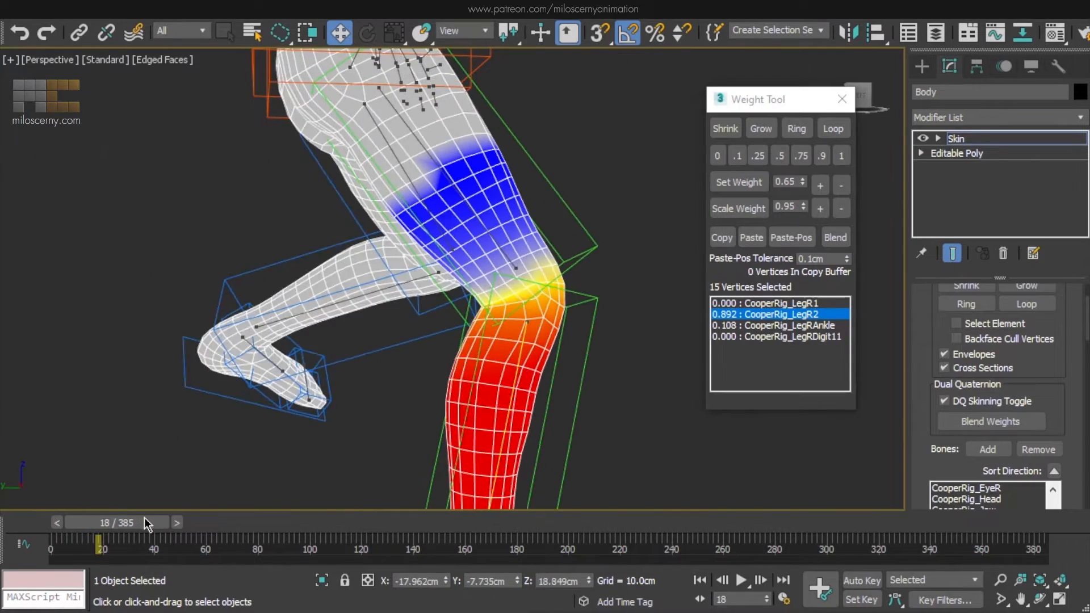
left_click(57, 522)
Select the 96 vertices around the middle of the right thigh and set their CooperRig_LegR2 weight to 0
scroll(500, 312, "up", 5)
mouse_move(499, 312)
middle_mouse_down("alt")
mouse_move(414, 316)
mouse_move(505, 238)
mouse_move(498, 266)
middle_mouse_up("alt")
scroll(414, 316, "down", 4)
key("F3")
mouse_move(499, 265)
left_mouse_down()
mouse_move(389, 284)
mouse_move(273, 340)
mouse_move(386, 402)
mouse_move(488, 372)
left_mouse_up()
scroll(445, 340, "up", 3)
key("F3")
key("F3")
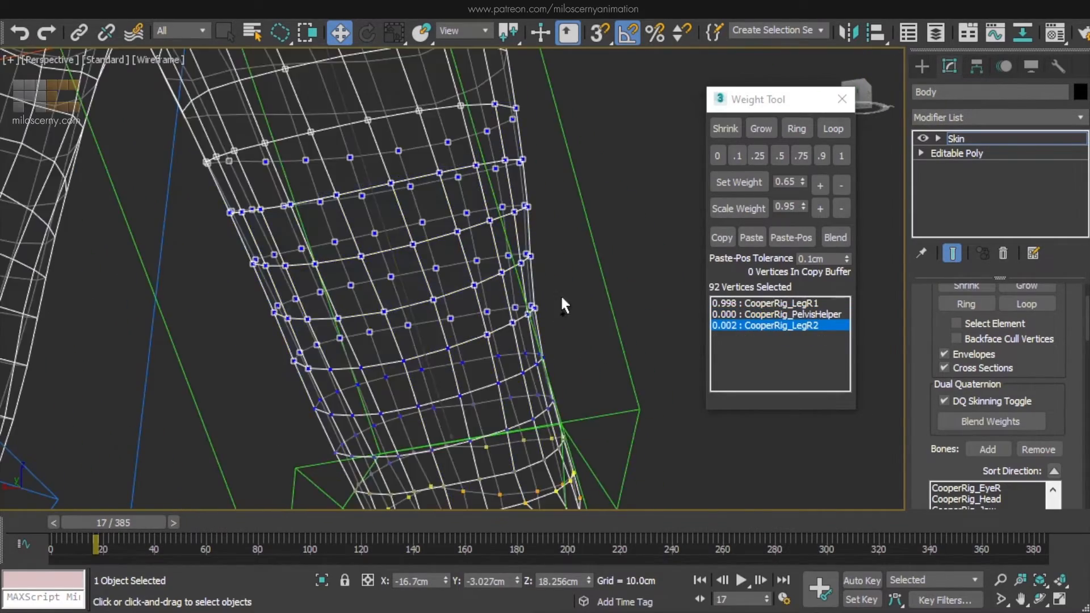
left_click_drag(421, 363, 557, 319, "ctrl")
scroll(558, 322, "down", 4)
middle_click_drag(558, 322, 437, 290, "alt")
key("F3")
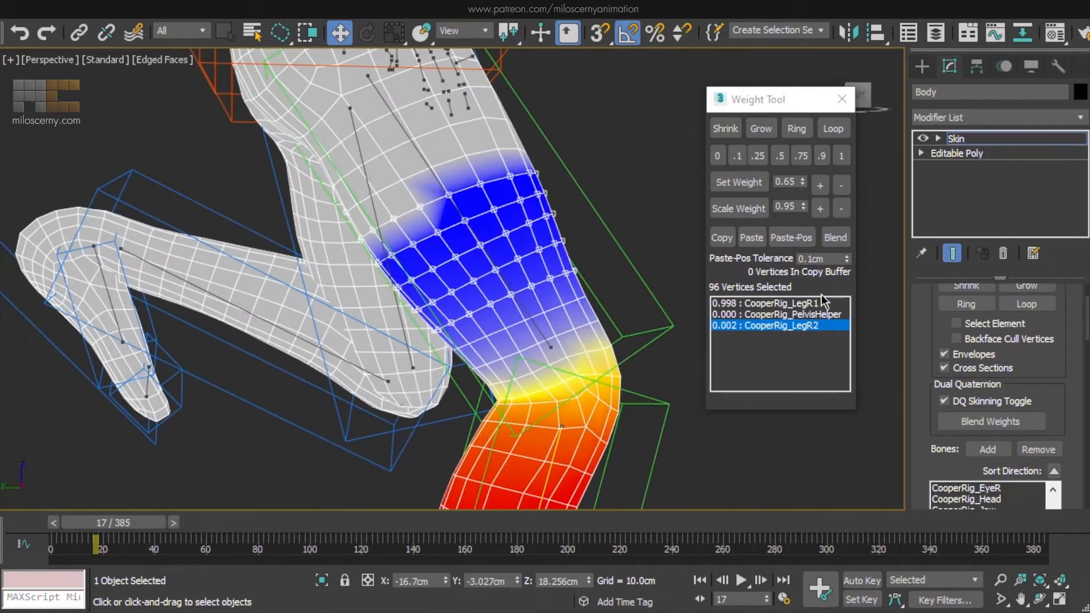
left_click(718, 155)
scroll(425, 263, "down", 4)
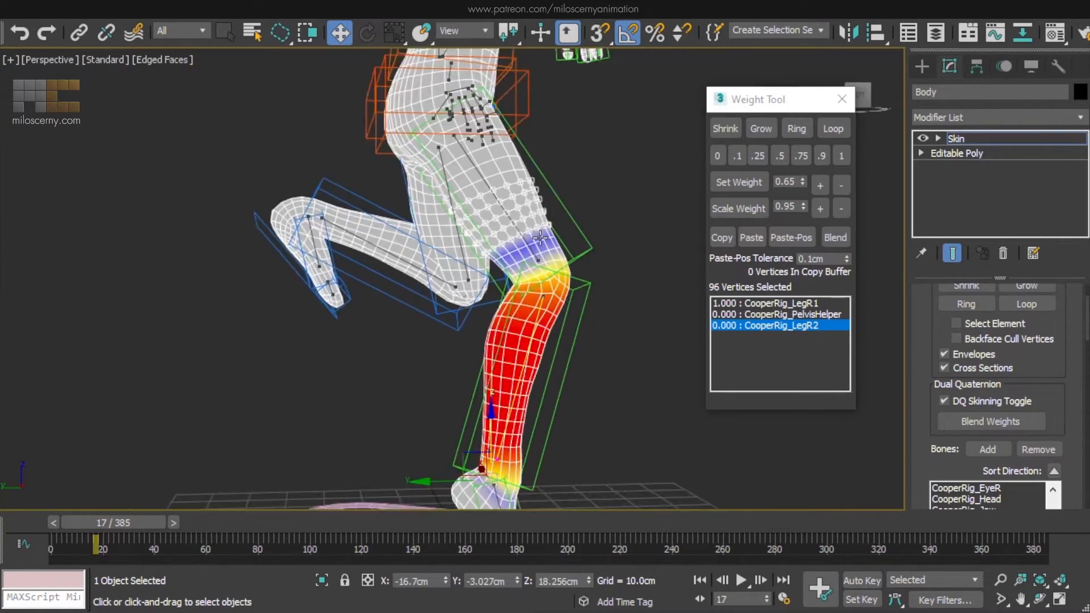
Select the CooperRig_LegR1 bone and scrub the test animation to frames 12 and 11 to check the right hip's deformation
scroll(425, 263, "up", 2)
middle_click_drag(424, 262, 523, 260, "alt")
scroll(523, 261, "up", 2)
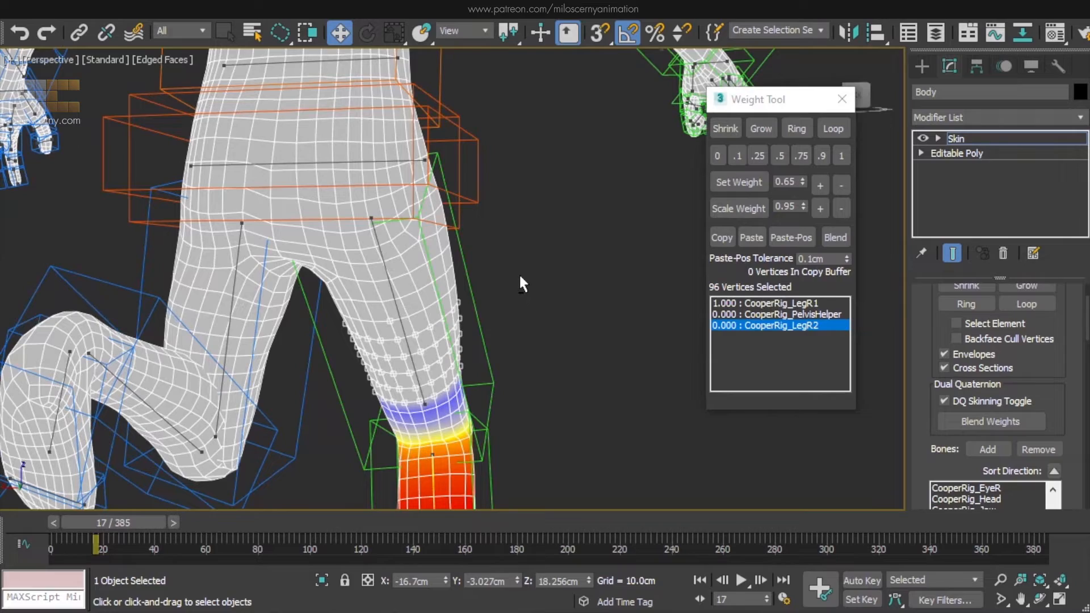
left_click(397, 300)
middle_click_drag(184, 299, 389, 286, "alt")
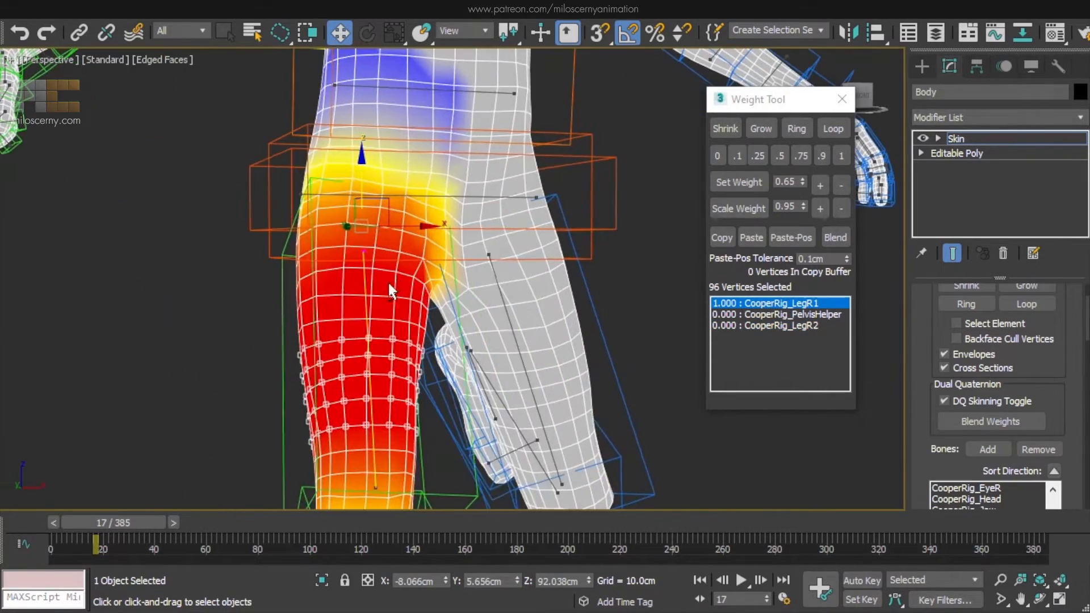
left_click_drag(126, 524, 114, 527)
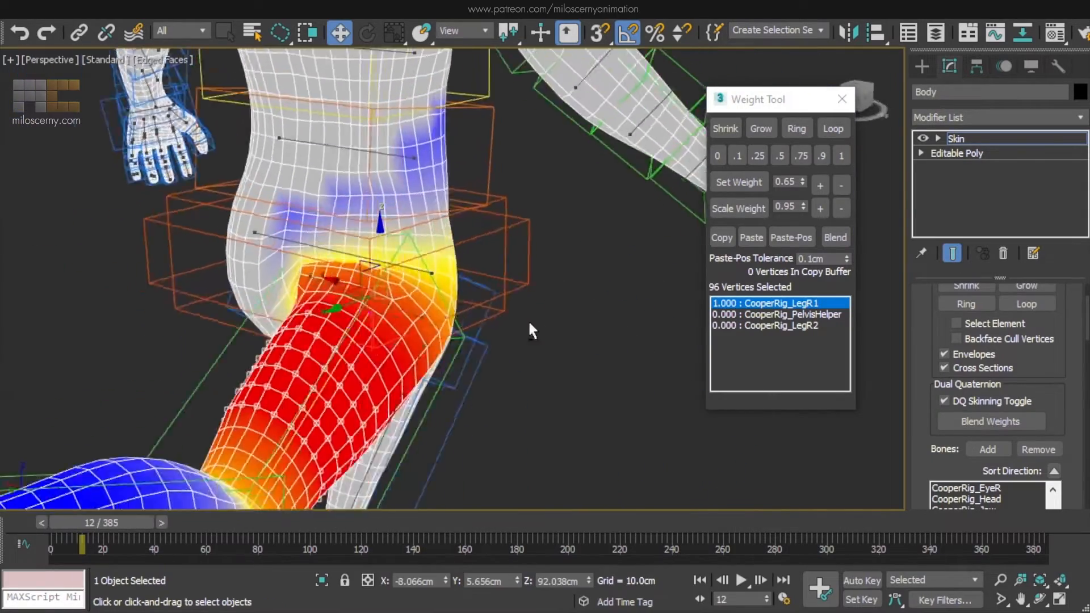
key("w")
middle_click_drag(368, 301, 321, 288, "alt")
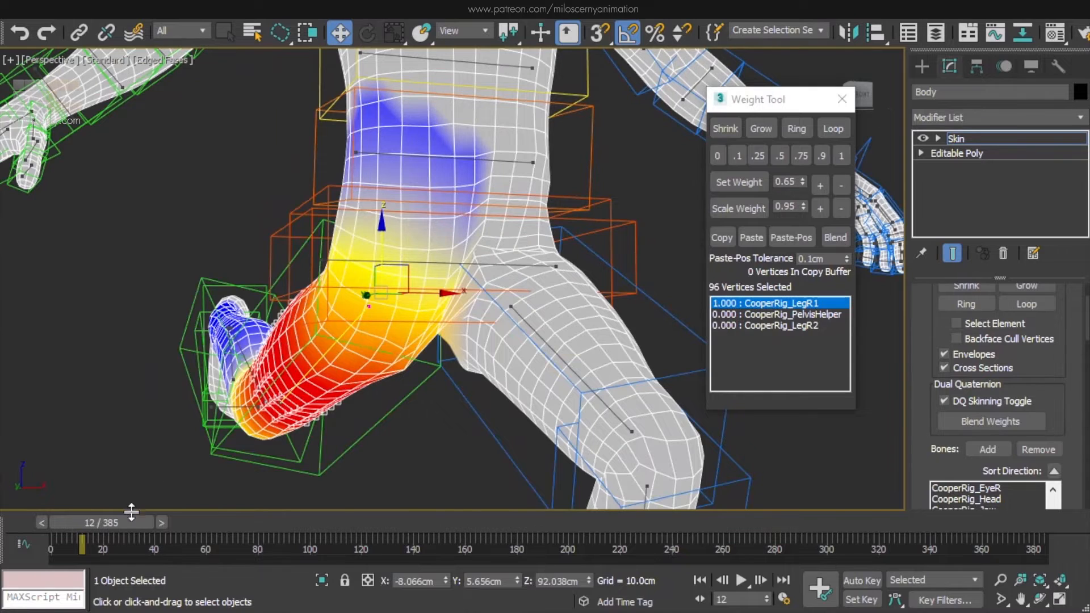
left_click_drag(131, 514, 121, 526)
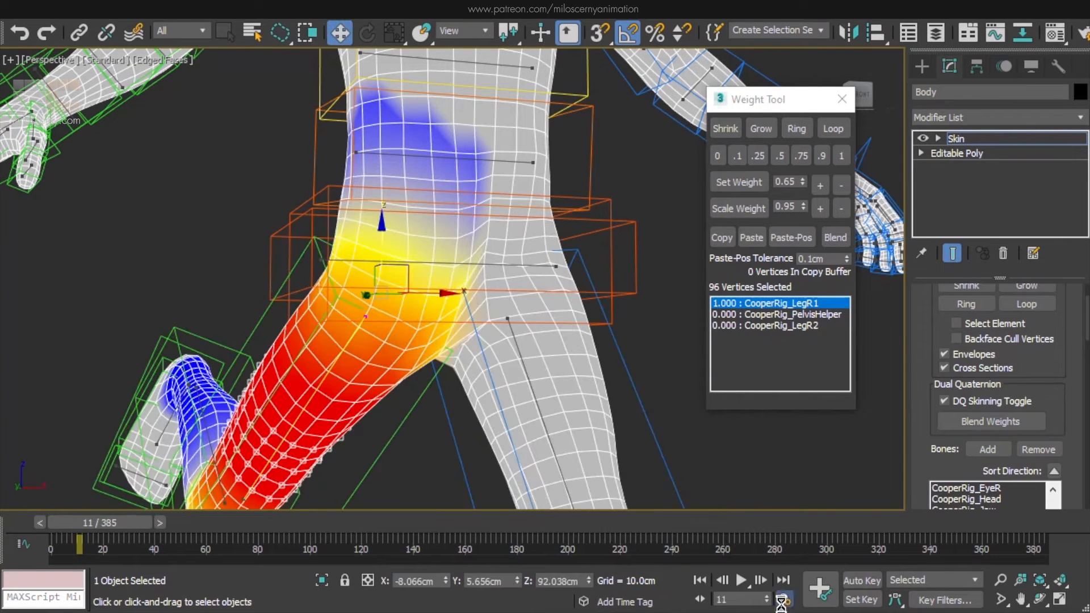
Set the animation's end time to 150 and go to frame 12 to view the raised right thigh
left_click(783, 600)
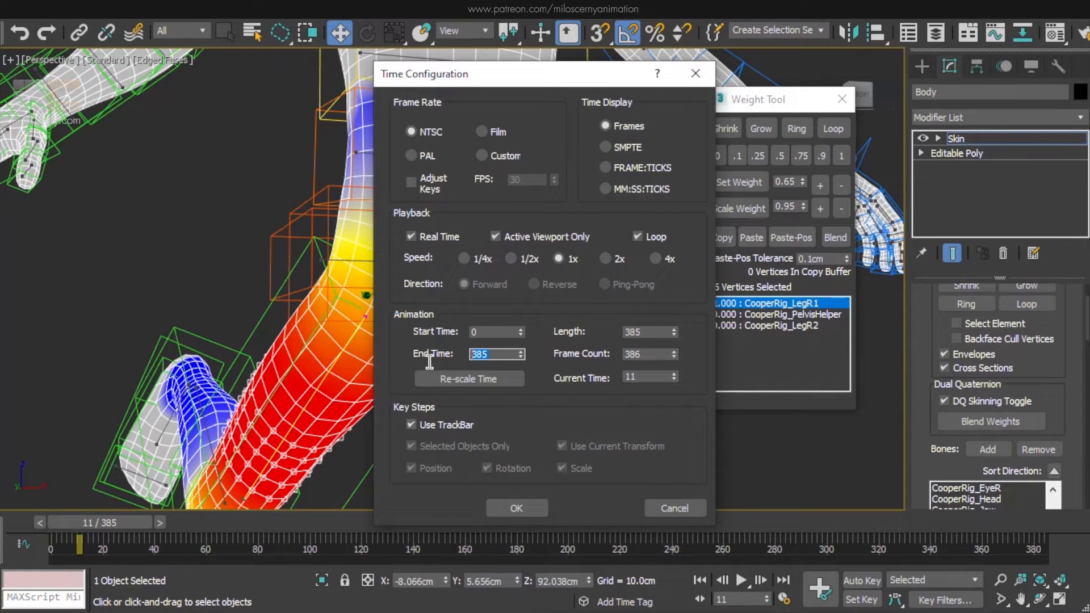
left_click(514, 507)
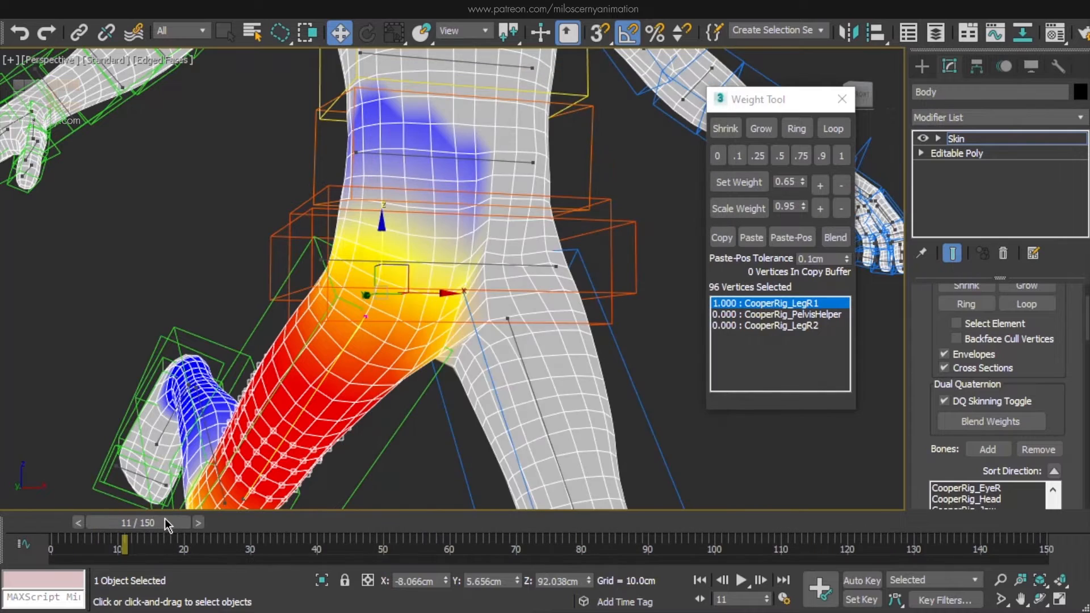
mouse_move(165, 519)
left_mouse_down()
mouse_move(147, 519)
mouse_move(187, 525)
mouse_move(172, 524)
left_mouse_up()
key("w")
middle_click_drag(285, 260, 481, 229, "alt")
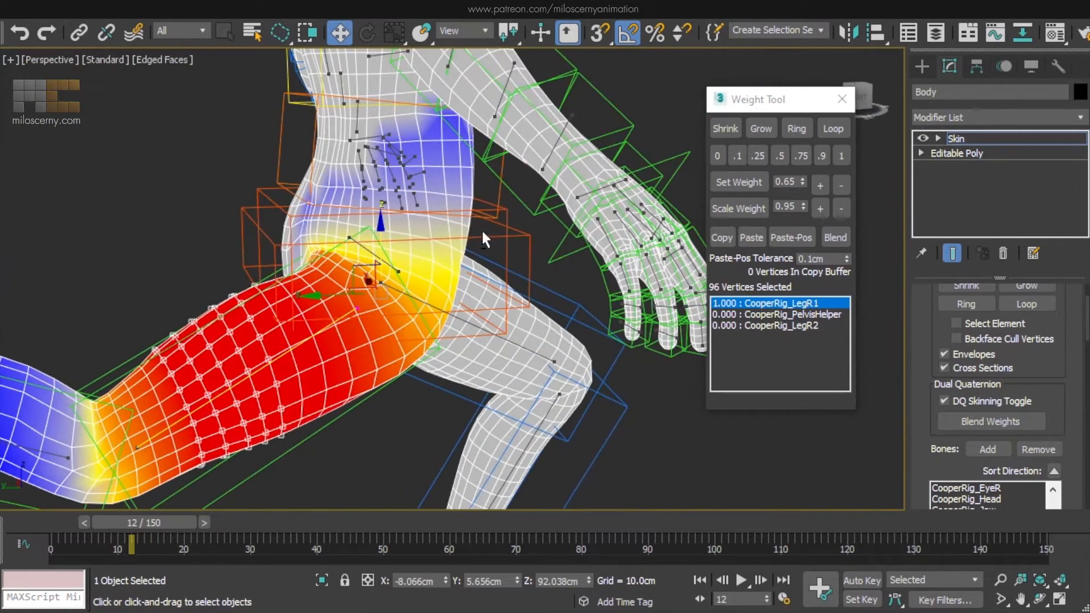
Turn on Paint Weights and set the brush to a maximum strength of 0.05 and a maximum size of 5 cm
scroll(922, 411, "down", 10)
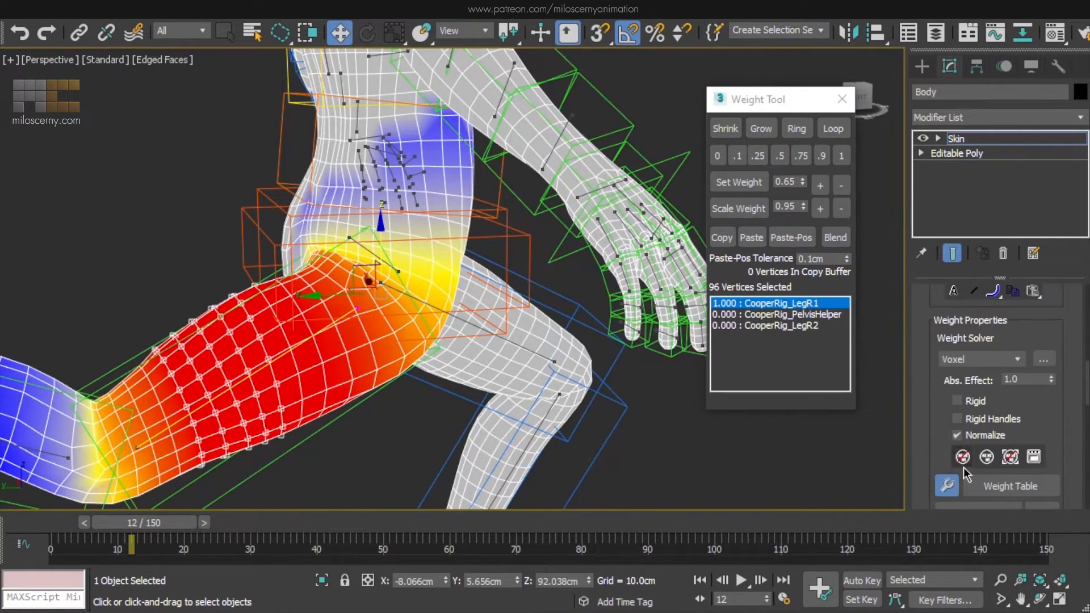
left_click(1042, 423)
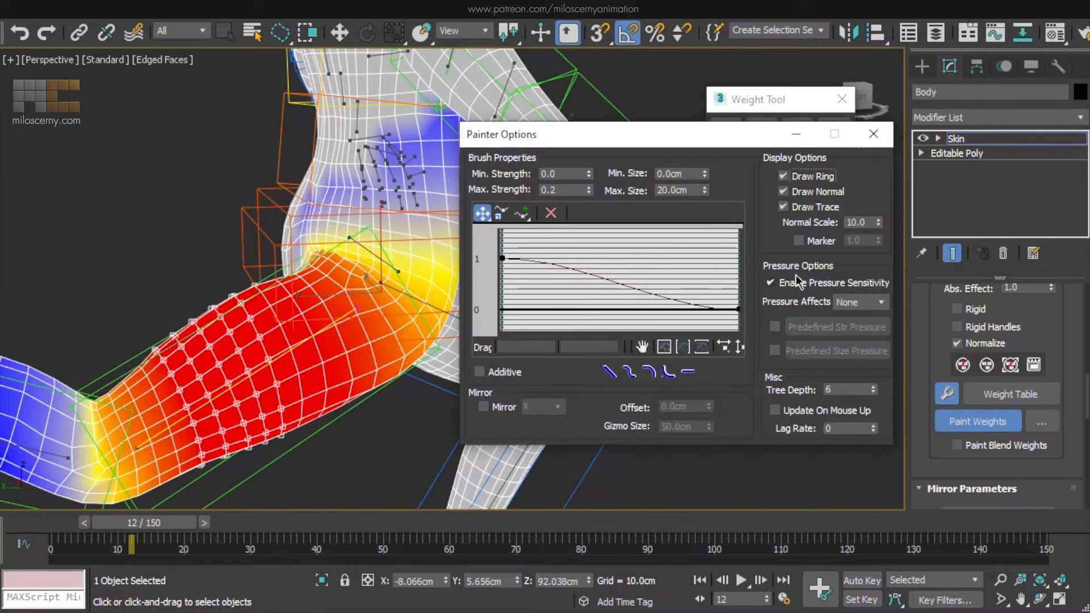
key("Return")
middle_click_drag(400, 179, 371, 212)
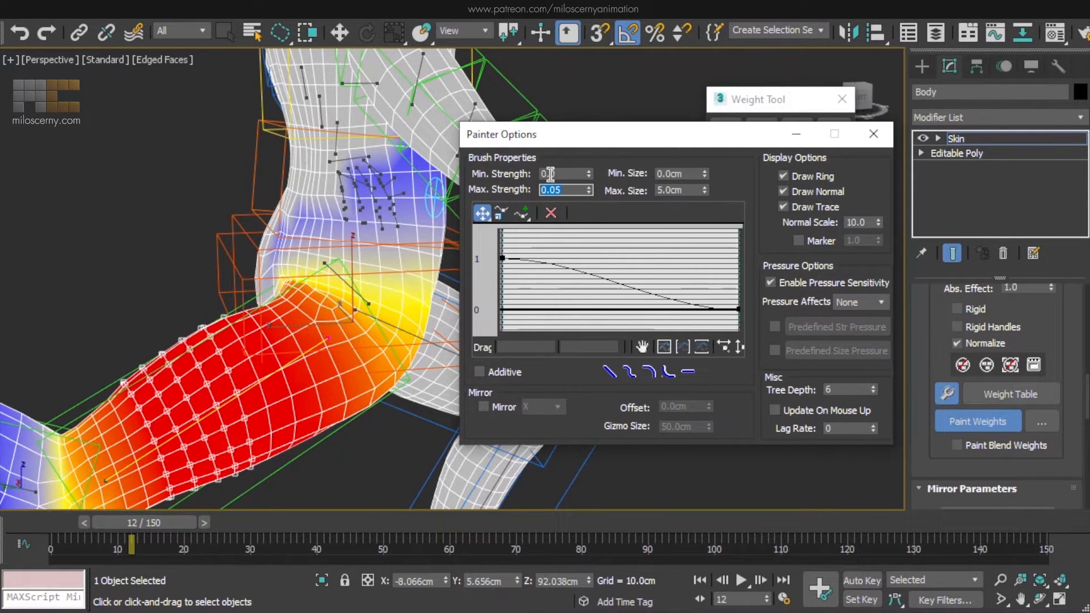
left_click(873, 135)
Paint the stray CooperRig_LegR1 weights off the side and front of the upper waist, and go to frame 11
scroll(397, 131, "up", 4)
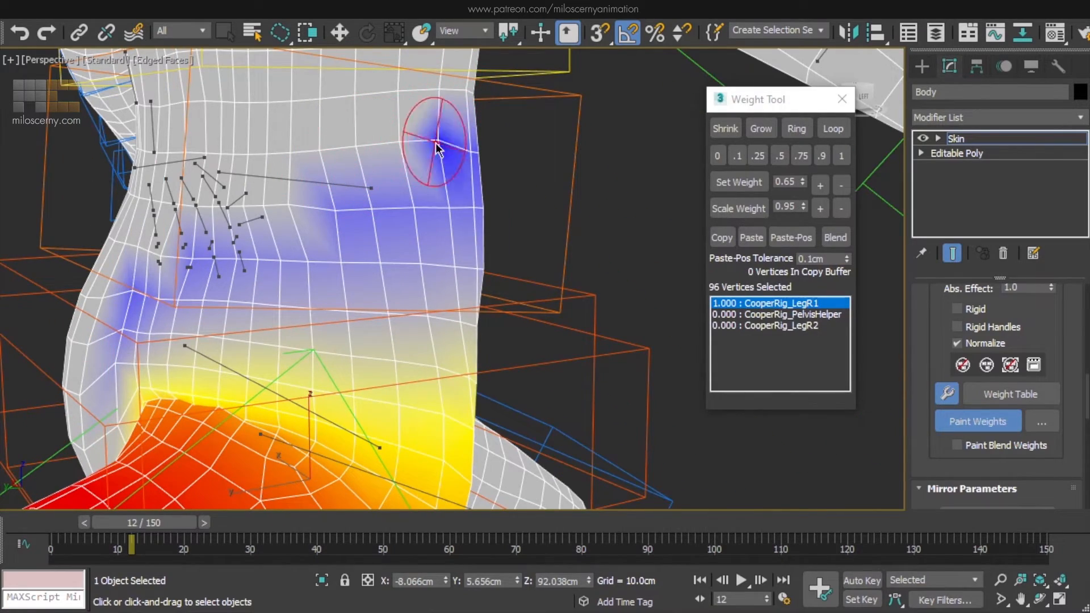
scroll(441, 145, "down", 6)
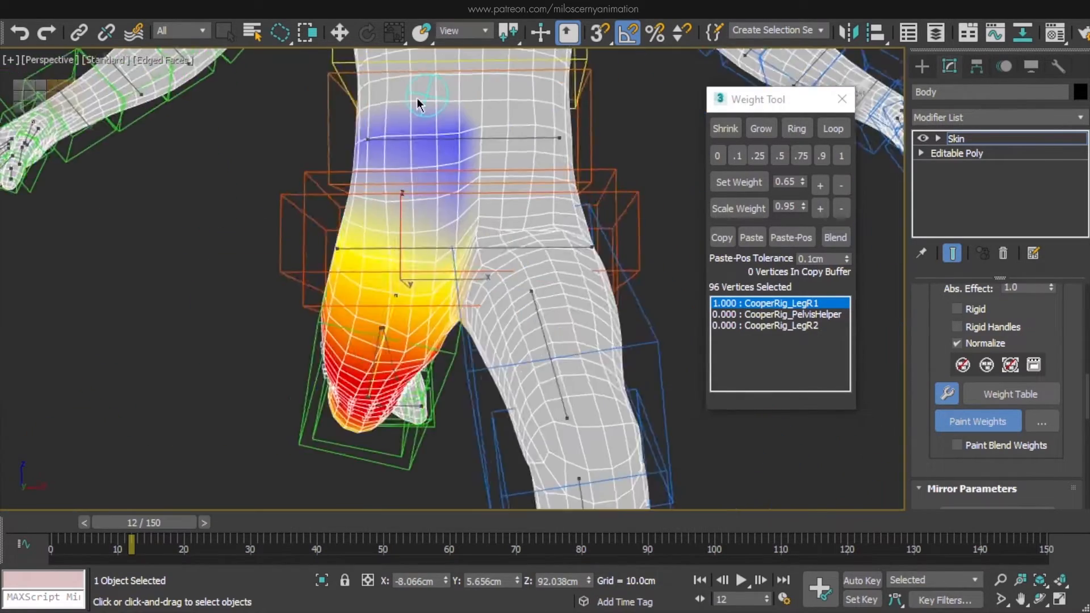
scroll(457, 203, "up", 3)
middle_click_drag(456, 210, 376, 441, "alt")
left_click_drag(160, 522, 155, 523)
Paint light CooperRig_LegR1 weights down the front midline of the pelvis into the crotch
scroll(629, 325, "up", 3)
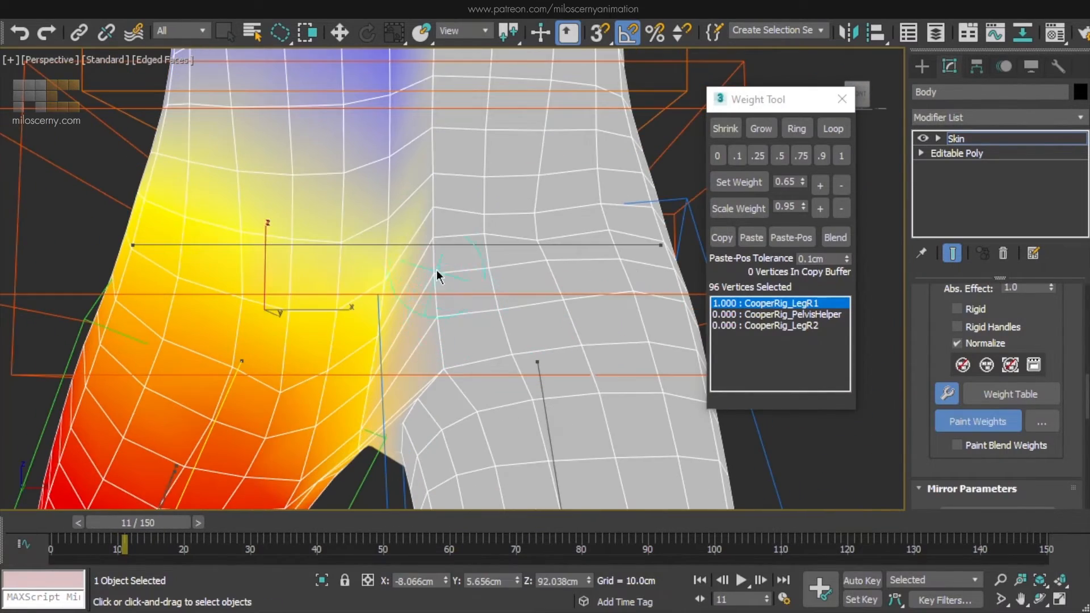
mouse_move(437, 271)
left_mouse_down()
mouse_move(441, 358)
mouse_move(427, 239)
mouse_move(438, 159)
mouse_move(457, 222)
mouse_move(439, 322)
left_mouse_up()
mouse_move(439, 322)
middle_mouse_down("alt")
mouse_move(488, 372)
mouse_move(487, 274)
mouse_move(487, 285)
middle_mouse_up("alt")
middle_click_drag(440, 311, 405, 311, "alt")
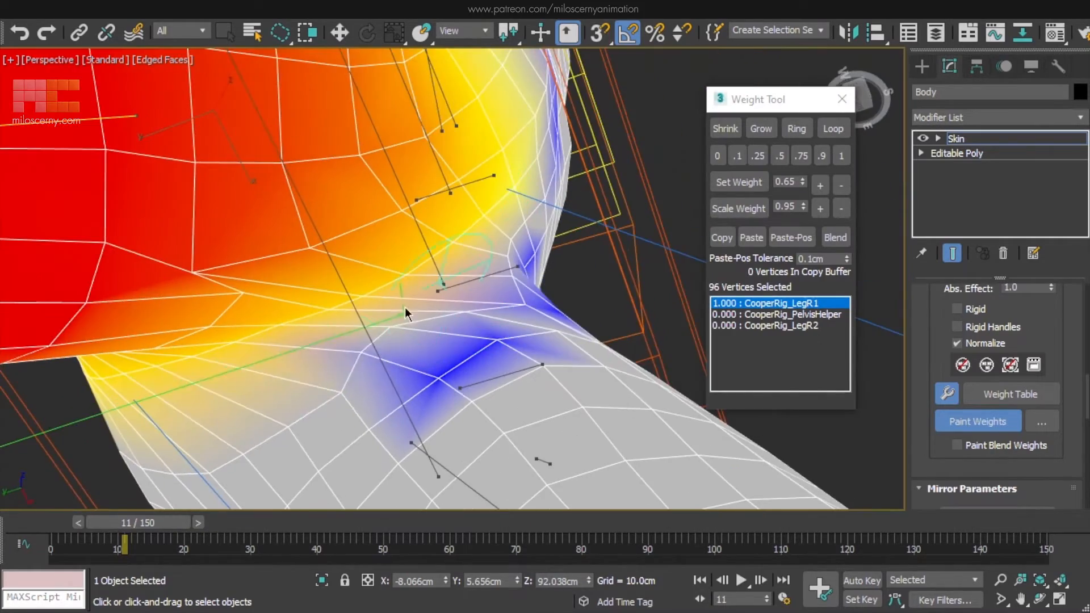
Paint light CooperRig_LegR1 weights onto the upper inner left thigh around the crotch crease
mouse_move(323, 407)
middle_mouse_down("alt")
mouse_move(547, 291)
mouse_move(513, 333)
mouse_move(595, 255)
middle_mouse_up("alt")
left_click_drag(482, 313, 499, 333)
middle_click_drag(500, 334, 468, 316, "alt")
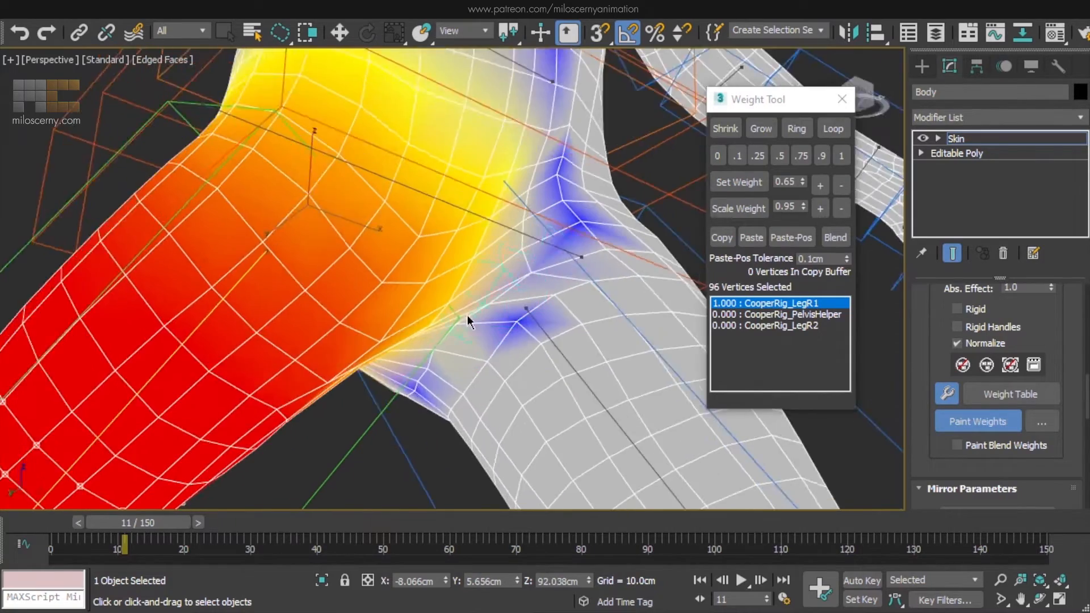
scroll(468, 315, "up", 3)
left_click_drag(455, 334, 431, 357)
scroll(486, 352, "down", 3)
middle_click_drag(486, 352, 444, 274, "alt")
Scrub the test animation to frame 9 to check how the front of the hip and groin deforms
scroll(465, 338, "down", 3)
middle_click_drag(493, 196, 494, 295)
mouse_move(140, 521)
left_mouse_down()
mouse_move(144, 530)
mouse_move(136, 526)
left_mouse_up()
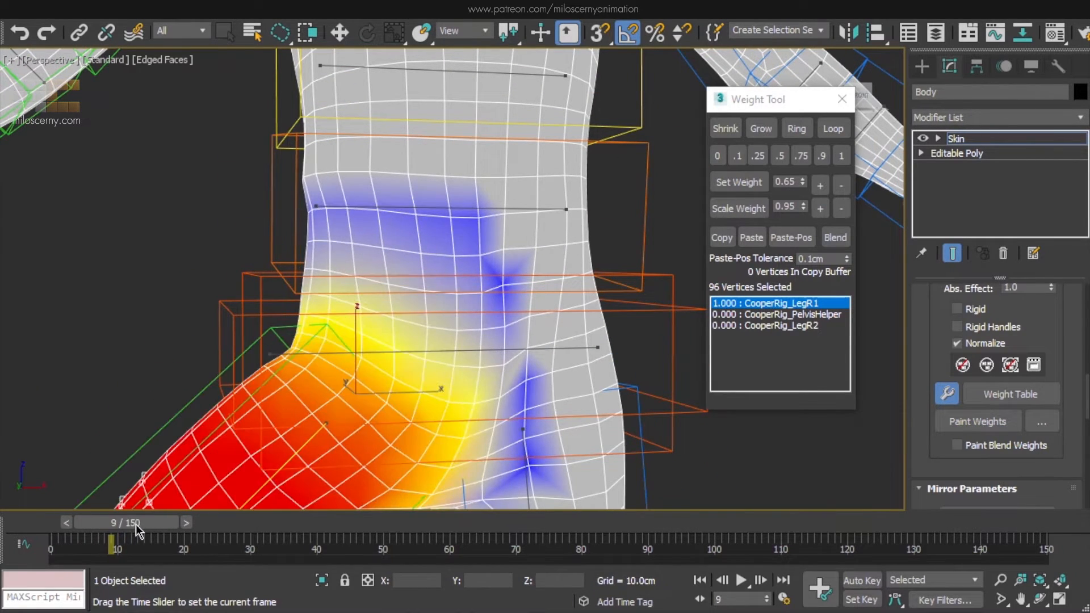
scroll(380, 239, "down", 3)
middle_click_drag(380, 239, 346, 231, "alt")
mouse_move(148, 527)
left_mouse_down()
mouse_move(138, 527)
mouse_move(149, 527)
left_mouse_up()
scroll(338, 275, "up", 3)
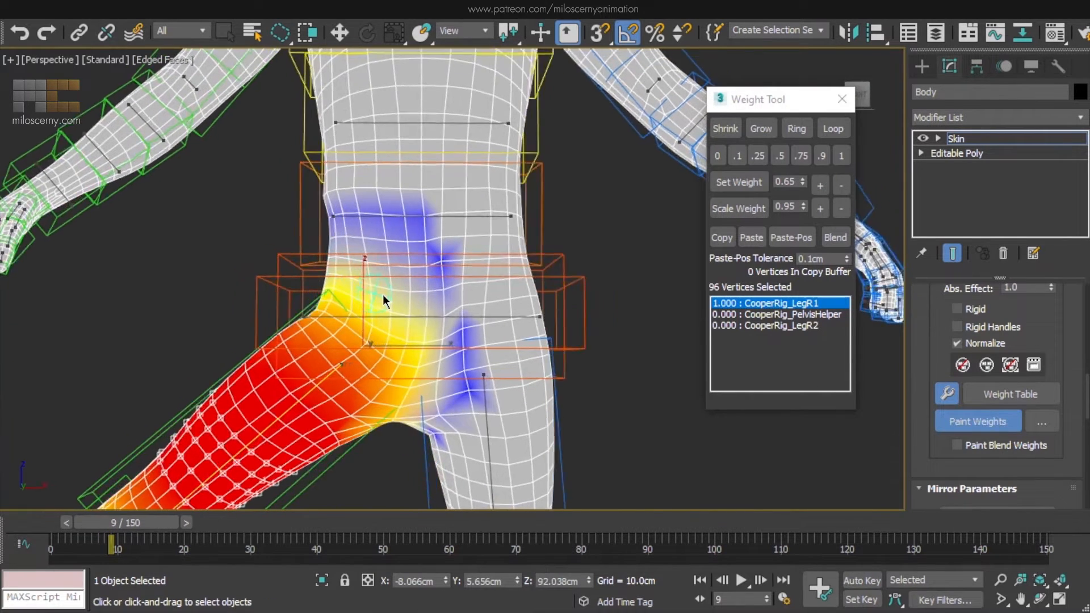
Soften the CooperRig_LegR1 weights across the front of the waist above the right hip with the brush
middle_click_drag(461, 202, 336, 237, "alt")
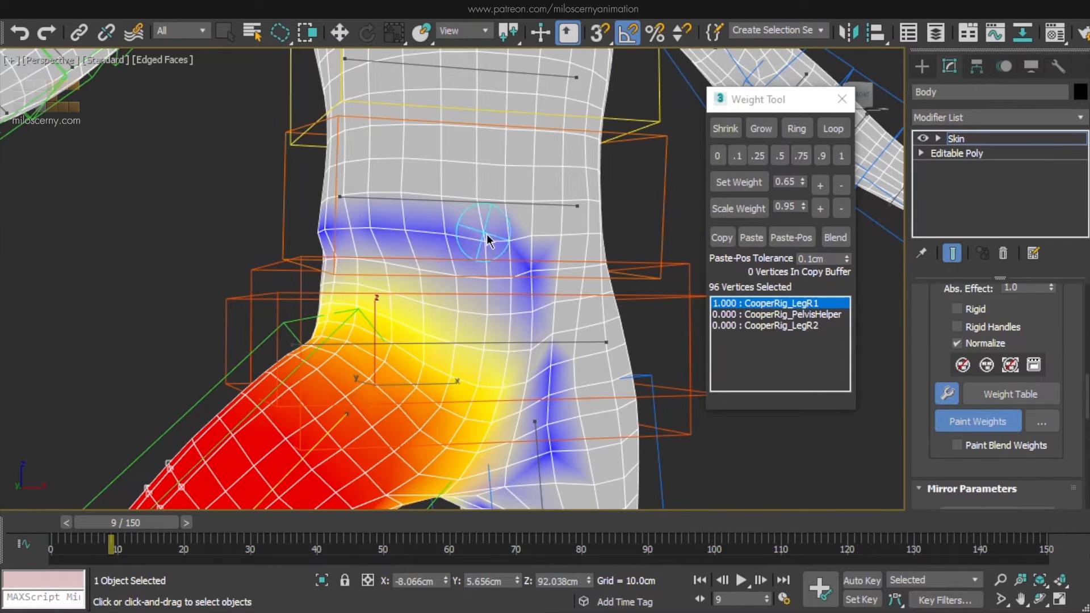
scroll(347, 261, "up", 4)
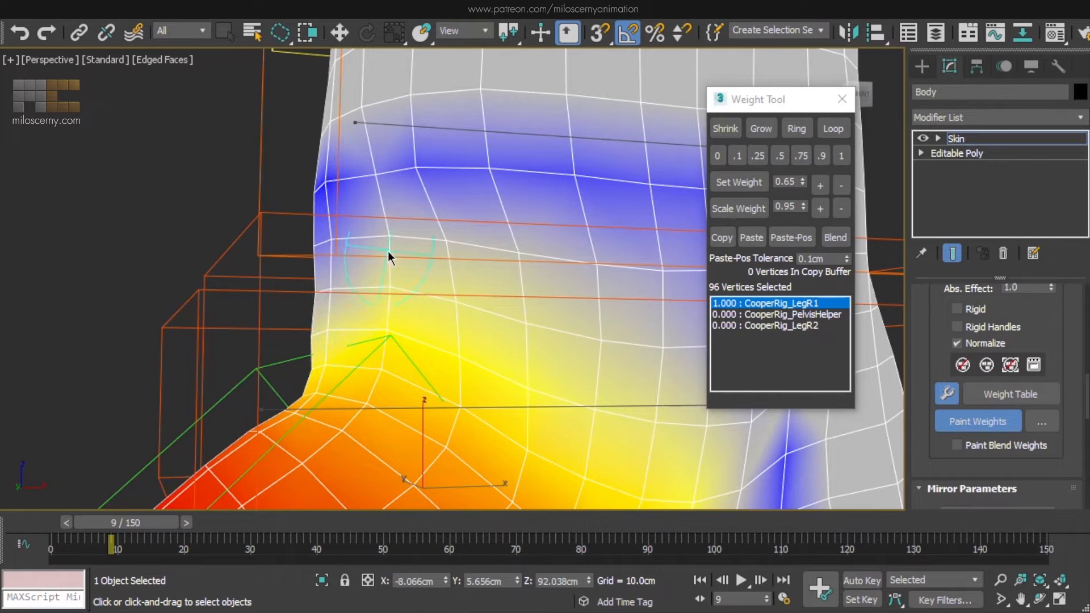
middle_click_drag(417, 343, 460, 281, "alt")
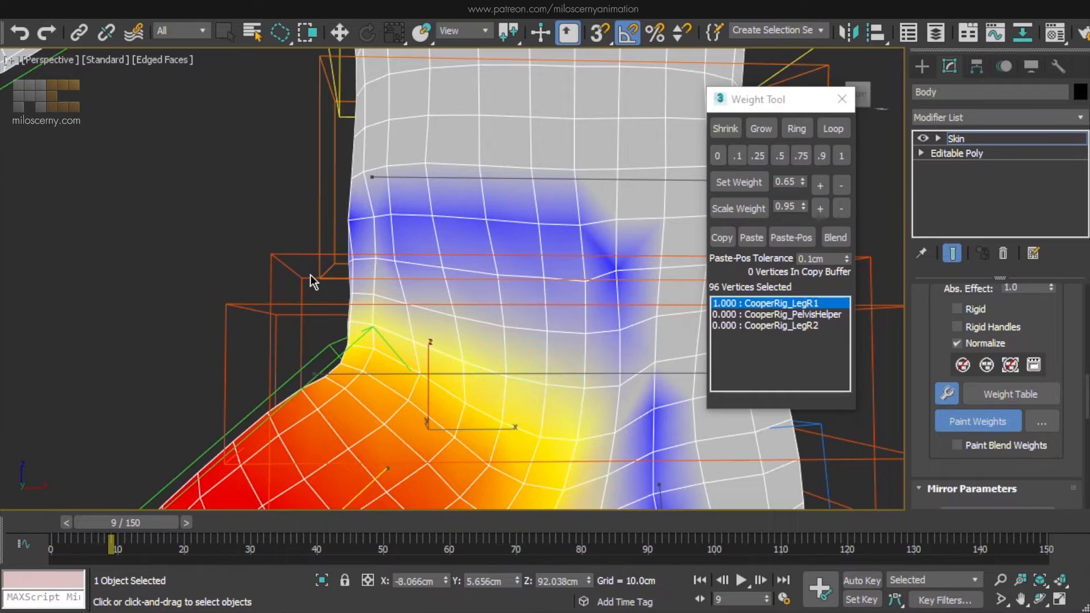
Smooth the CooperRig_LegR1 weights across the lower back above the right buttock with the brush, and go to frame 8
mouse_move(312, 274)
middle_mouse_down("alt")
mouse_move(550, 300)
mouse_move(469, 294)
middle_mouse_up("alt")
scroll(469, 294, "up", 2)
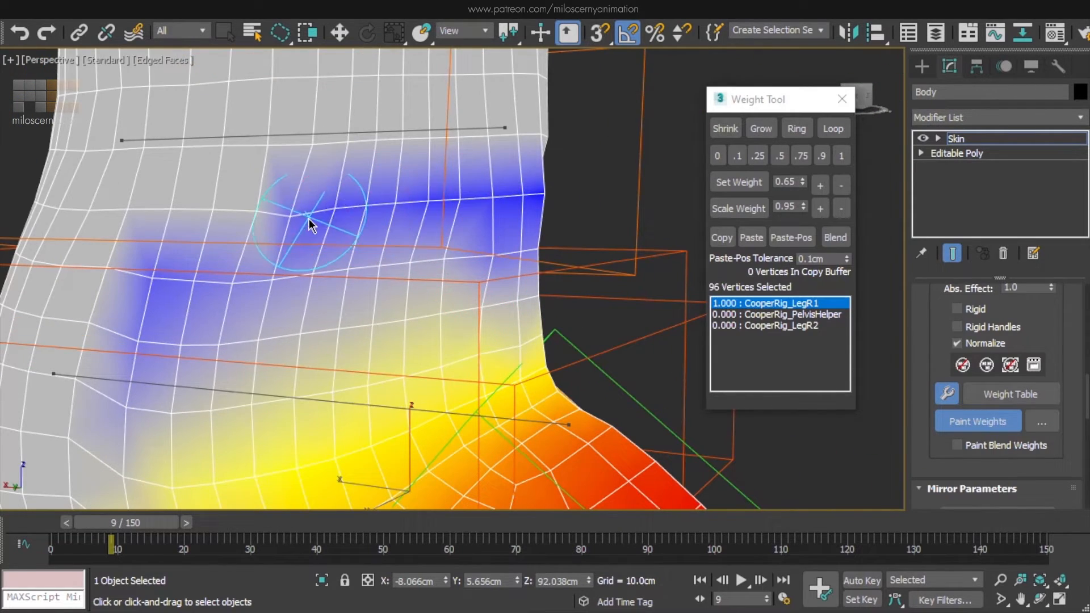
left_click_drag(284, 336, 410, 298)
left_click_drag(367, 267, 449, 320)
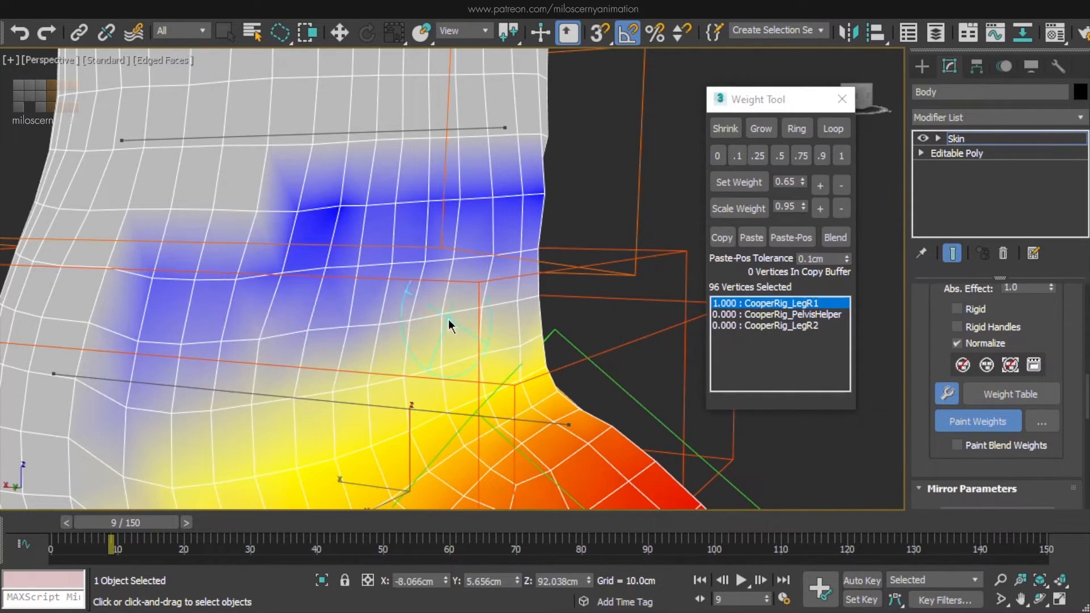
mouse_move(566, 329)
middle_mouse_down("alt")
mouse_move(585, 323)
mouse_move(543, 340)
middle_mouse_up("alt")
scroll(516, 362, "up", 2)
left_click_drag(495, 362, 320, 377)
scroll(217, 376, "down", 3)
mouse_move(159, 522)
left_mouse_down()
mouse_move(141, 526)
mouse_move(153, 529)
left_mouse_up()
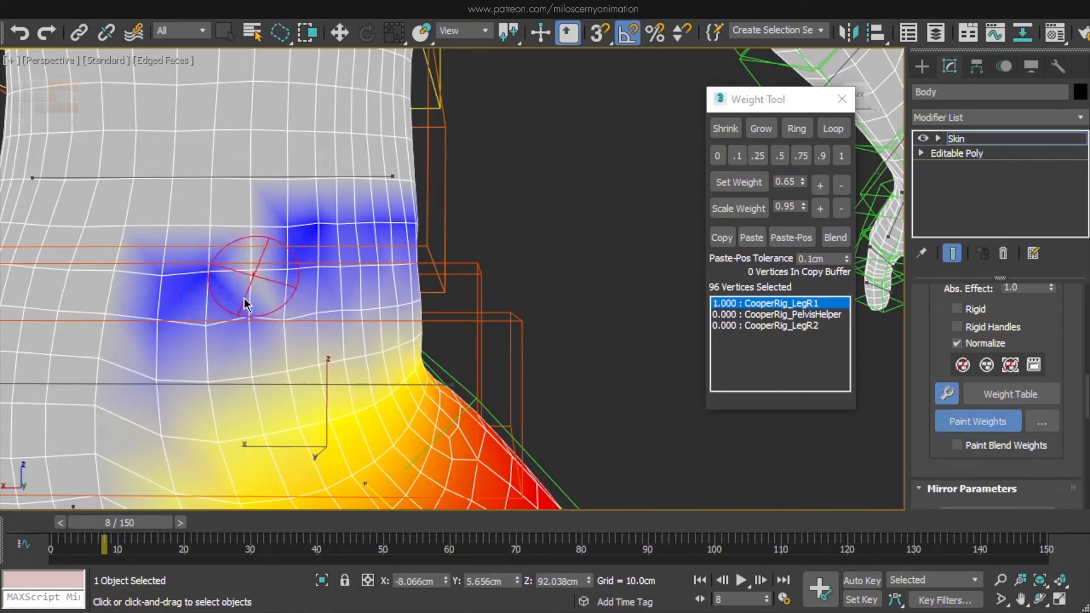
Paint the CooperRig_LegR1 weights into a soft falloff down the buttocks' midline to the rear crotch crease
mouse_move(242, 261)
middle_mouse_down("alt")
mouse_move(118, 296)
mouse_move(325, 360)
mouse_move(532, 180)
mouse_move(317, 231)
mouse_move(243, 280)
middle_mouse_up("alt")
left_click_drag(243, 280, 245, 85, "alt")
left_click_drag(263, 320, 267, 321, "alt")
mouse_move(267, 322)
middle_mouse_down("alt")
mouse_move(309, 333)
mouse_move(302, 316)
middle_mouse_up("alt")
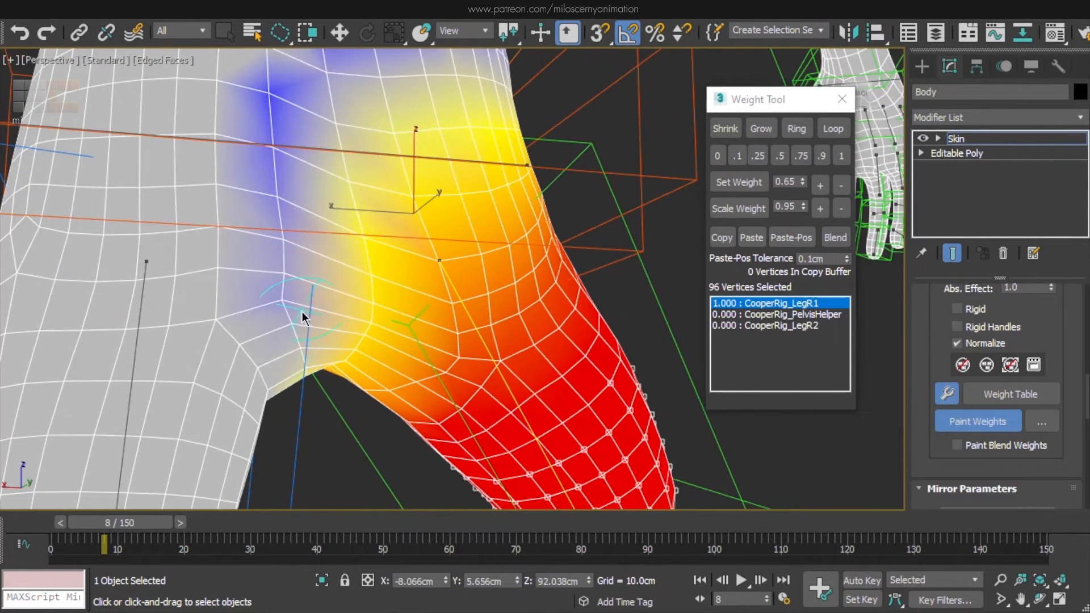
mouse_move(240, 340)
left_mouse_down("alt")
mouse_move(250, 251)
mouse_move(243, 117)
left_mouse_up("alt")
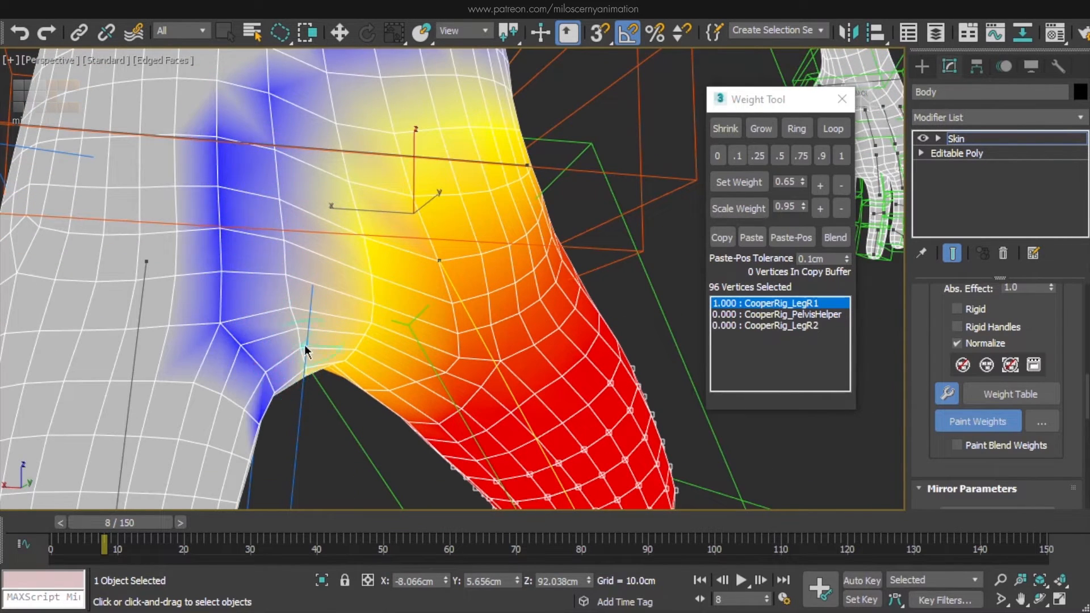
middle_click_drag(304, 345, 140, 543, "alt")
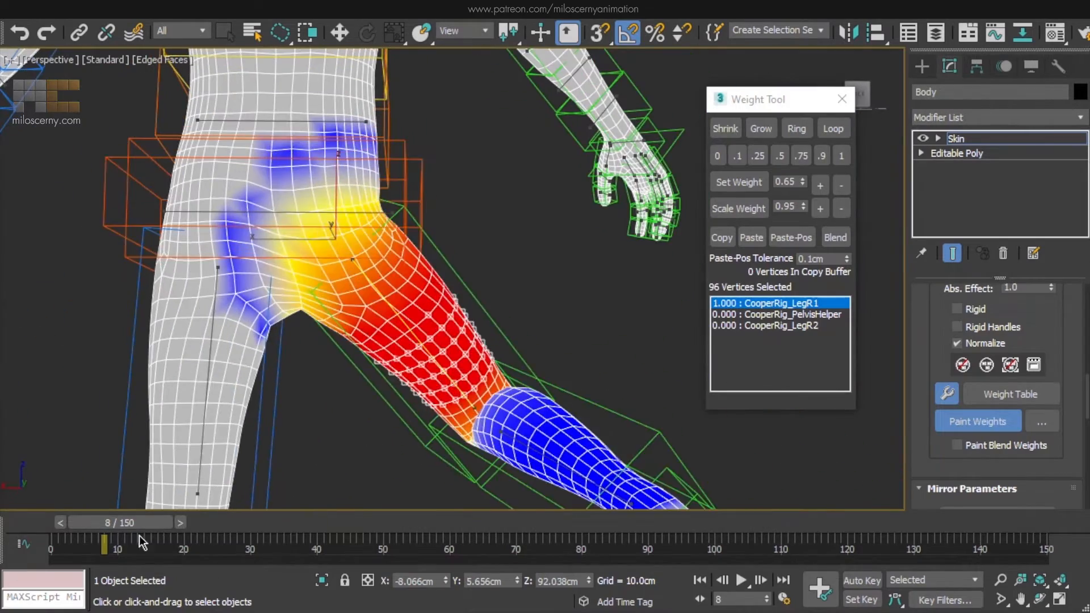
Smooth the CooperRig_LegR1 weights around the outer side of the right hip and waist with the brush
mouse_move(144, 527)
left_mouse_down()
mouse_move(131, 530)
mouse_move(139, 534)
left_mouse_up()
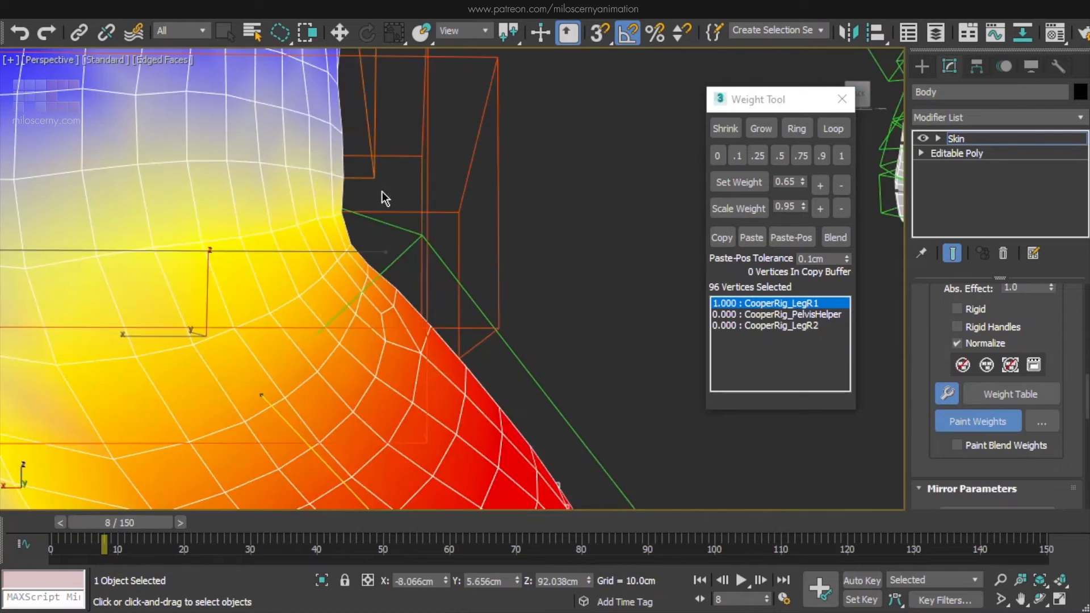
mouse_move(384, 197)
middle_mouse_down()
mouse_move(409, 258)
mouse_move(393, 288)
middle_mouse_up()
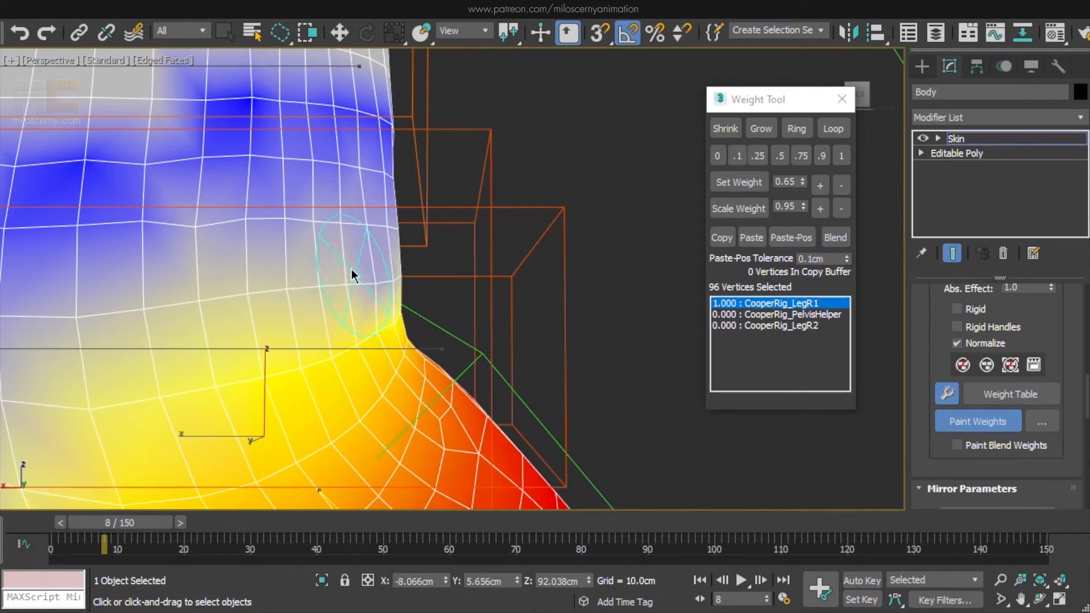
middle_click_drag(341, 229, 135, 272, "alt")
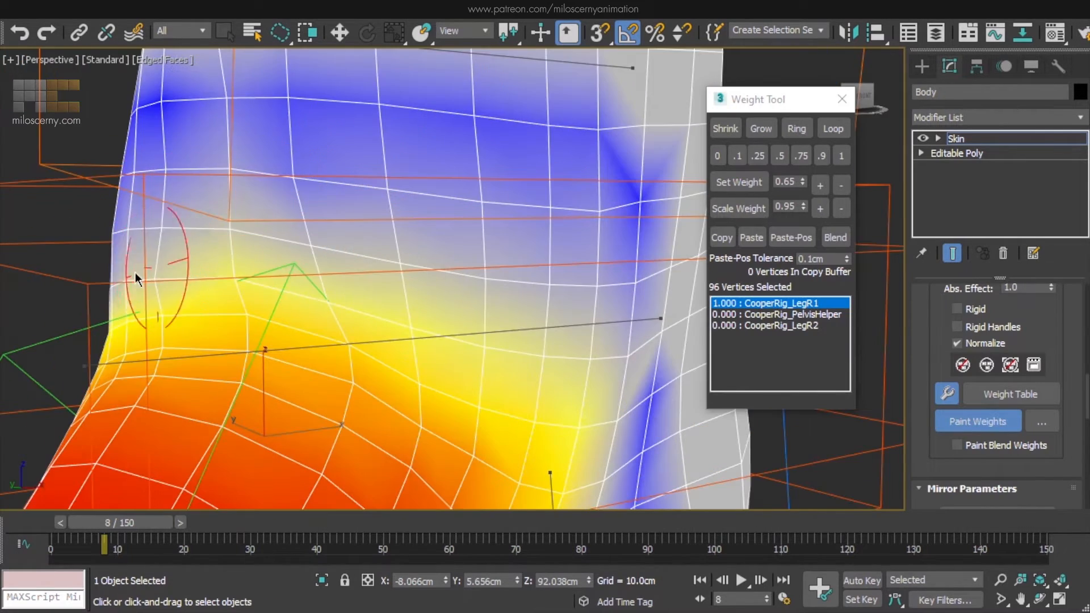
mouse_move(235, 211)
left_mouse_down("alt")
mouse_move(170, 224)
mouse_move(347, 301)
left_mouse_up("alt")
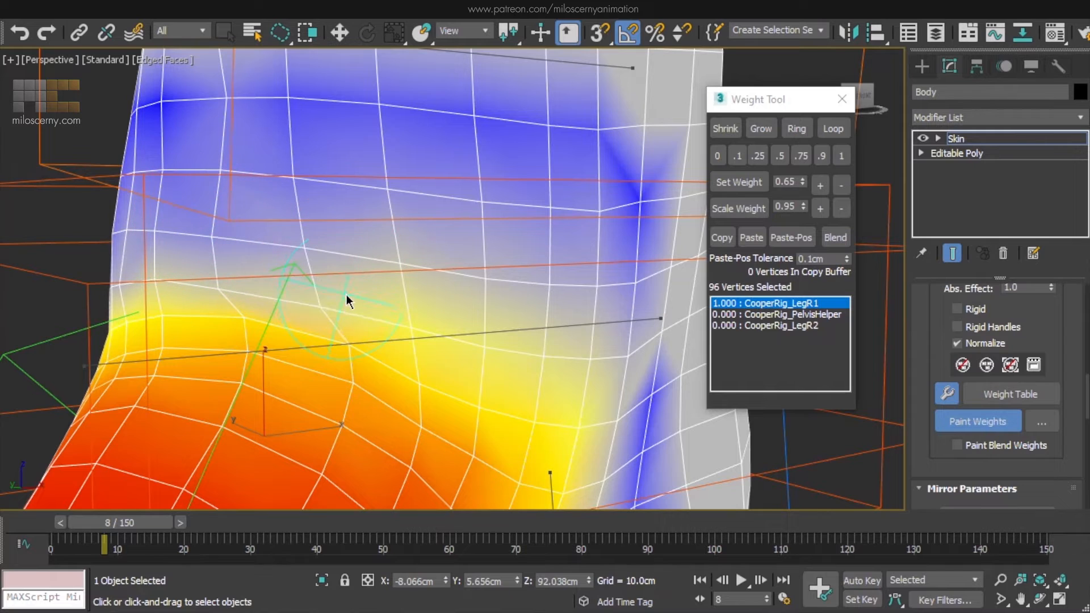
middle_click_drag(414, 261, 253, 231, "alt")
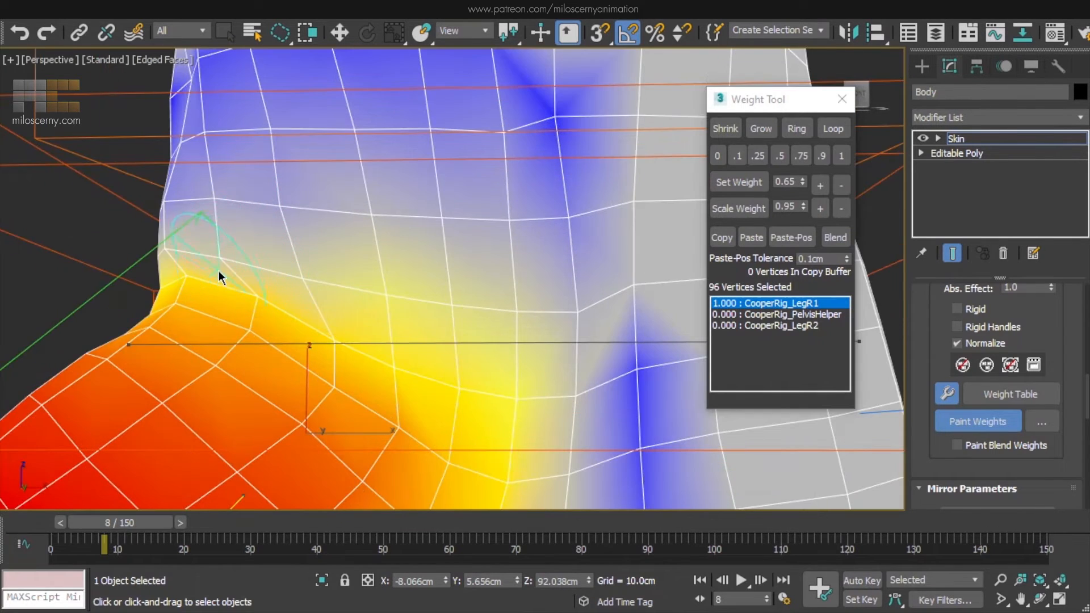
Scrub the test animation to frame 2 to check how the hip crease deforms with the right thigh raised
scroll(365, 251, "down", 3)
left_click_drag(116, 529, 151, 529)
scroll(318, 341, "down", 3)
middle_click_drag(318, 340, 511, 316, "alt")
left_click_drag(177, 529, 113, 531)
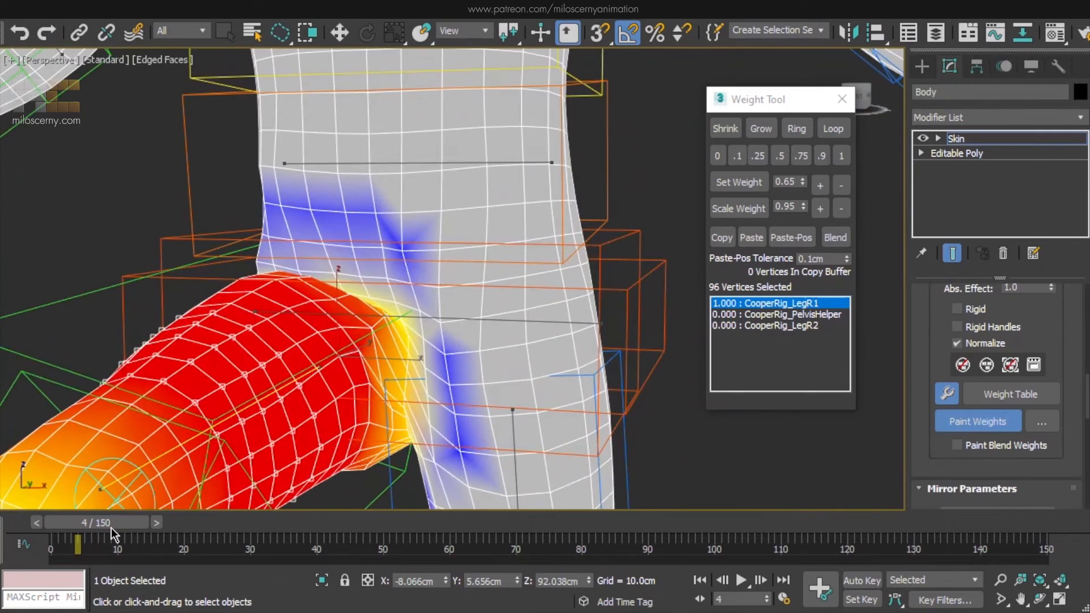
left_click_drag(114, 531, 102, 534)
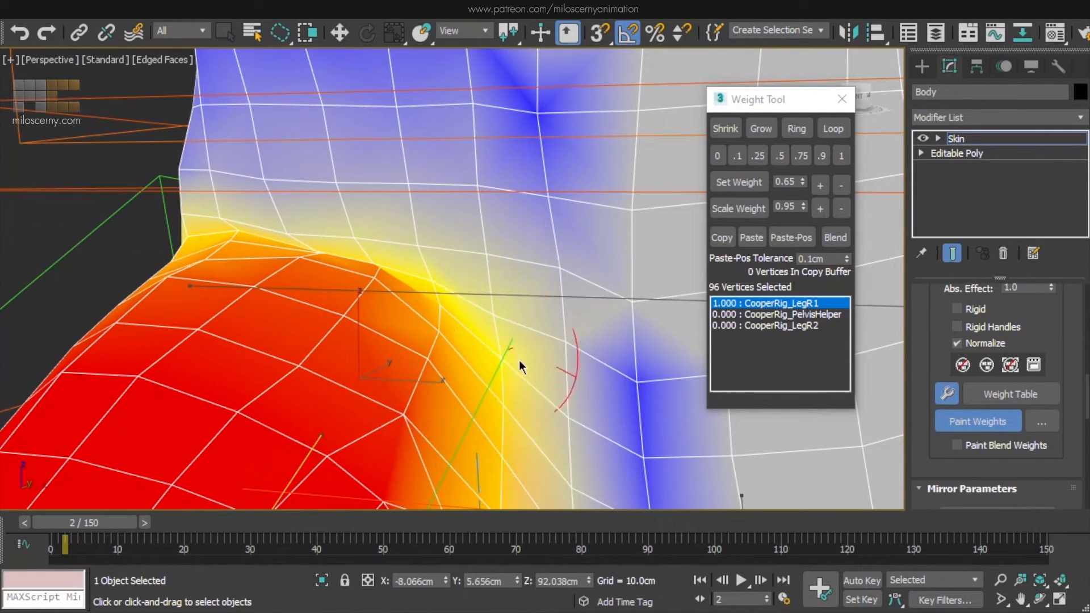
Soften the CooperRig_LegR1 weights along the crease between the raised right thigh and the waist with the brush
middle_click_drag(522, 366, 487, 298, "alt")
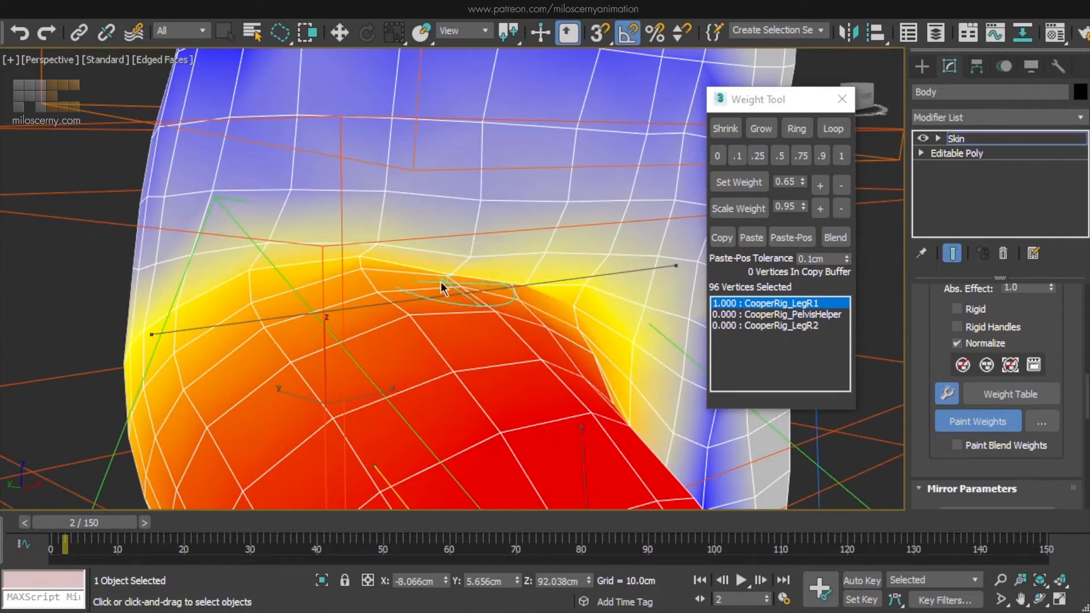
left_click_drag(442, 283, 441, 274)
mouse_move(441, 274)
middle_mouse_down("alt")
mouse_move(560, 264)
mouse_move(556, 278)
middle_mouse_up("alt")
scroll(480, 263, "up", 4)
middle_click_drag(397, 366, 531, 294, "alt")
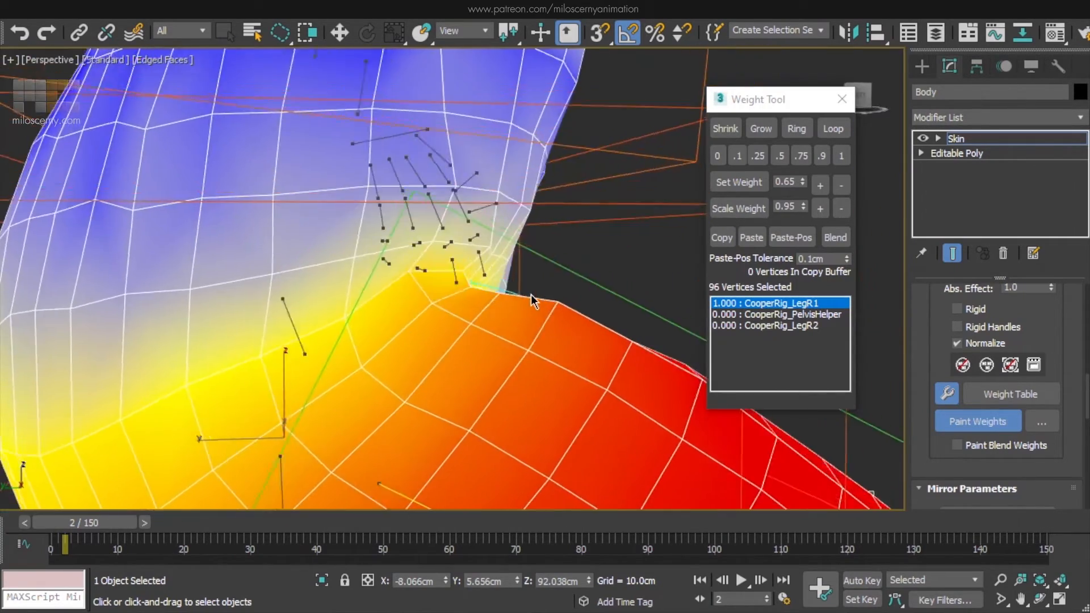
Stop painting weights, then blend individual vertices just above the front hip crease and scale down their CooperRig_LegR1 weight
scroll(527, 298, "down", 2)
scroll(523, 301, "down", 2)
scroll(497, 310, "up", 2)
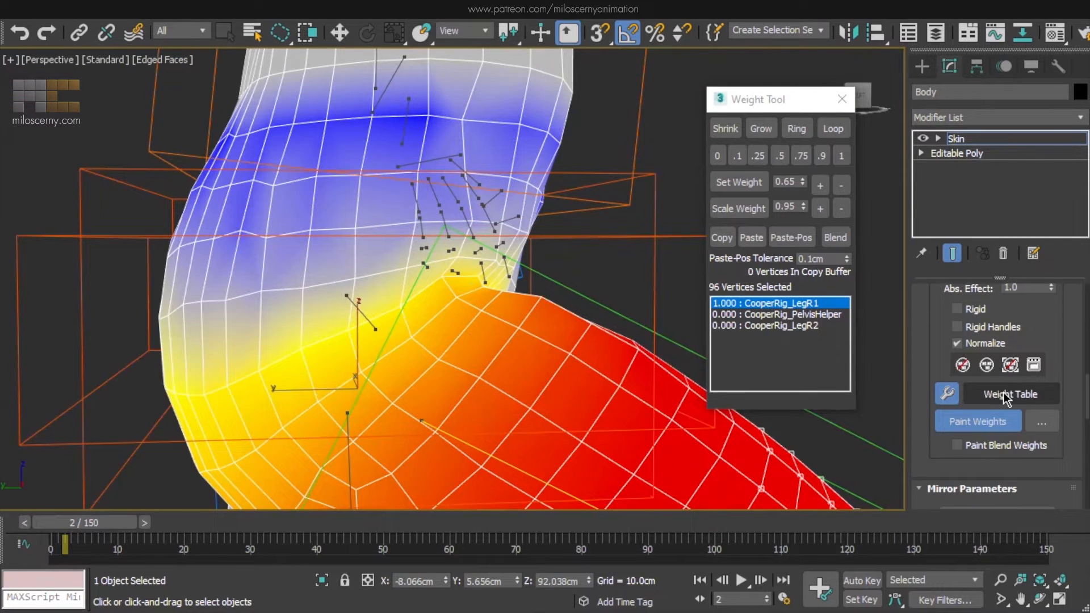
scroll(520, 298, "up", 2)
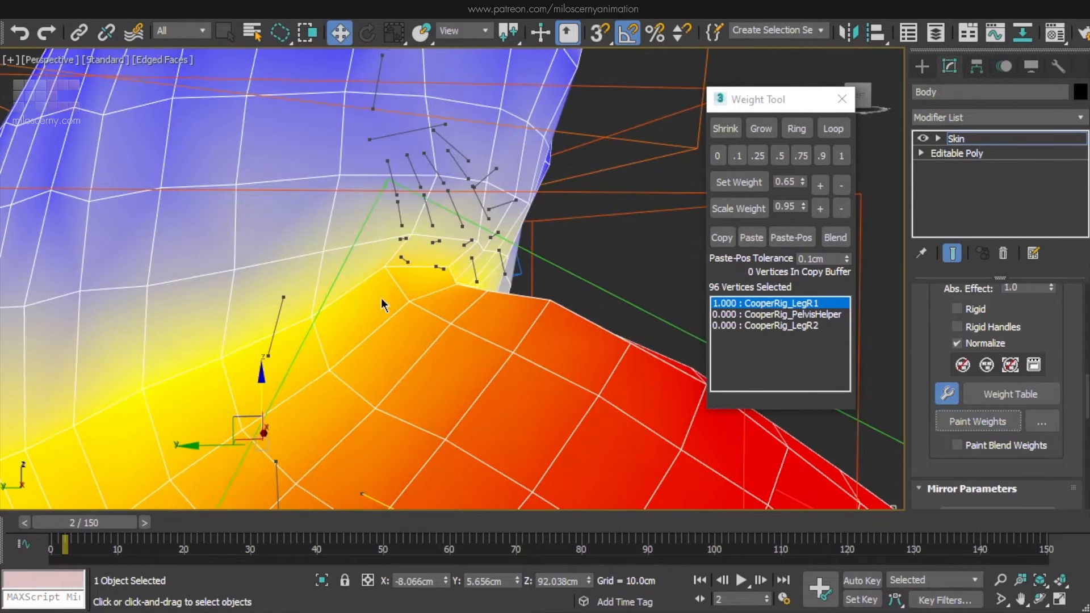
left_click(385, 266)
middle_click_drag(540, 288, 402, 313, "alt")
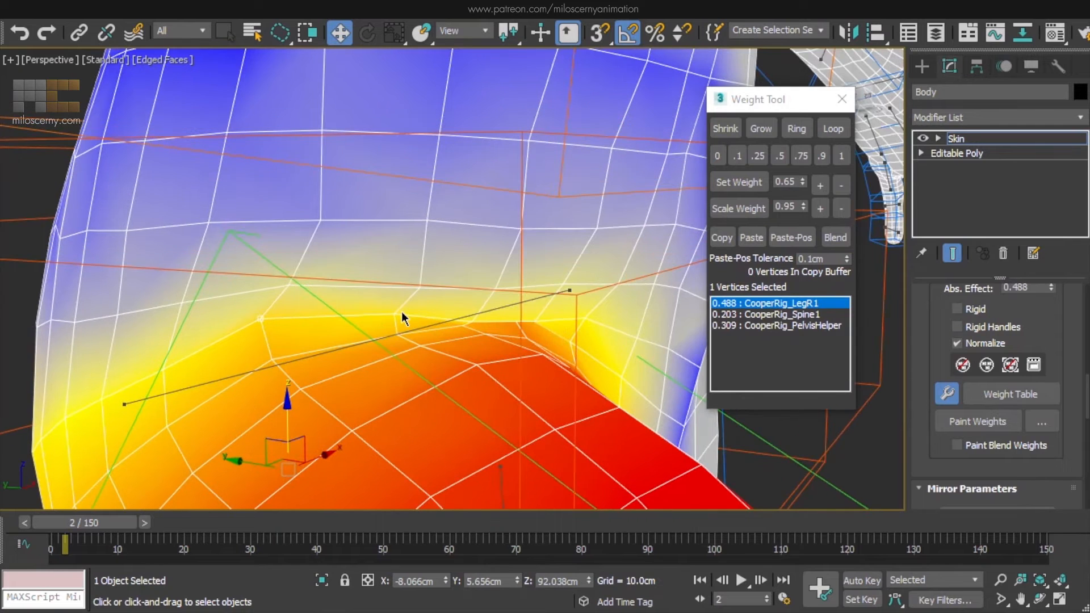
left_click(845, 241)
middle_click_drag(540, 279, 457, 266, "alt")
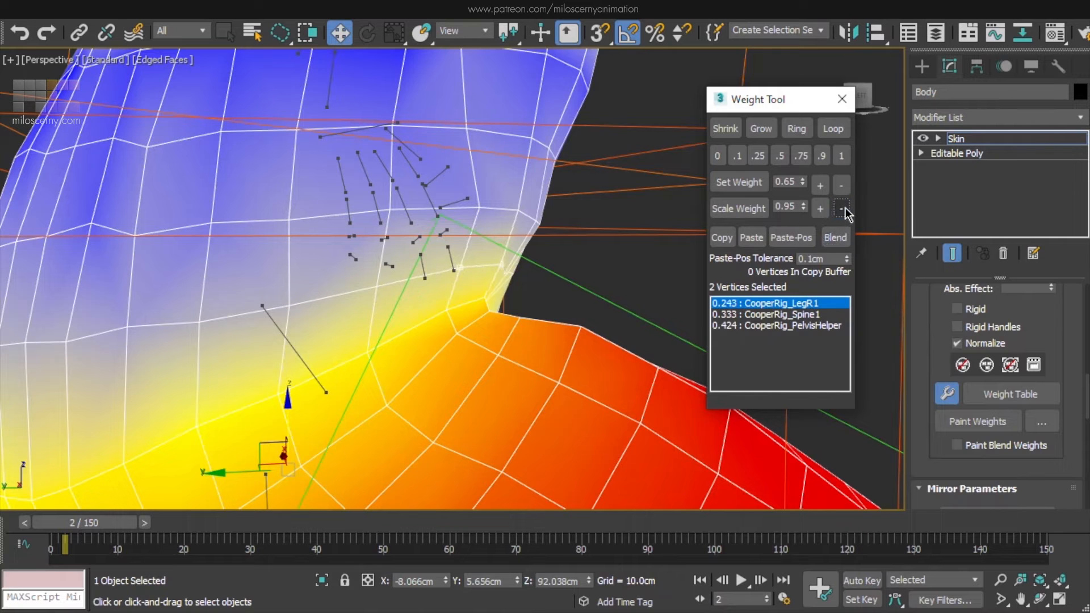
middle_click_drag(533, 212, 548, 243, "alt")
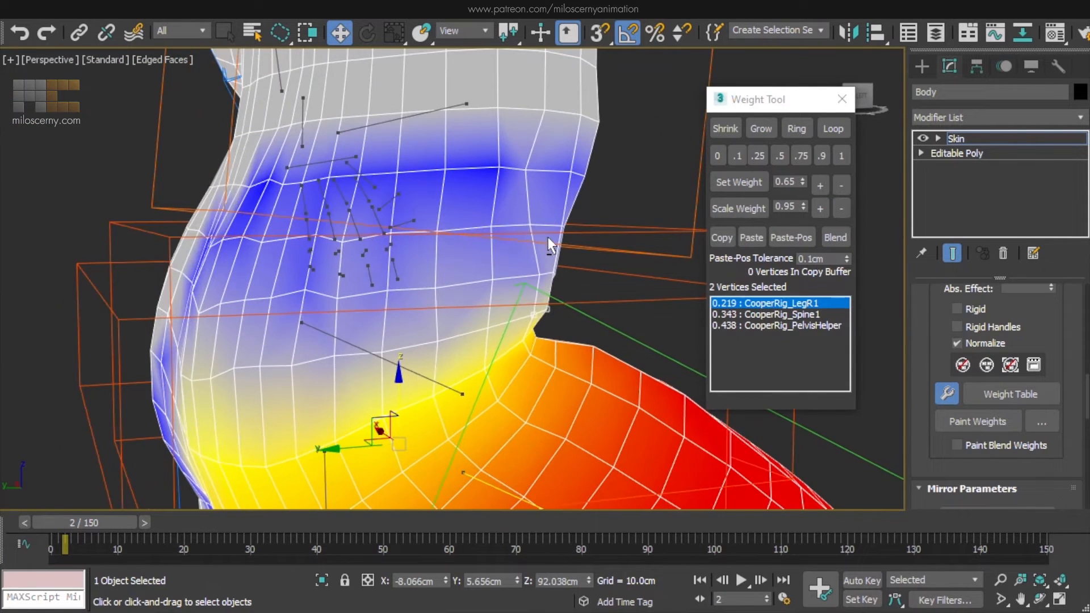
Blend the two vertices at the front of the right waist and select the three vertex rows wrapping the waist above the right hip
left_click(835, 236)
middle_click_drag(399, 234, 491, 251, "alt")
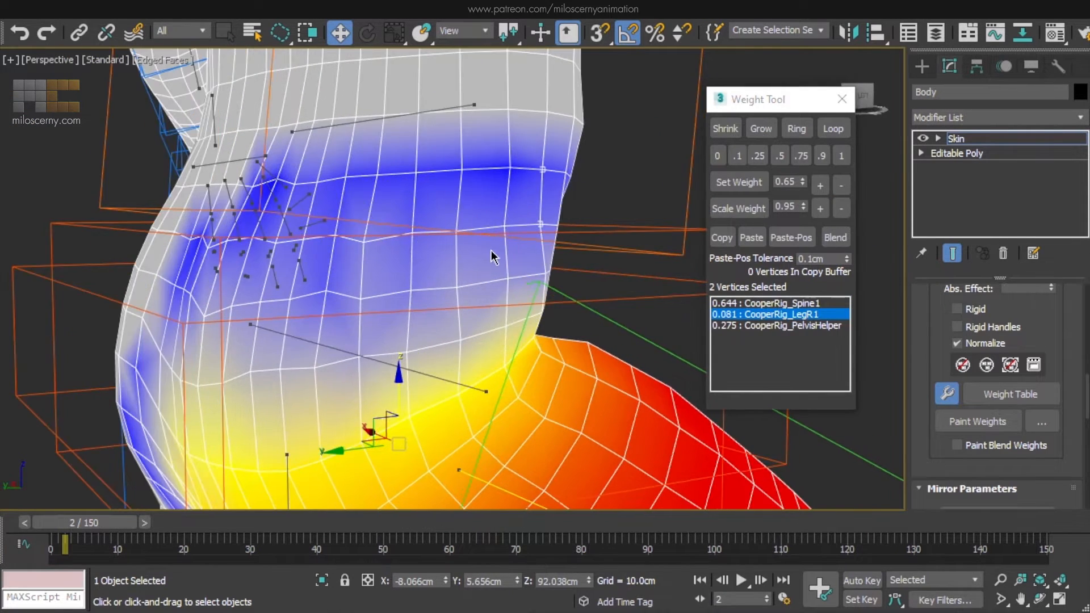
left_click(837, 131)
scroll(353, 256, "down", 3)
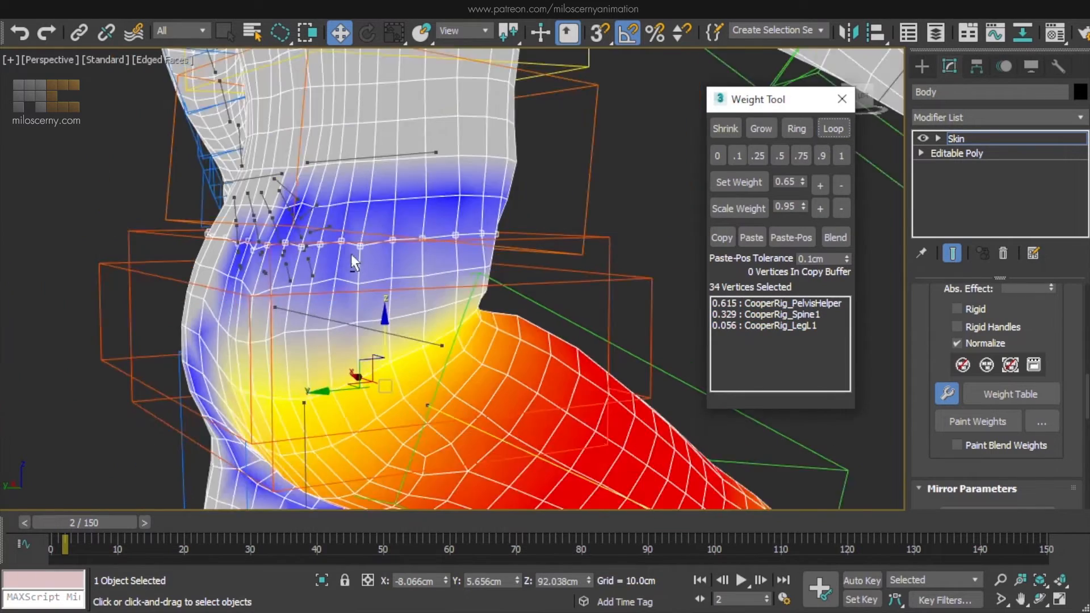
key("F3")
middle_click_drag(352, 256, 305, 260, "alt")
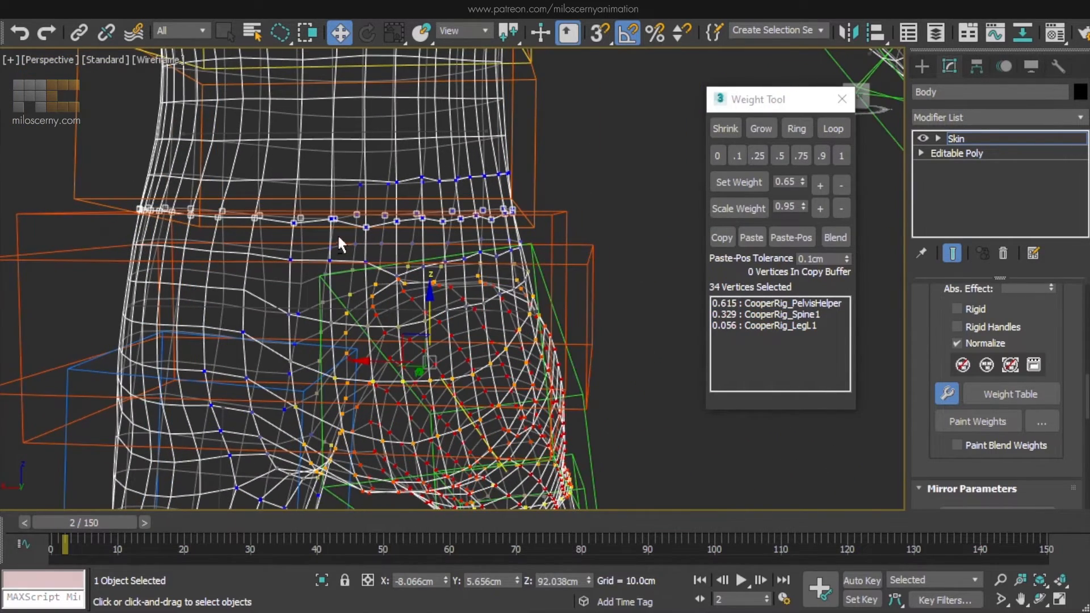
key("F3")
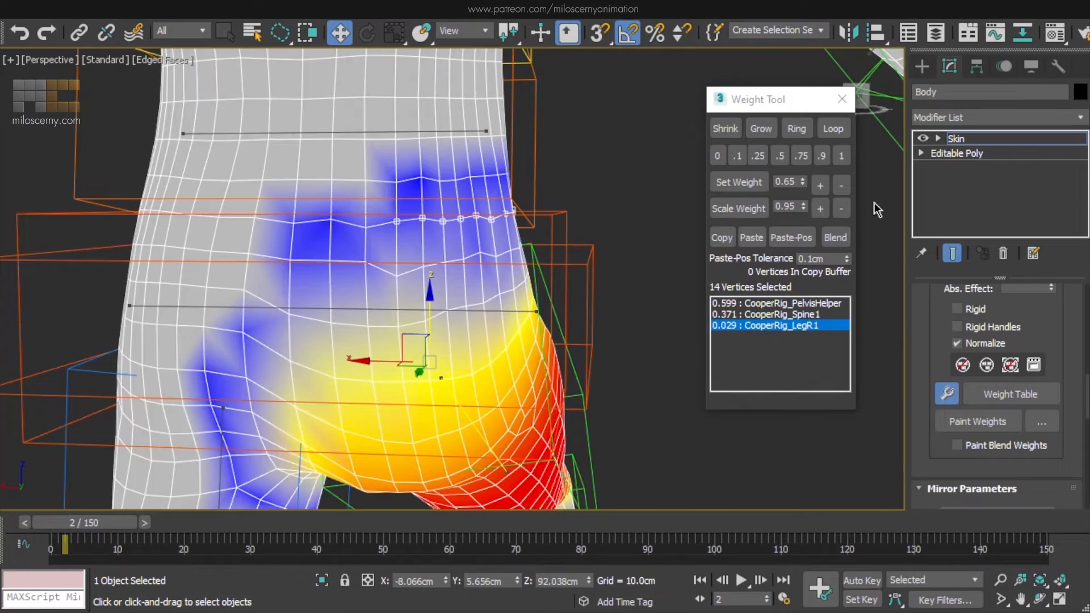
left_click(765, 138)
middle_click_drag(454, 238, 213, 235, "alt")
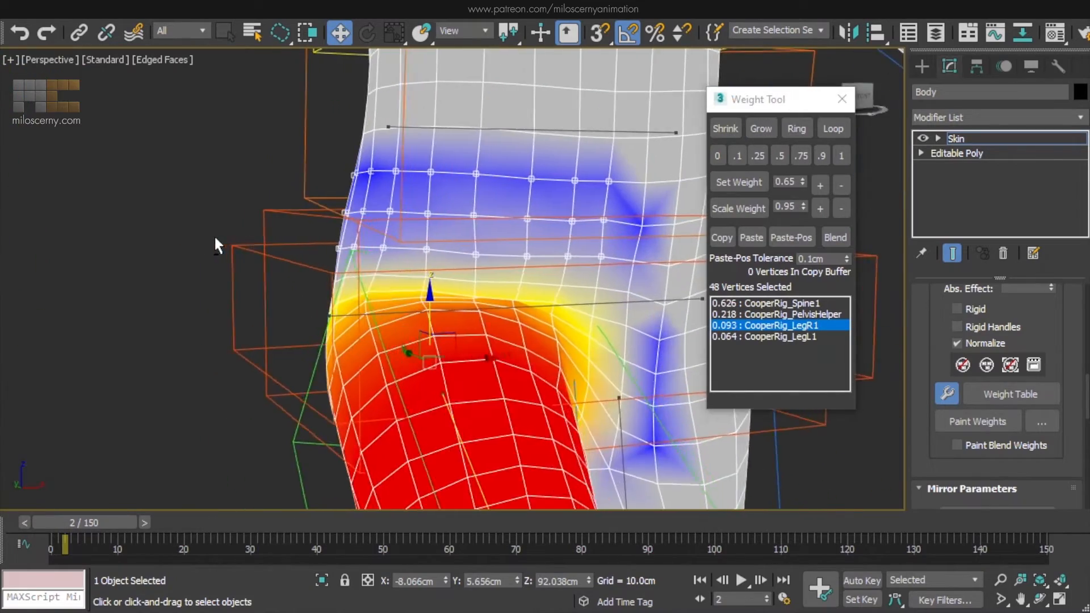
Blend the three selected waist rows and scale down their CooperRig_LegR1 weight using the 0.95 factor
scroll(213, 235, "up", 2)
left_click(836, 238)
middle_click_drag(449, 259, 388, 262, "alt")
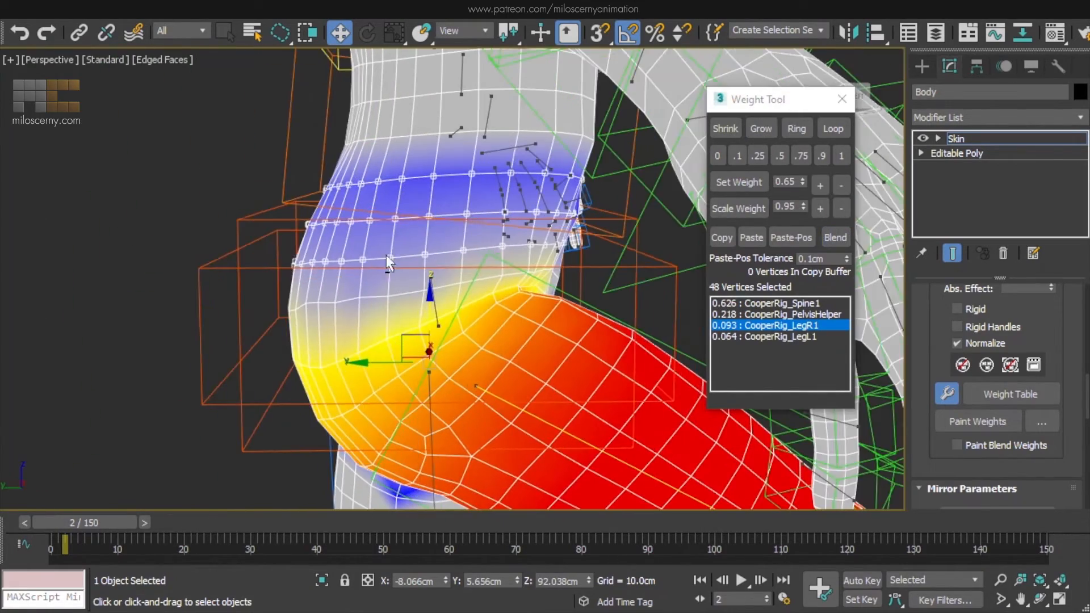
left_click(841, 208)
left_click(842, 209)
middle_click_drag(659, 255, 343, 263, "alt")
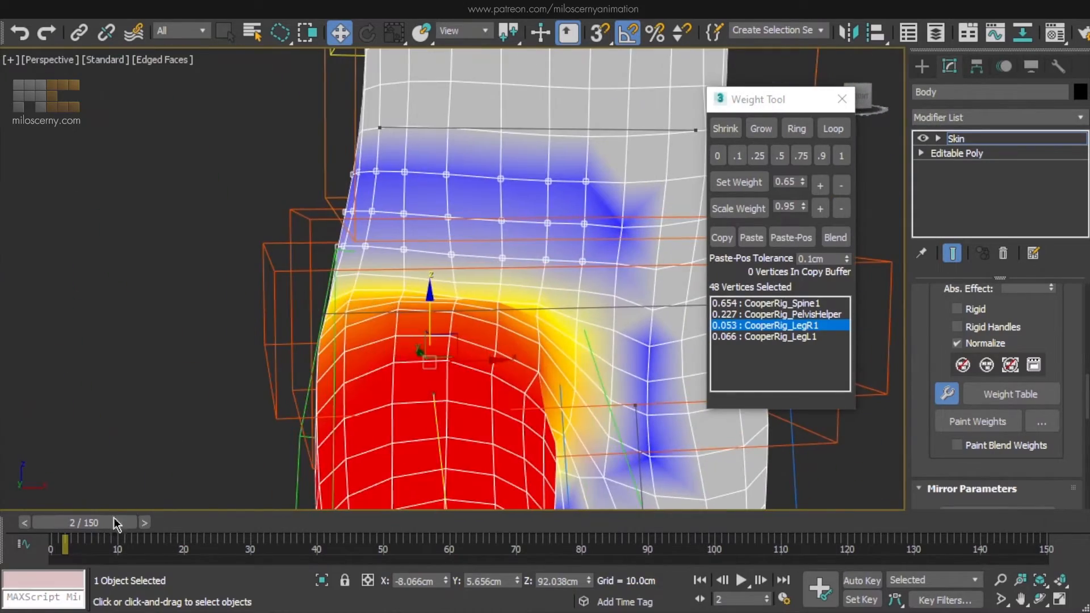
Go to frame 4 and blend the weights of the vertices across the top of the right buttock and lower back
left_click_drag(114, 517, 126, 537)
middle_click_drag(350, 322, 406, 323, "alt")
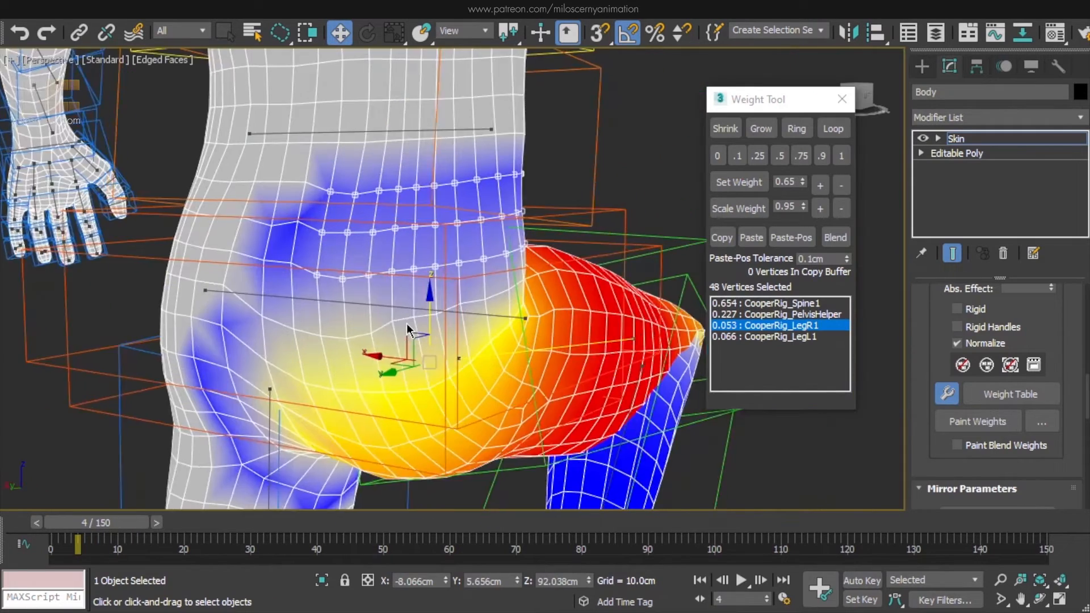
scroll(352, 339, "up", 3)
key("w")
left_click_drag(352, 339, 280, 355)
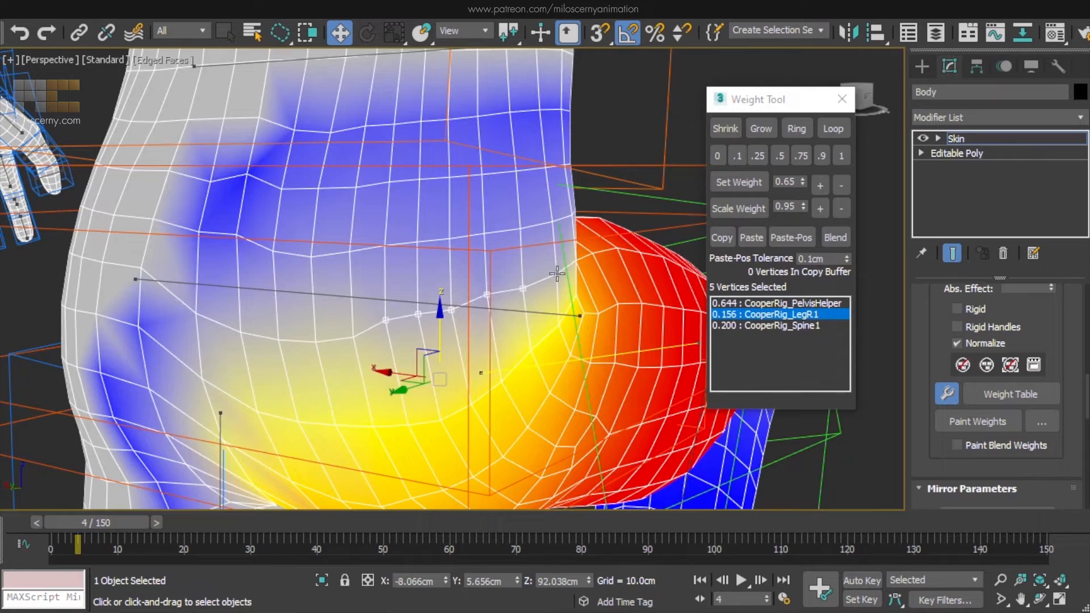
middle_click_drag(341, 273, 311, 234, "alt")
left_click(312, 169, "ctrl")
left_click(835, 237)
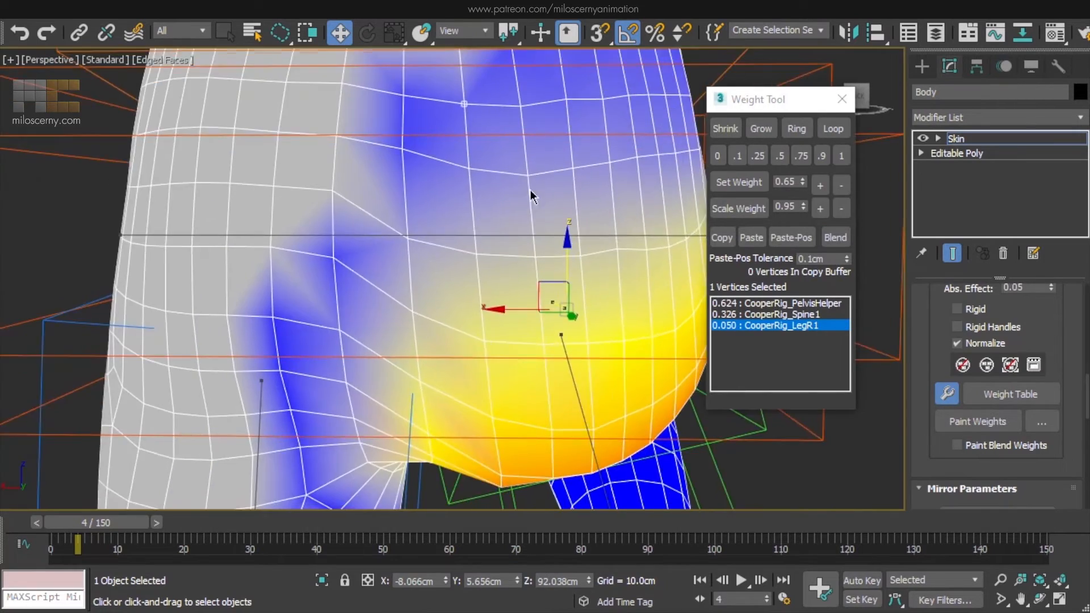
Blend the weights of the vertices along the crotch midline and around the inner edges of both thighs
middle_click_drag(375, 279, 426, 299, "alt")
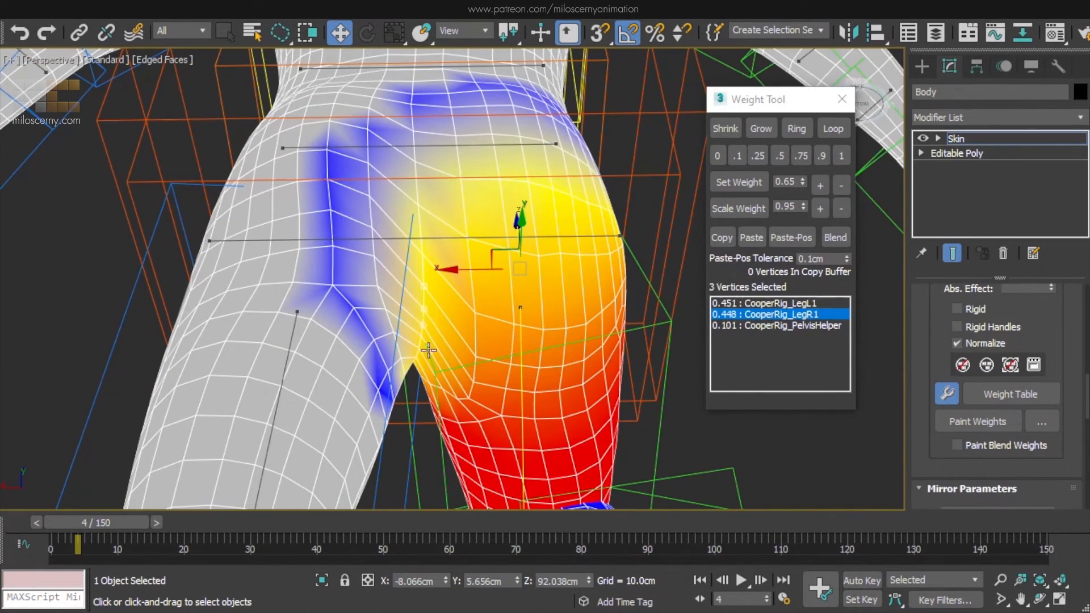
left_click(834, 238)
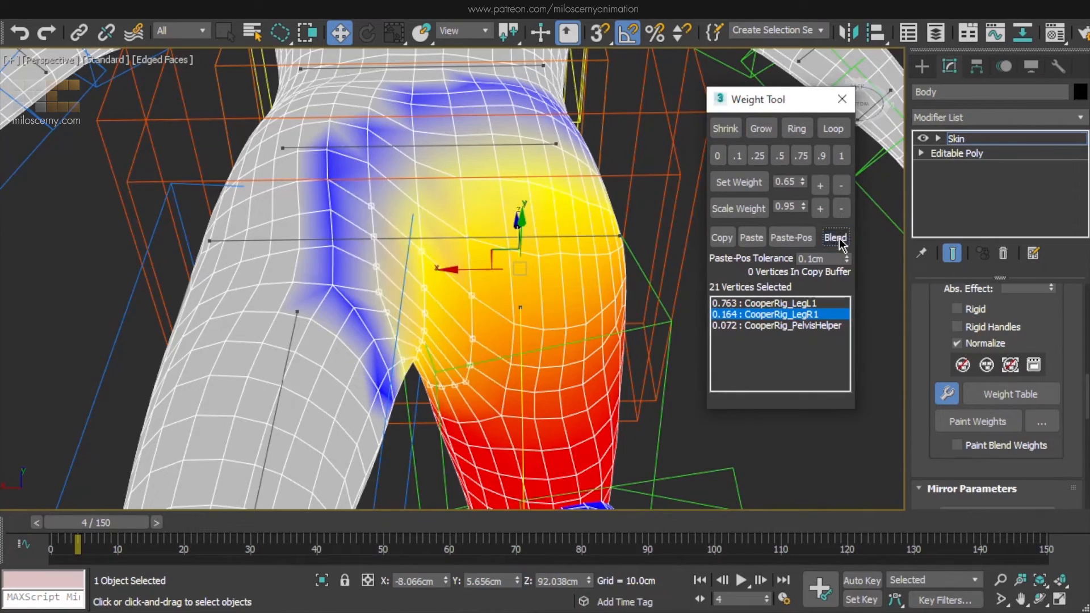
middle_click_drag(409, 295, 486, 301, "alt")
Blend the vertices along the right inner-thigh crease and scale up the CooperRig_LegR1 weight of its upper vertex
scroll(468, 291, "up", 4)
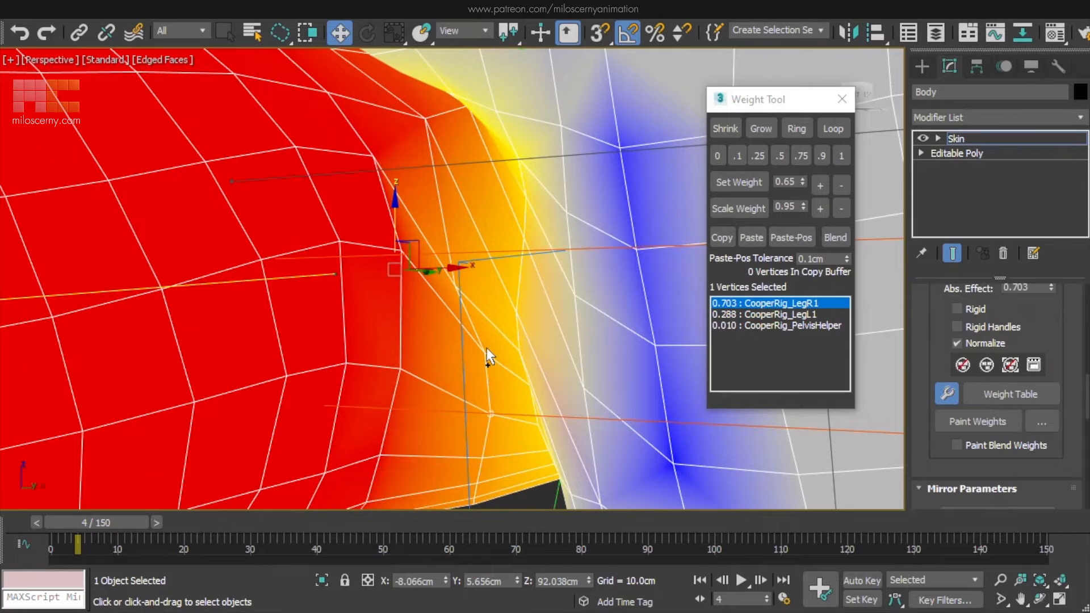
left_click(838, 237)
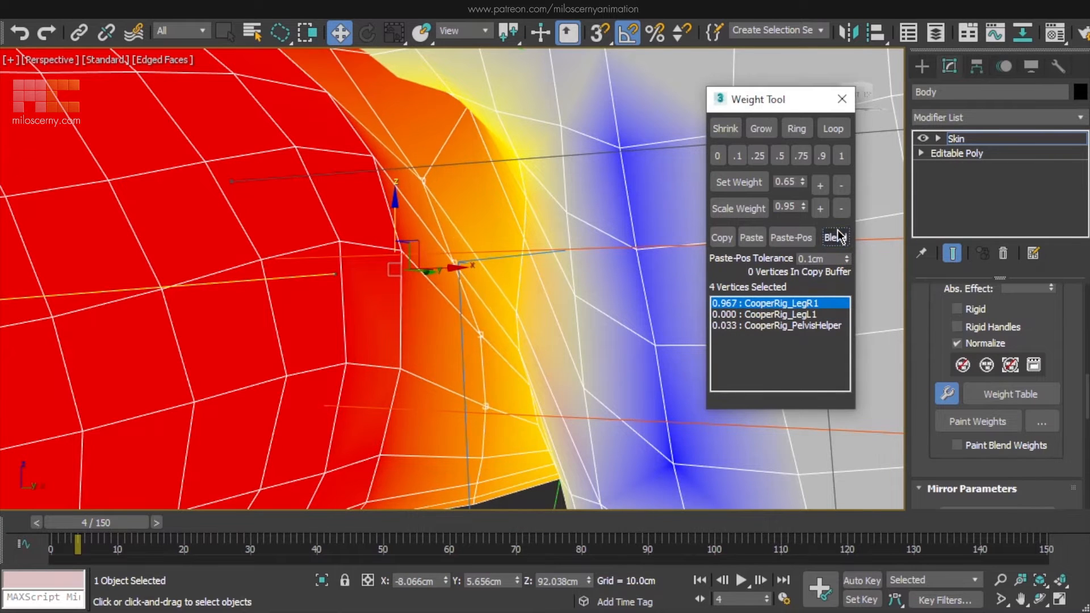
left_click(431, 184)
left_click(820, 209)
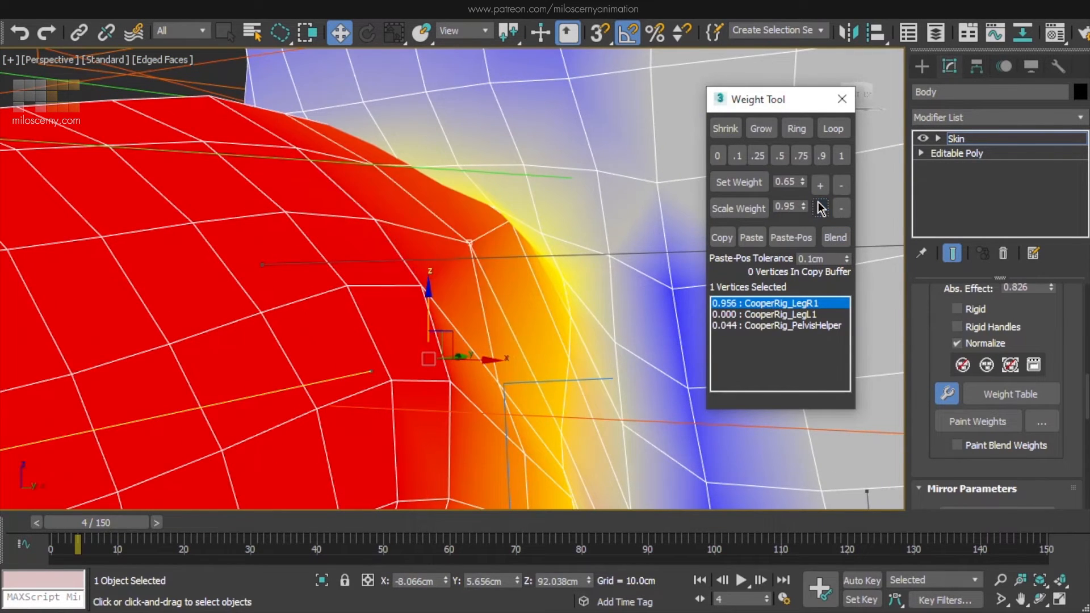
Go to frame 9 and blend the crotch vertices, viewing the CooperRig_LegL1 and CooperRig_PelvisHelper weights in turn
middle_click_drag(670, 267, 420, 288, "alt")
scroll(496, 243, "down", 5)
left_click_drag(127, 526, 153, 539)
left_click_drag(148, 530, 169, 526)
scroll(487, 401, "up", 5)
middle_click_drag(486, 401, 473, 354, "alt")
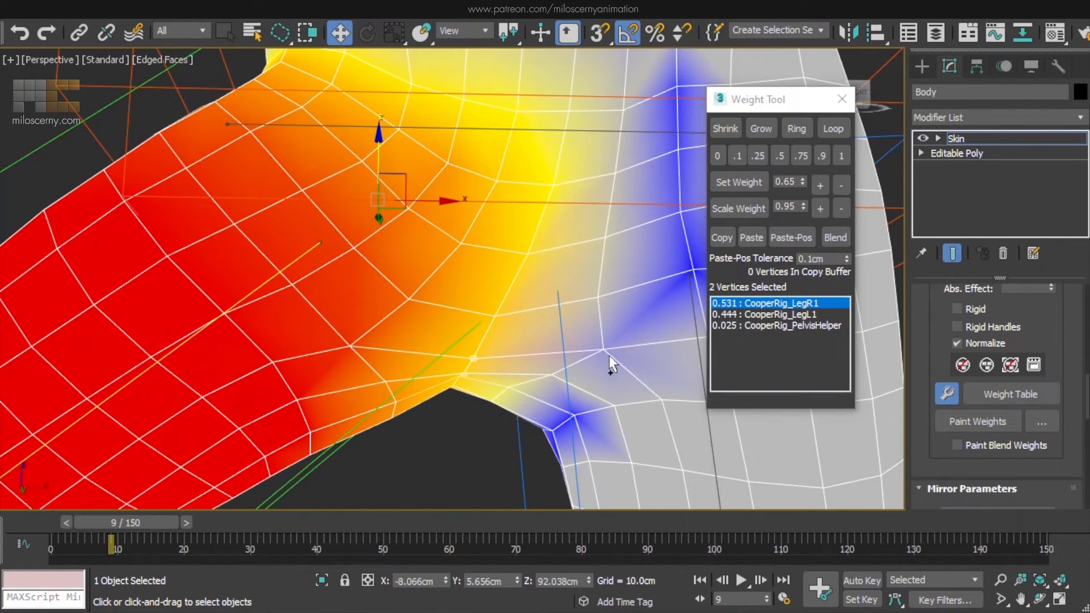
left_click(795, 315)
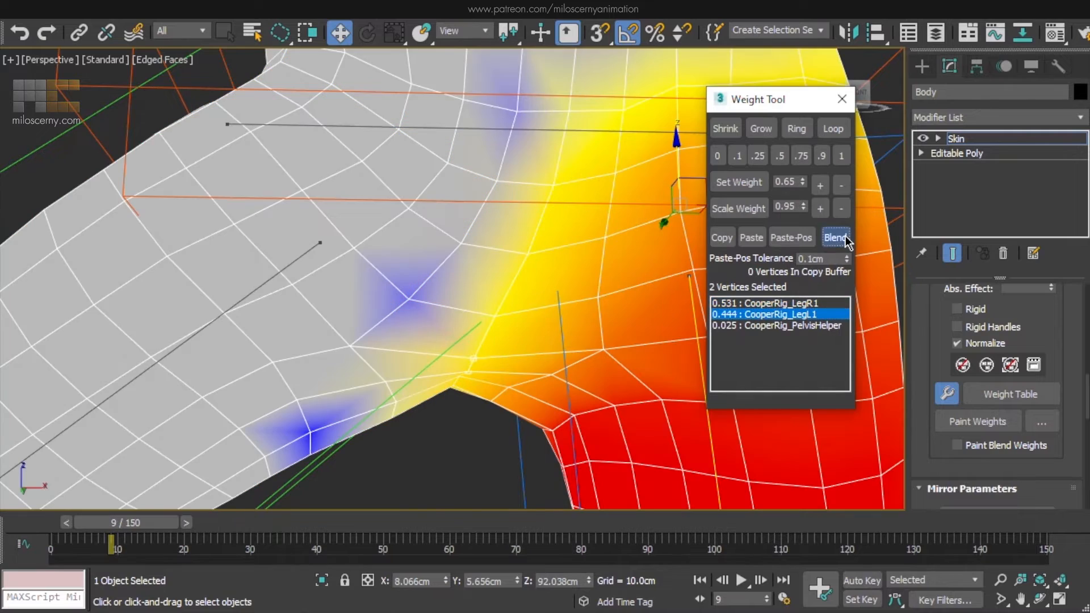
left_click(801, 325)
left_click(835, 240)
middle_click_drag(511, 345, 468, 356, "alt")
left_click(465, 357)
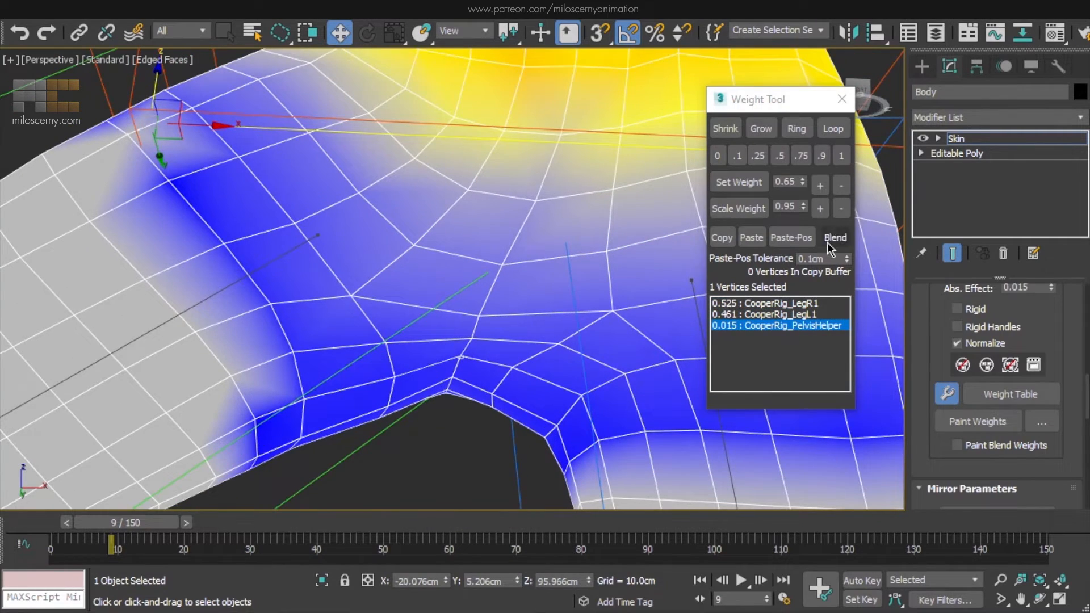
Display the CooperRig_LegR1 weights and blend the vertices around the outer crease of the right hip
left_click(794, 302)
middle_click_drag(653, 307, 437, 207, "alt")
left_click(362, 203)
left_click(362, 202)
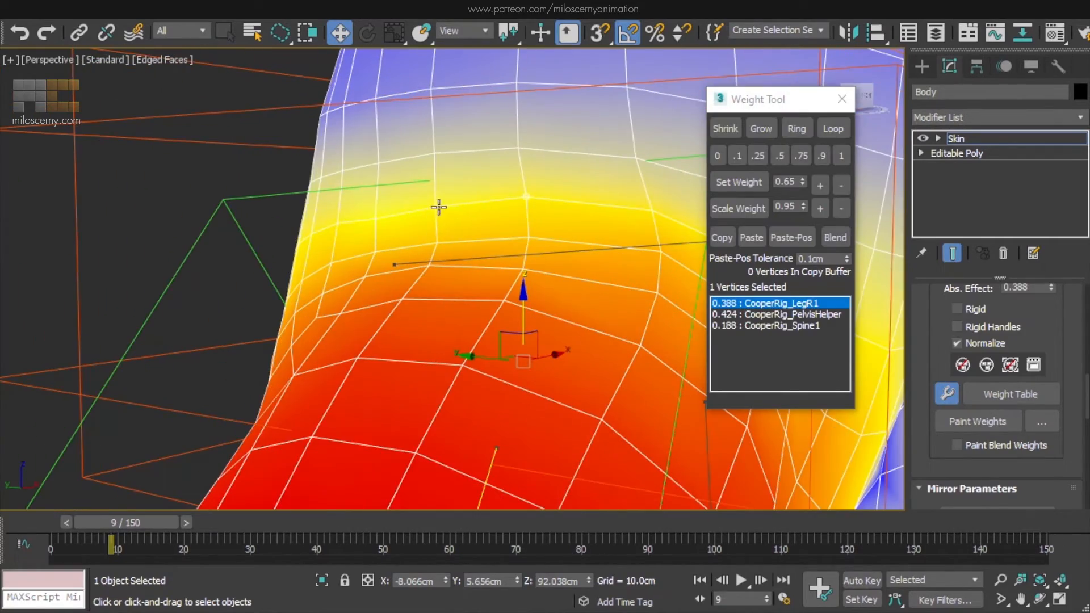
middle_click_drag(820, 233, 717, 239, "alt")
left_click(837, 238)
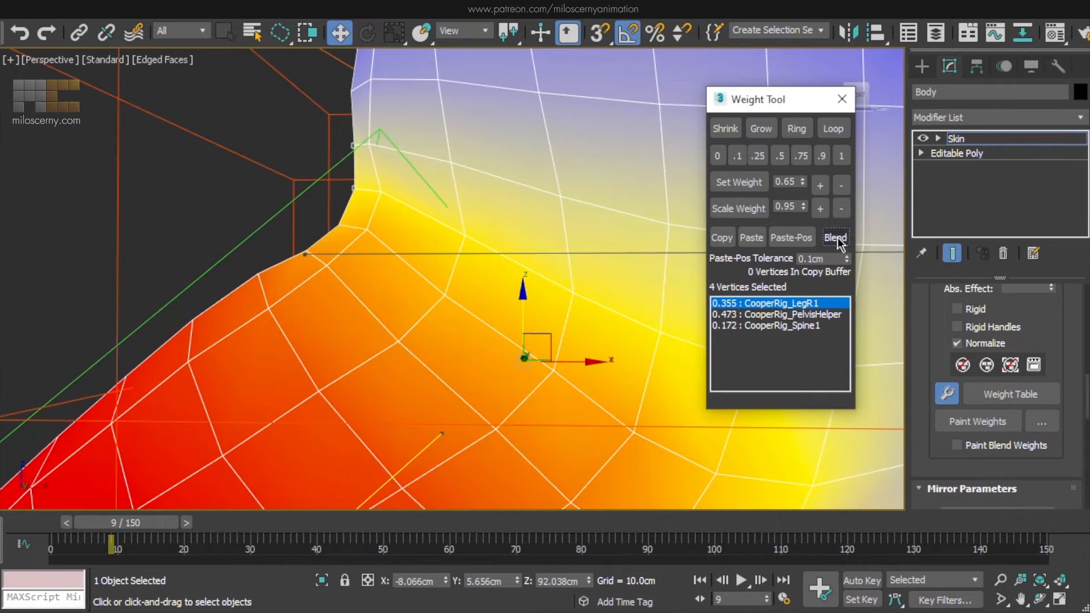
left_click(369, 144, "ctrl")
left_click(381, 192, "ctrl")
left_click(836, 235)
middle_click_drag(567, 224, 452, 233, "alt")
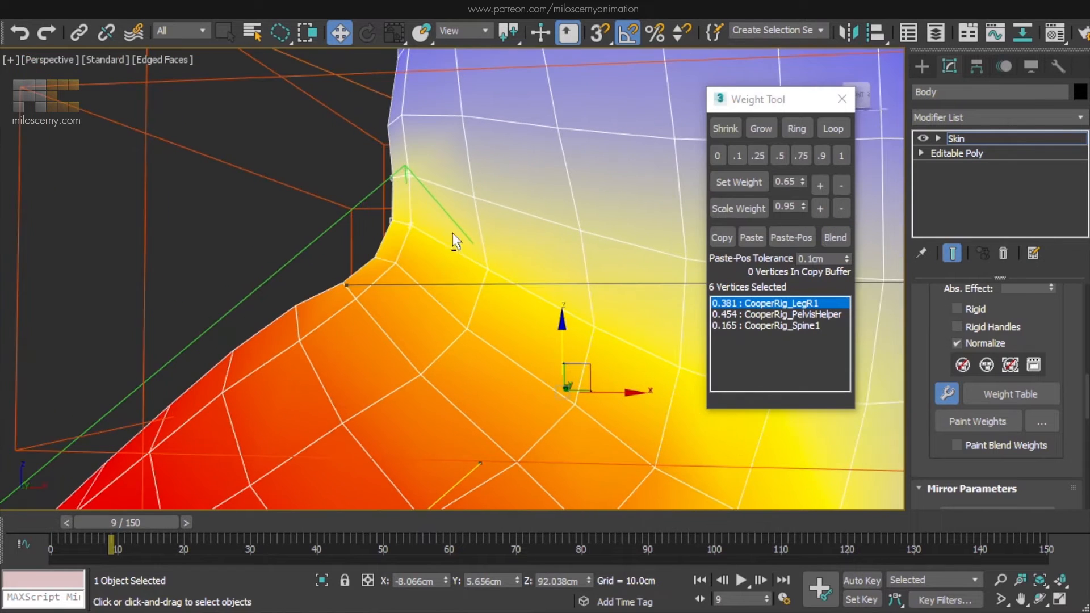
Scale down the CooperRig_LegR1 weight of the outer right hip crease vertices, then compare the CooperRig_Spine1 weights
left_click(820, 210)
left_click(844, 210)
left_click(844, 210)
left_click(844, 211)
left_click(844, 210)
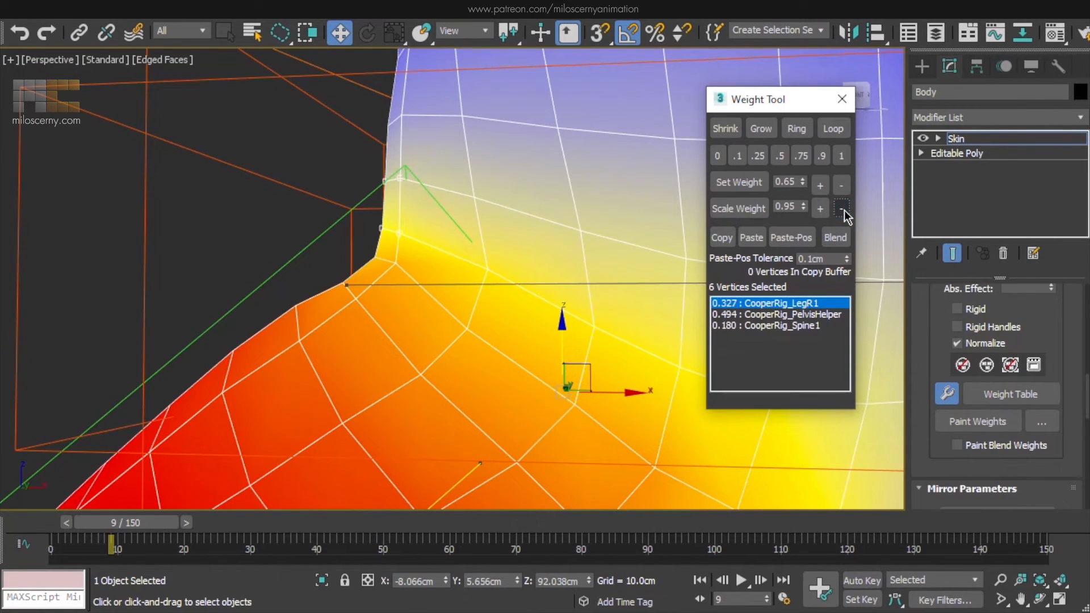
left_click(809, 326)
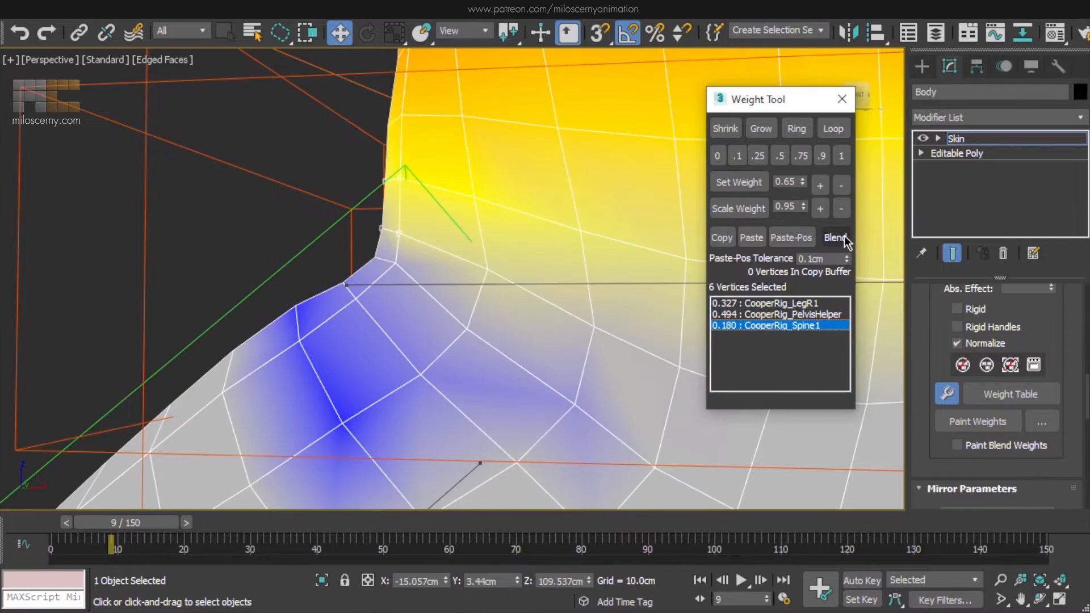
left_click(819, 305)
Blend the CooperRig_LegR1 weights of the vertices at the back of the right hip
scroll(545, 259, "down", 3)
mouse_move(545, 259)
middle_mouse_down()
mouse_move(506, 250)
mouse_move(671, 260)
mouse_move(803, 247)
middle_mouse_up()
mouse_move(540, 204)
middle_mouse_down()
mouse_move(504, 234)
mouse_move(443, 318)
middle_mouse_up()
scroll(443, 318, "up", 4)
key("F3")
mouse_move(569, 226)
left_mouse_down()
mouse_move(469, 251)
mouse_move(537, 257)
left_mouse_up()
key("F3")
left_click(847, 235)
left_click(846, 235)
Scale down the CooperRig_LegR1 weight of the 13 vertices around the right side of the waist
key("F3")
key("F3")
mouse_move(575, 172)
left_mouse_down()
mouse_move(517, 167)
mouse_move(421, 223)
mouse_move(482, 264)
left_mouse_up()
key("F3")
key("F3")
left_click(841, 209)
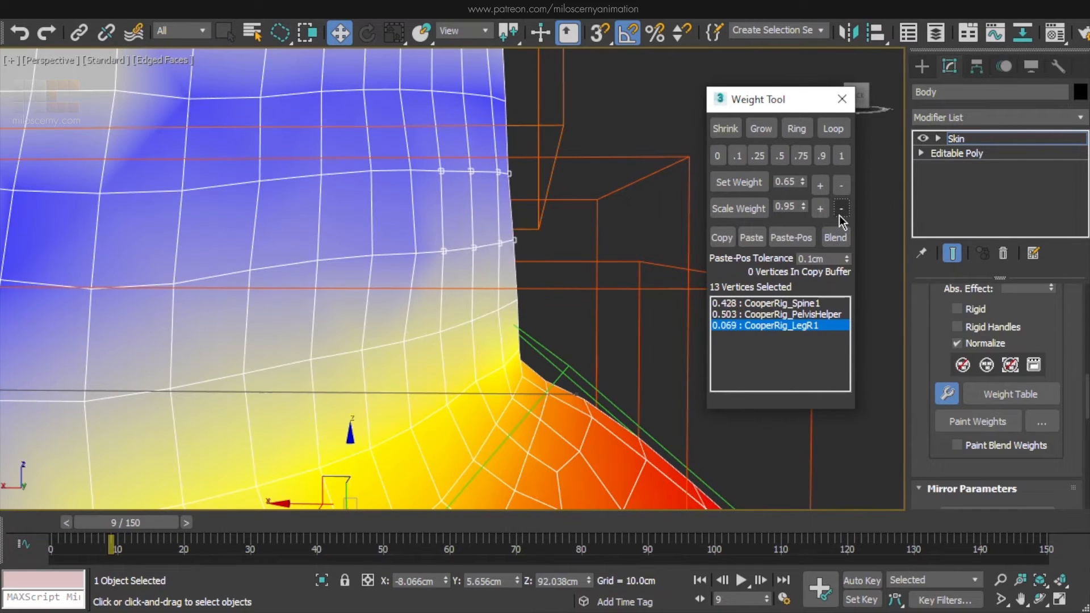
left_click(841, 210)
Blend the single vertex at the back of the right waist and scale its CooperRig_LegR1 weight down to 0.104
left_click(417, 253)
left_click(837, 236)
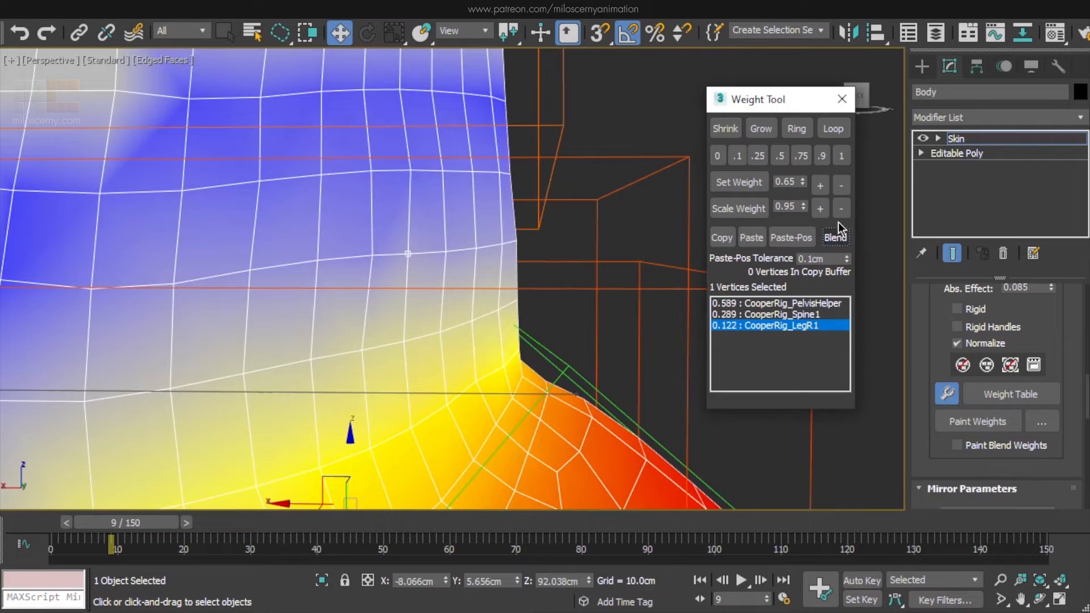
left_click(841, 213)
left_click(842, 212)
left_click(841, 213)
scroll(602, 242, "down", 4)
middle_click_drag(602, 241, 264, 234, "alt")
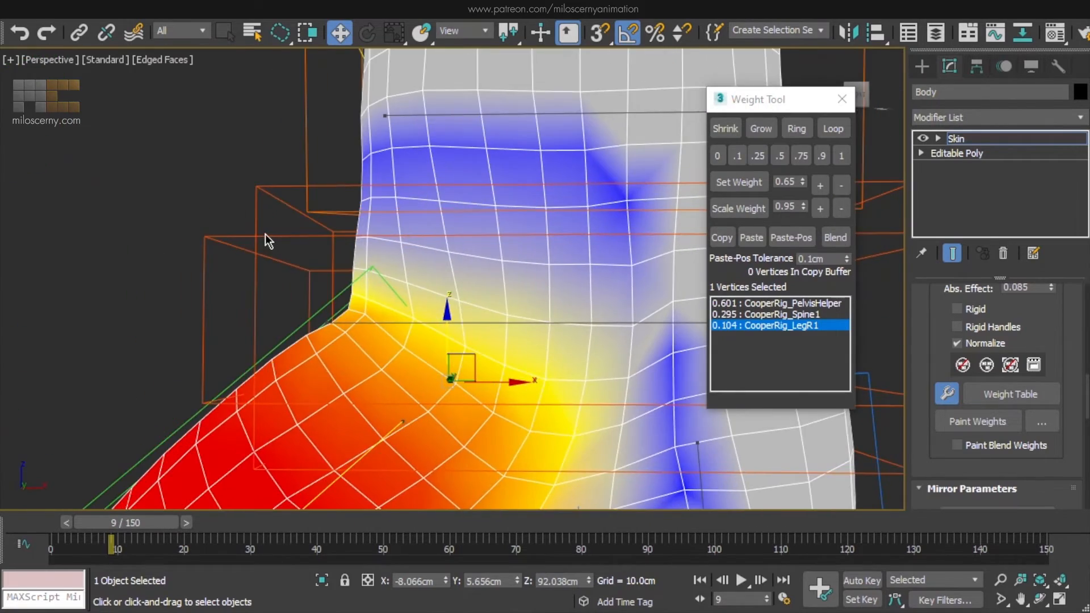
At frame 9, blend the four vertices at the top of the left inner thigh and scale down their CooperRig_LegR1 weight
scroll(264, 234, "down", 3)
left_click_drag(145, 522, 164, 540)
scroll(527, 322, "up", 5)
scroll(526, 322, "up", 5)
key("F3")
mouse_move(481, 250)
left_mouse_down()
mouse_move(461, 322)
mouse_move(496, 240)
left_mouse_up()
key("F3")
left_click(838, 240)
left_click(844, 211)
left_click(845, 211)
left_click(845, 211)
left_click(844, 211)
left_click(845, 211)
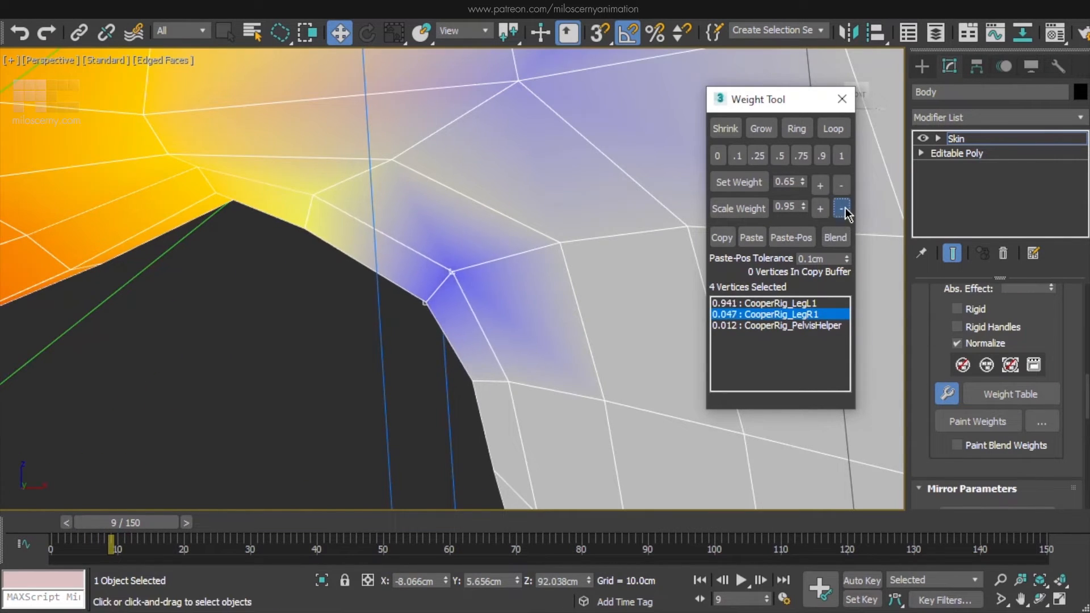
left_click(844, 211)
At frame 8, blend the neighbouring front vertex of the left inner thigh and scale its CooperRig_LegR1 weight down to 0.014
mouse_move(160, 527)
left_mouse_down()
mouse_move(138, 527)
mouse_move(166, 528)
mouse_move(139, 523)
mouse_move(152, 523)
left_mouse_up()
key("w")
left_click(574, 245)
left_click(561, 243)
left_click(830, 236)
left_click(846, 213)
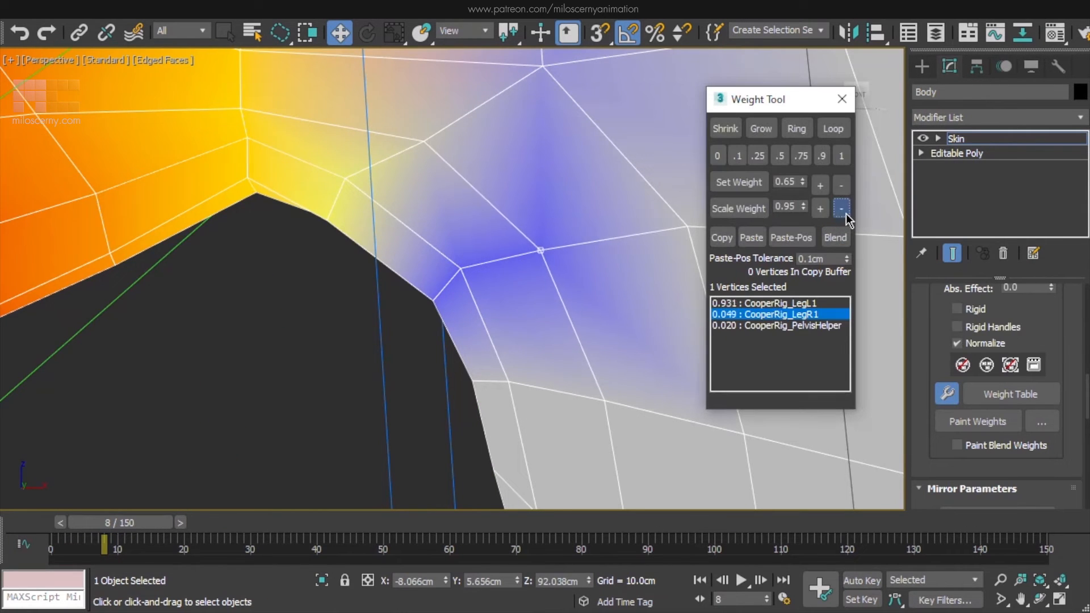
left_click(846, 213)
left_click(846, 213)
left_click(846, 214)
left_click(846, 214)
left_click(846, 213)
left_click(846, 213)
left_click(847, 214)
left_click(847, 213)
left_click(846, 214)
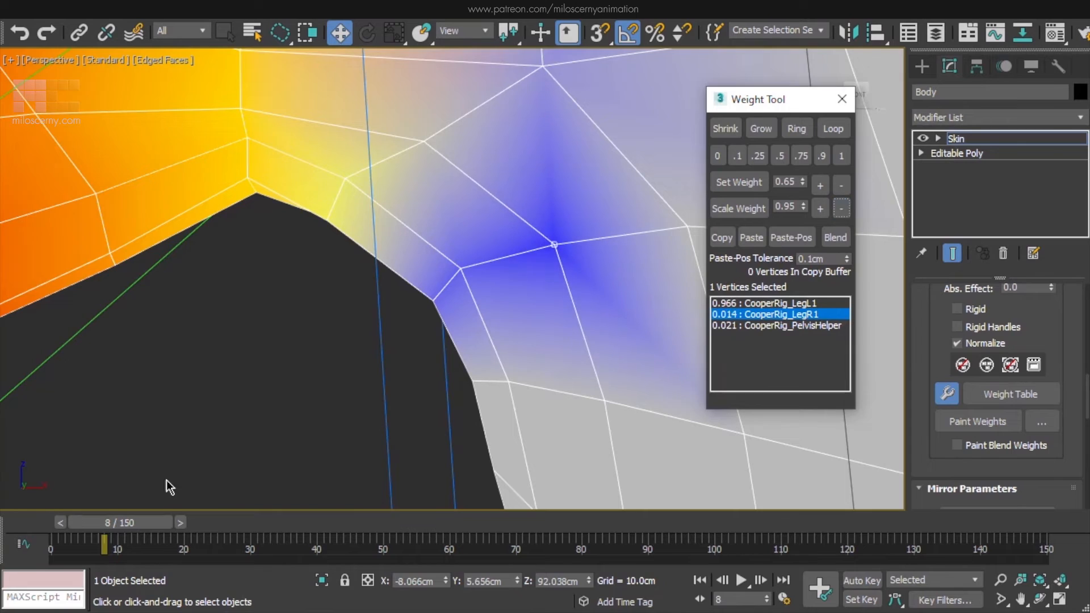
mouse_move(148, 523)
left_mouse_down()
mouse_move(127, 523)
mouse_move(158, 527)
left_mouse_up()
scroll(396, 315, "down", 6)
key("w")
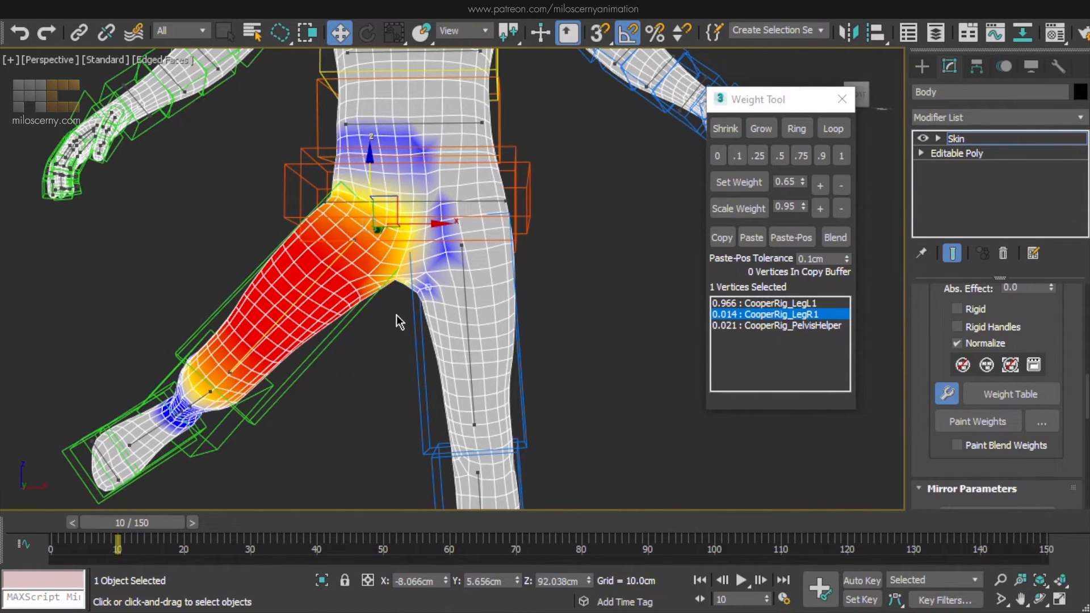
At frame 10, blend the vertex above the blue weight column left of the pelvis midline and scale down its CooperRig_LegR1 weight
scroll(446, 195, "up", 3)
scroll(429, 166, "up", 3)
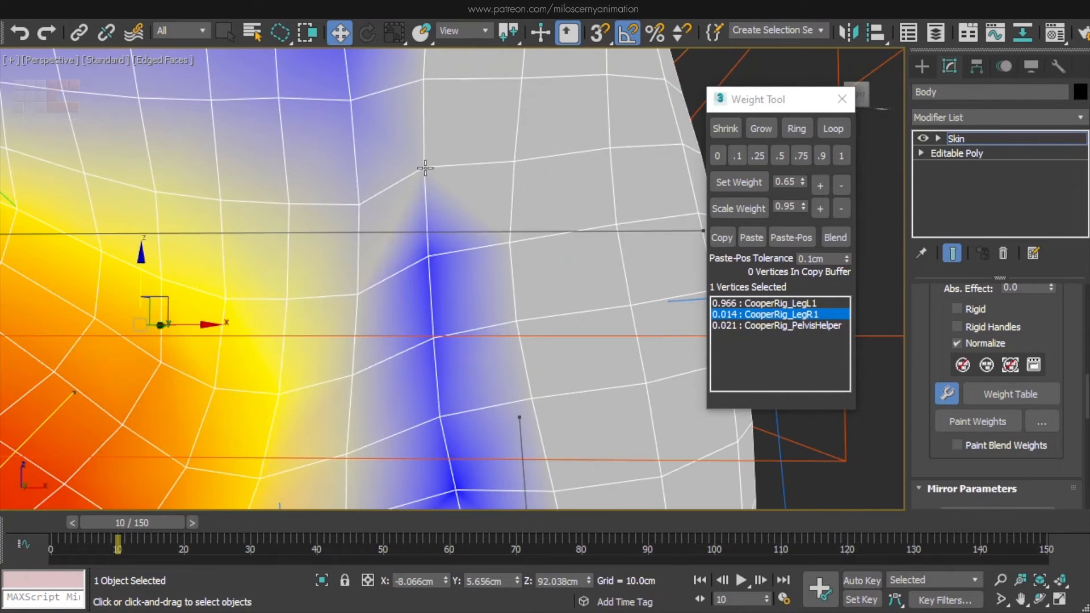
left_click(429, 166)
middle_click_drag(429, 166, 495, 175)
left_click(836, 238)
left_click(842, 209)
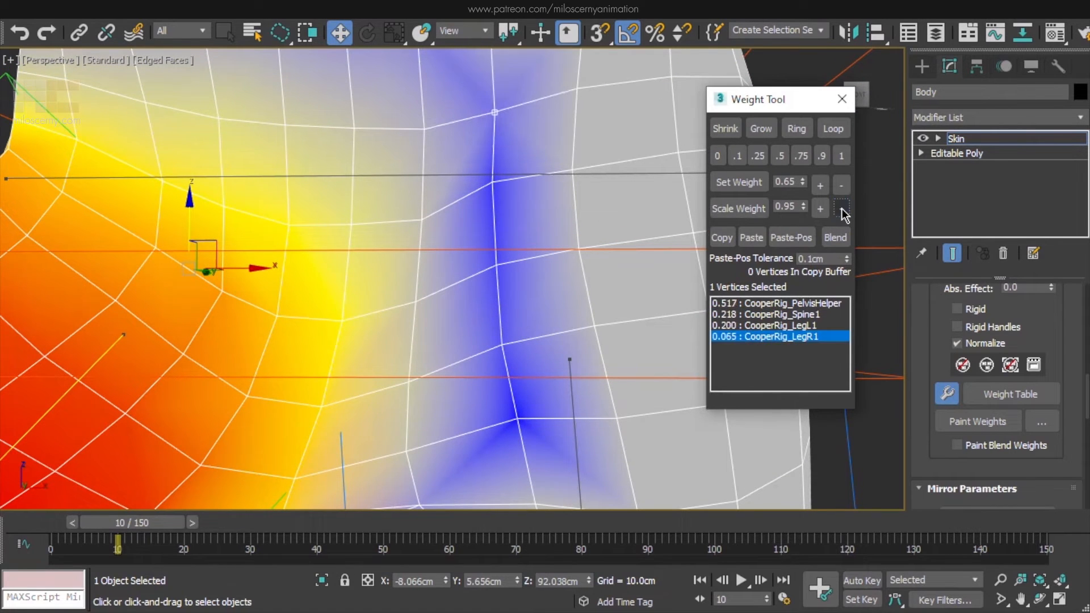
left_click(841, 209)
Blend the column of four vertices down the character's left groin and scale down their CooperRig_LegR1 weight
left_click(496, 264, "ctrl")
left_click(502, 344, "ctrl")
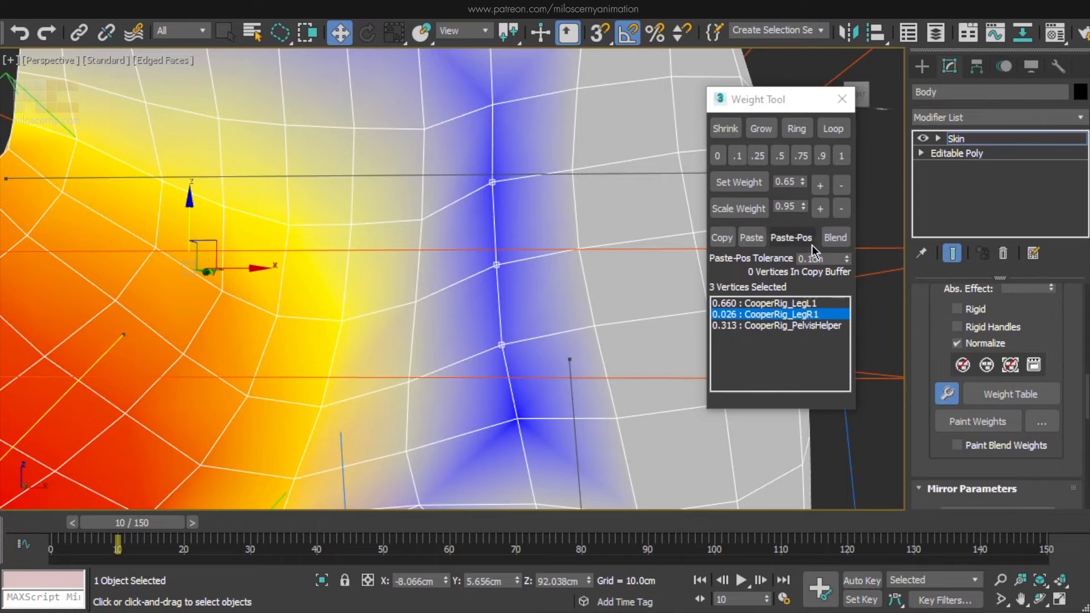
left_click(835, 238)
scroll(568, 256, "down", 2)
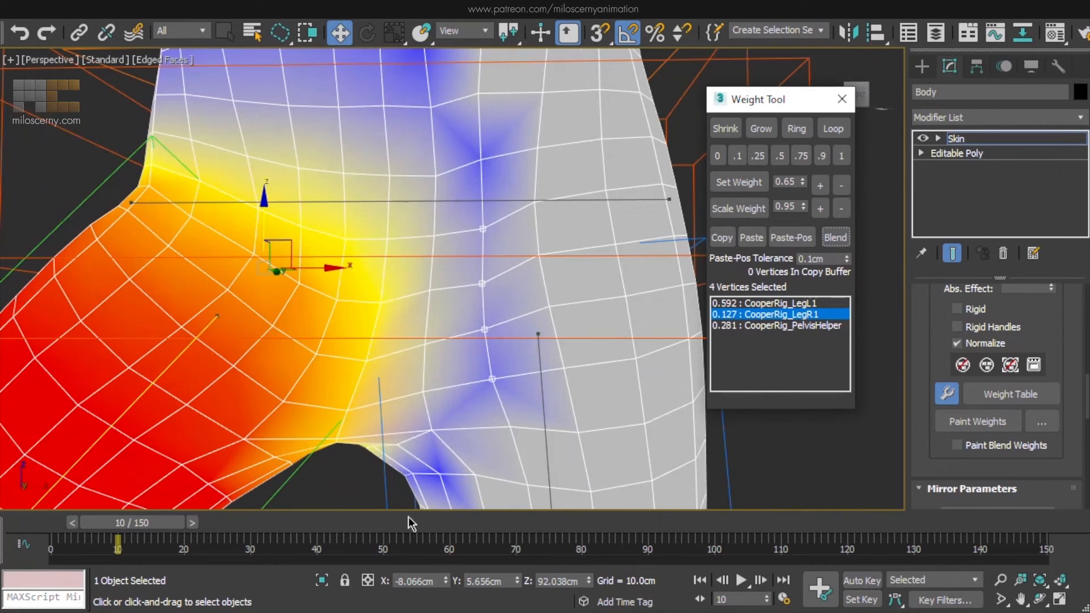
mouse_move(140, 524)
left_mouse_down()
mouse_move(120, 524)
mouse_move(176, 522)
mouse_move(124, 519)
left_mouse_up()
left_click(842, 208)
left_click(842, 208)
At frame 2, scale up the CooperRig_LegR1 weight of the two vertices inside the raised right leg's hip fold
key("w")
scroll(353, 89, "up", 5)
left_click(360, 182)
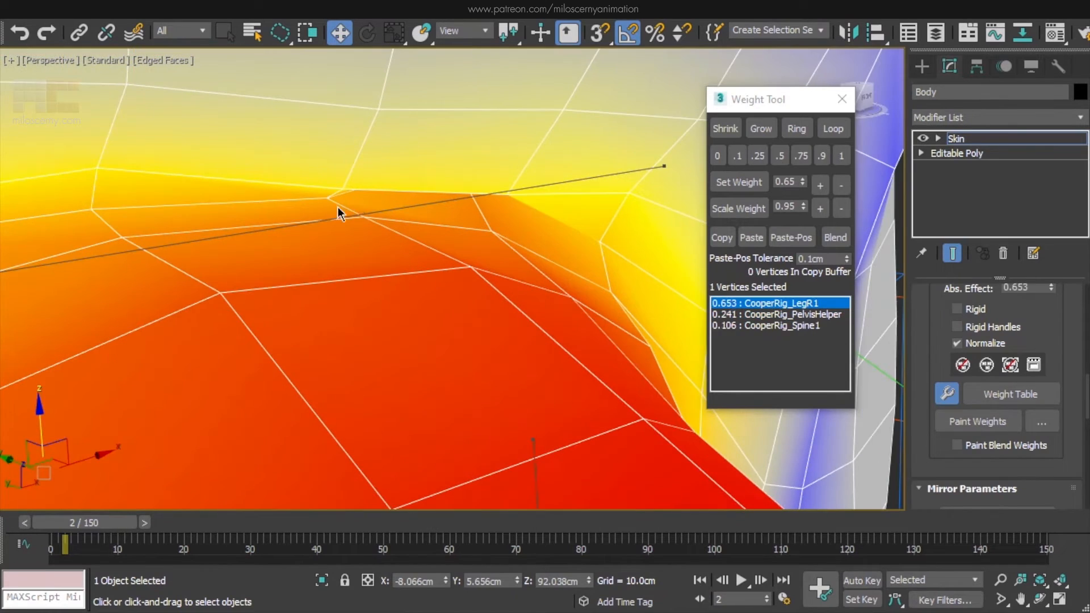
left_click(821, 209)
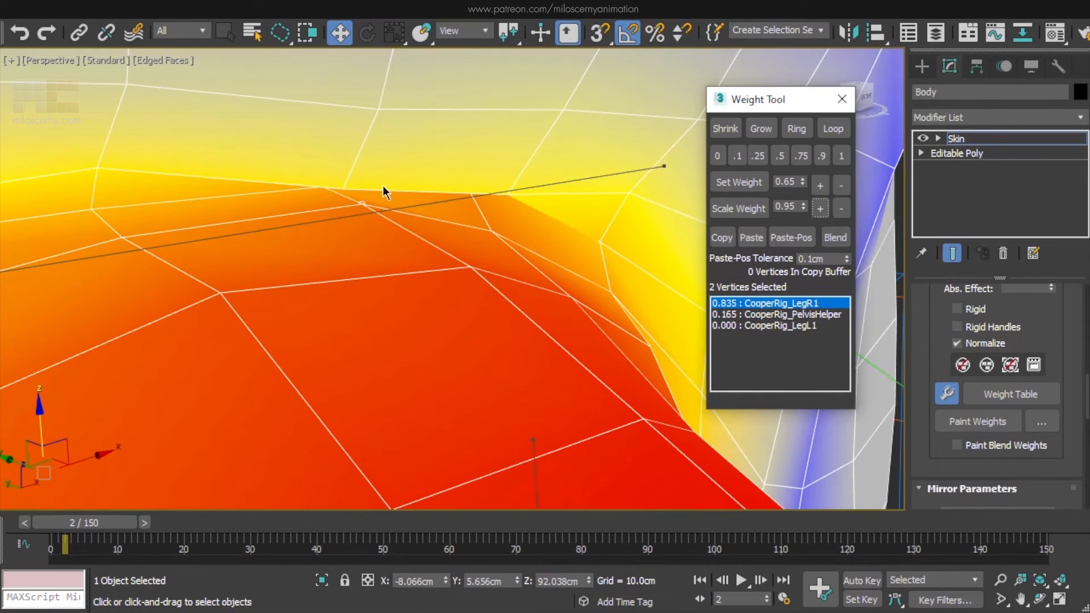
Scale down the CooperRig_LegR1 weight of the vertices along the upper edge of the right hip fold, one at a time
left_click(382, 190)
middle_click_drag(383, 190, 393, 217, "alt")
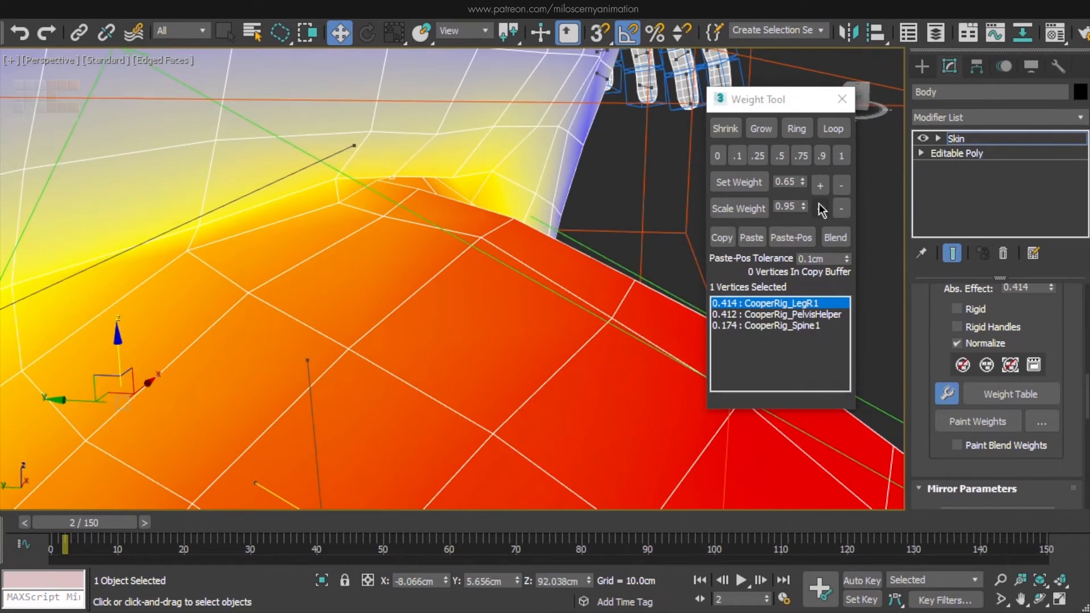
left_click(821, 208)
left_click(845, 215)
left_click(845, 214)
left_click(336, 177)
left_click(841, 209)
left_click(841, 209)
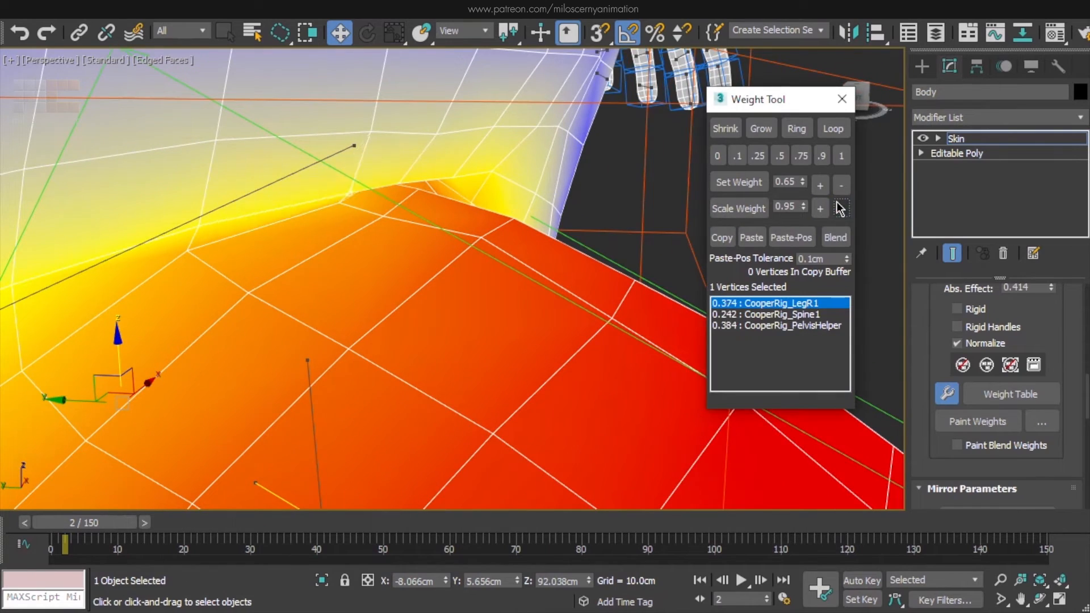
left_click(841, 209)
middle_click_drag(568, 195, 452, 209, "alt")
left_click(443, 214)
left_click(842, 209)
left_click(841, 209)
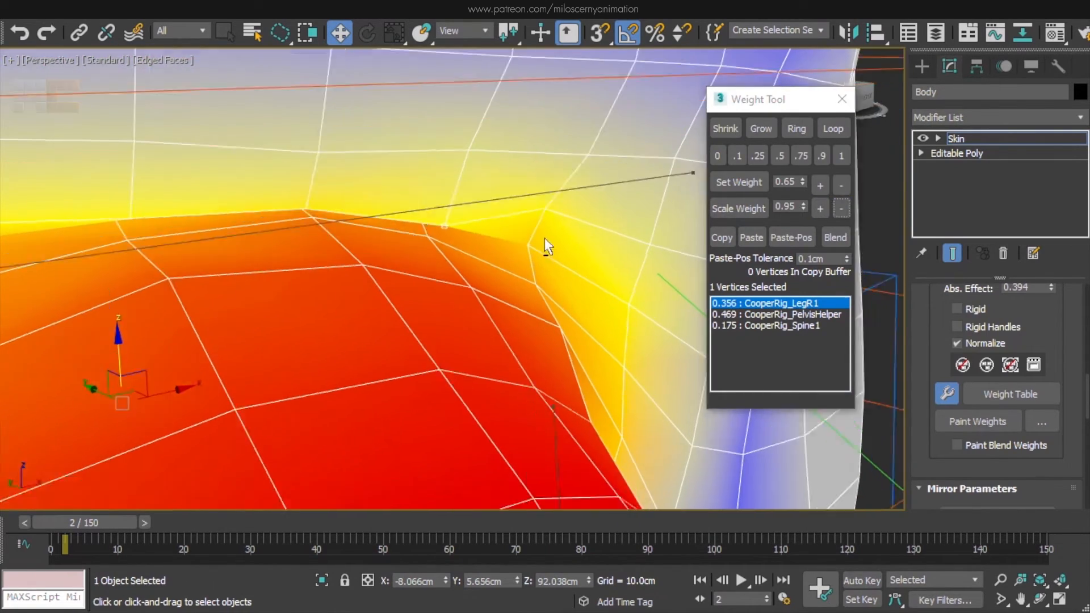
Blend the vertex at the inner end of the right hip fold and scale its CooperRig_LegR1 weight down to 0.312
middle_click_drag(547, 243, 340, 227, "alt")
scroll(341, 227, "up", 3)
left_click(836, 238)
middle_click_drag(548, 233, 554, 256, "alt")
left_click(841, 211)
left_click(840, 211)
left_click(841, 212)
scroll(474, 226, "down", 5)
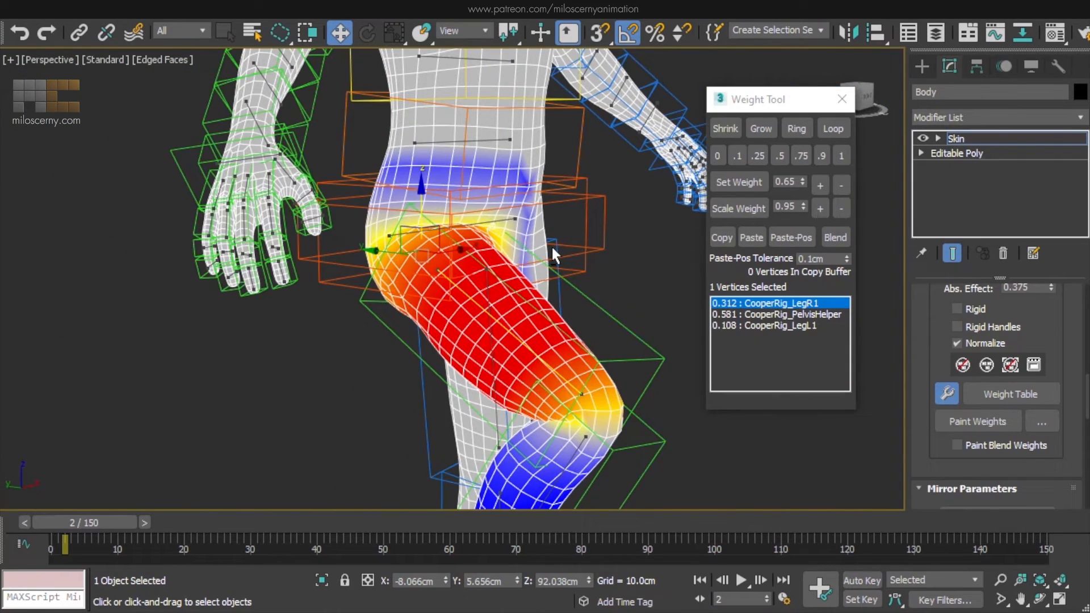
Return to frame 0 and turn on Mirror Mode for the skin weights
left_click_drag(100, 523, 72, 523)
scroll(553, 296, "down", 5)
middle_click_drag(552, 297, 602, 298, "alt")
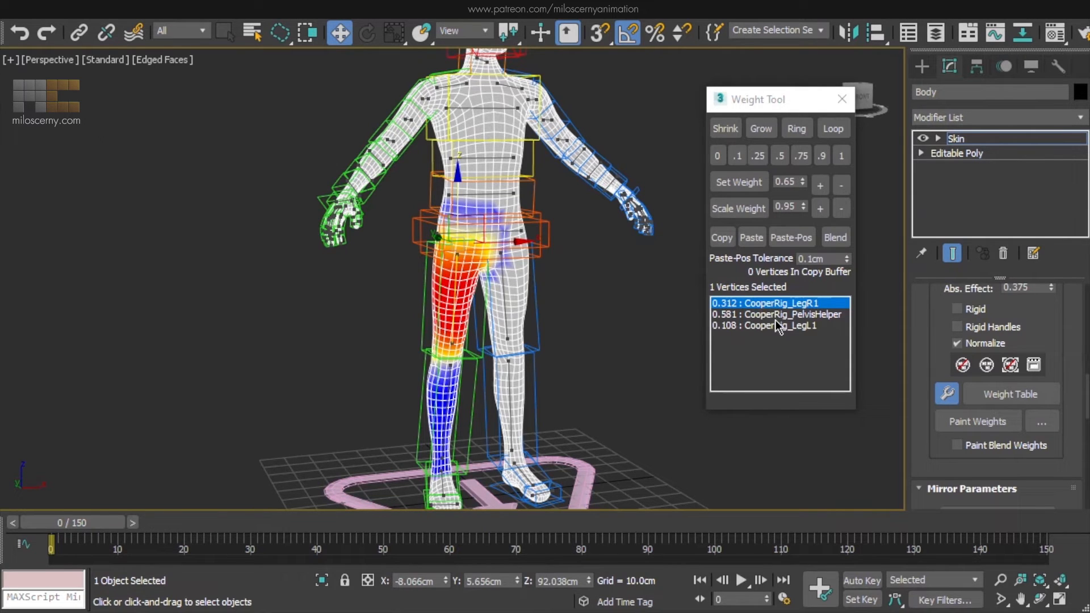
left_click_drag(927, 419, 921, 245)
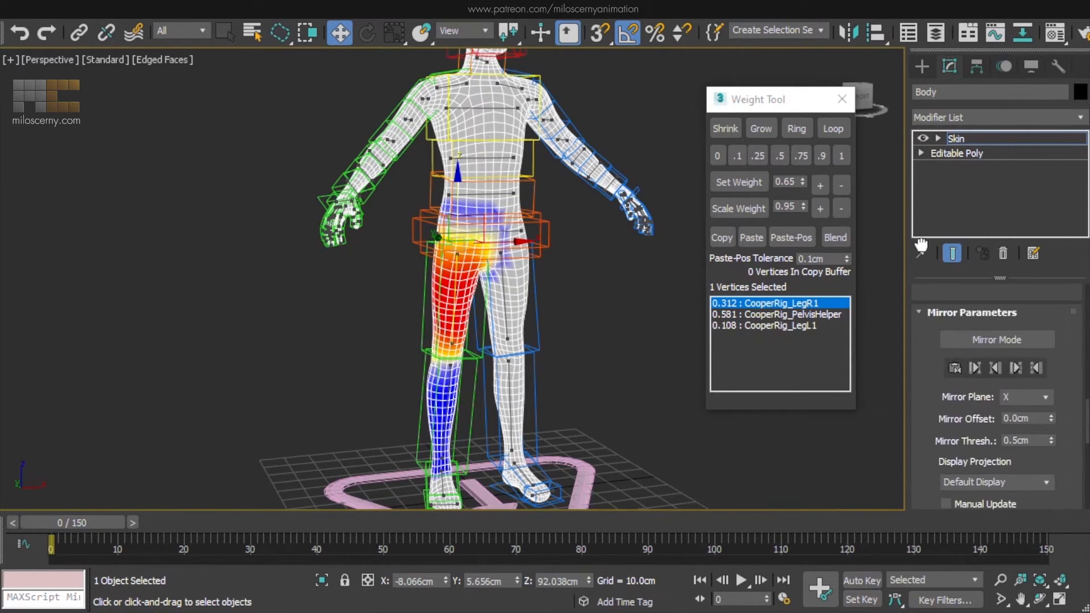
left_click(997, 340)
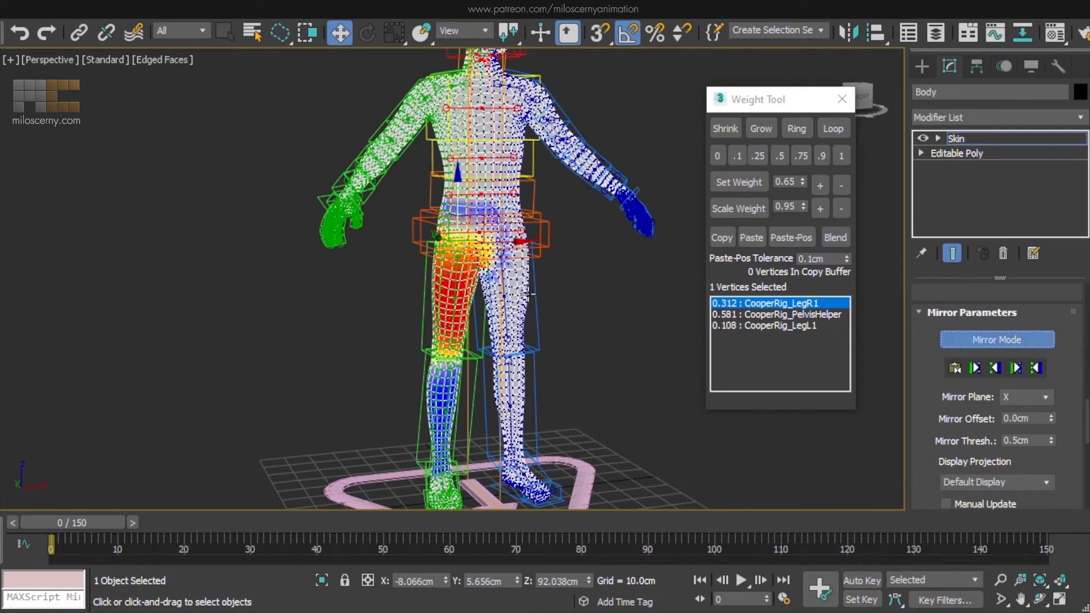
Examine the green and blue mirror matching of vertices and bones on the torso, face and legs
middle_click_drag(575, 236, 553, 303)
scroll(523, 301, "up", 6)
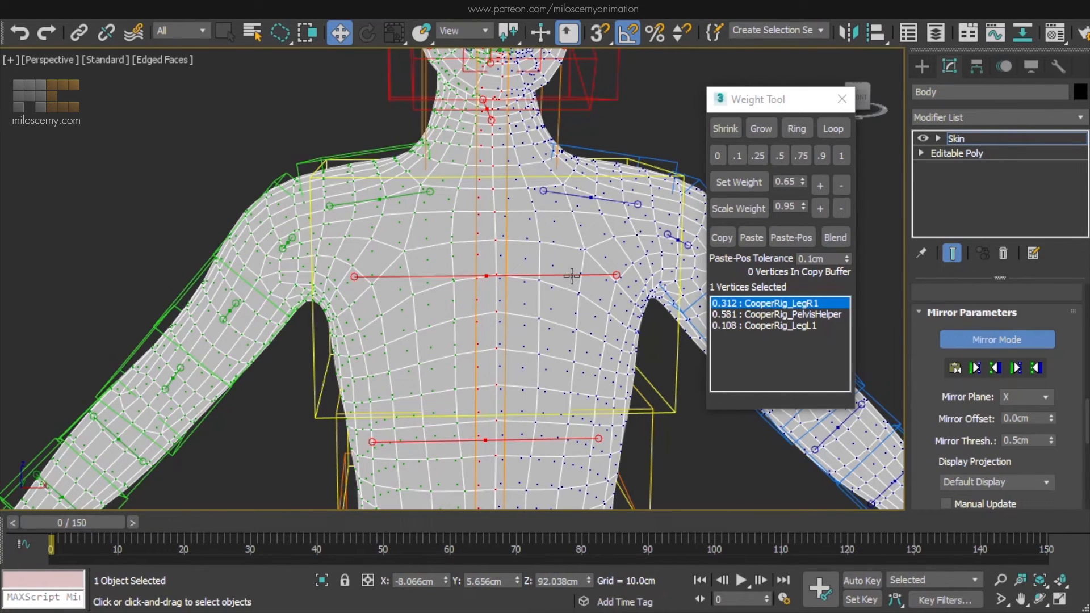
middle_click_drag(524, 196, 492, 471)
scroll(511, 162, "up", 5)
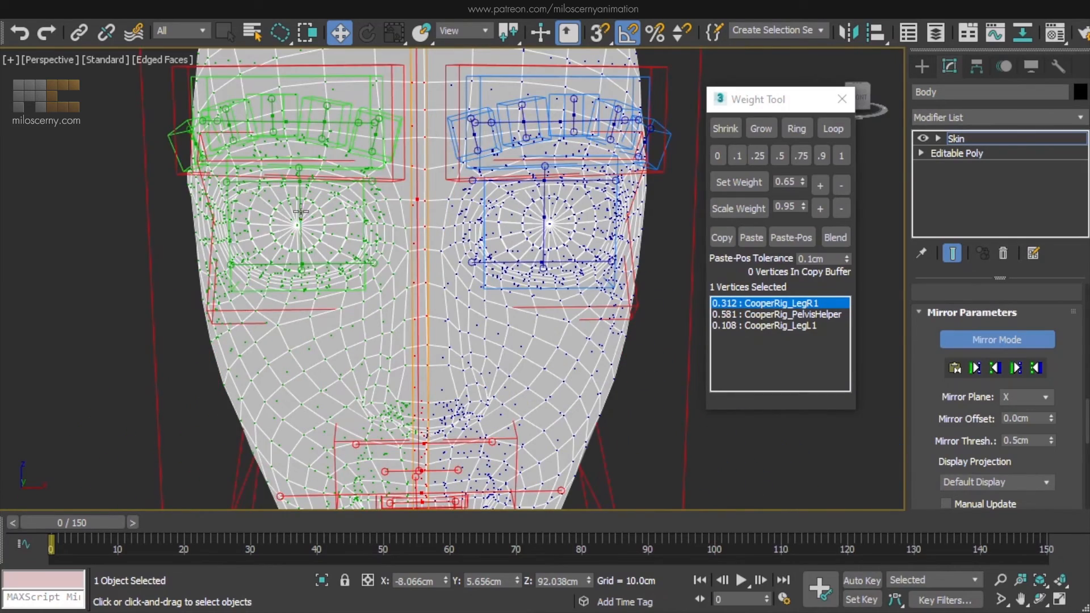
scroll(409, 279, "down", 5)
middle_click_drag(418, 352, 479, 160)
scroll(478, 164, "down", 5)
middle_click_drag(477, 318, 470, 256)
mouse_move(528, 421)
middle_mouse_down()
mouse_move(519, 307)
mouse_move(528, 414)
middle_mouse_up()
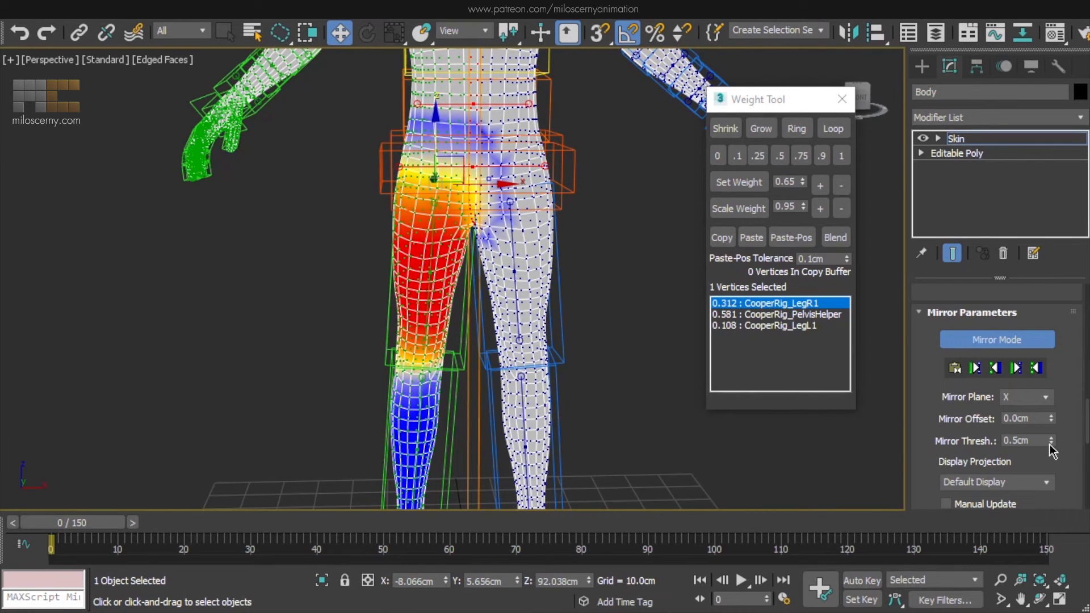
scroll(585, 252, "up", 5)
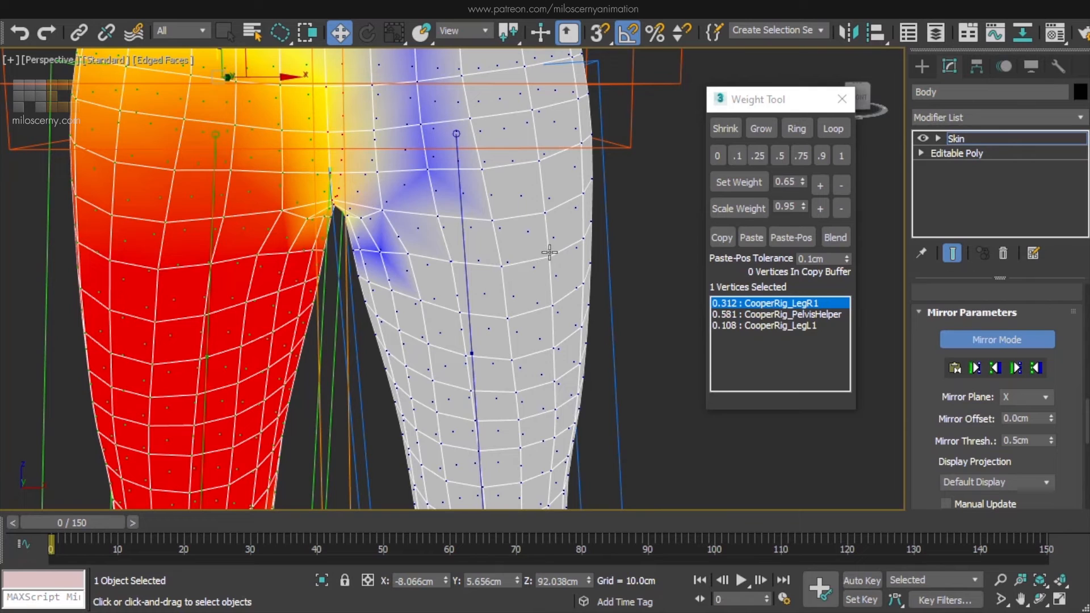
Display the CooperRig_LegL1 weights and paste the green vertices' weights onto the blue side
left_click(467, 248)
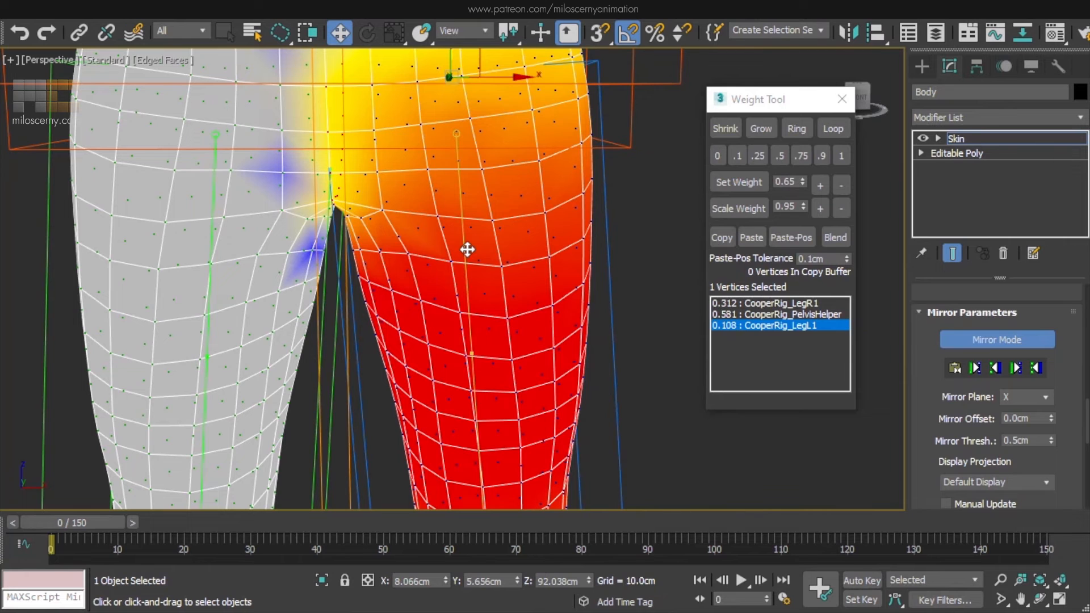
scroll(466, 249, "down", 6)
middle_click_drag(470, 287, 521, 205)
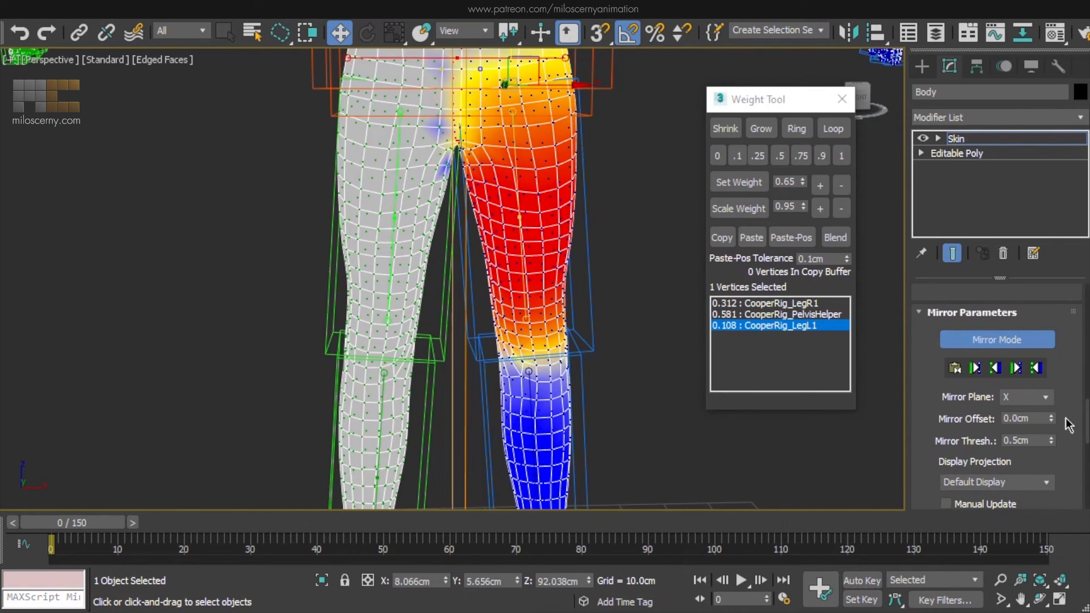
left_click(1018, 370)
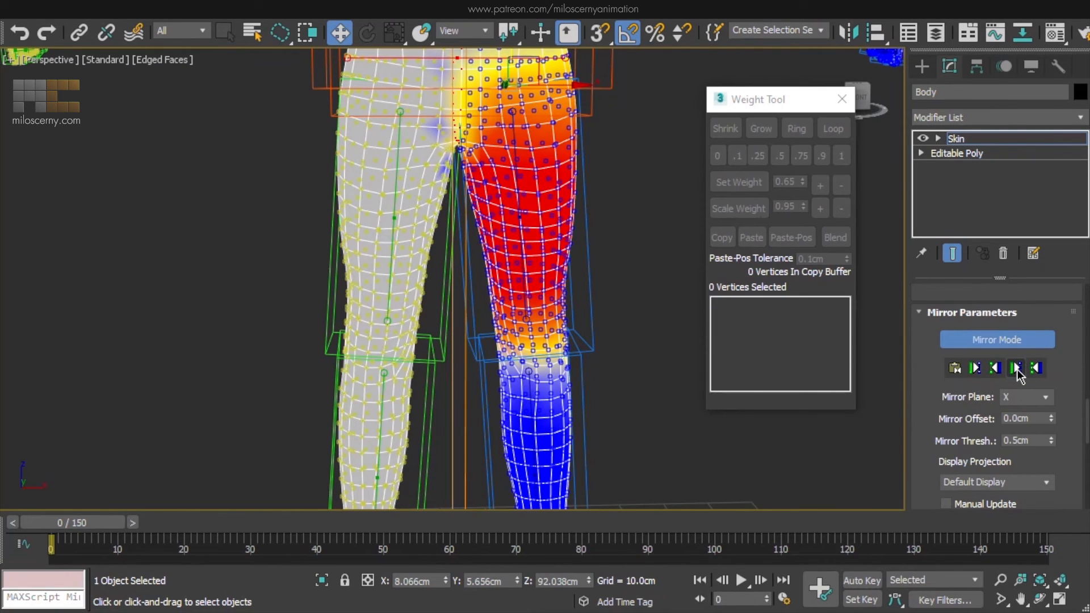
left_click(519, 199)
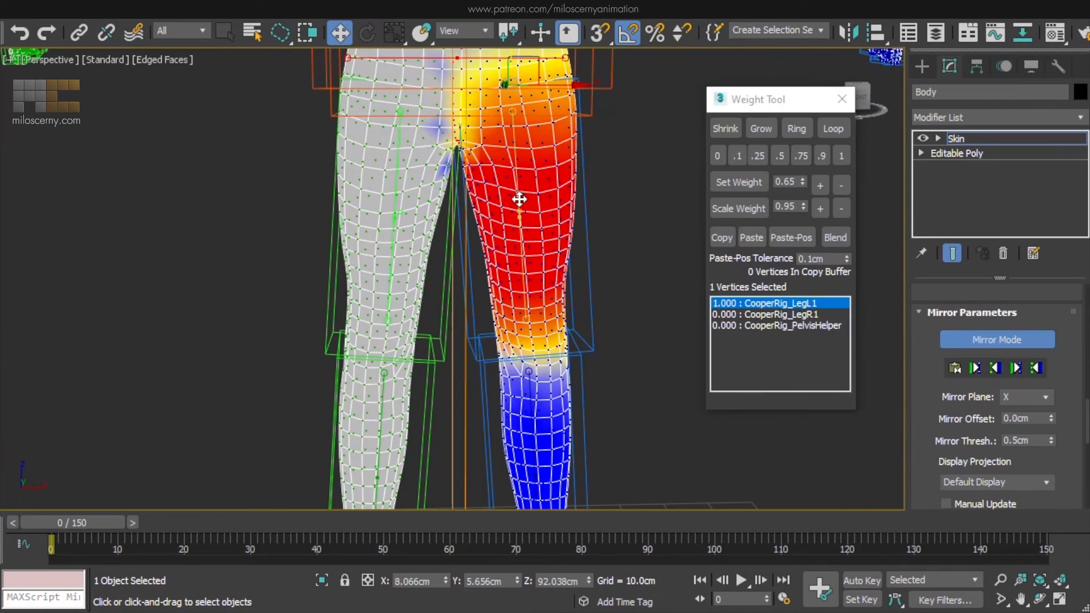
Display the CooperRig_LegR1 weights down to the lower legs and turn off Mirror Mode
left_click(395, 207)
scroll(444, 338, "down", 3)
mouse_move(444, 339)
middle_mouse_down("alt")
mouse_move(554, 285)
mouse_move(444, 342)
middle_mouse_up("alt")
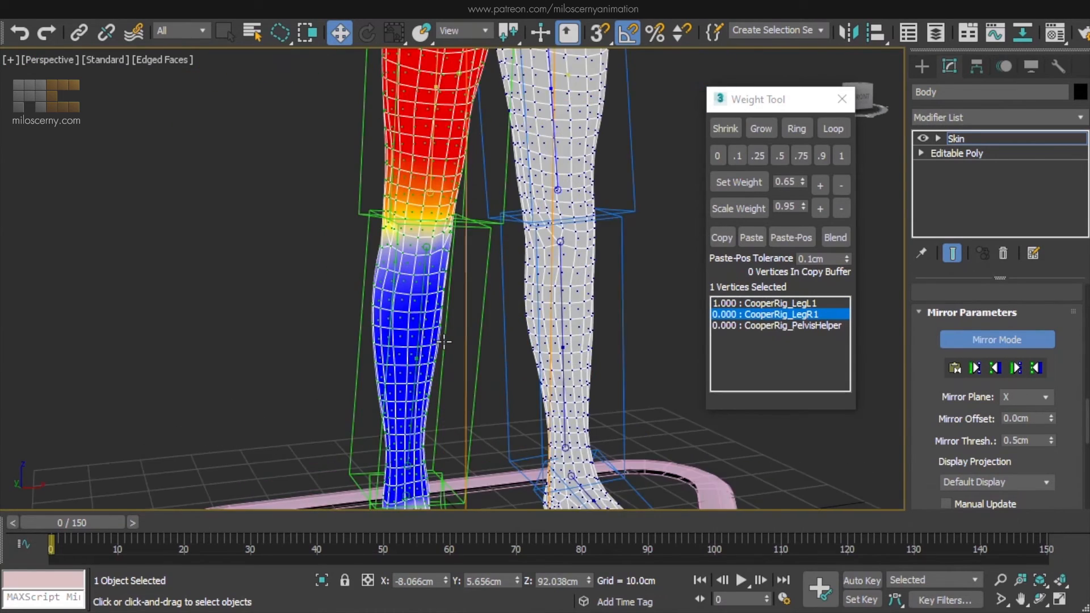
scroll(444, 339, "down", 2)
left_click(997, 339)
Paint away the stray CooperRig_LegR1 weight around the right calf and ankle, then stop painting weights
scroll(920, 465, "up", 10)
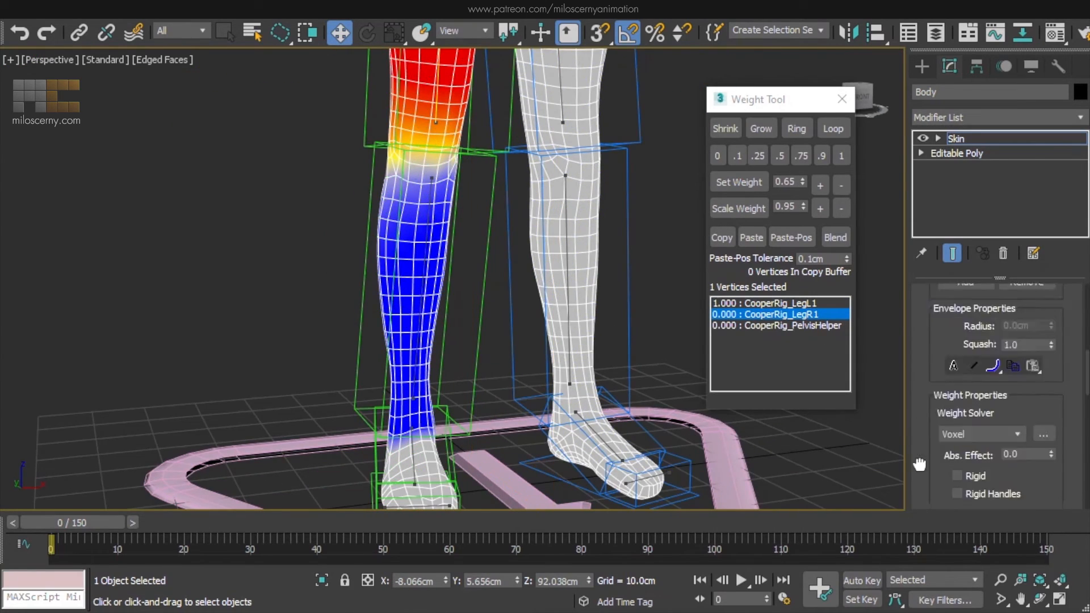
scroll(920, 465, "down", 5)
left_click(976, 390)
mouse_move(427, 233)
left_mouse_down()
mouse_move(359, 247)
mouse_move(433, 306)
mouse_move(410, 397)
mouse_move(415, 448)
left_mouse_up()
middle_click_drag(415, 449, 505, 256, "alt")
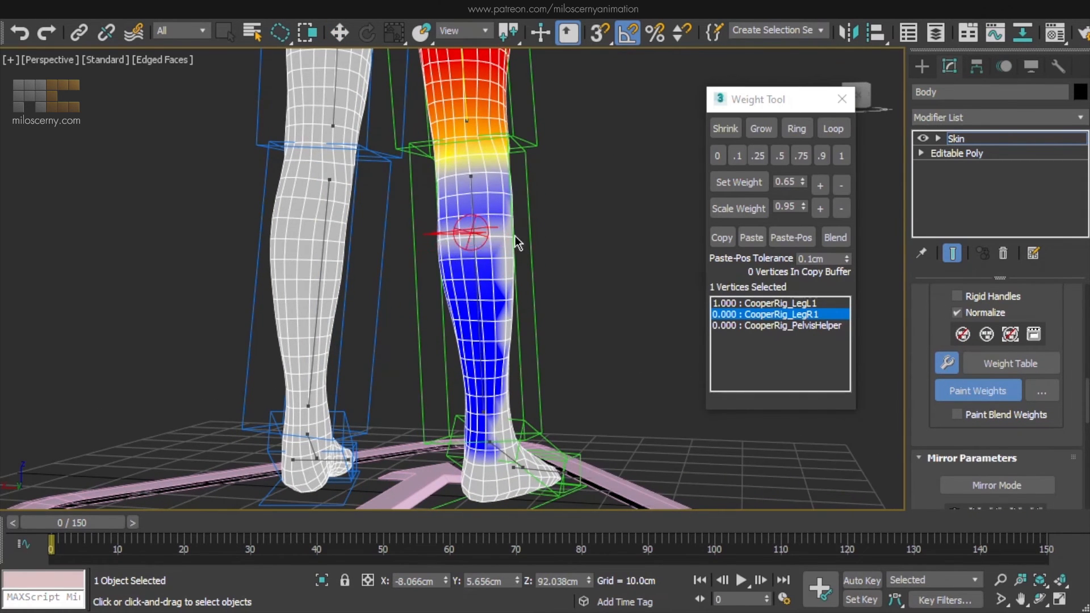
mouse_move(517, 243)
left_mouse_down()
mouse_move(483, 318)
mouse_move(488, 443)
left_mouse_up()
scroll(599, 407, "up", 3)
left_click_drag(454, 341, 464, 409)
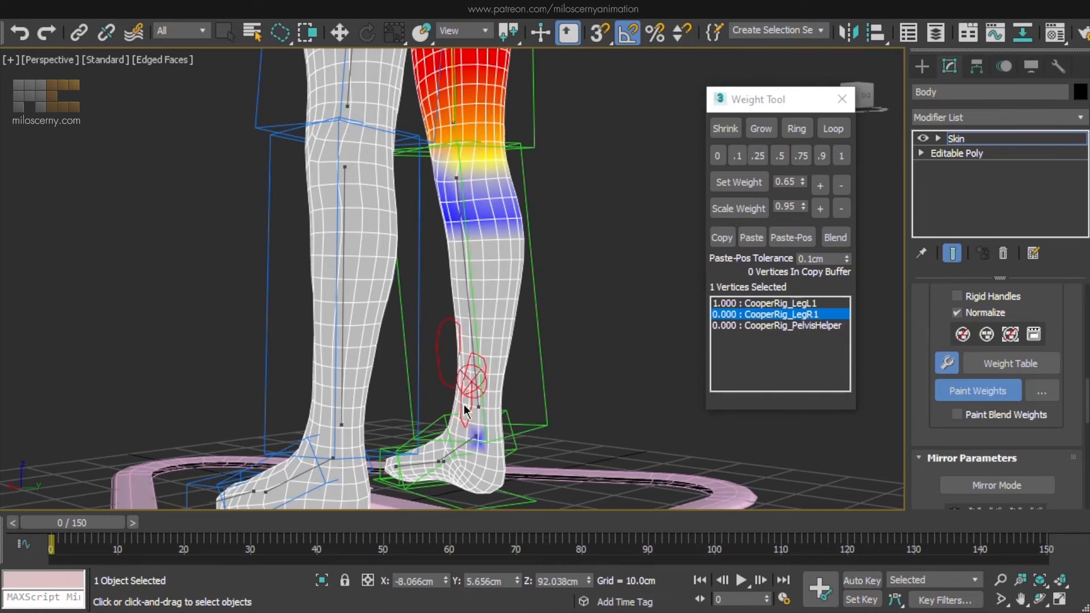
mouse_move(465, 410)
middle_mouse_down("alt")
mouse_move(638, 305)
mouse_move(462, 236)
mouse_move(312, 250)
mouse_move(524, 243)
mouse_move(407, 233)
middle_mouse_up("alt")
left_click_drag(449, 228, 482, 216)
middle_click_drag(483, 216, 512, 398)
left_click(978, 391)
Display the CooperRig_LegL1 weights and mirror the lower-leg cleanup by pasting green to blue vertices in Mirror Mode, leaving the mode off
middle_click_drag(452, 450, 455, 321)
middle_click_drag(454, 321, 616, 313, "alt")
left_click(461, 192)
middle_click_drag(369, 283, 573, 266)
left_click_drag(930, 411, 927, 315)
left_click(991, 387)
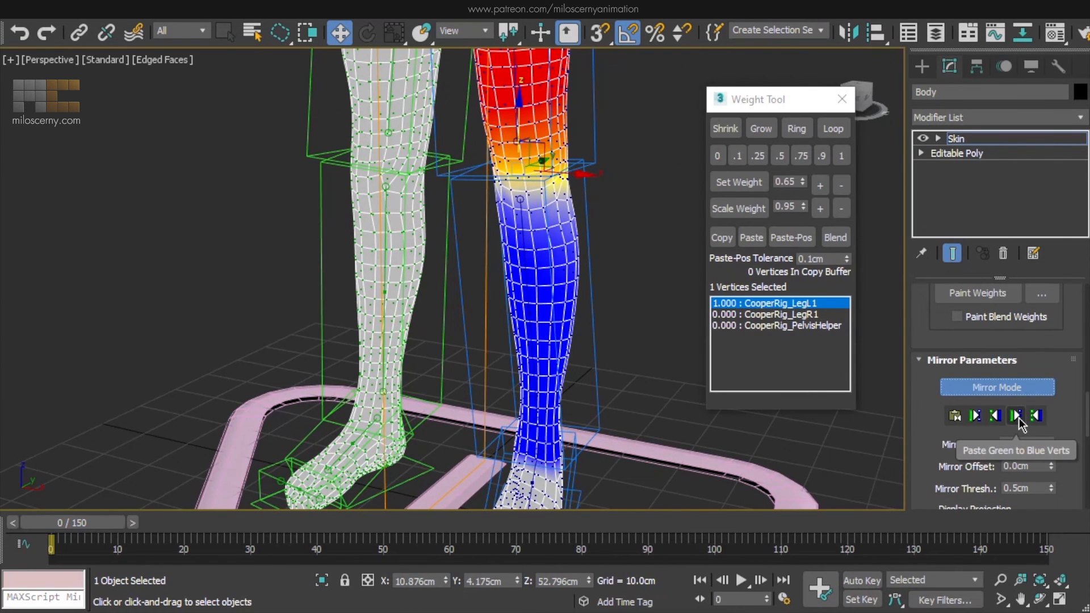
left_click(1018, 418)
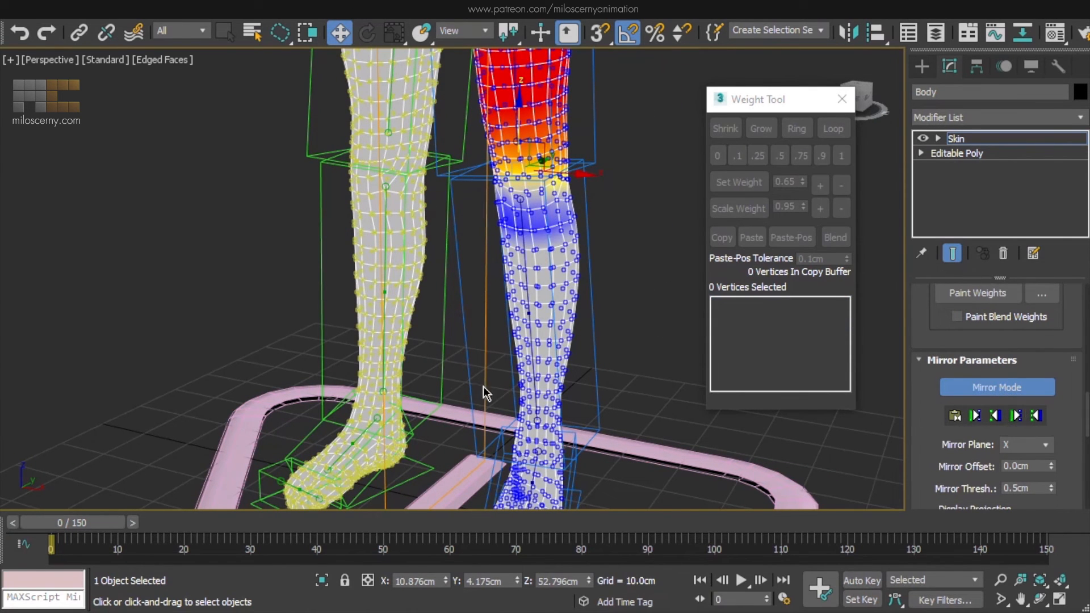
left_click(1009, 394)
Scrub the animation to check the deformation around the hips and upper legs, and return to frame 0
scroll(567, 346, "up", 5)
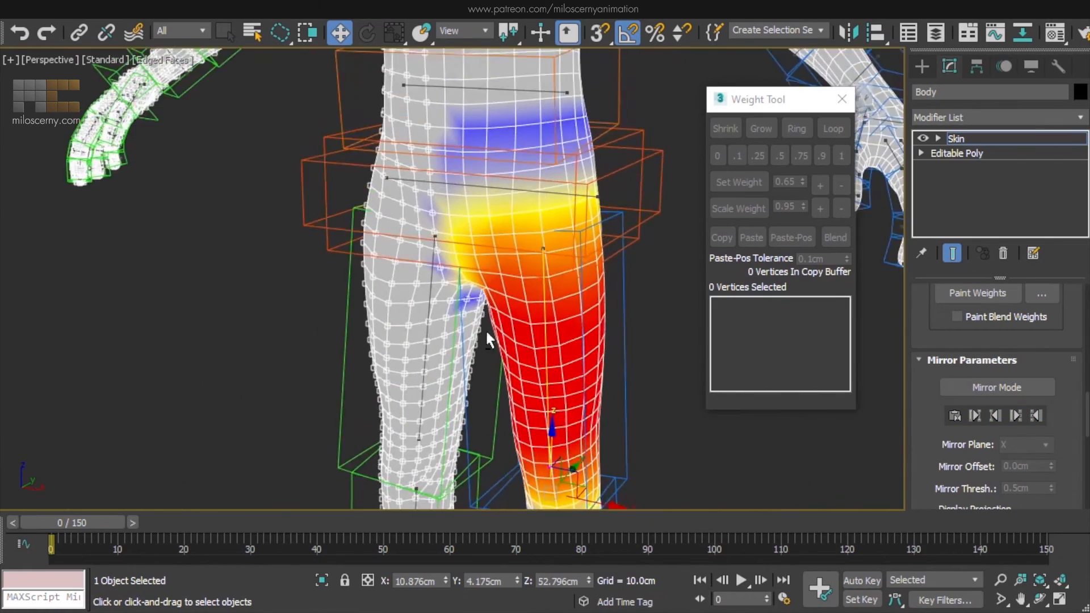
scroll(488, 340, "up", 3)
left_click_drag(127, 524, 247, 562)
key("Home")
key("w")
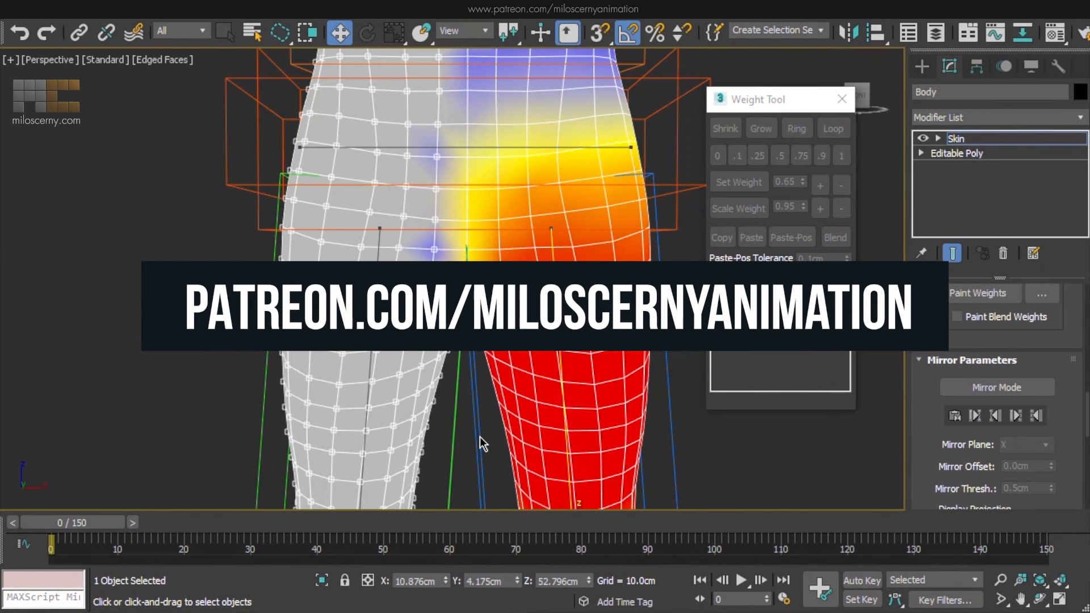
Leave the Skin modifier's envelope editing and deselect the Body mesh with the whole character in view
scroll(482, 443, "down", 10)
scroll(482, 443, "down", 5)
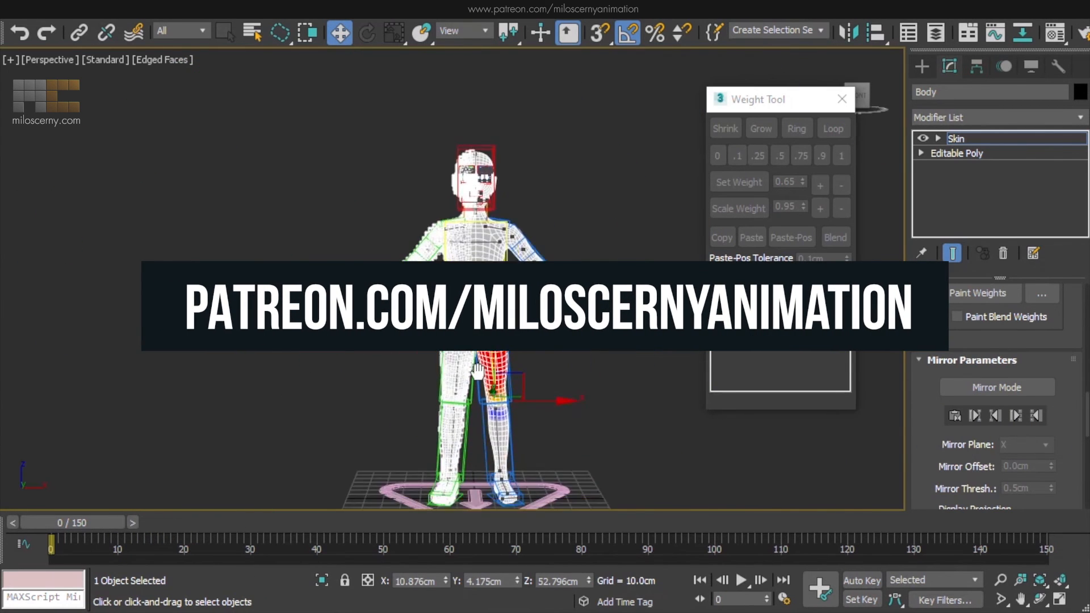
key("ctrl+b")
left_click(556, 369)
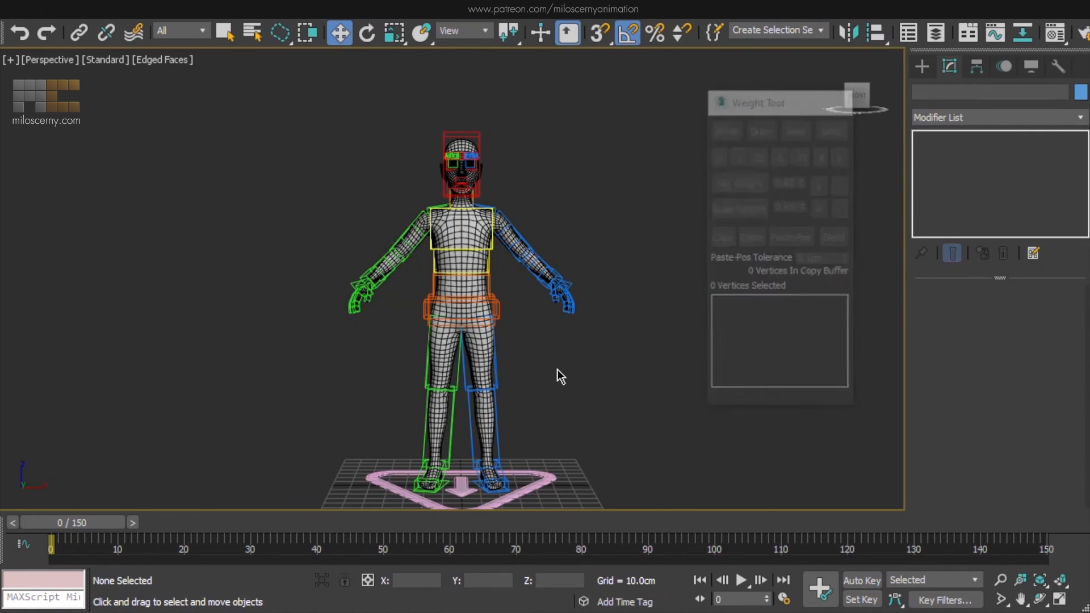
middle_click_drag(557, 369, 561, 344)
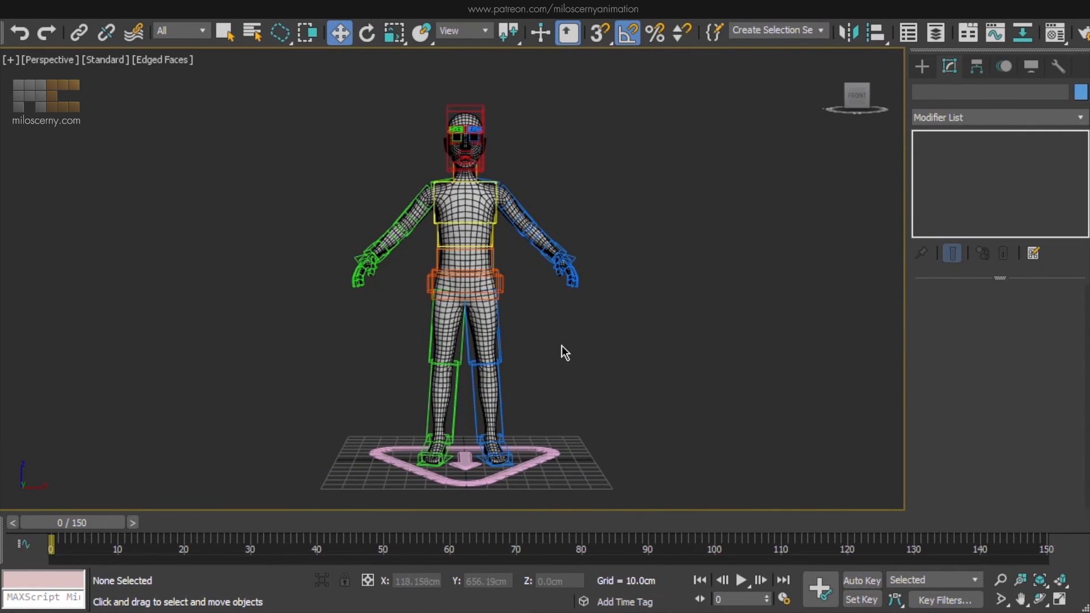